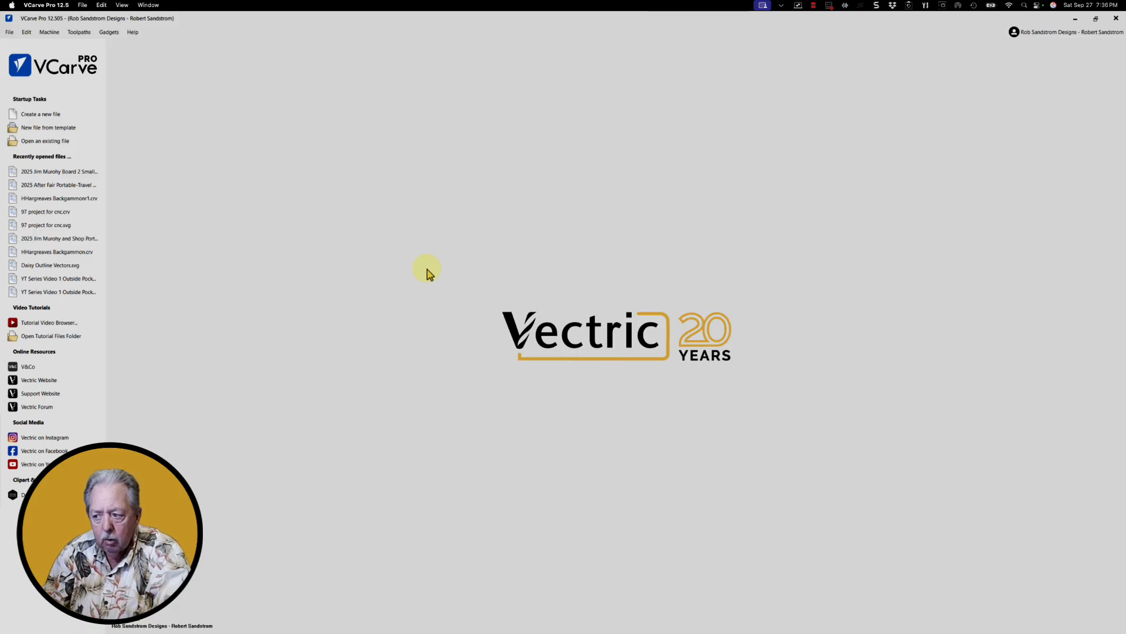
- Create a new file and set the job size to 12 inches wide by 12 inches high
left_click(47, 115)
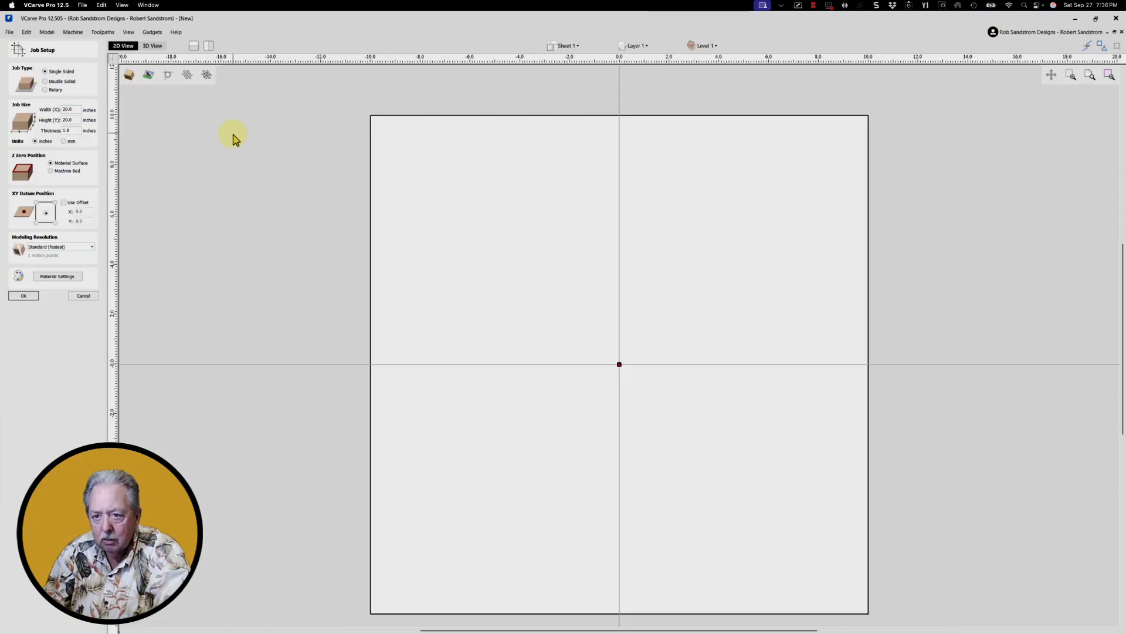
double_click(78, 112)
type("12")
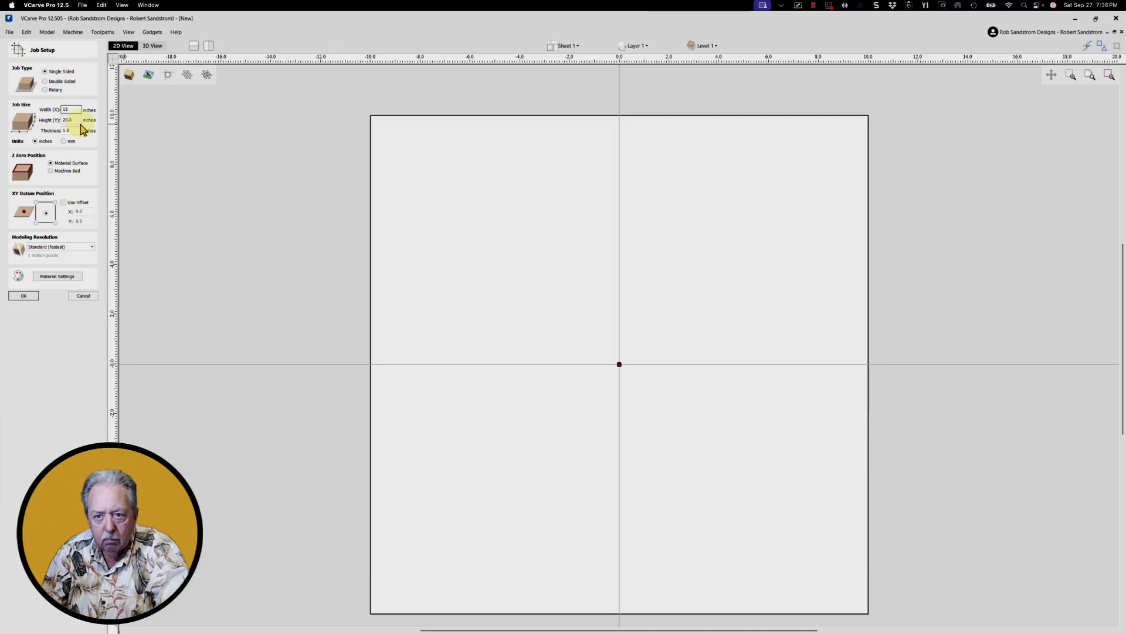
key("Tab")
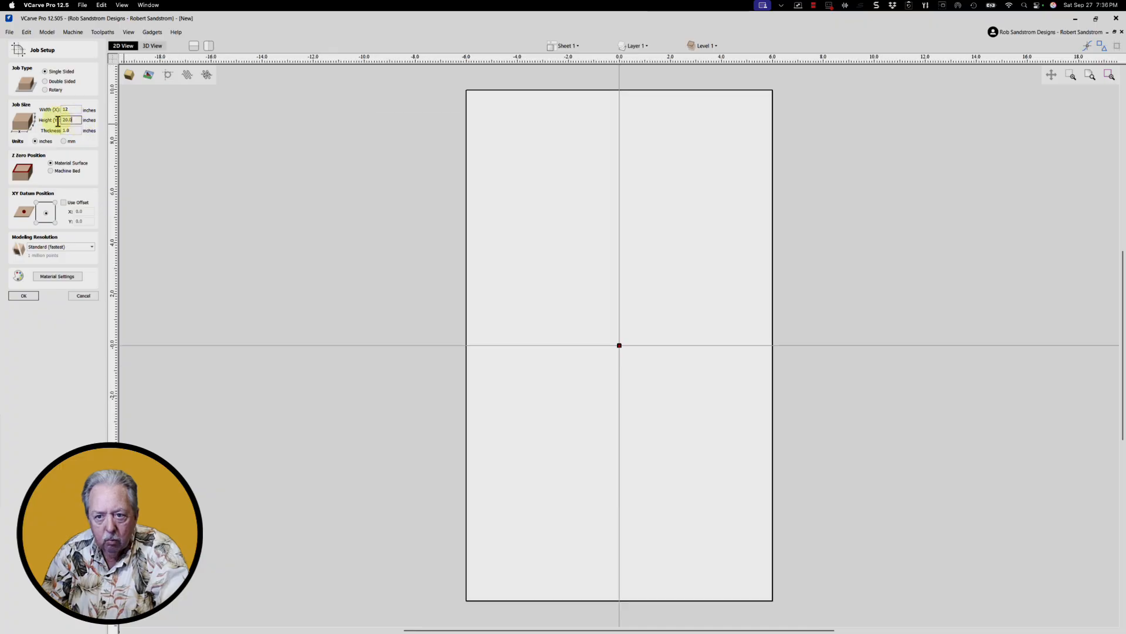
type("12")
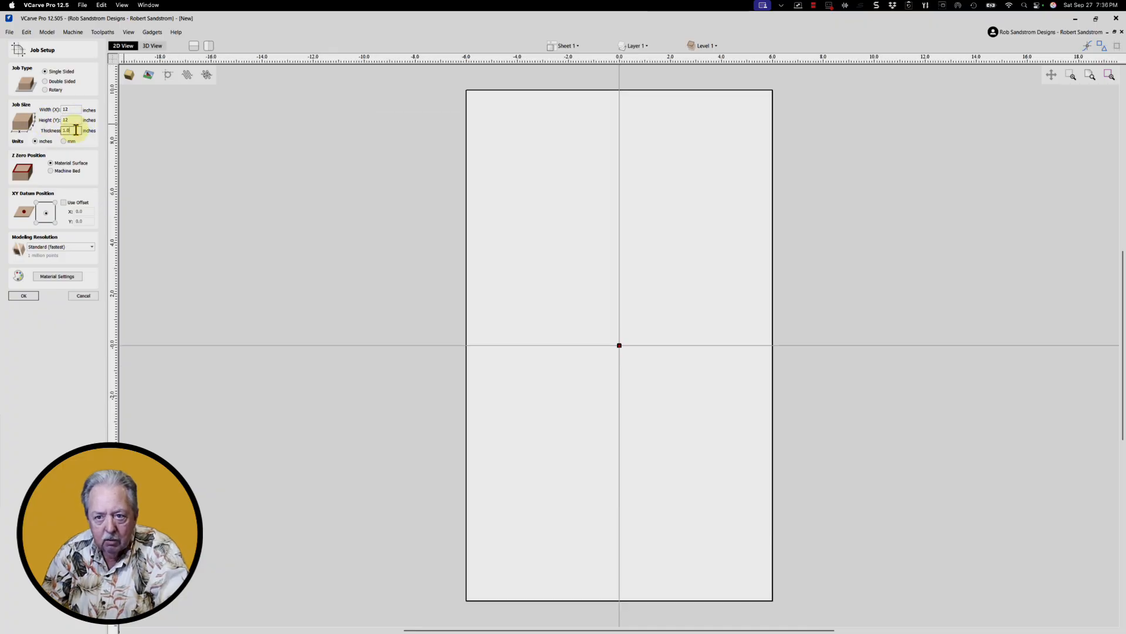
key("Tab")
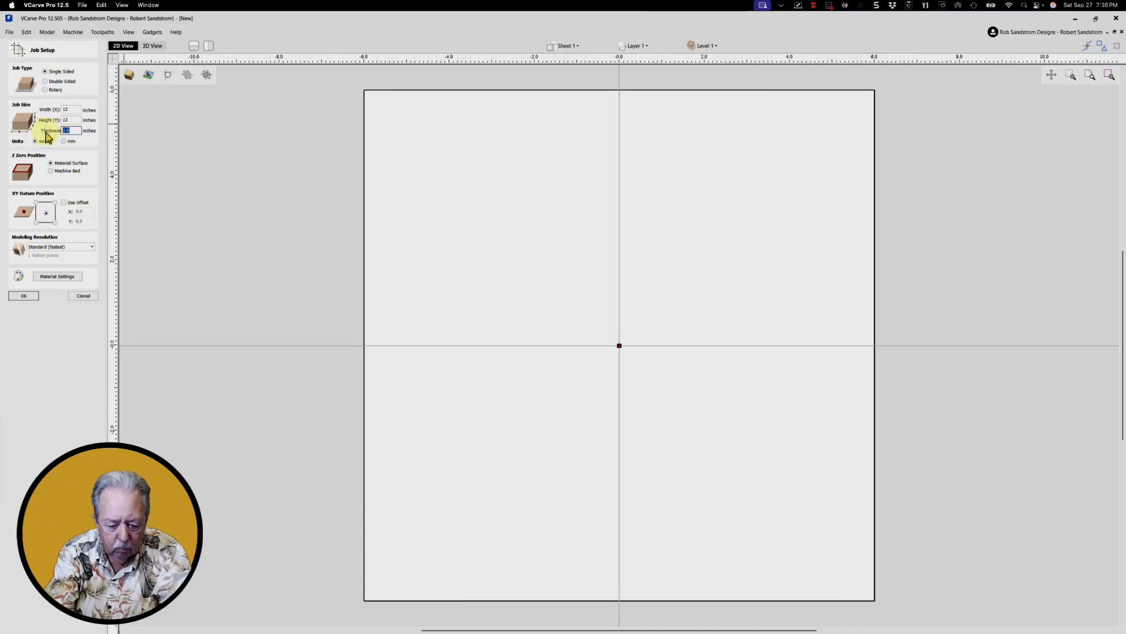
- Set the material thickness to 1 inch and accept the job setup
type("0.75")
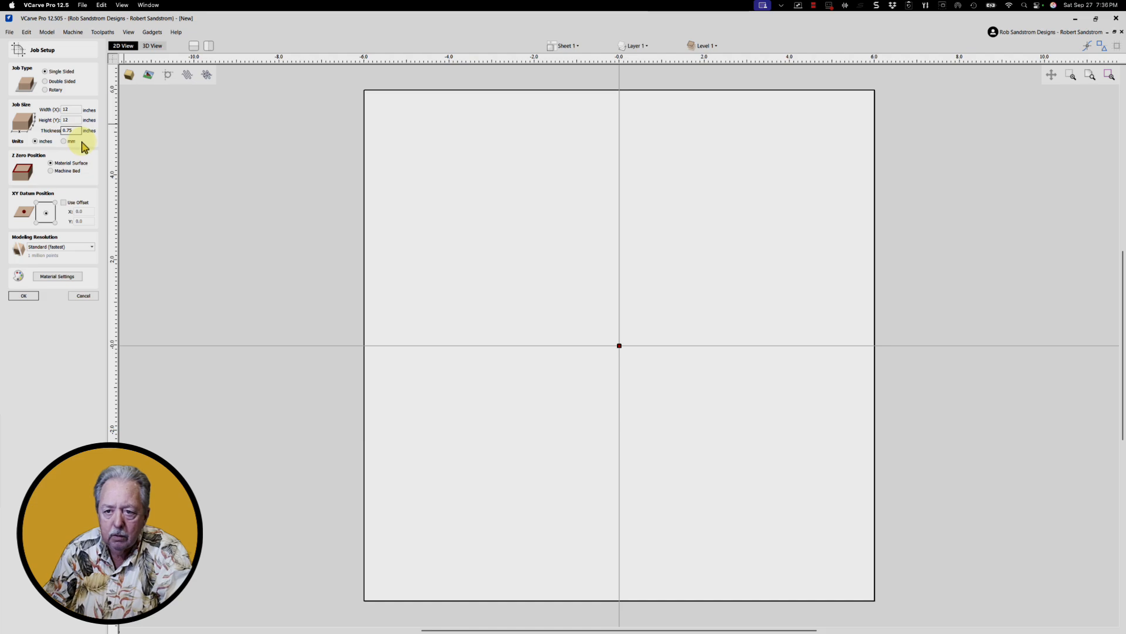
left_click_drag(78, 134, 51, 133)
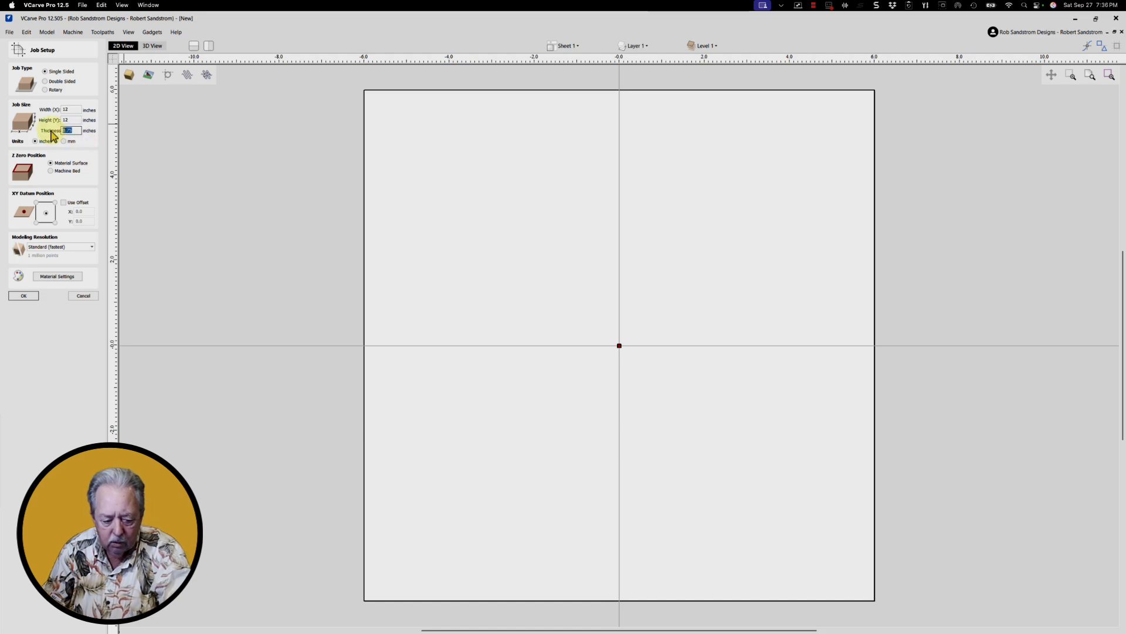
type("1")
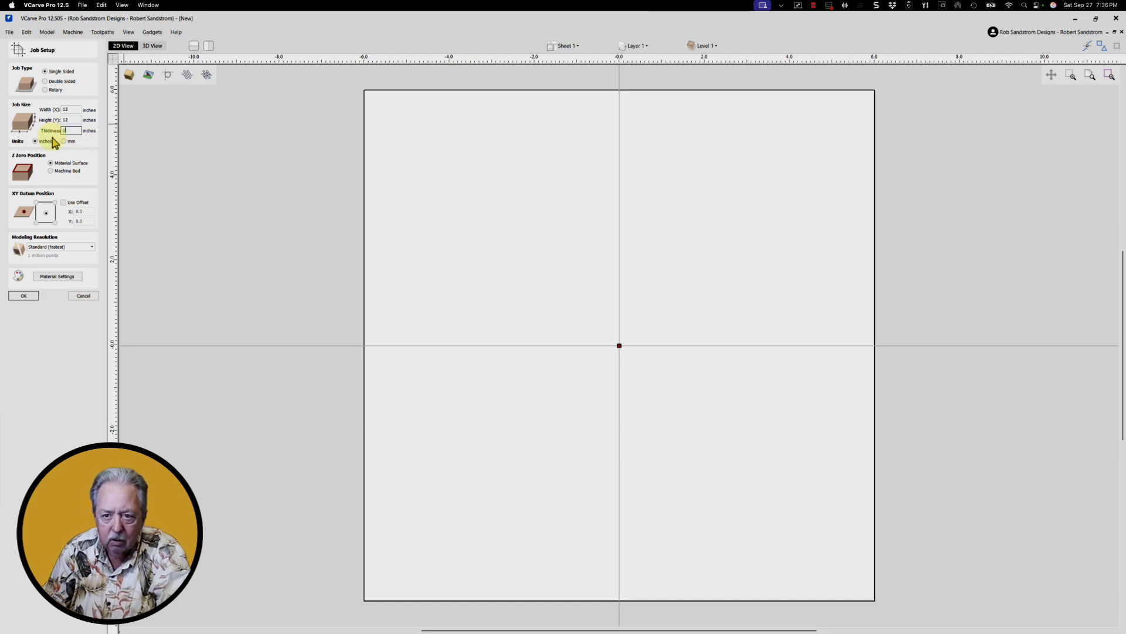
left_click(31, 295)
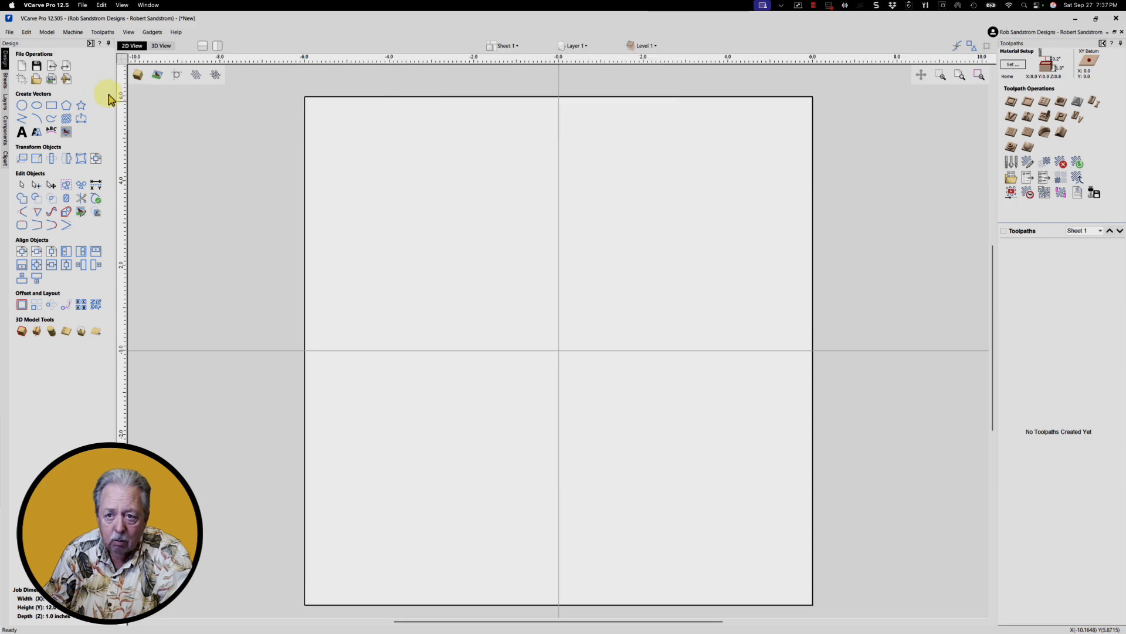
- Load the Rhino Head With Frame STL model for import and apply the mm/inches scaling to it
left_click(67, 80)
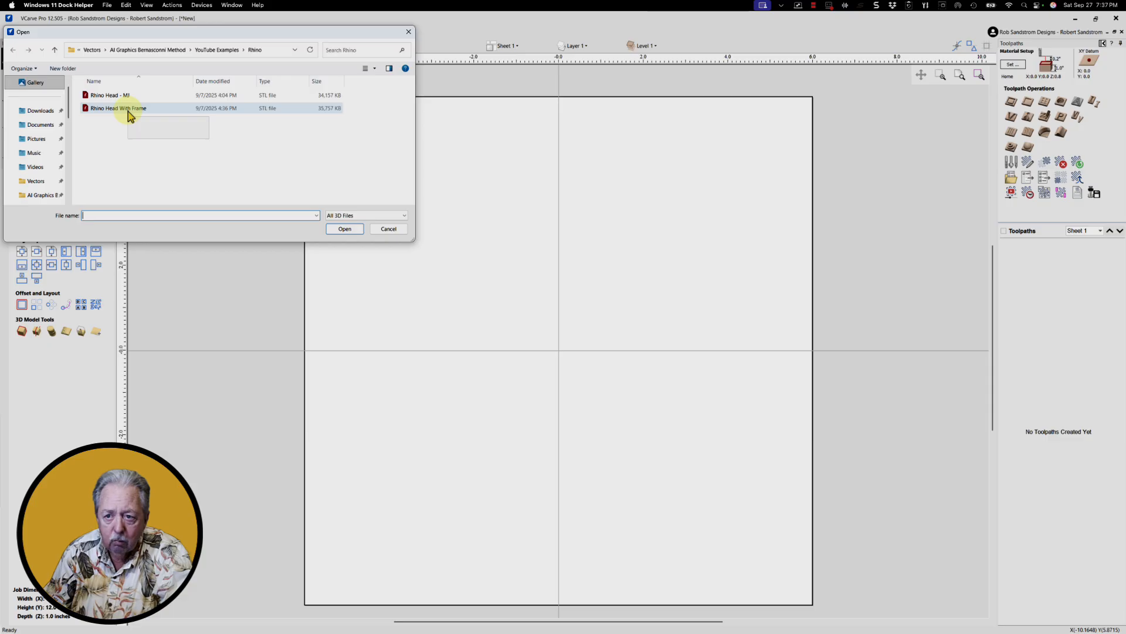
left_click(129, 110)
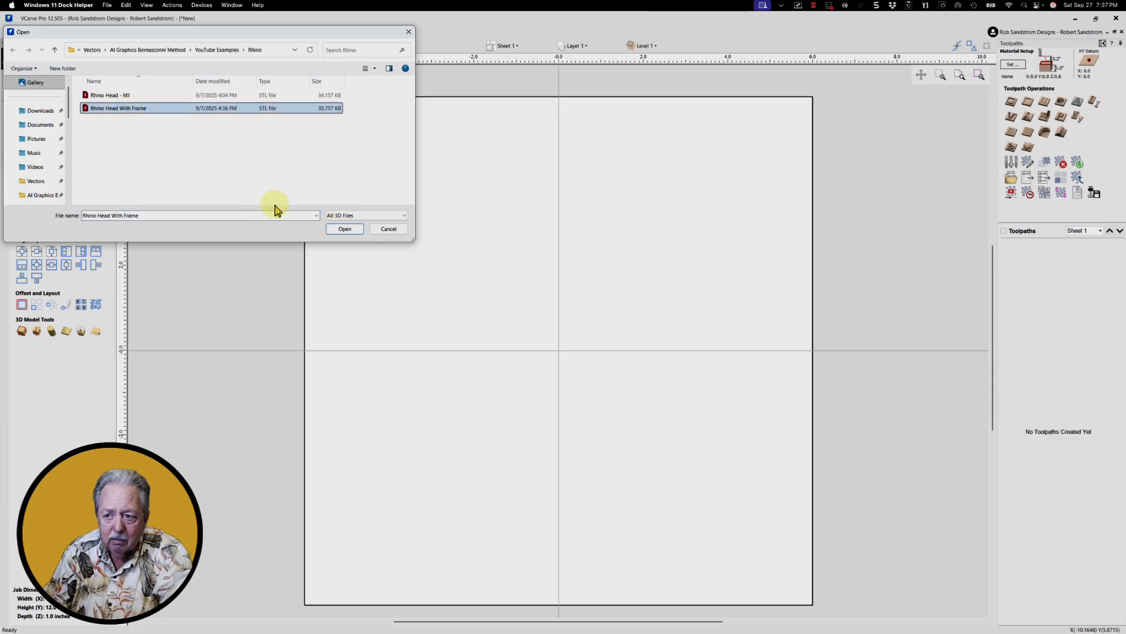
left_click(343, 230)
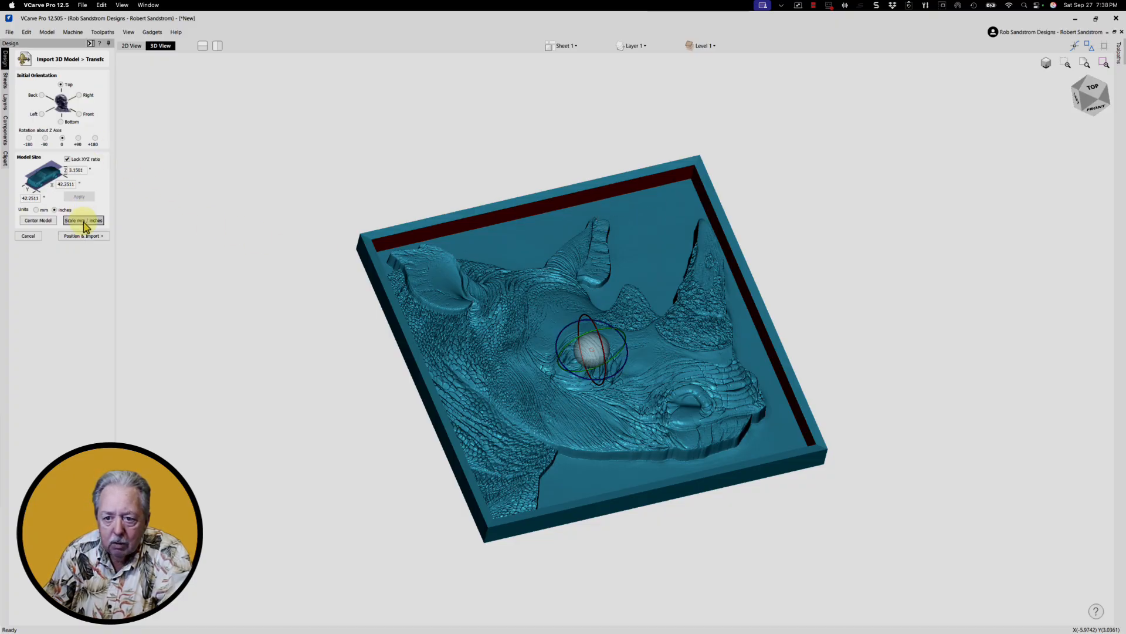
left_click(84, 223)
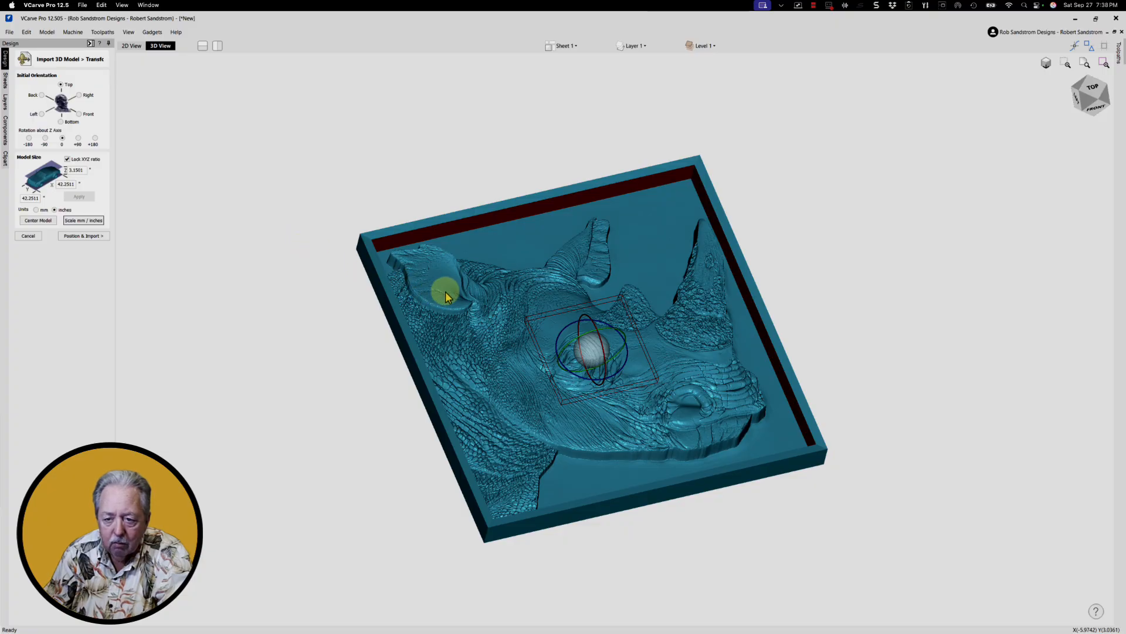
- Resize the rhino model to 10 inches in X with the XYZ ratio locked and center it
double_click(69, 184)
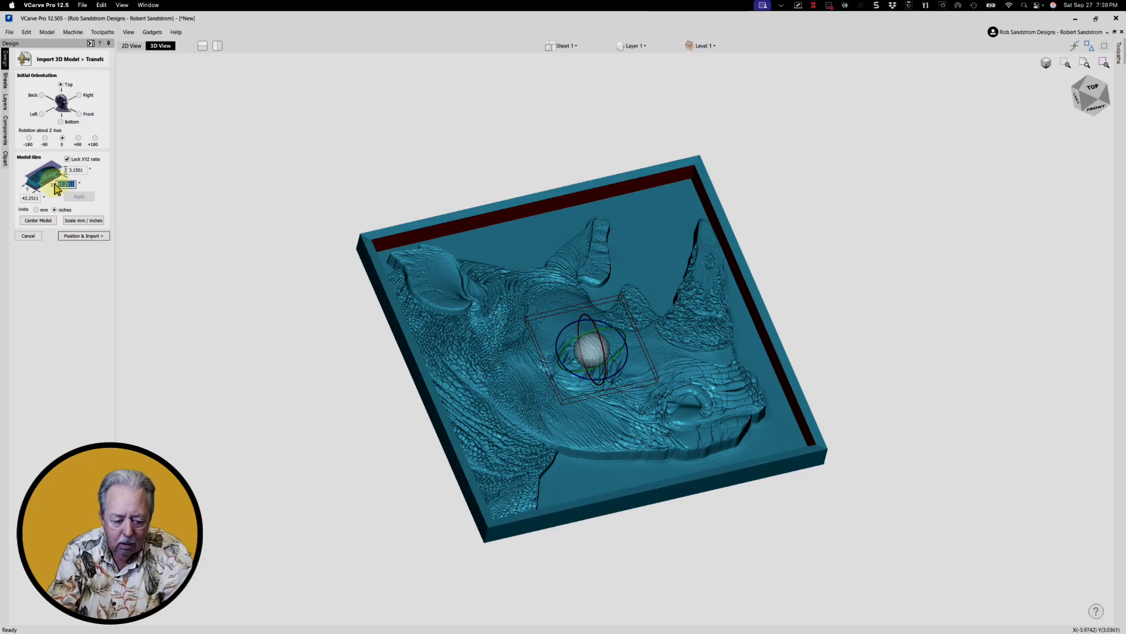
type("19")
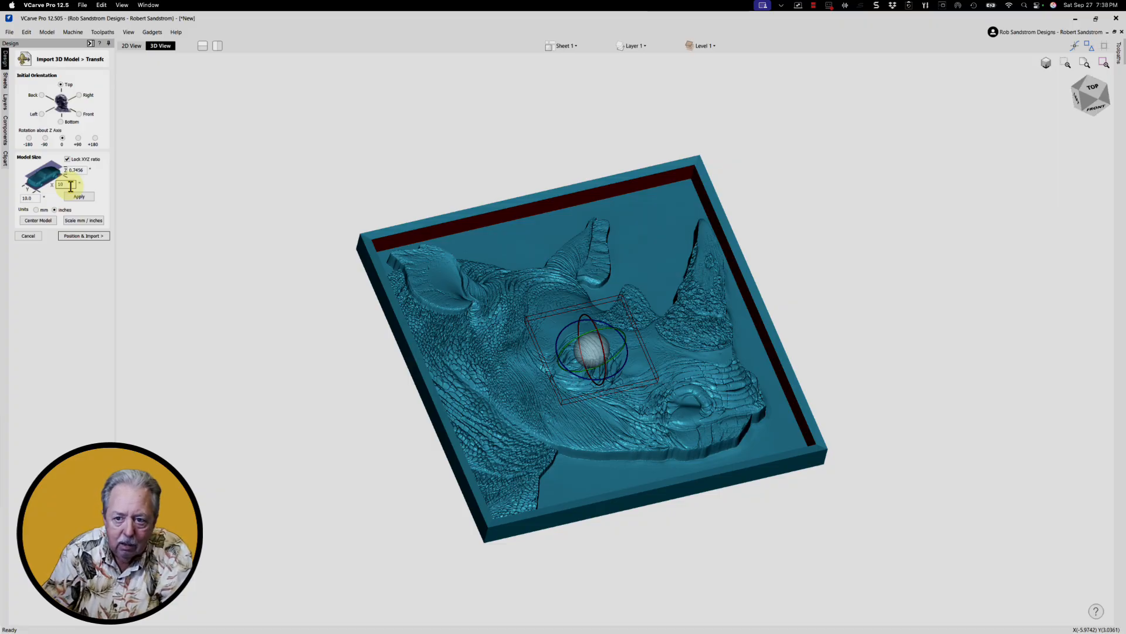
left_click(75, 197)
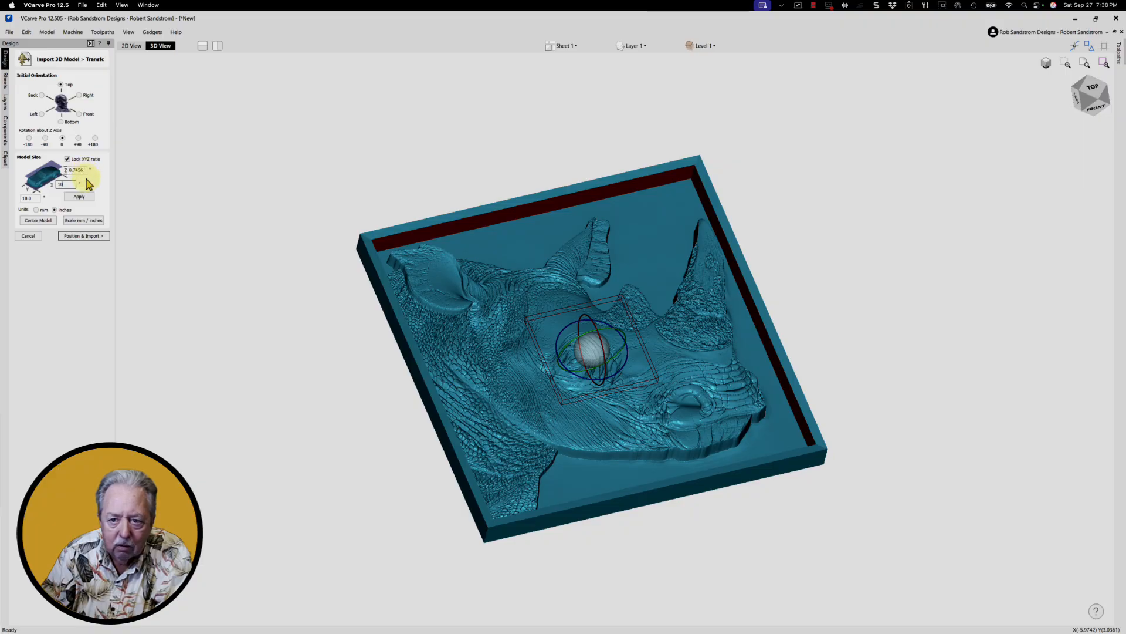
left_click(81, 196)
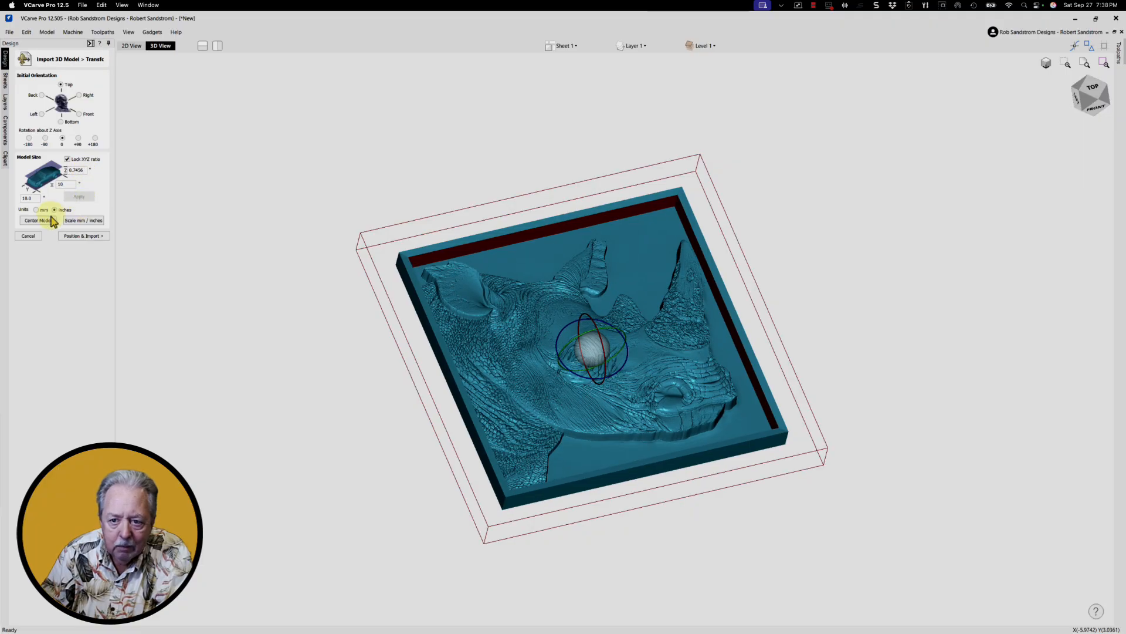
left_click(49, 224)
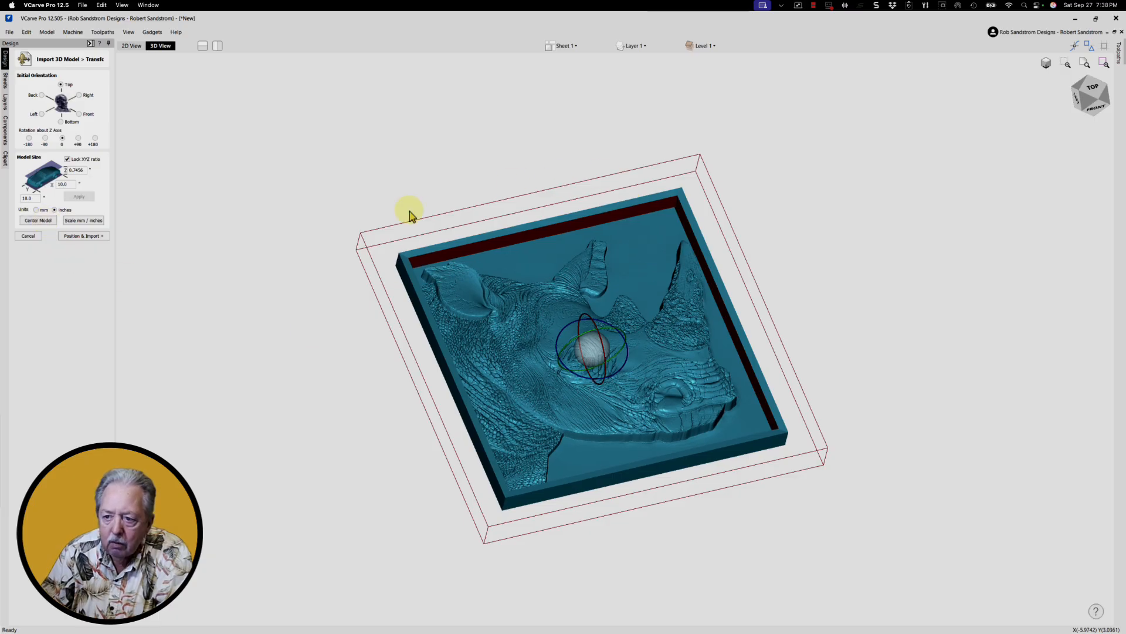
- Set the model's depth below top to 0.7456 inches relative to the modeling plane and import it
left_click_drag(588, 532, 635, 389)
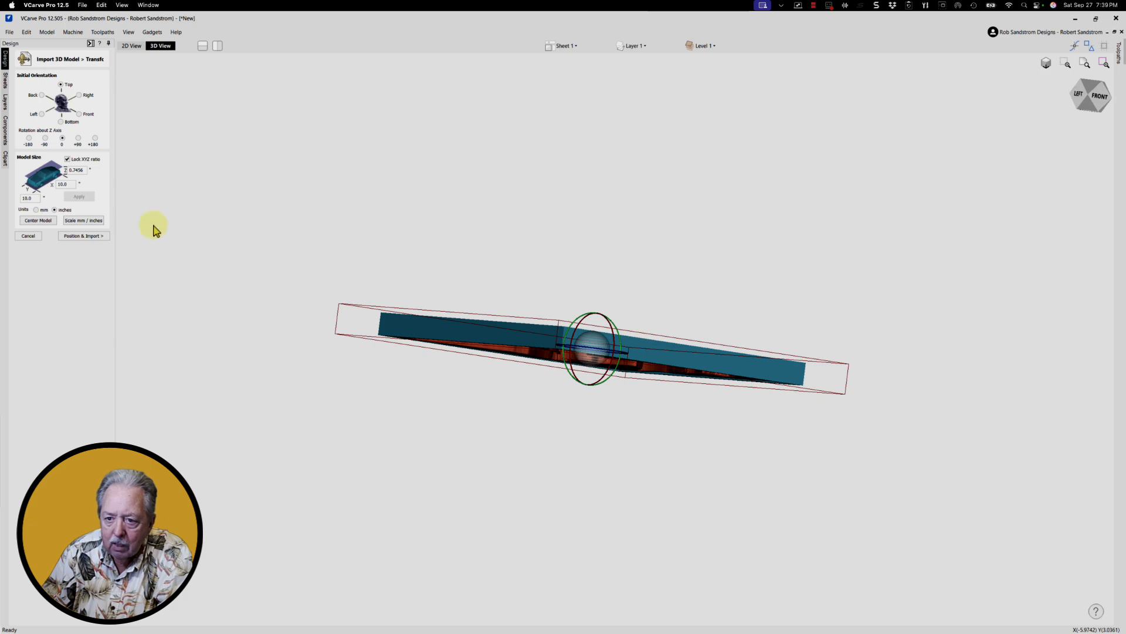
left_click(80, 239)
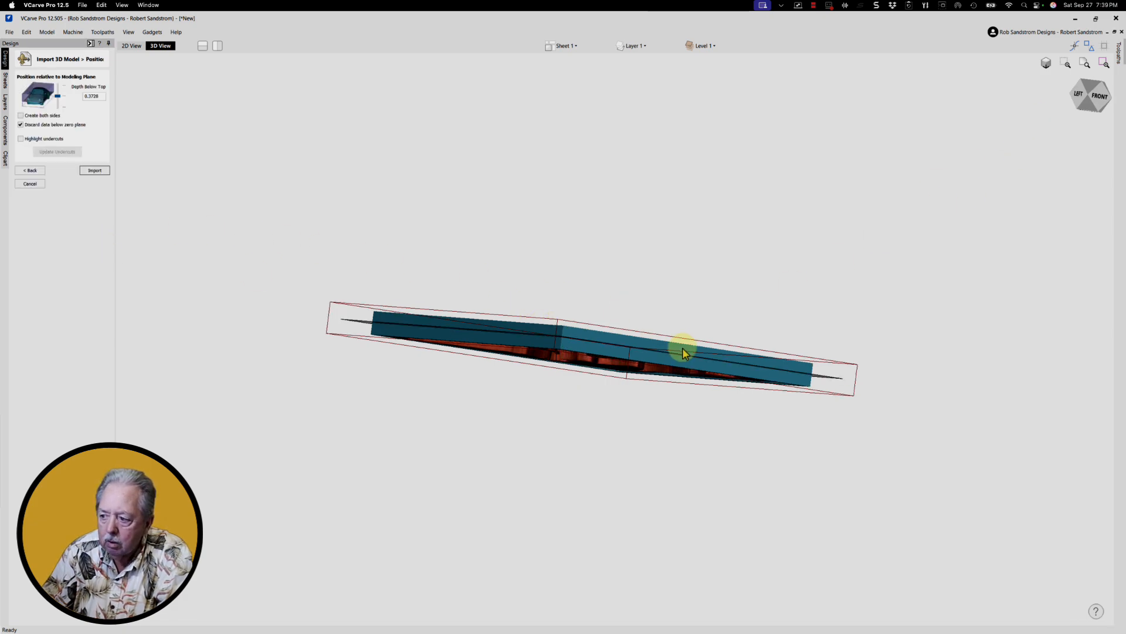
left_click_drag(674, 365, 563, 561)
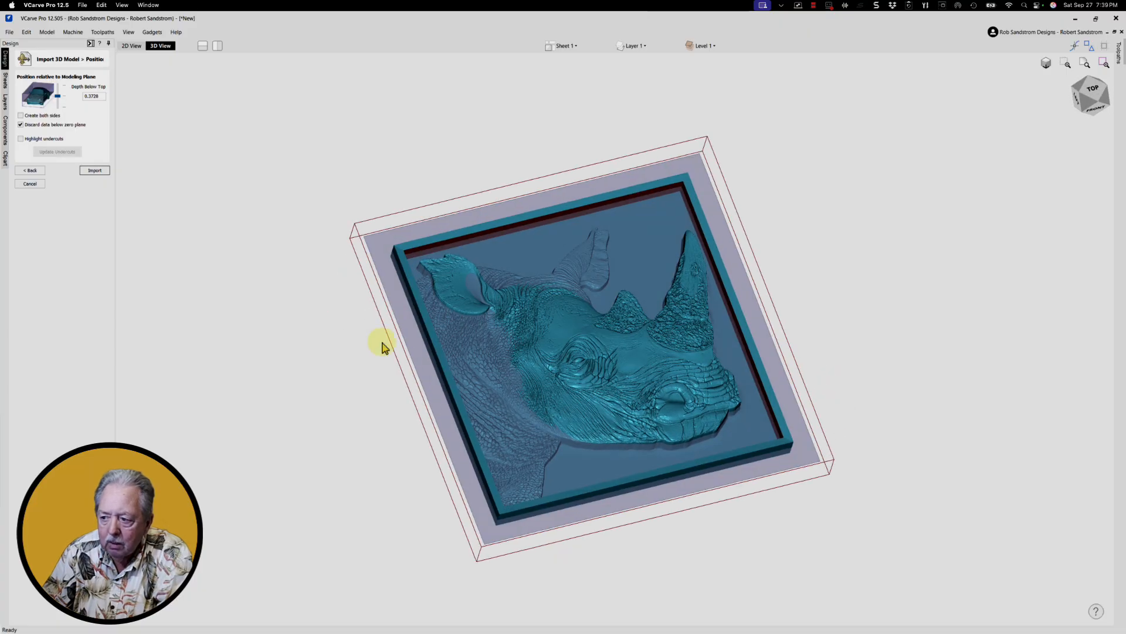
left_click_drag(57, 96, 56, 116)
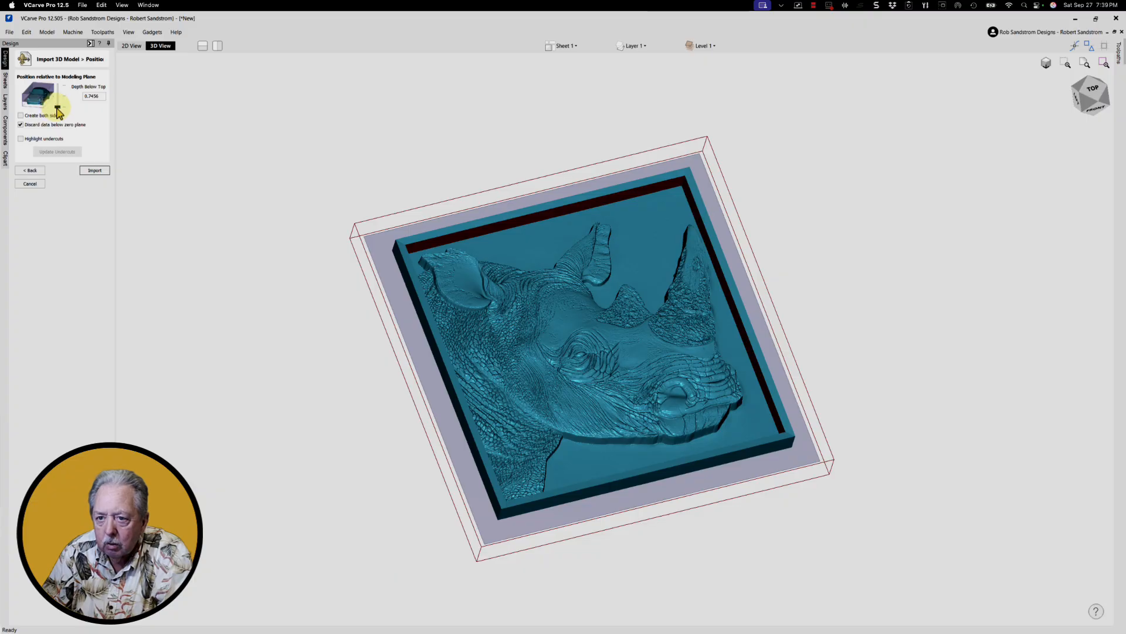
mouse_move(59, 111)
left_mouse_down()
mouse_move(59, 92)
mouse_move(58, 111)
left_mouse_up()
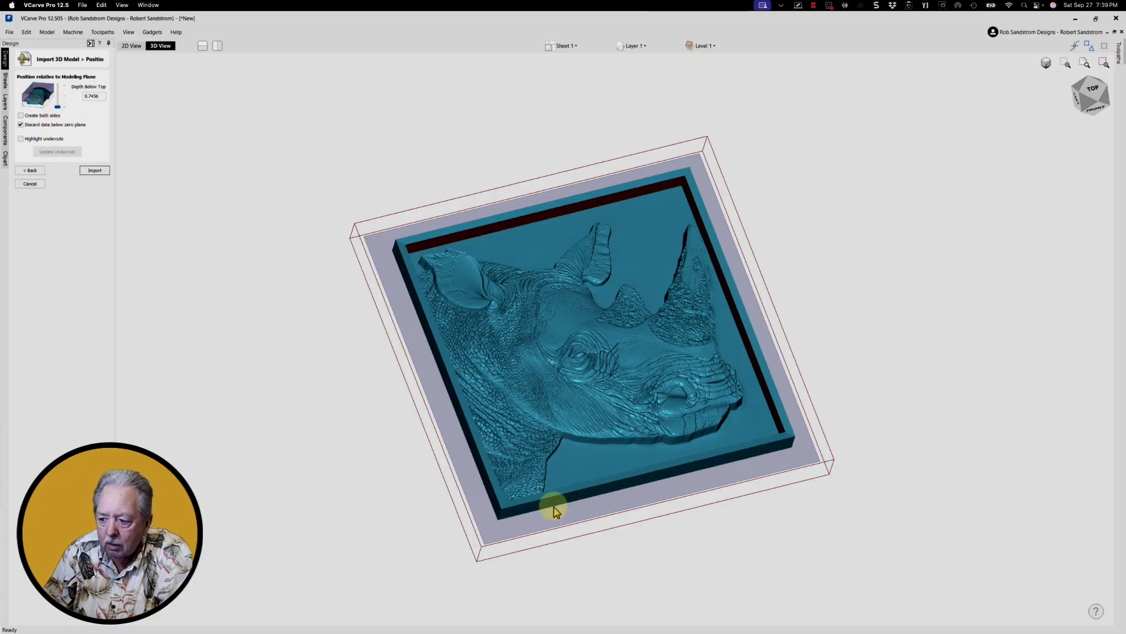
left_click_drag(555, 510, 568, 428)
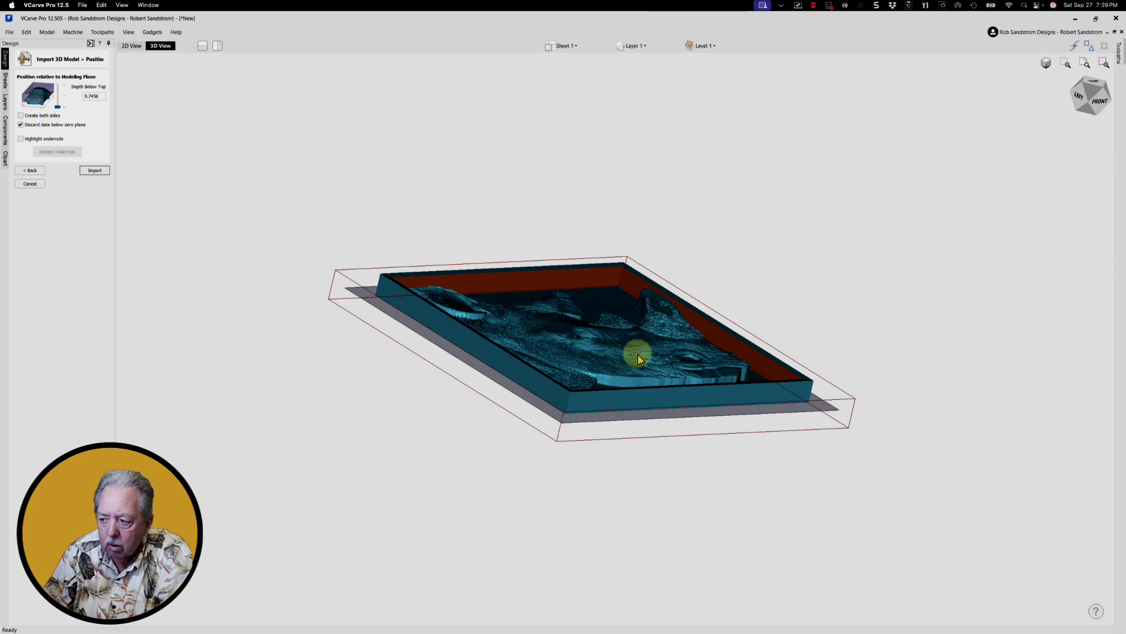
left_click_drag(573, 385, 553, 430)
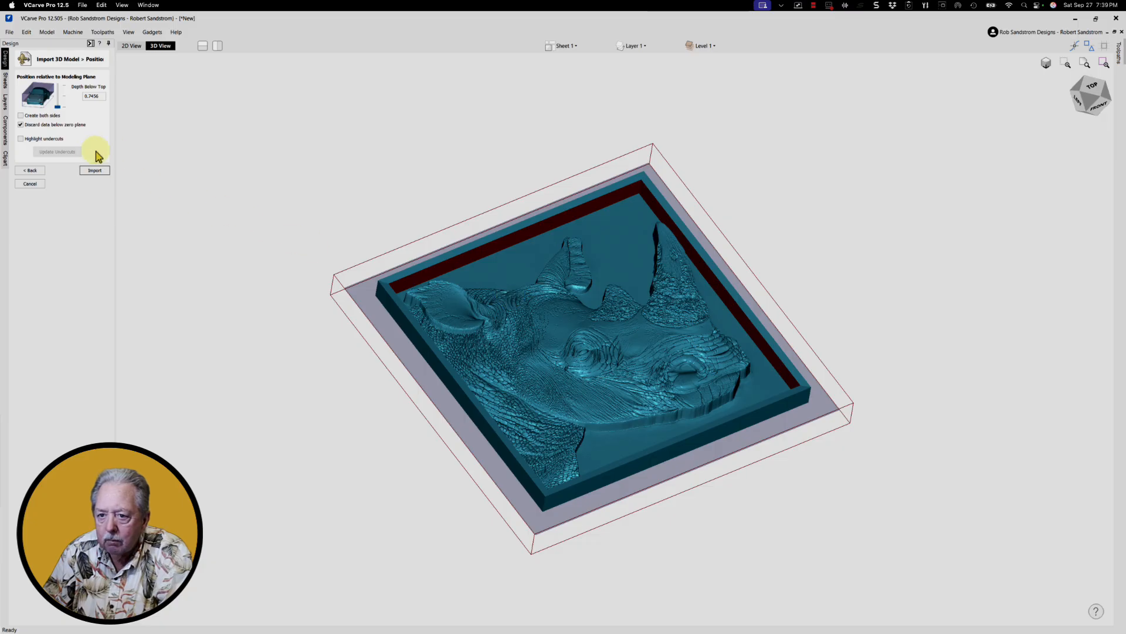
left_click(94, 170)
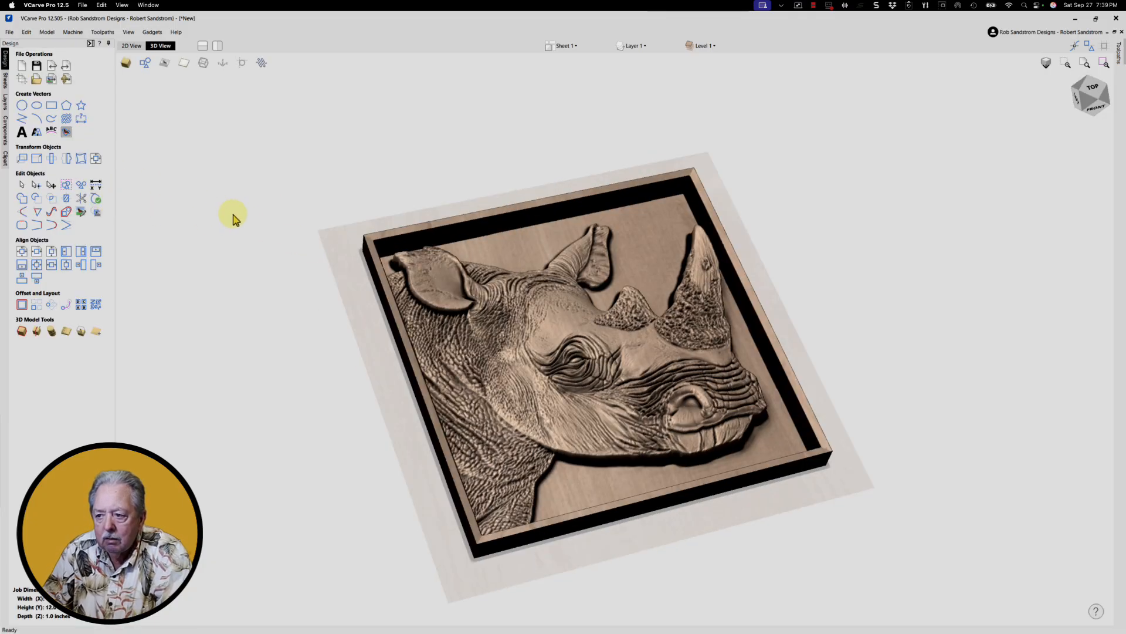
- Scale the height of the imported rhino model to 132 percent
left_click(1092, 88)
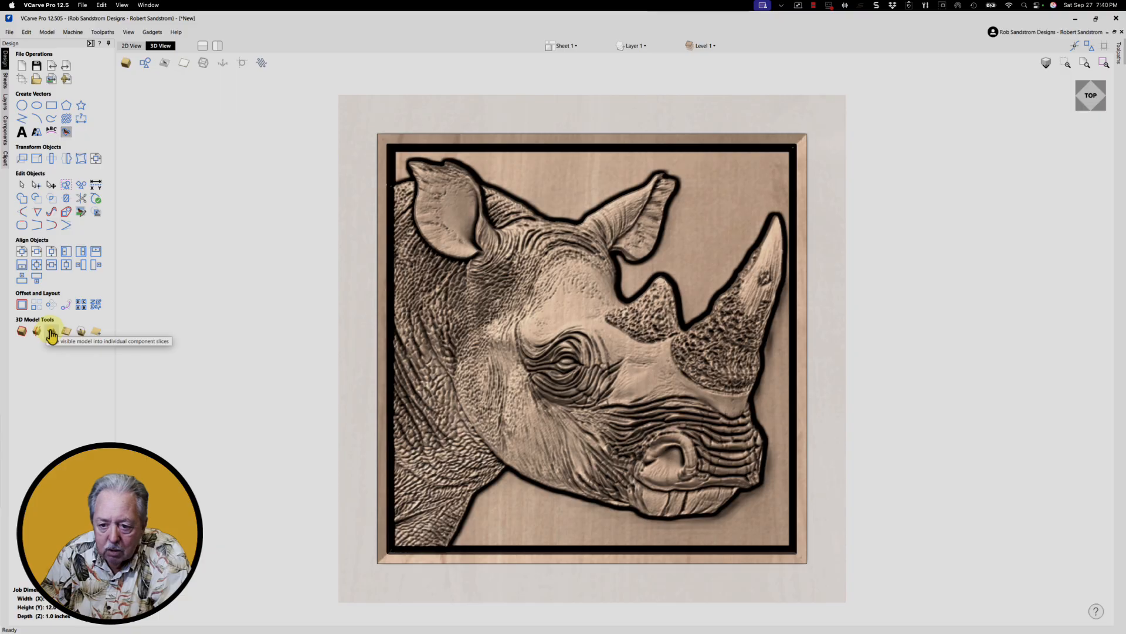
left_click(83, 333)
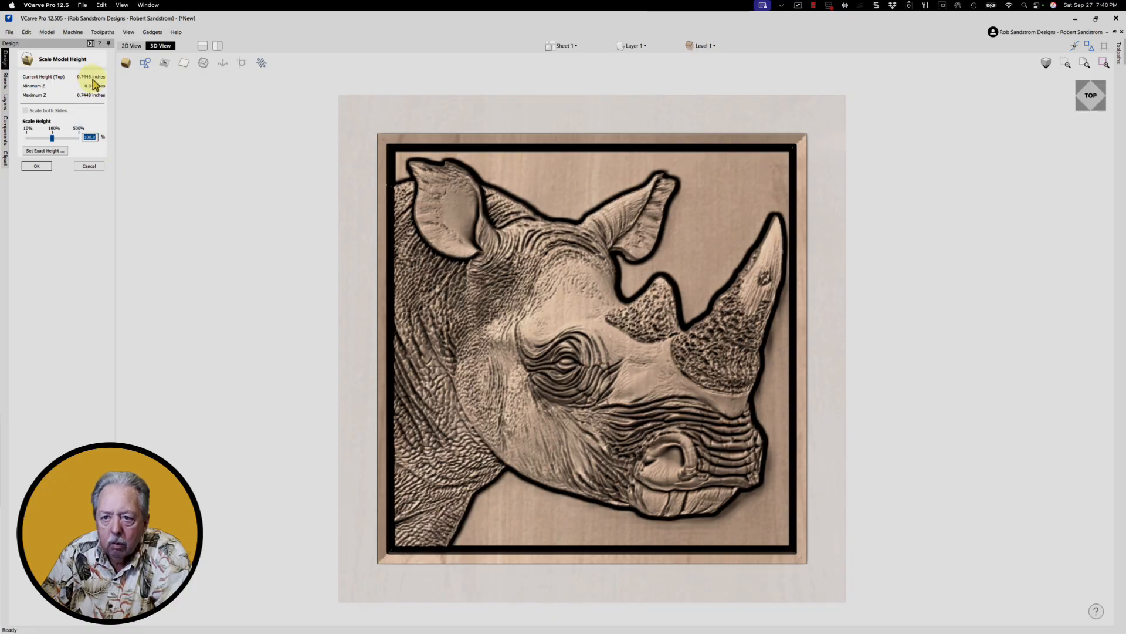
left_click(37, 166)
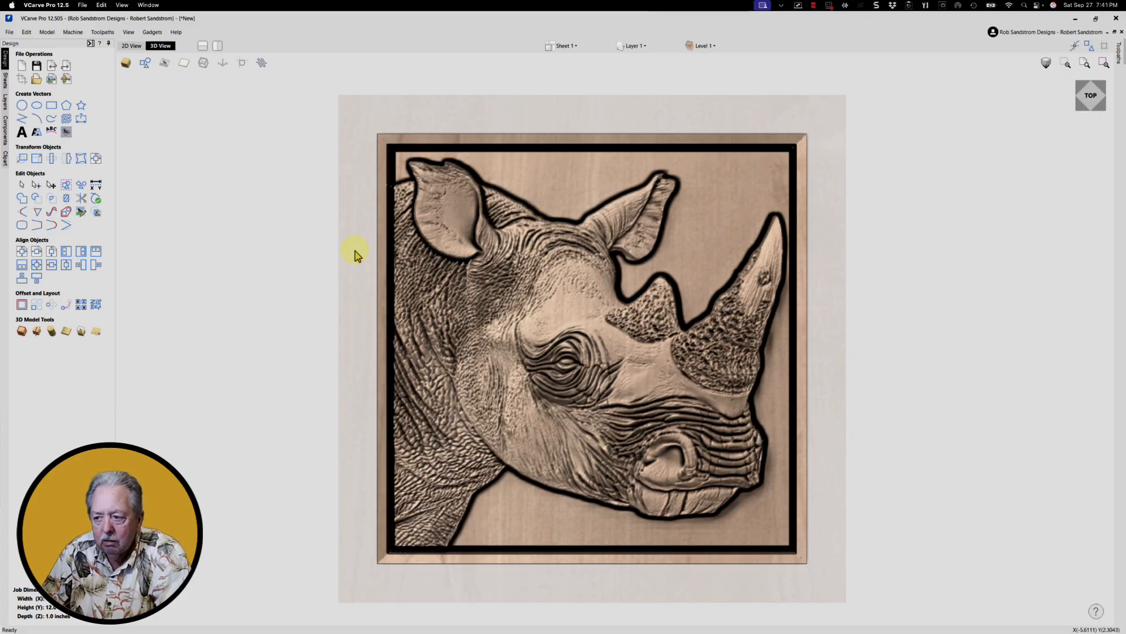
left_click(81, 332)
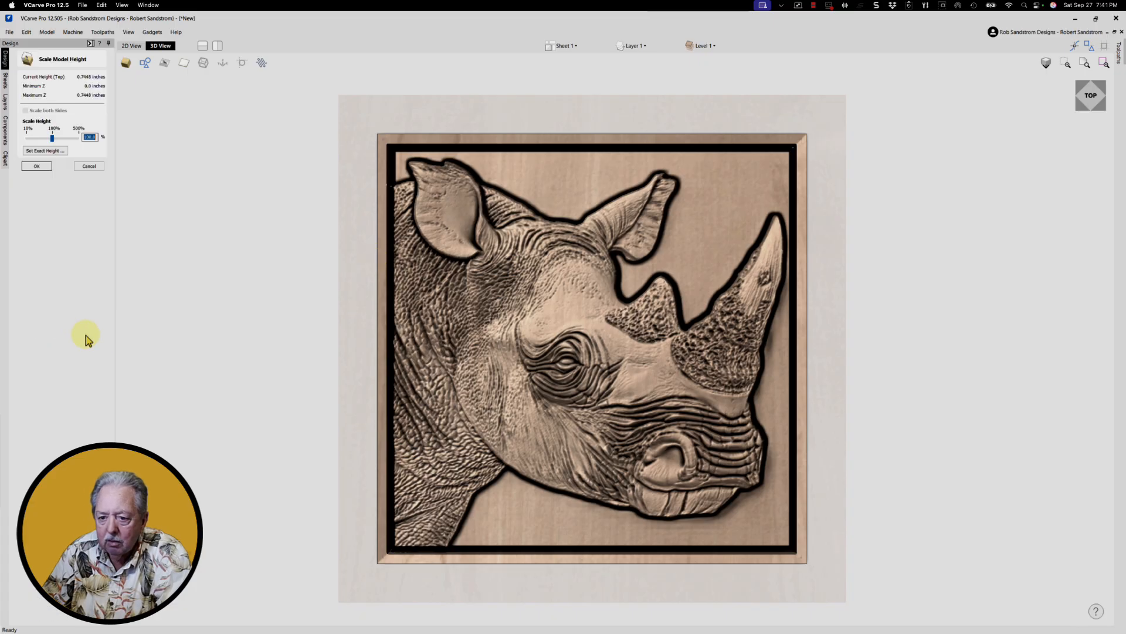
left_click(53, 139)
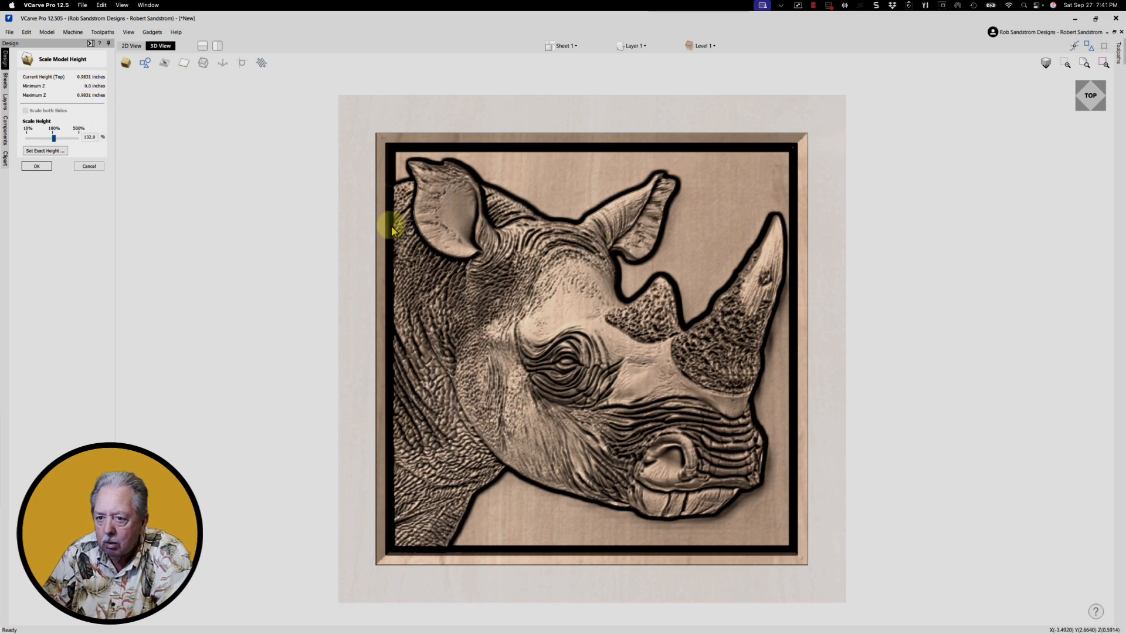
left_click(36, 166)
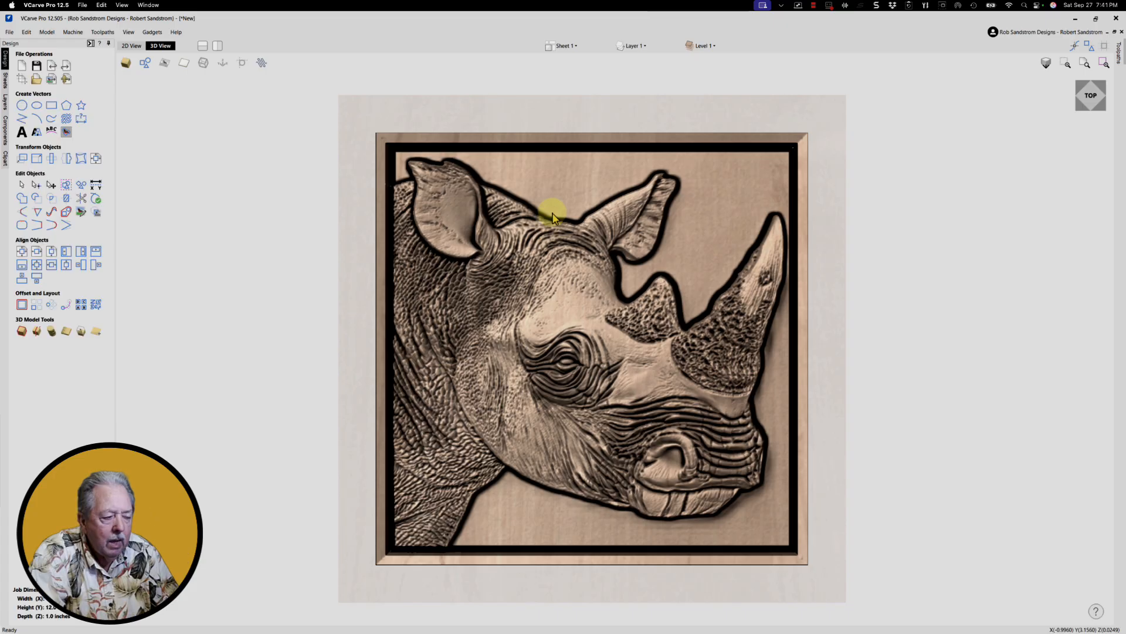
- In the material setup, set the model height to 0.8 inches and the gap above the model to 0.02 inches
left_click(1121, 68)
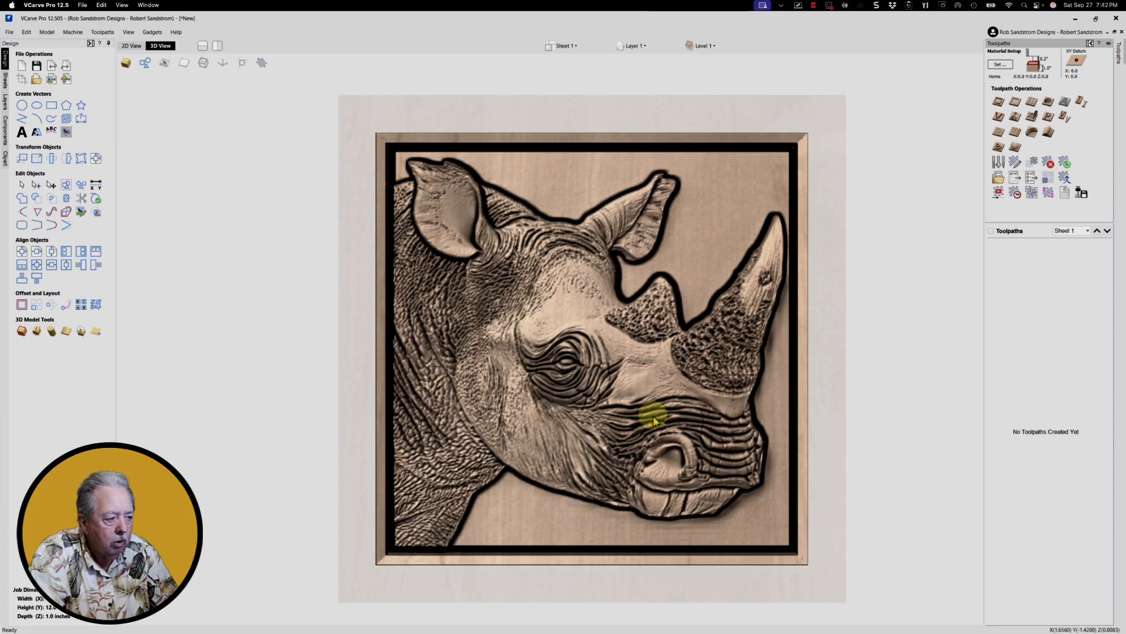
left_click(1001, 66)
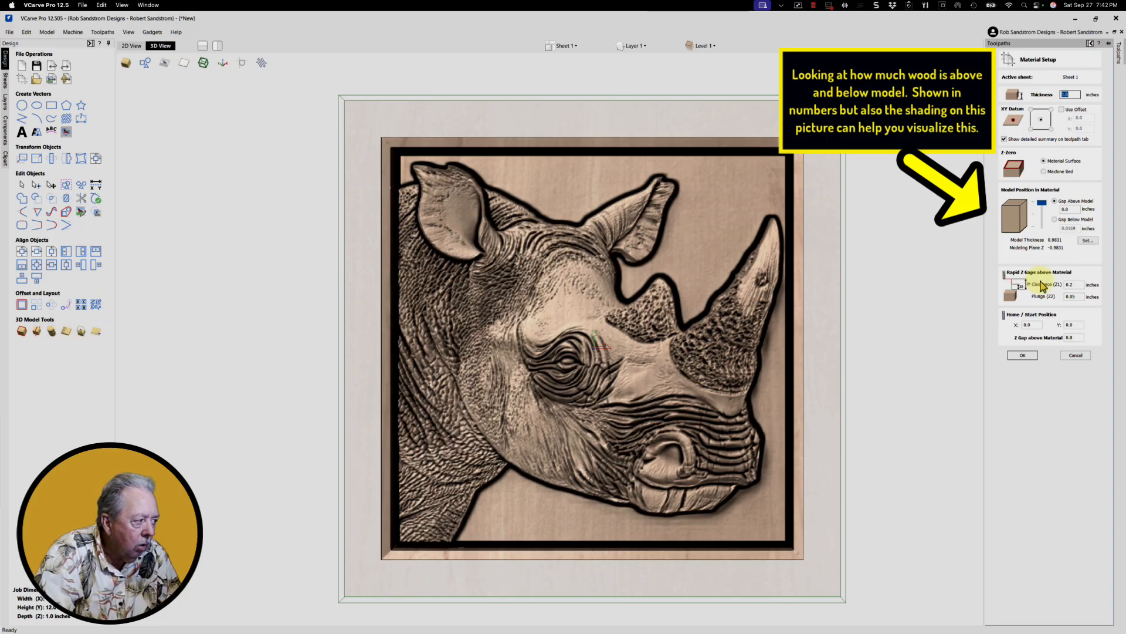
left_click(1087, 241)
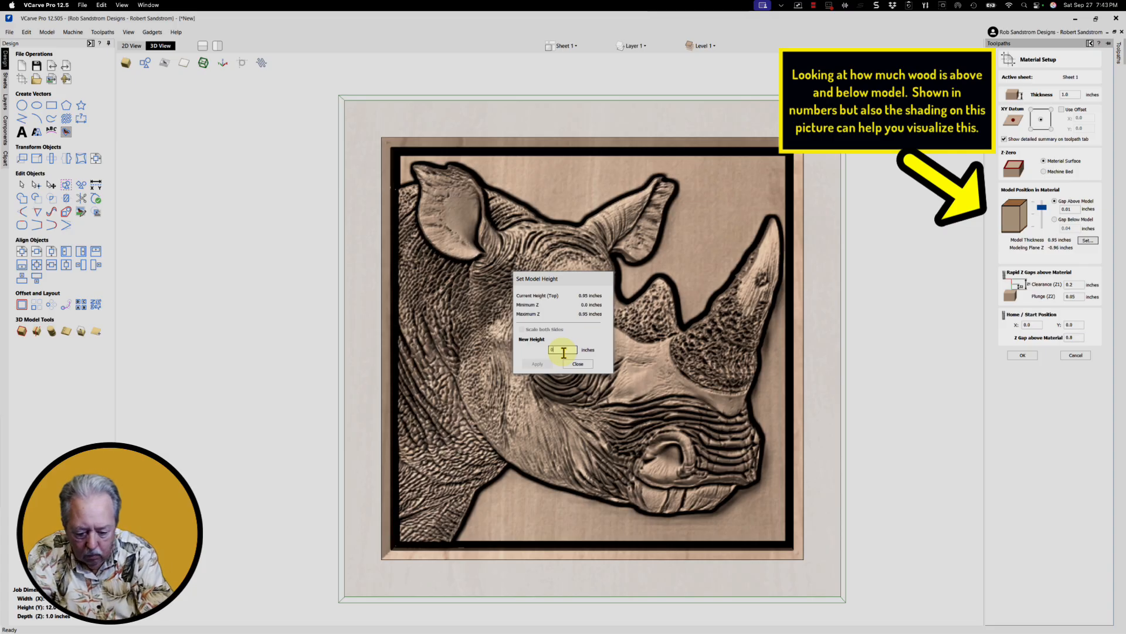
type("0.8")
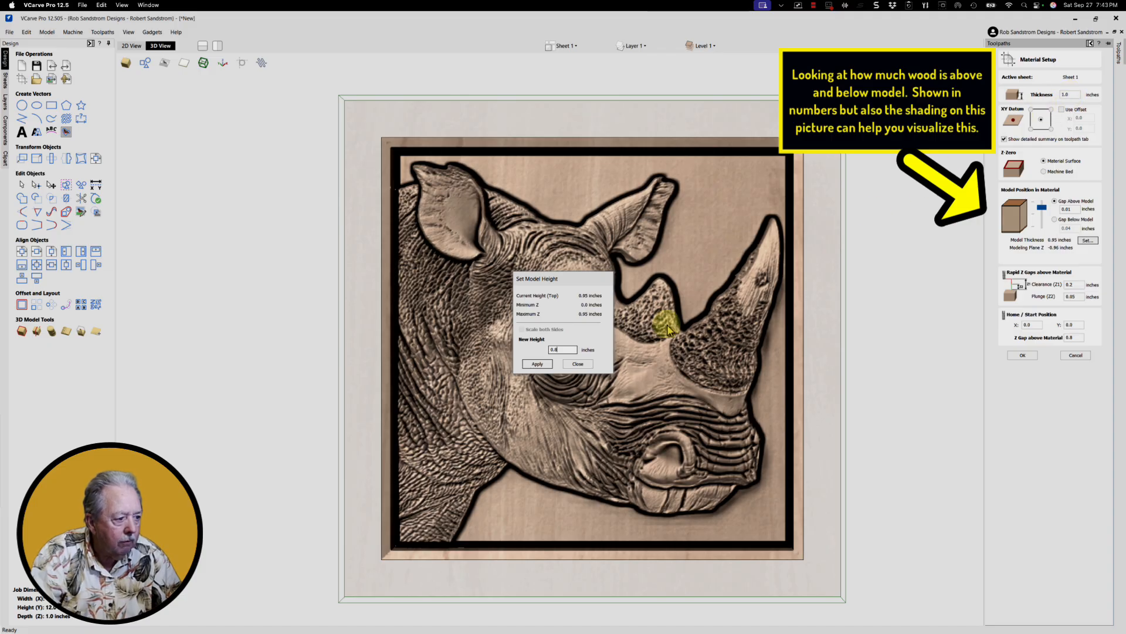
left_click(538, 364)
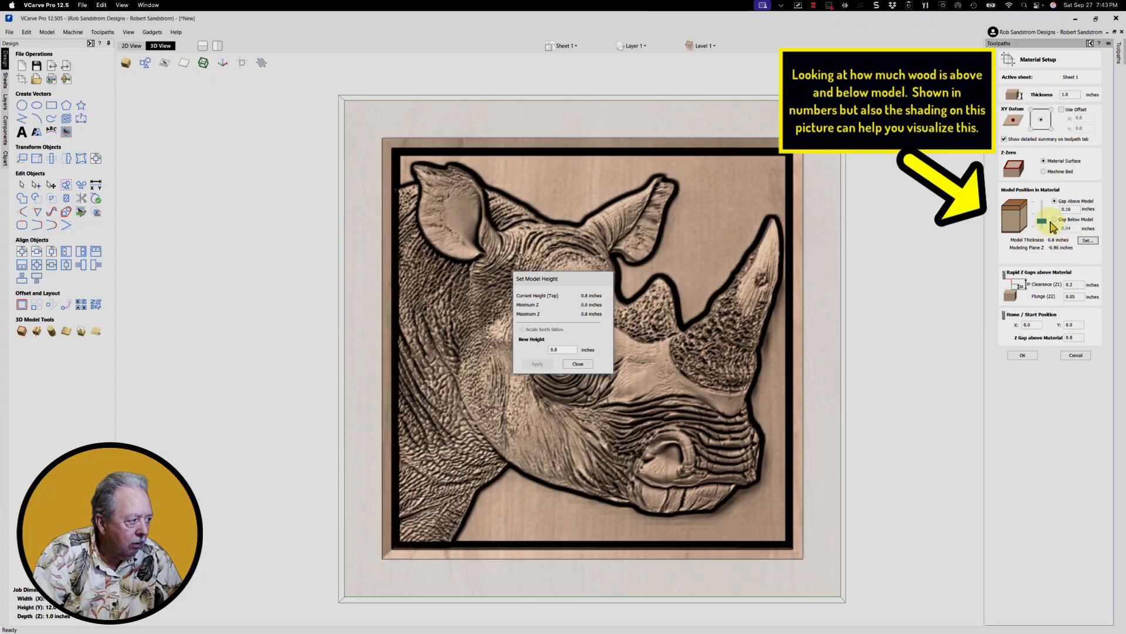
left_click(576, 364)
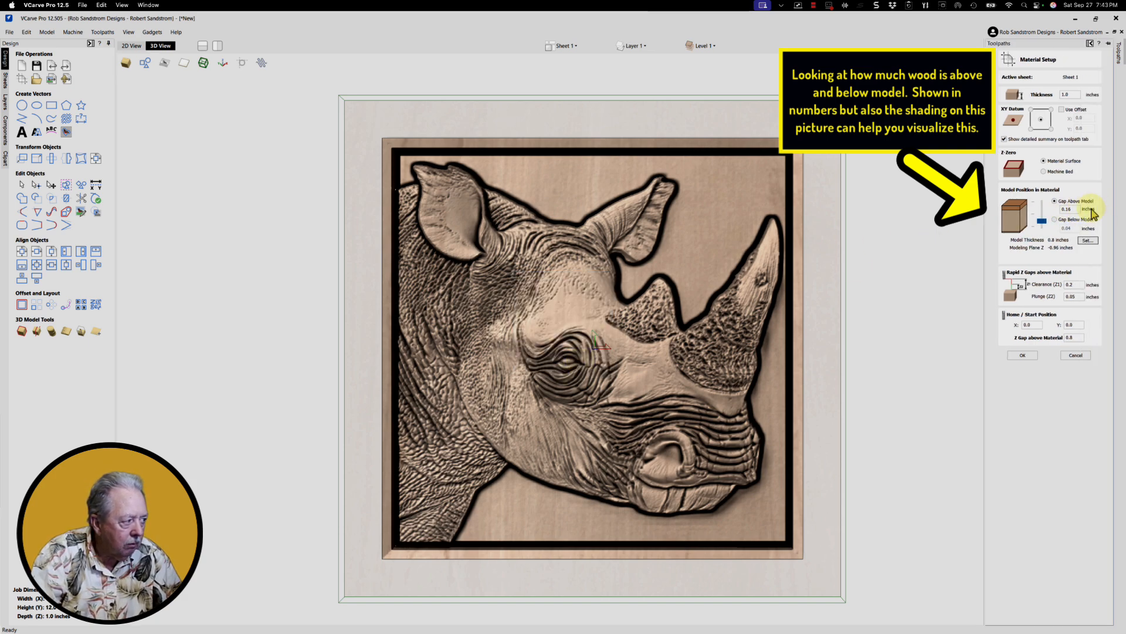
type("0.02")
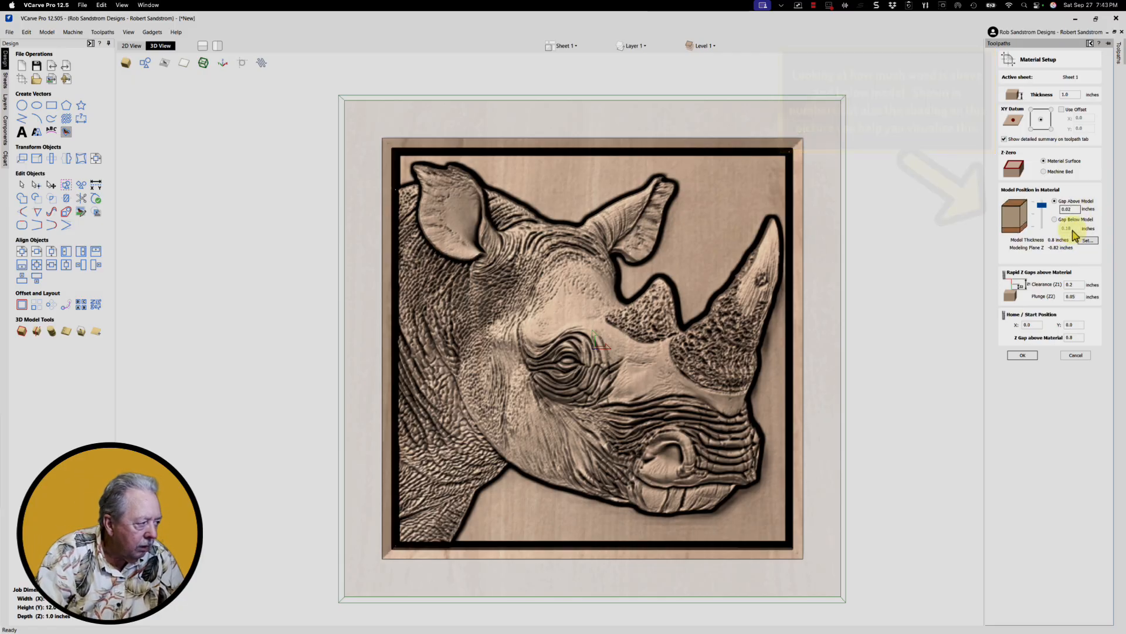
left_click(1021, 355)
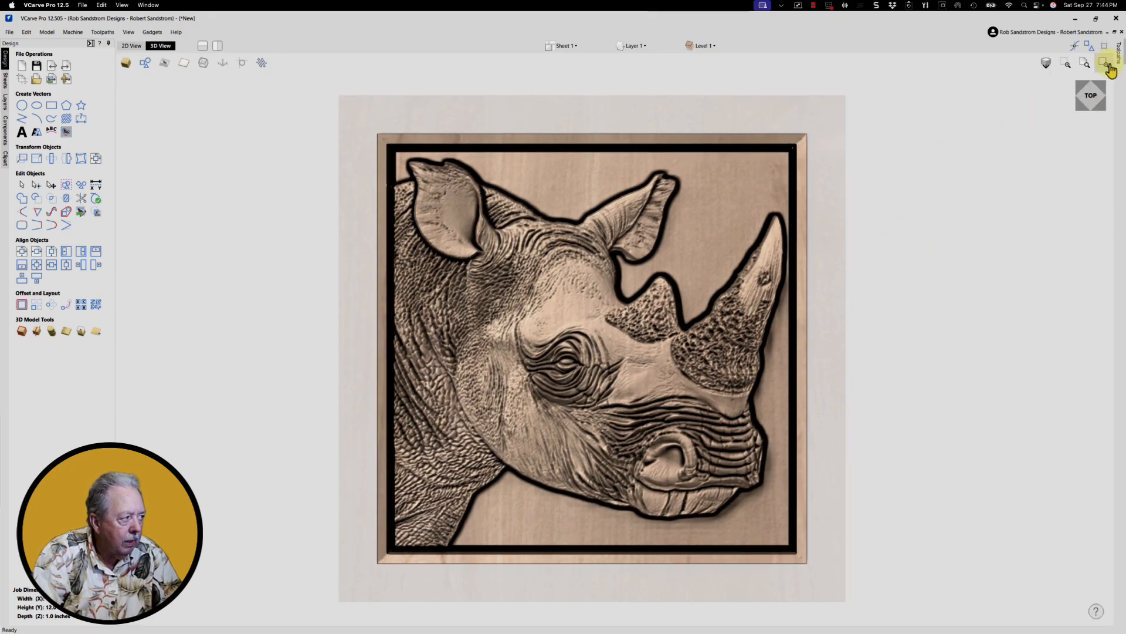
- Start a 3D rough machining toolpath and choose the Golden Boy 1" CL end mill as its tool
mouse_move(1119, 56)
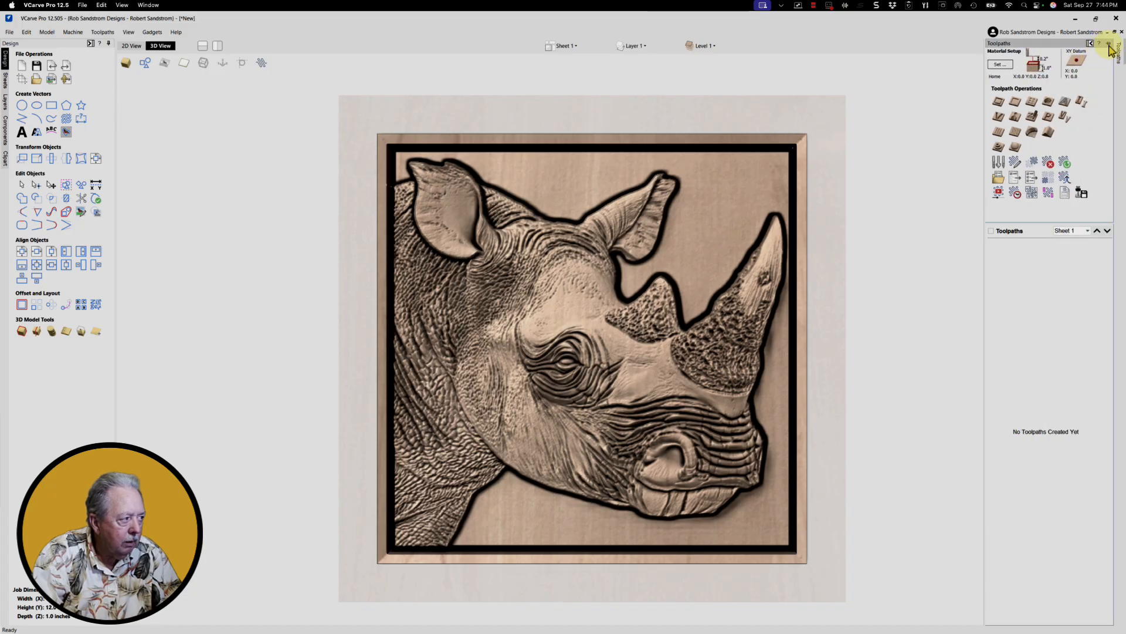
left_click(1109, 44)
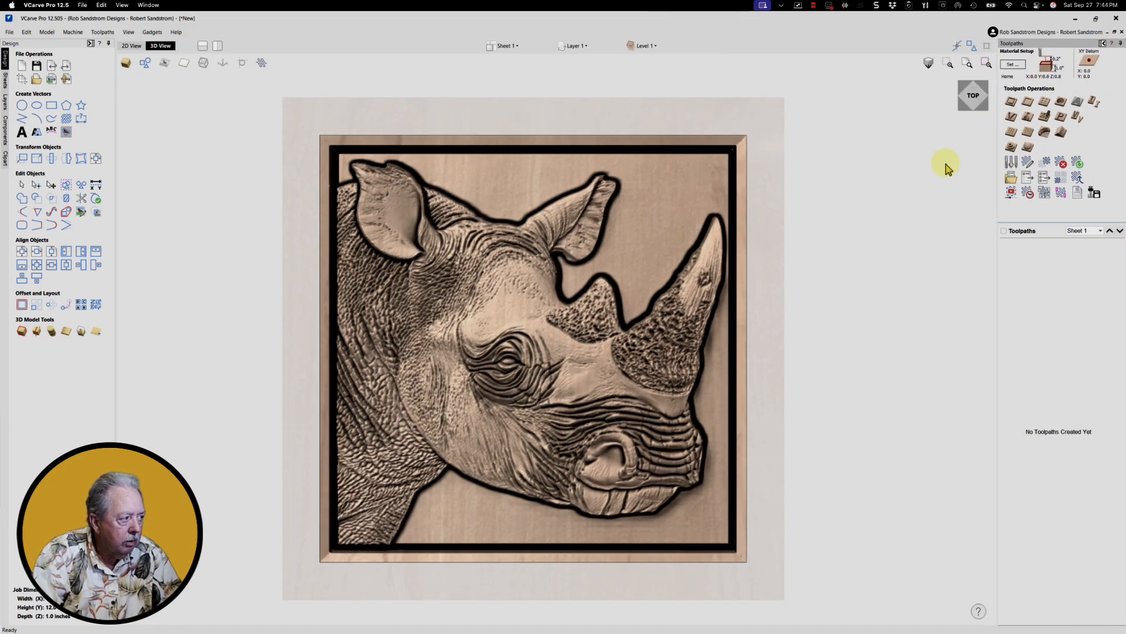
left_click(1011, 146)
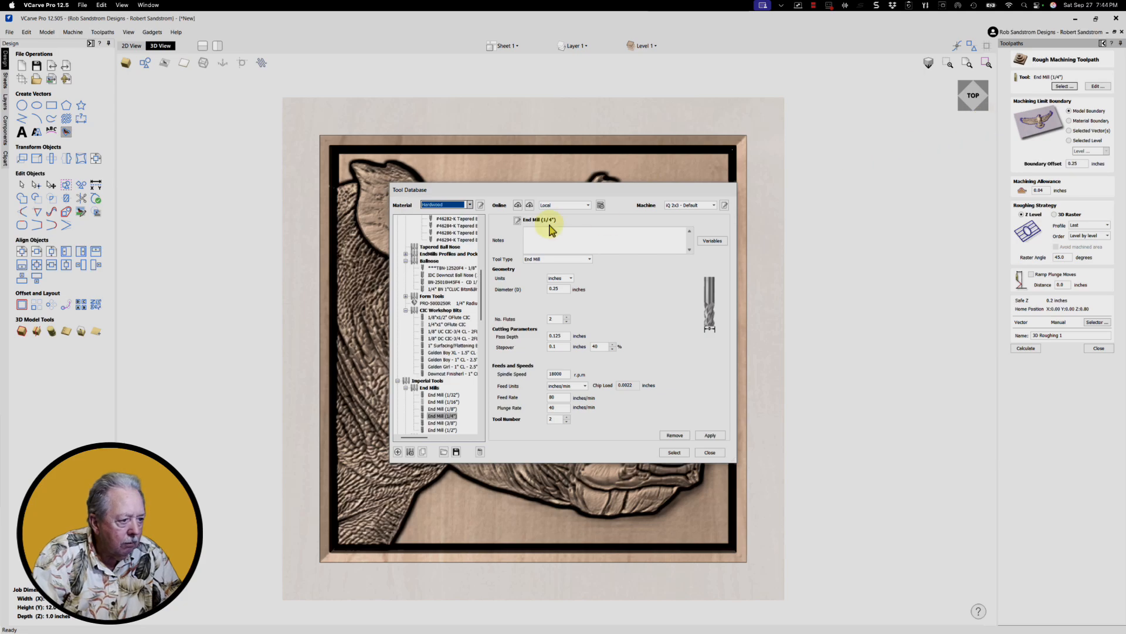
left_click_drag(481, 290, 481, 226)
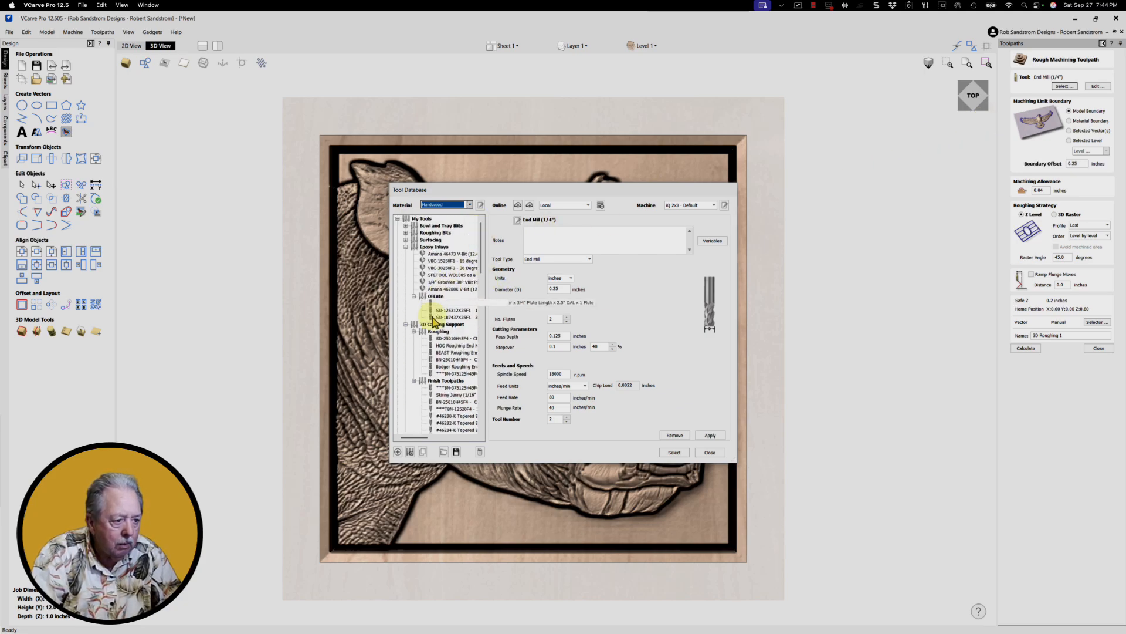
scroll(443, 352, "down", 10)
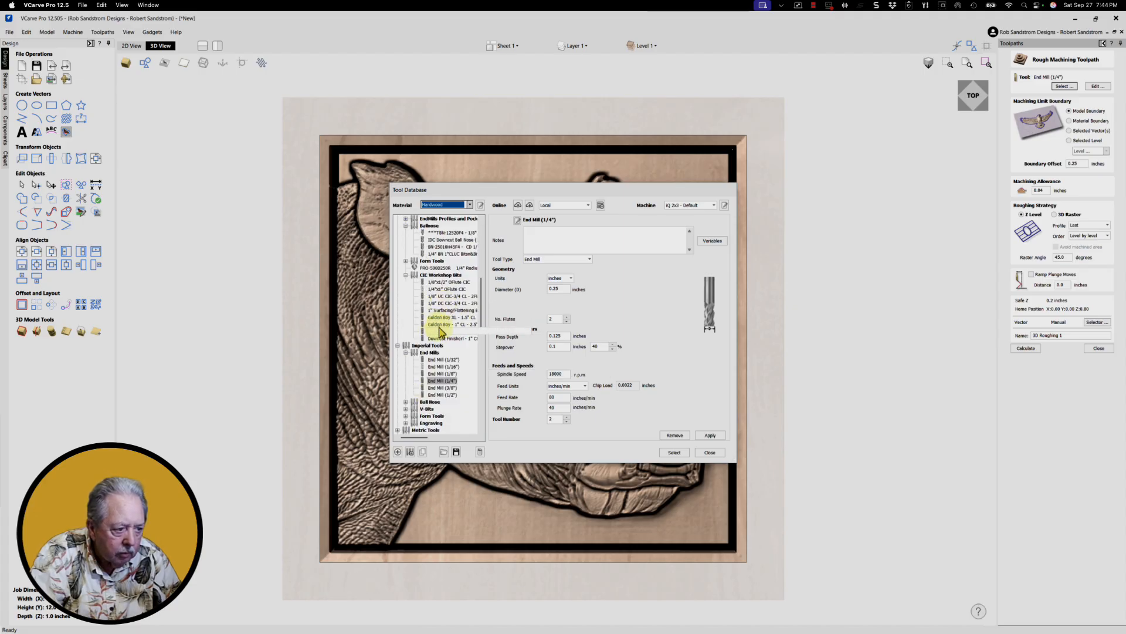
left_click(441, 325)
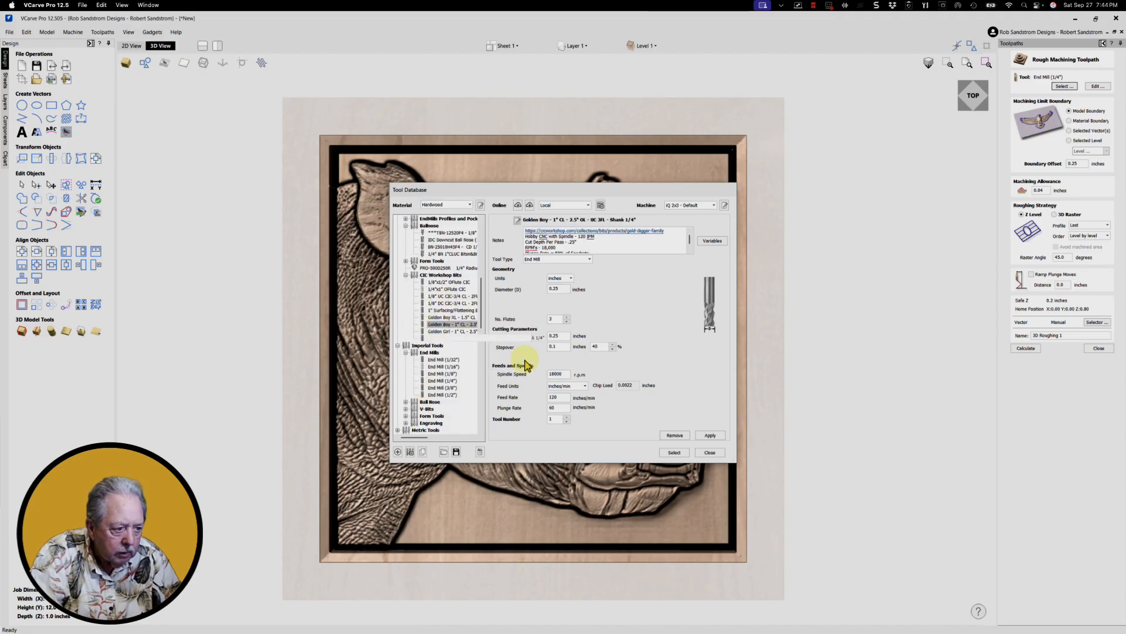
left_click(674, 453)
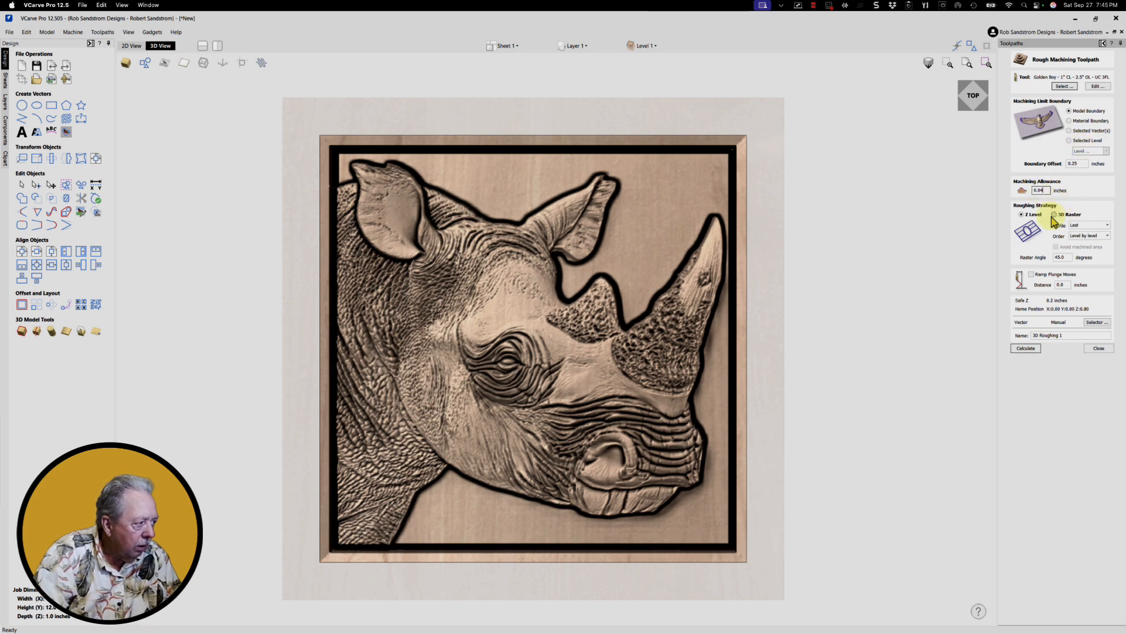
- Calculate the roughing toolpath with the Z Level strategy
left_click(1054, 215)
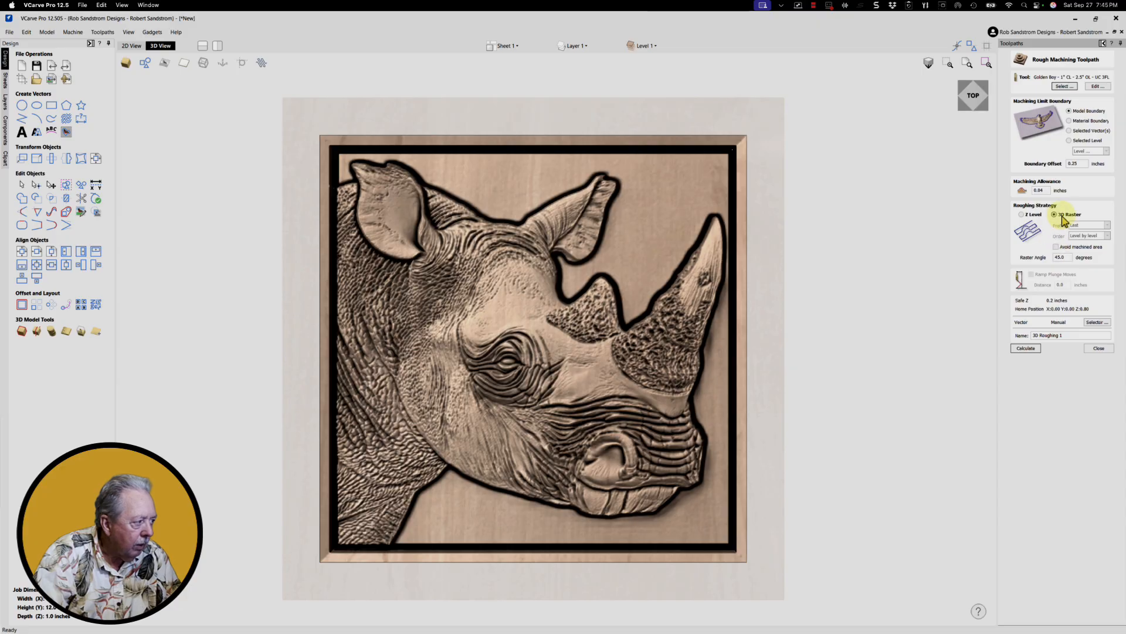
left_click(1022, 215)
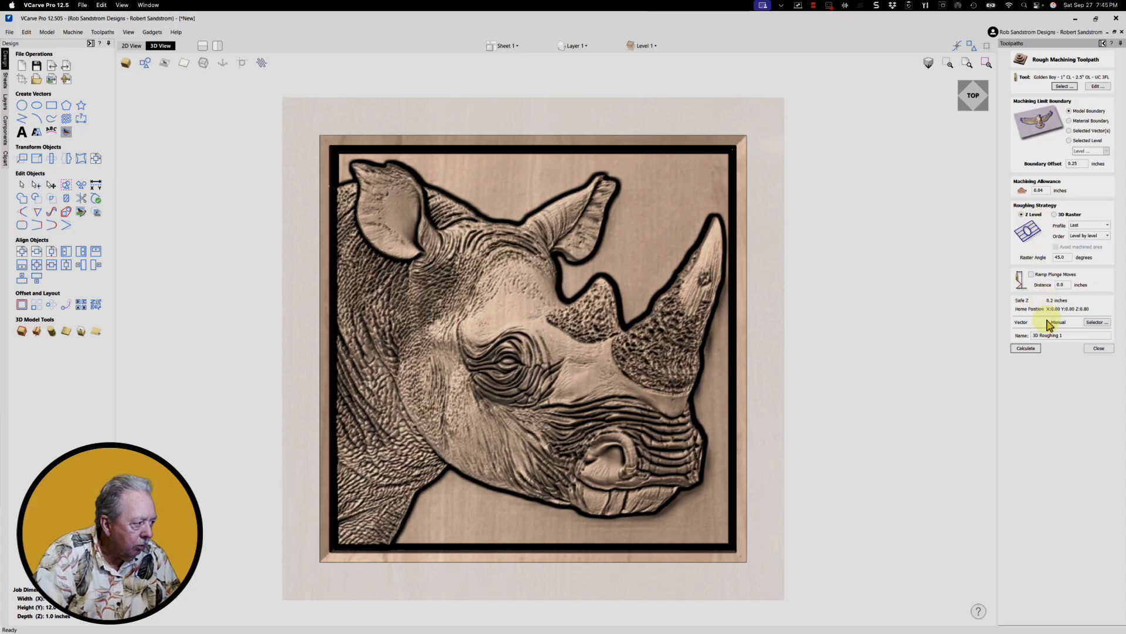
left_click(1031, 349)
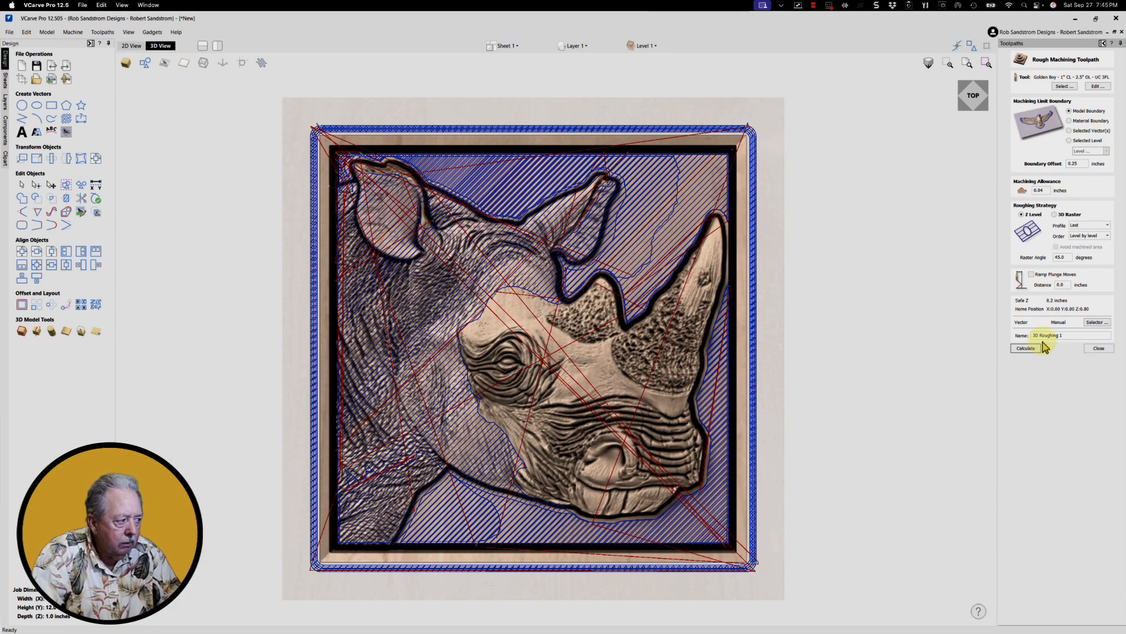
left_click(1101, 349)
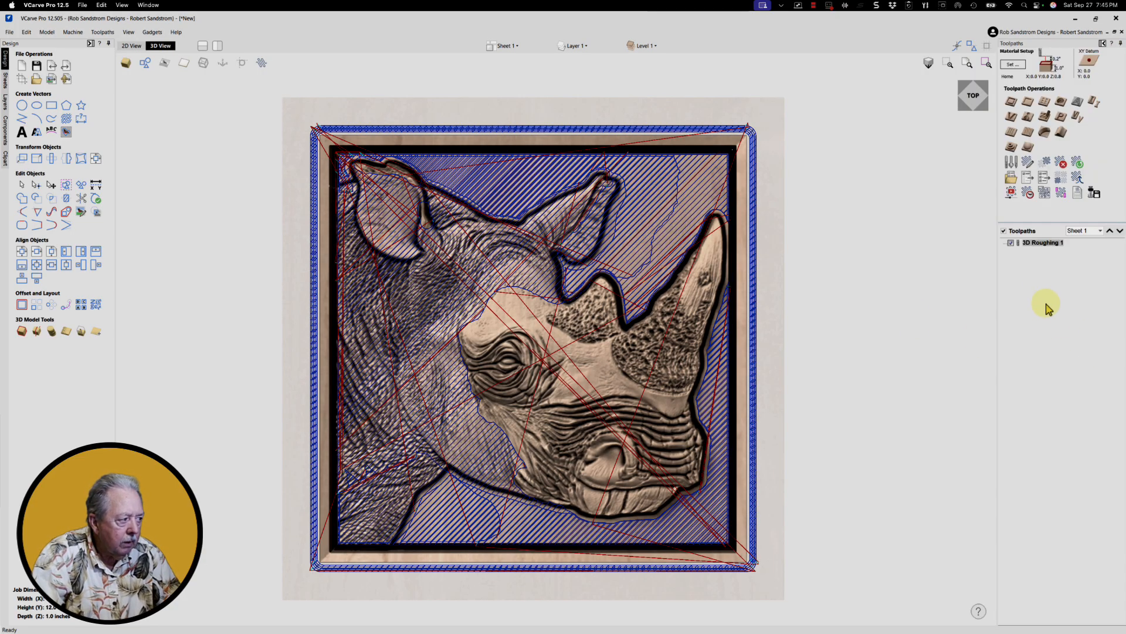
- Preview the cut of the 3D Roughing 1 toolpath on the material
left_click(1009, 195)
left_click(1061, 245)
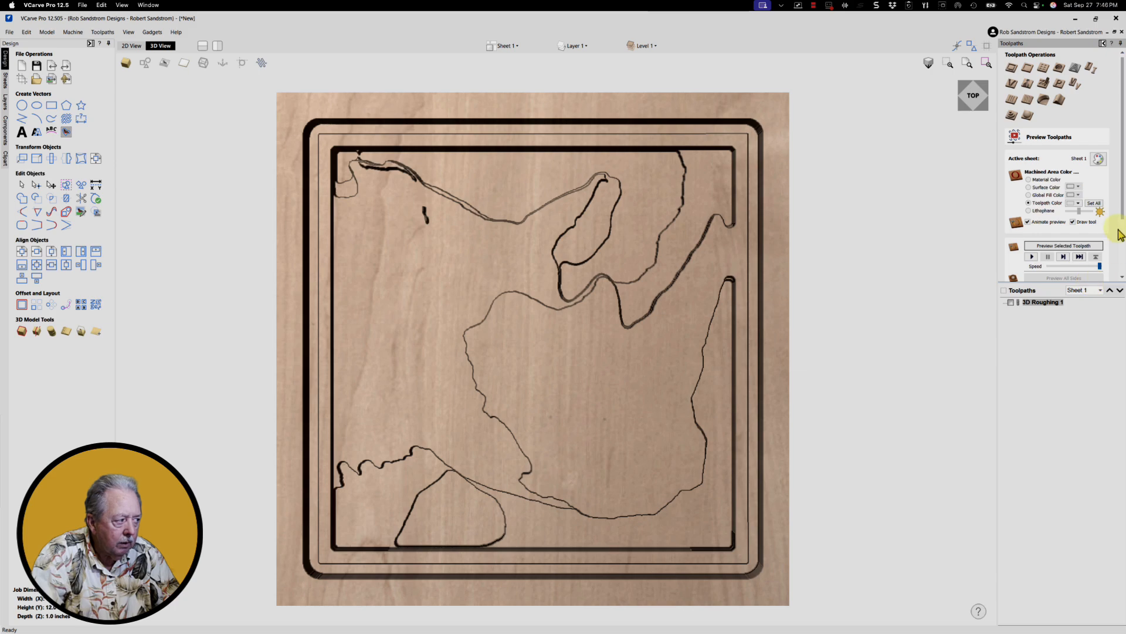
left_click_drag(1124, 213, 1111, 272)
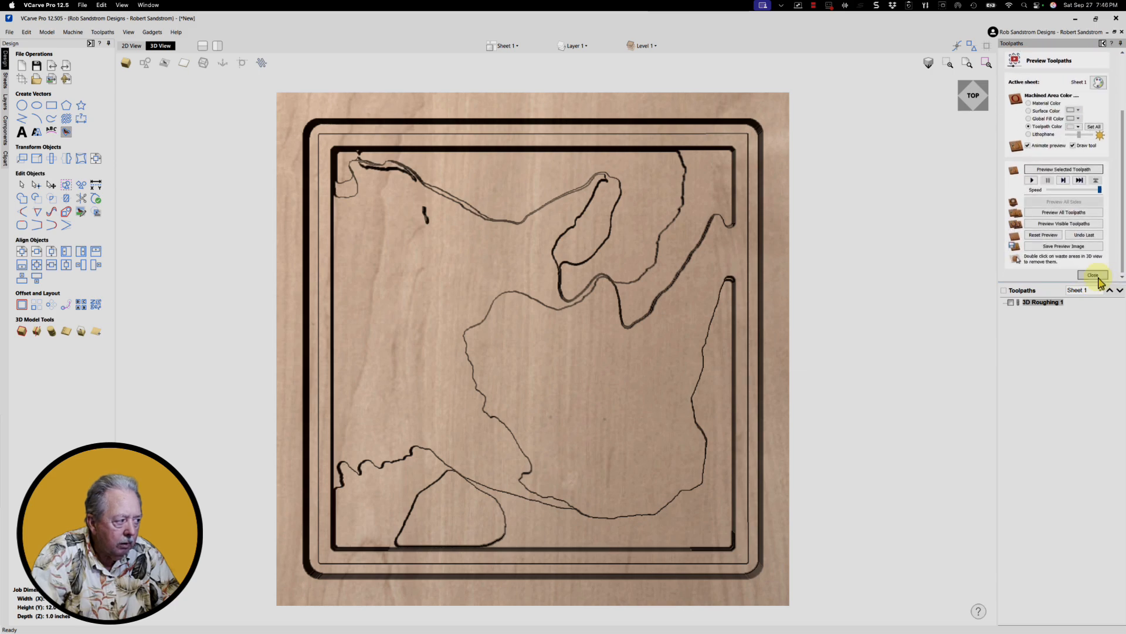
left_click(1095, 276)
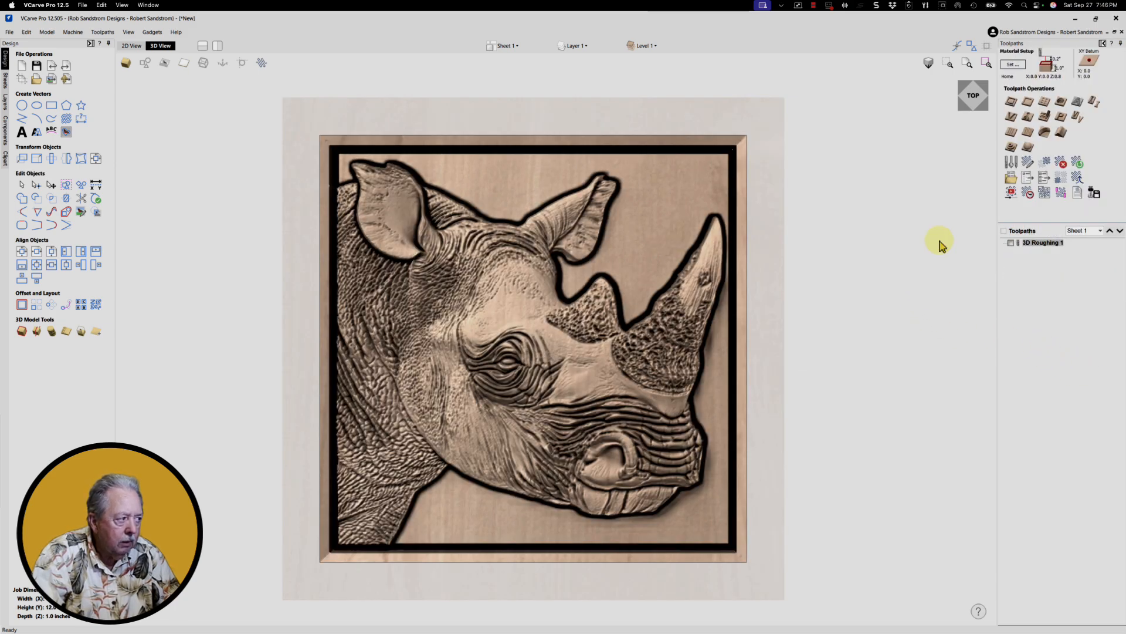
- Start a 3D finish machining toolpath and remove the Skinny Jenny 1/16" tapered ball nose from its tools
left_click(1028, 146)
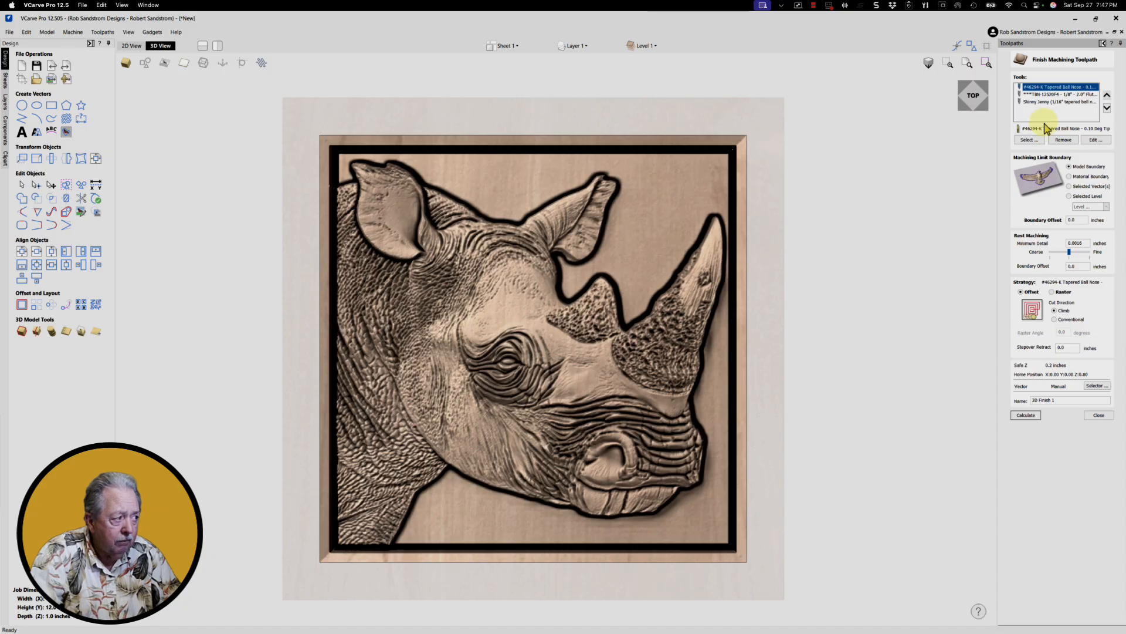
left_click(1042, 101)
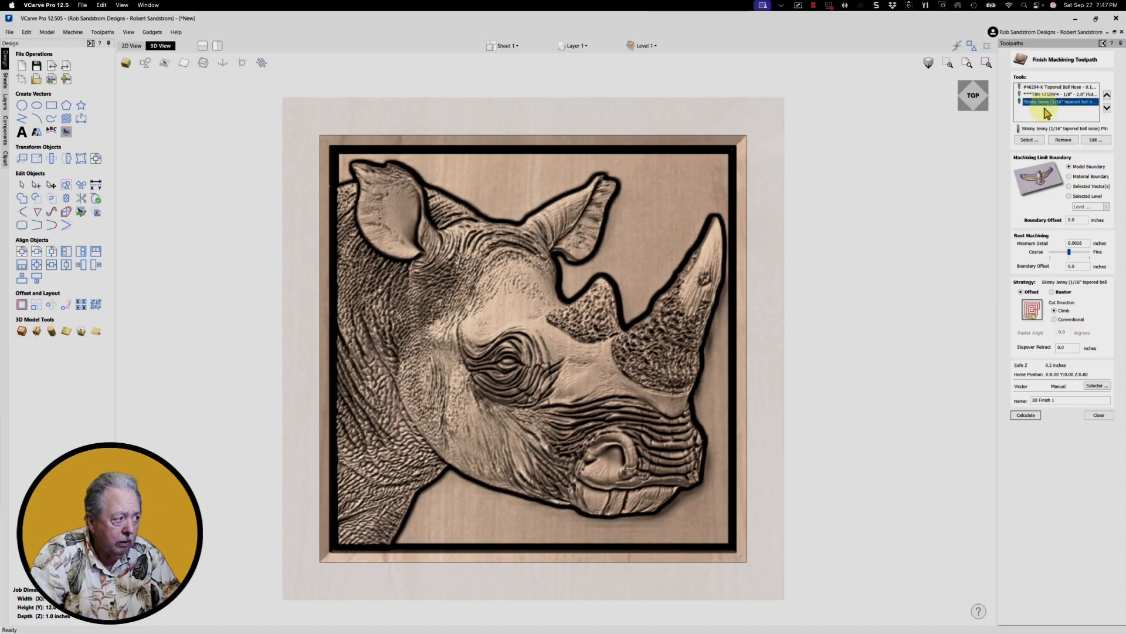
left_click(1062, 141)
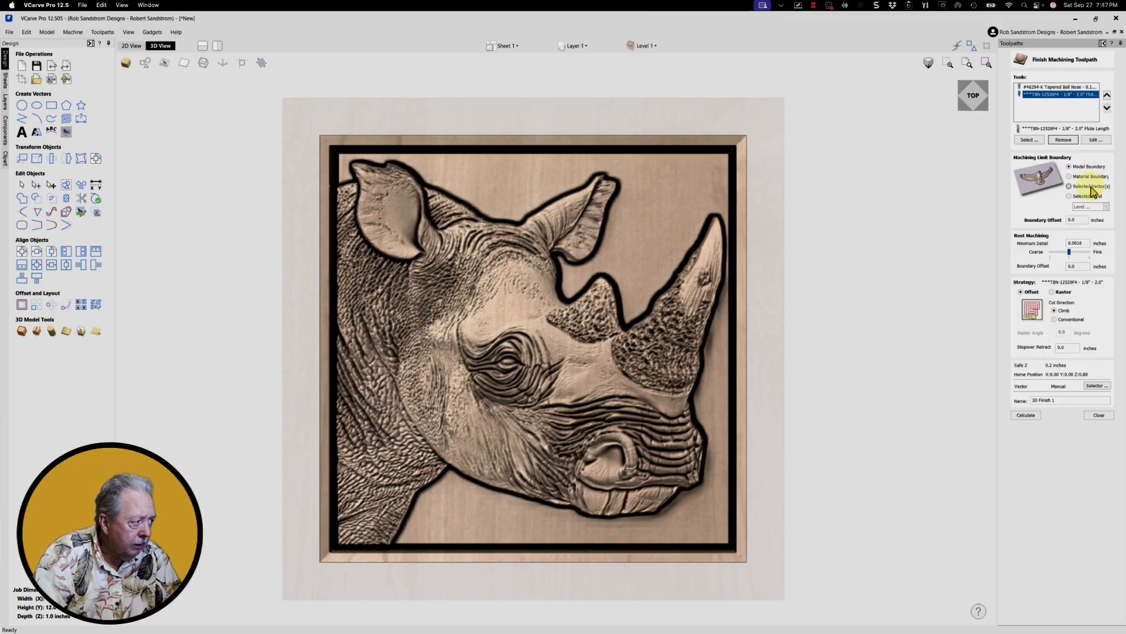
- Calculate the finish toolpath with a 0.25 inch boundary offset and the Raster strategy at a 45 degree angle for the 1/8" tool
double_click(1071, 220)
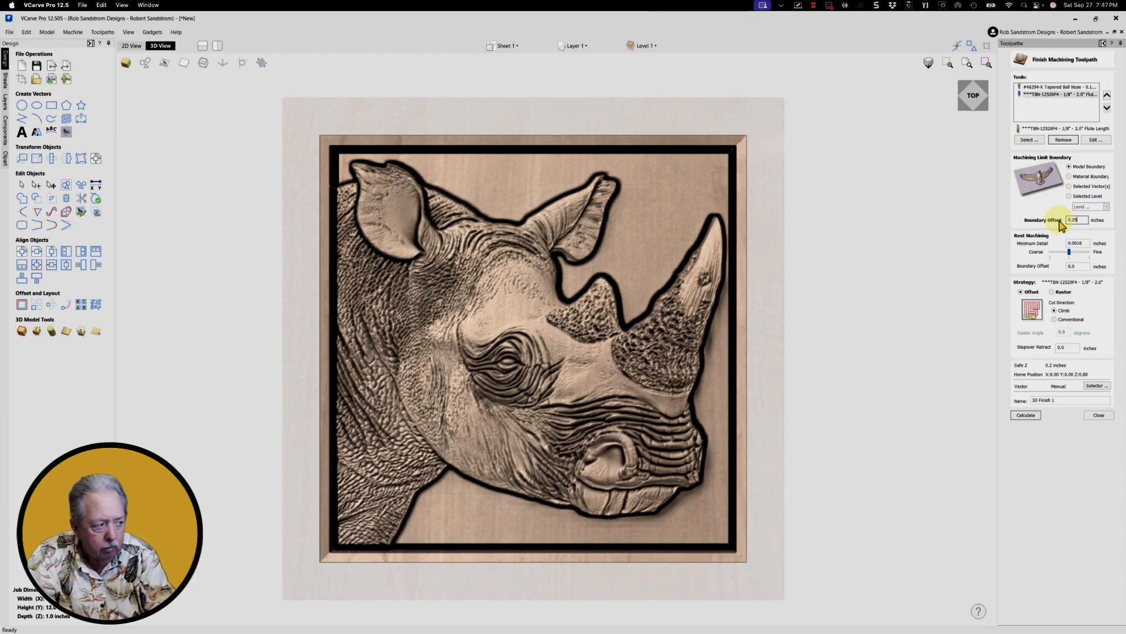
left_click(1052, 292)
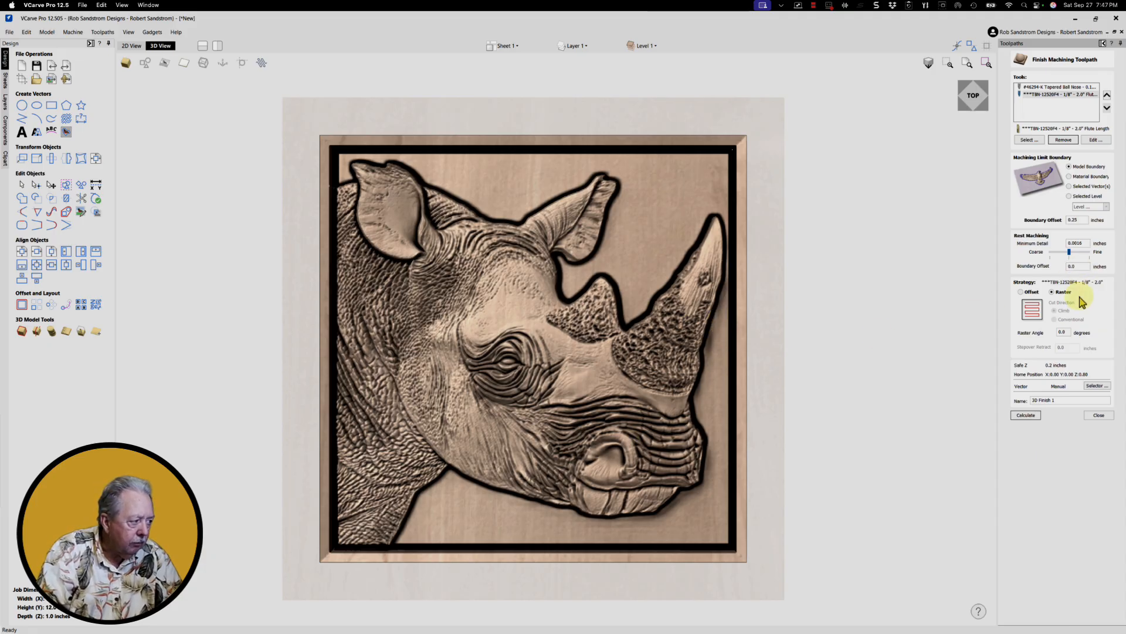
double_click(1064, 332)
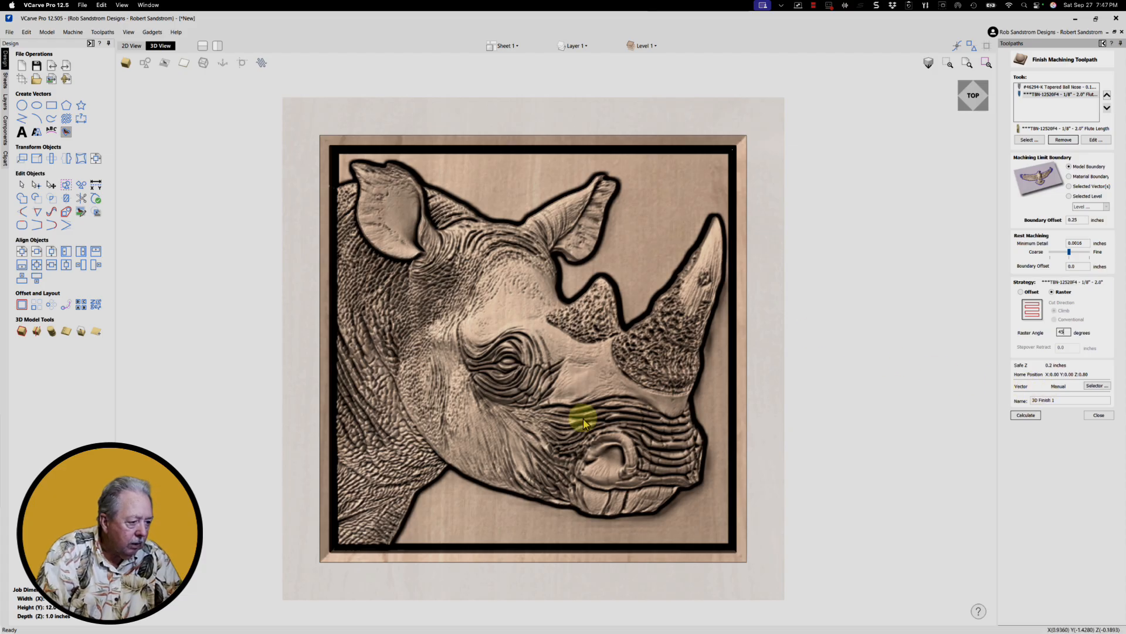
left_click(1032, 415)
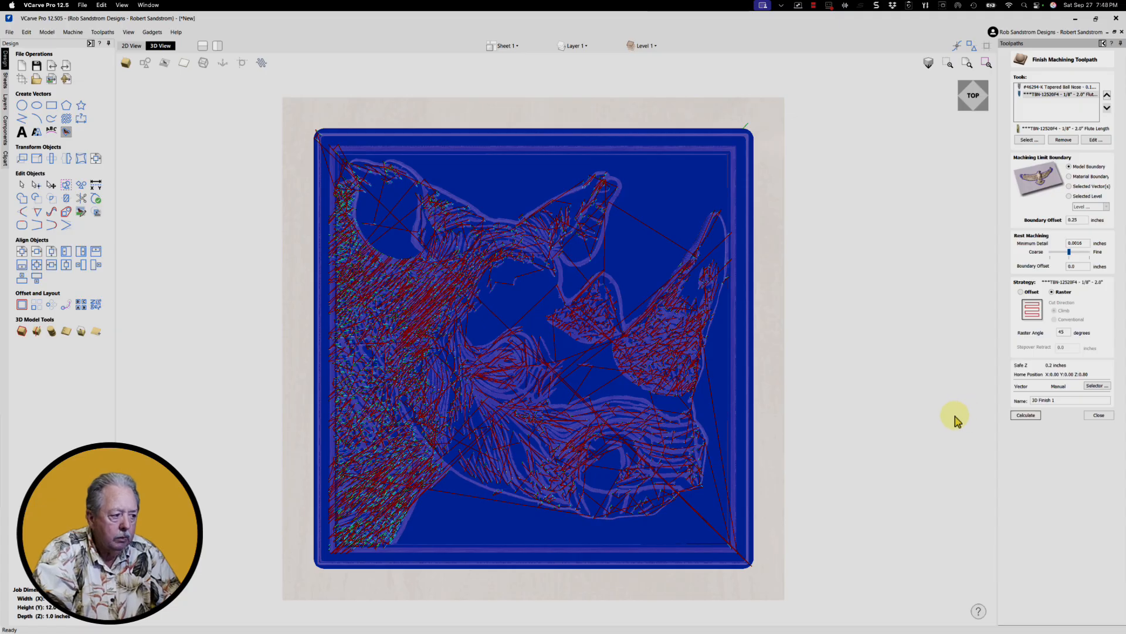
left_click(1097, 415)
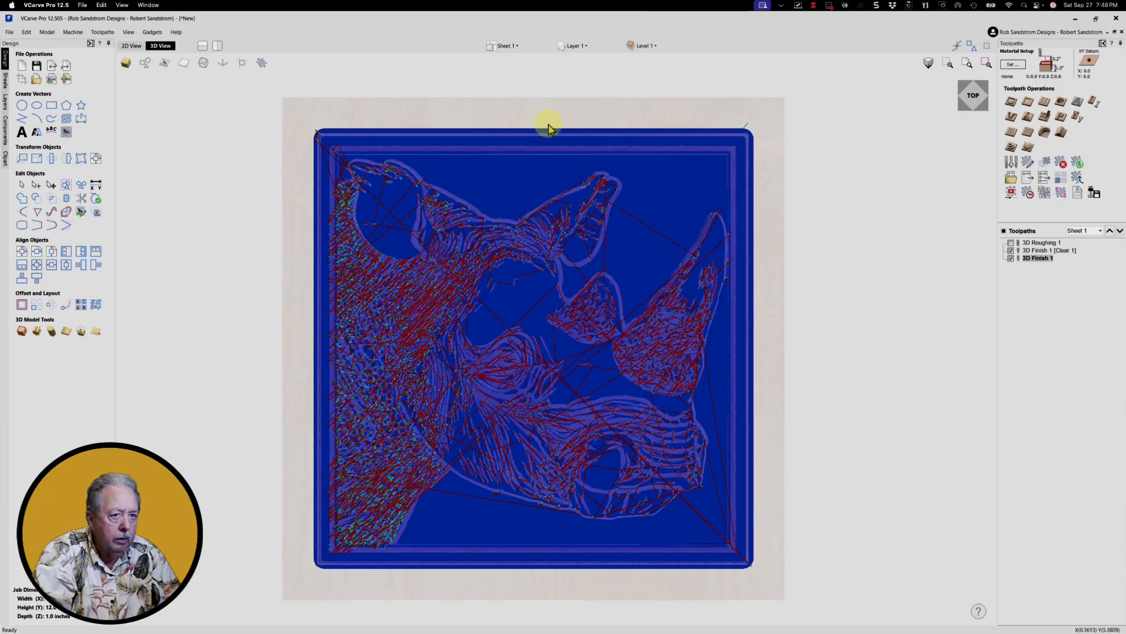
- Create a boundary vector around the outside of the framed rhino model in the 2D view
left_click(133, 46)
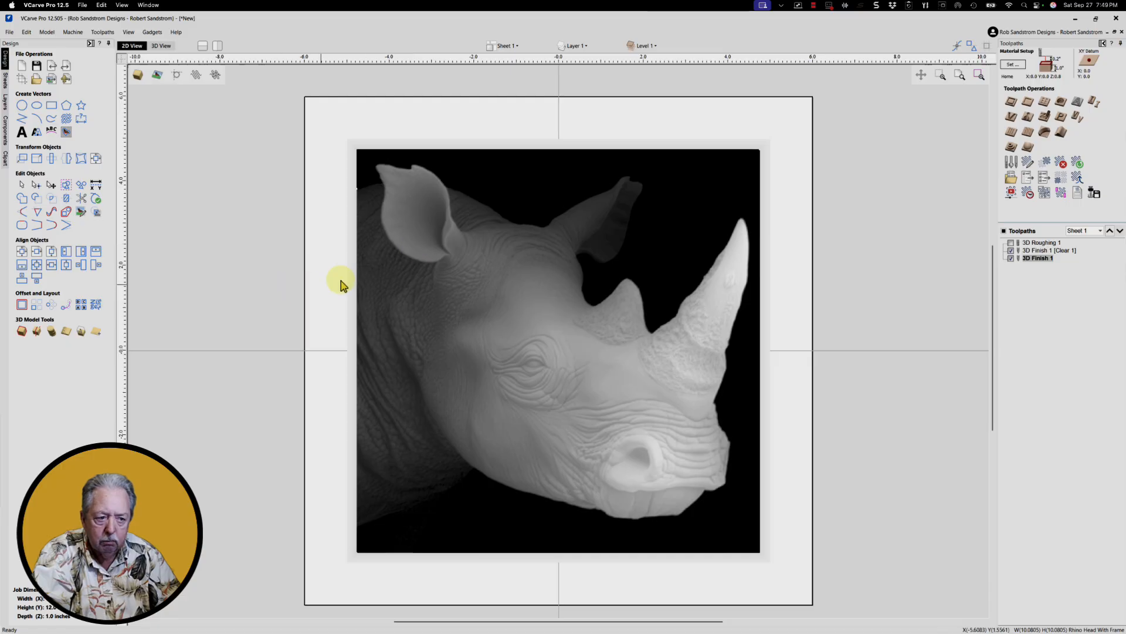
left_click(23, 332)
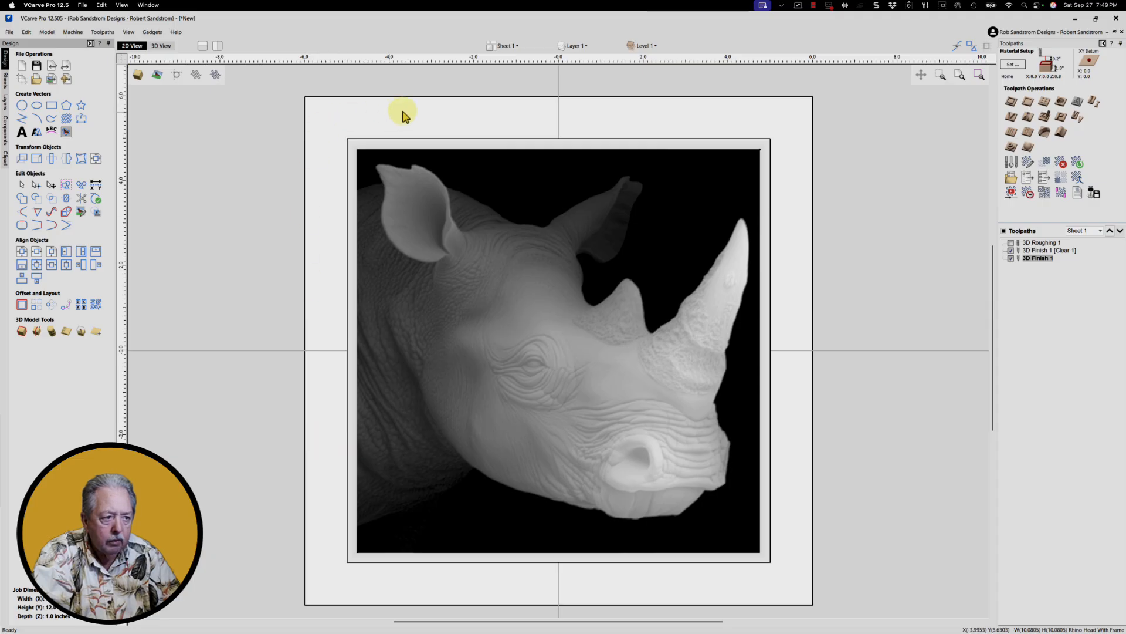
- Move the boundary vector around the framed rhino to a new layer named Cutout with a dark blue drawing color
left_click(665, 143)
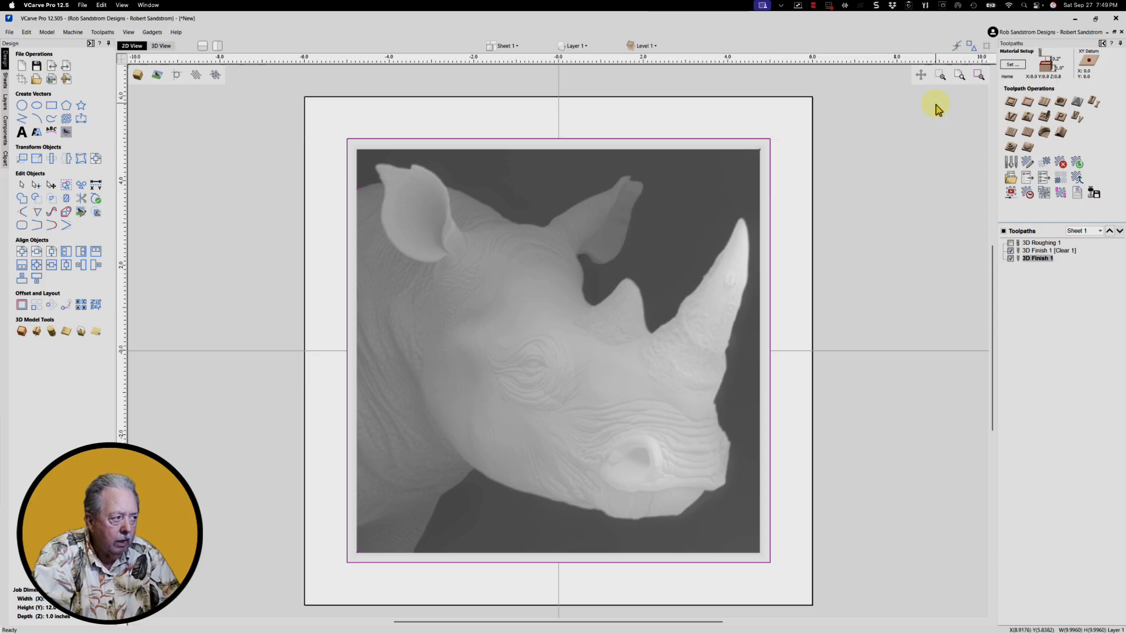
right_click(684, 141)
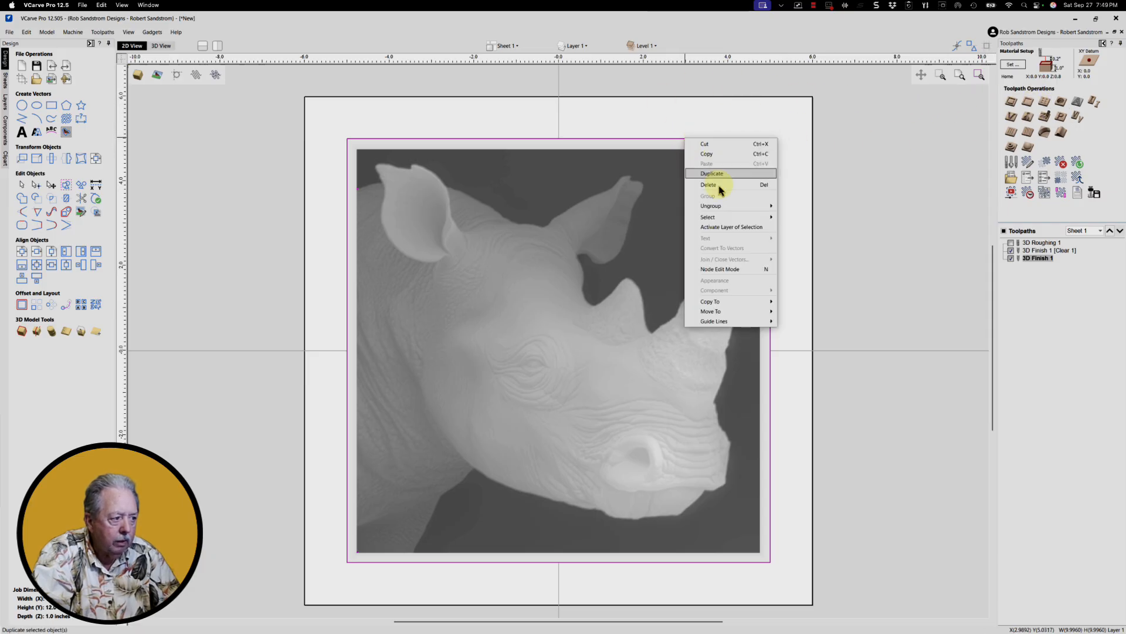
mouse_move(733, 316)
mouse_move(812, 332)
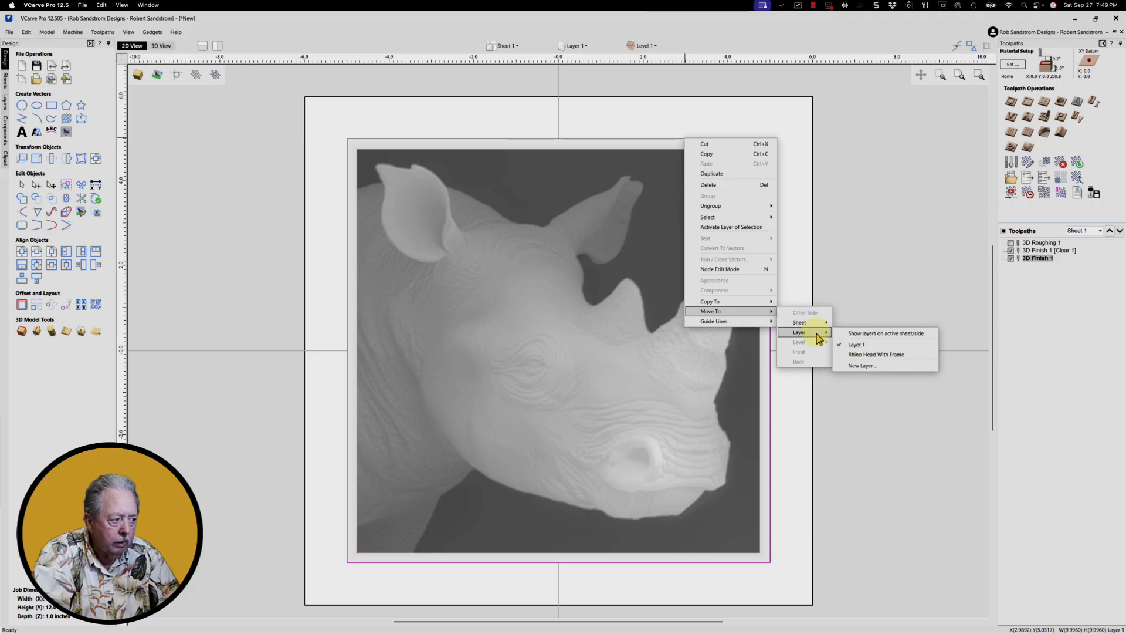
left_click(880, 364)
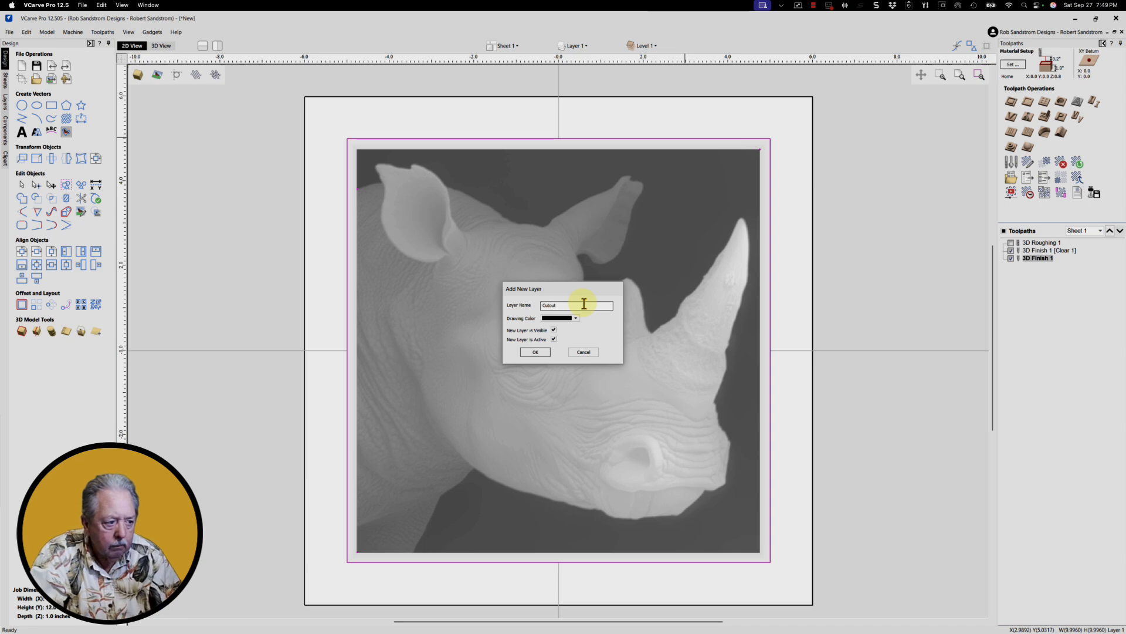
left_click(577, 318)
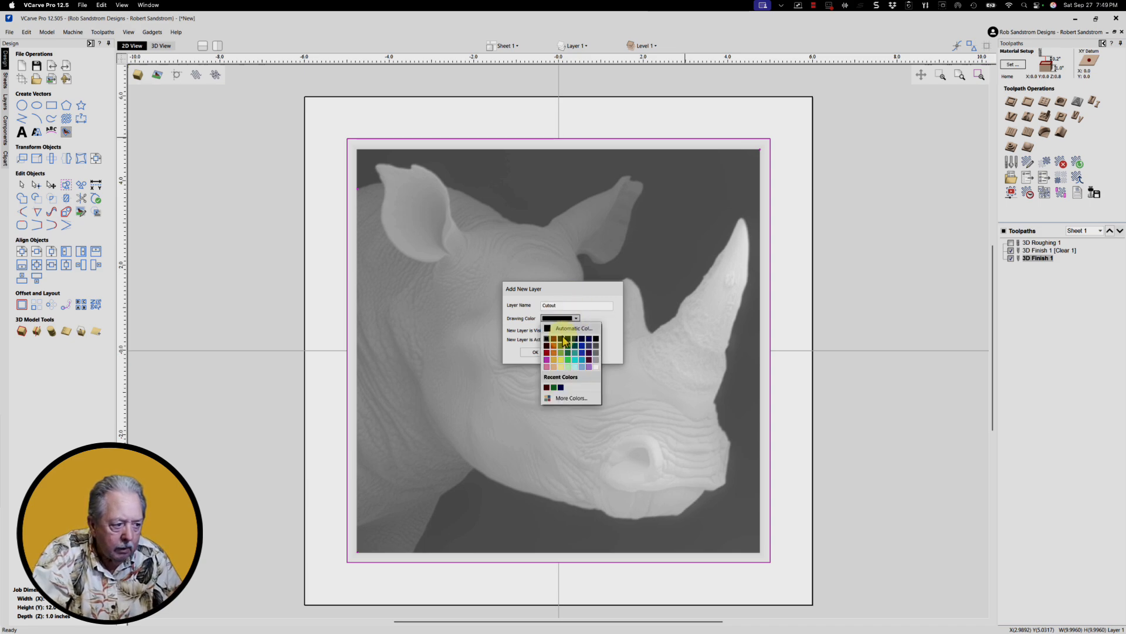
left_click(582, 346)
left_click(536, 353)
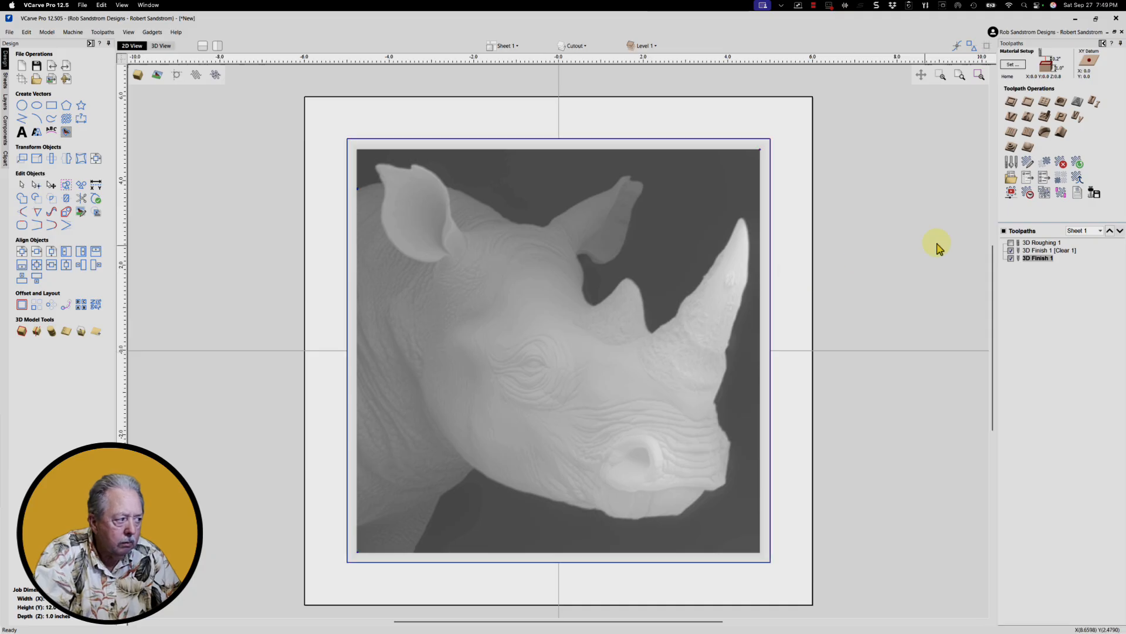
- Start a 2D profile toolpath through the full material thickness and select the Downcut Finisher end mill for it
left_click(1013, 104)
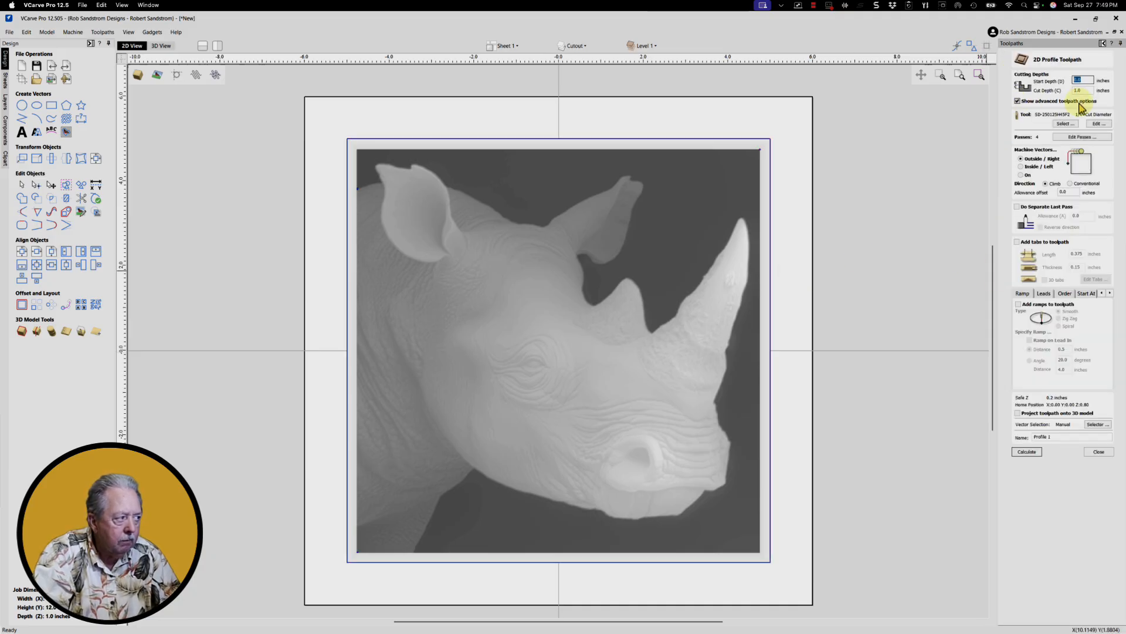
left_click_drag(1089, 90, 1051, 90)
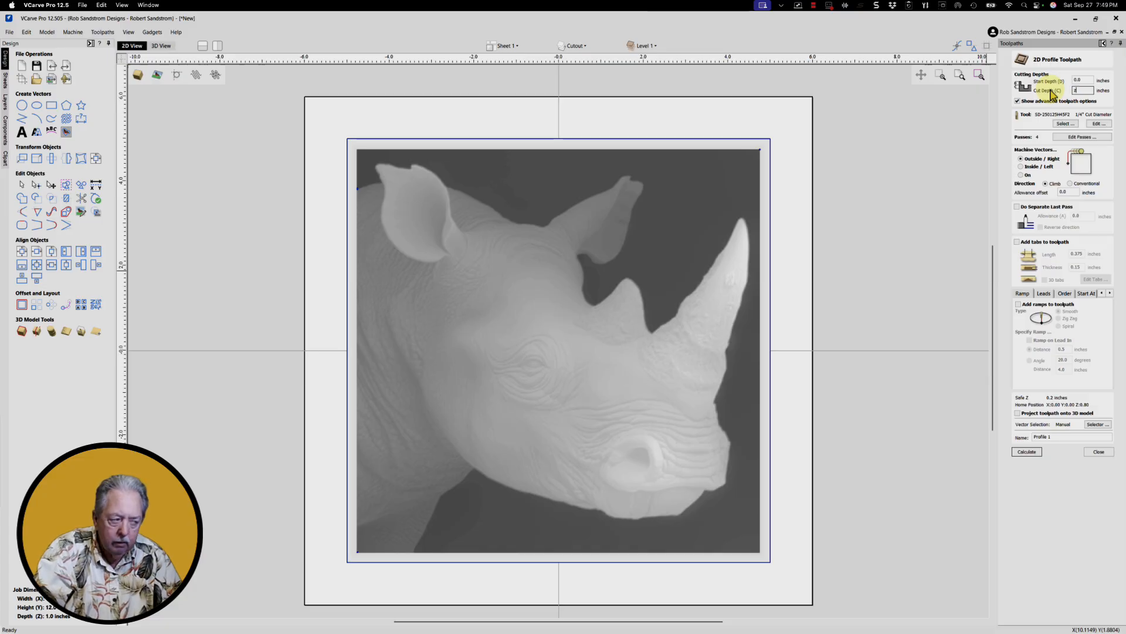
type("2")
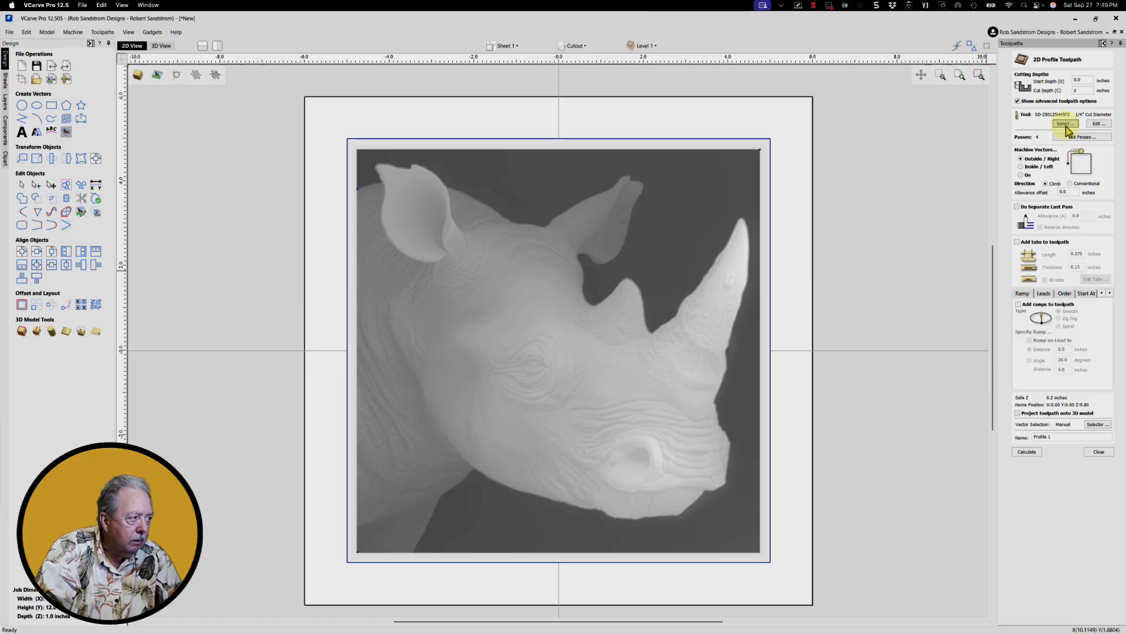
left_click(1066, 125)
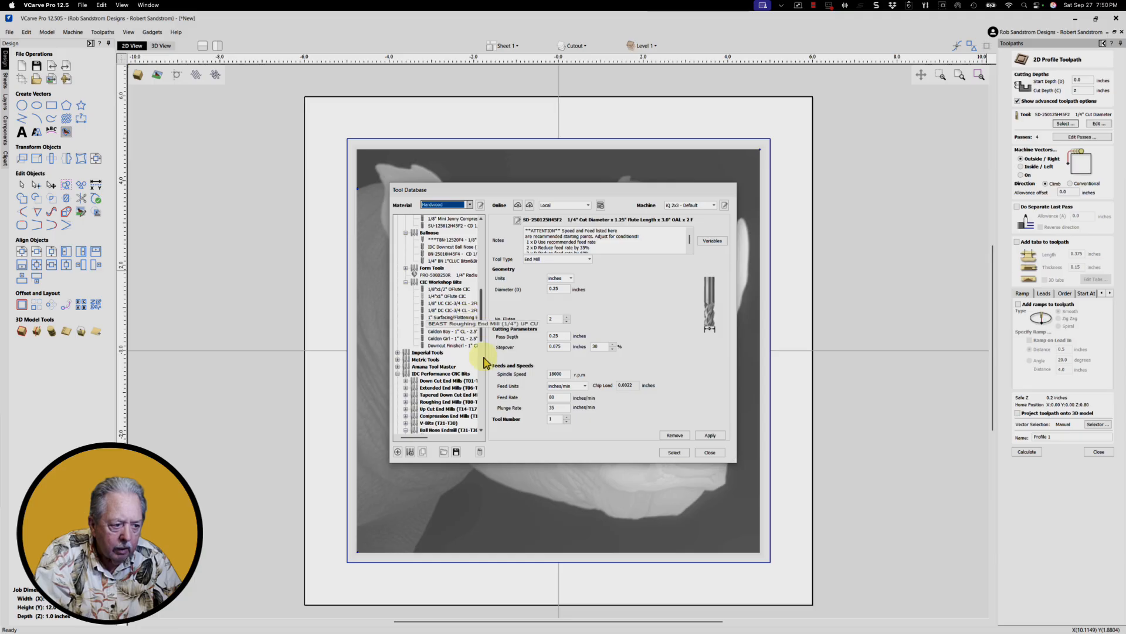
left_click(460, 338)
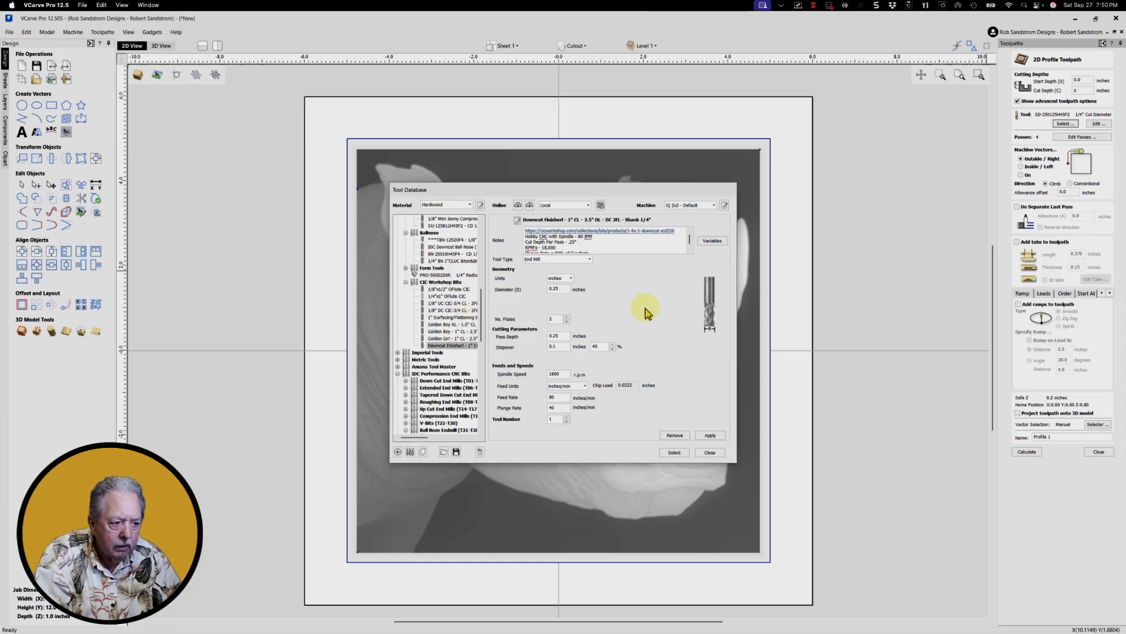
left_click(674, 453)
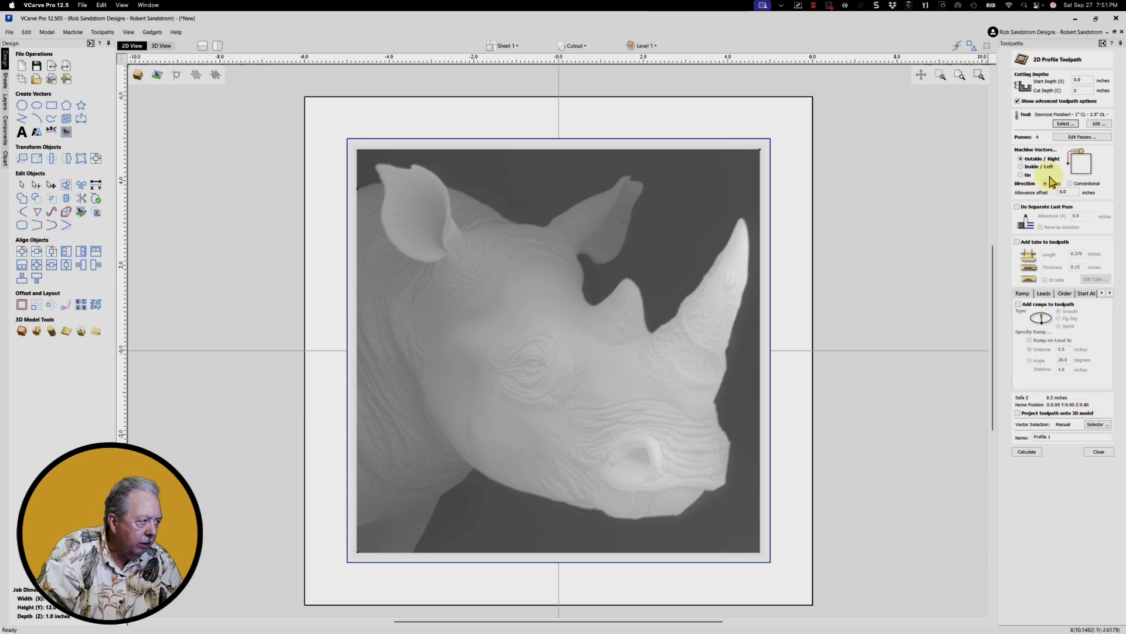
- Enable a separate last pass with a 0.02 inch allowance and add smooth ramps with a 0.5 inch distance
left_click(1017, 207)
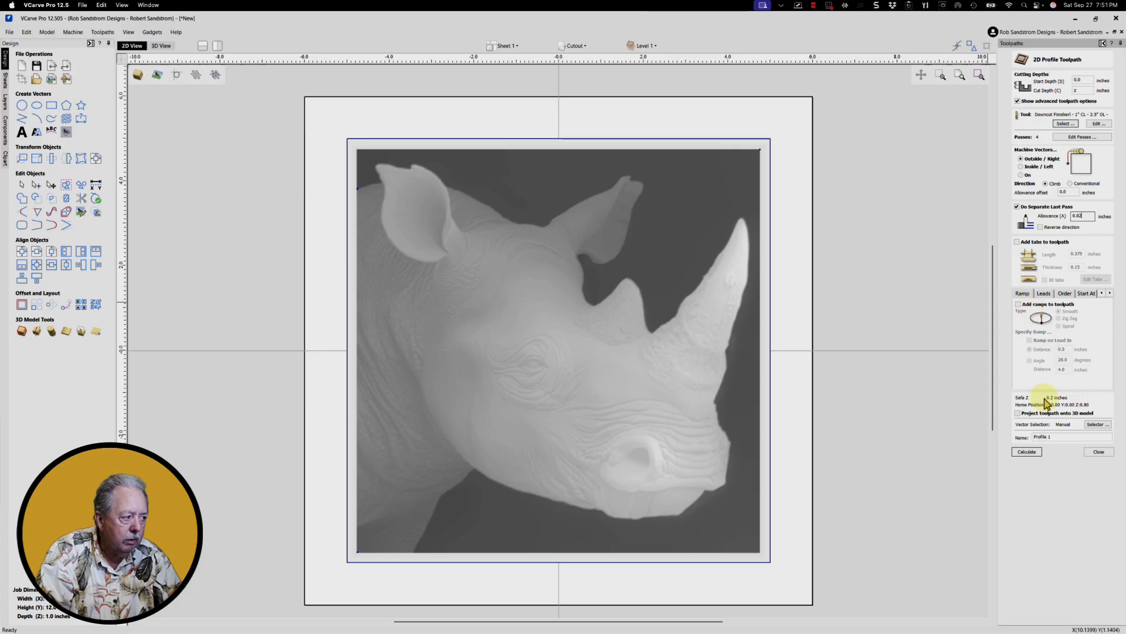
left_click(1019, 304)
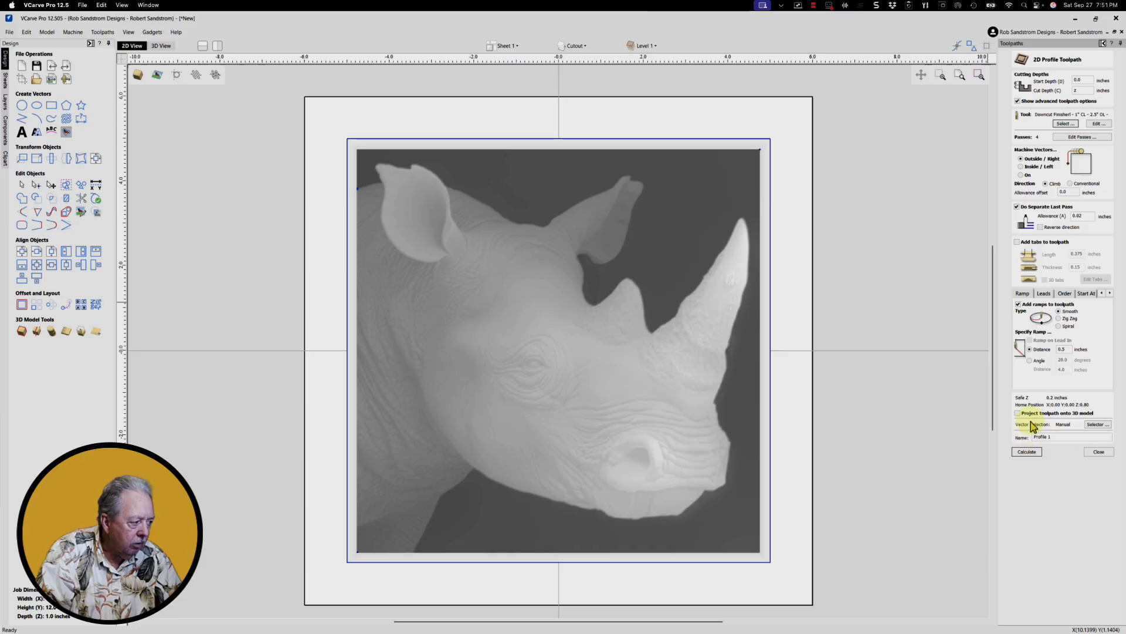
- Associate the profile toolpath with the closed vectors on the Cutout layer
left_click(1096, 424)
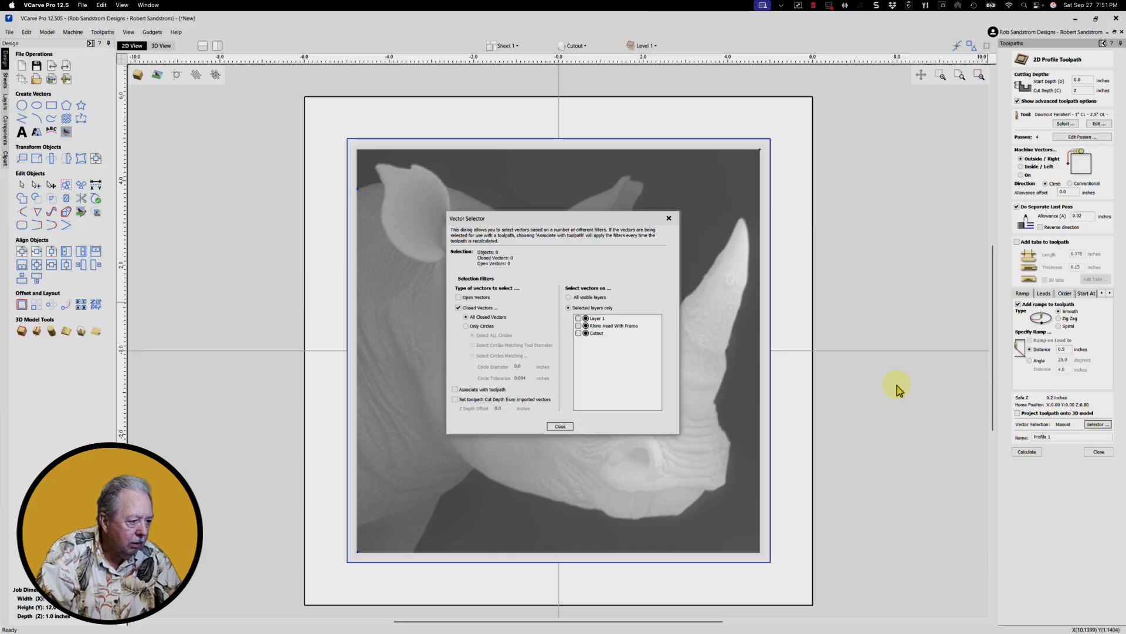
left_click(455, 389)
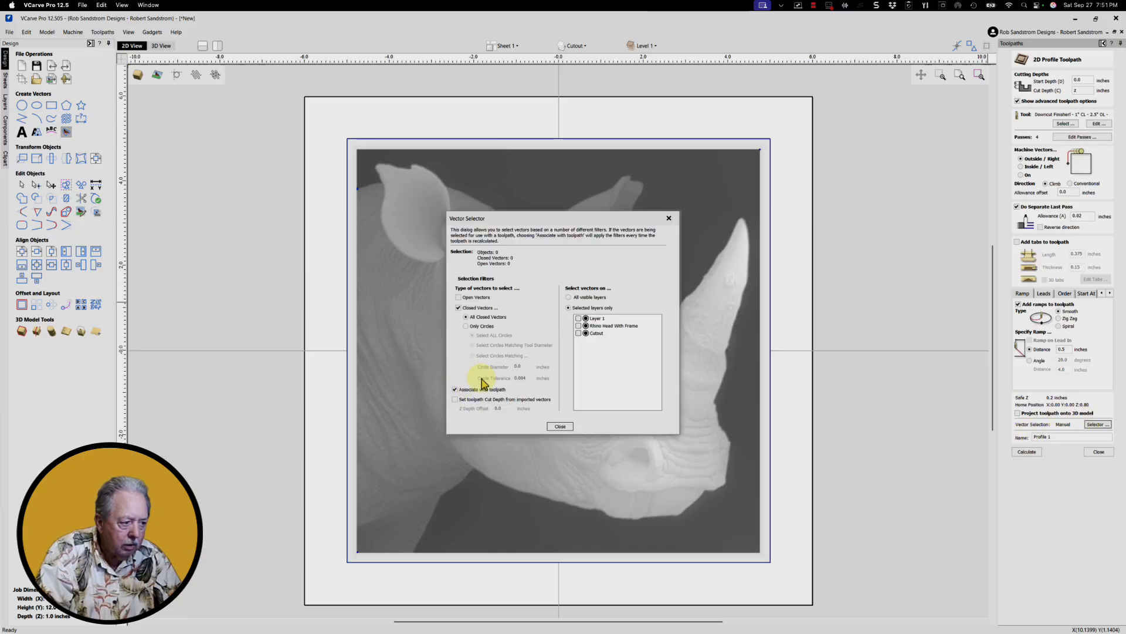
left_click(578, 333)
left_click(564, 431)
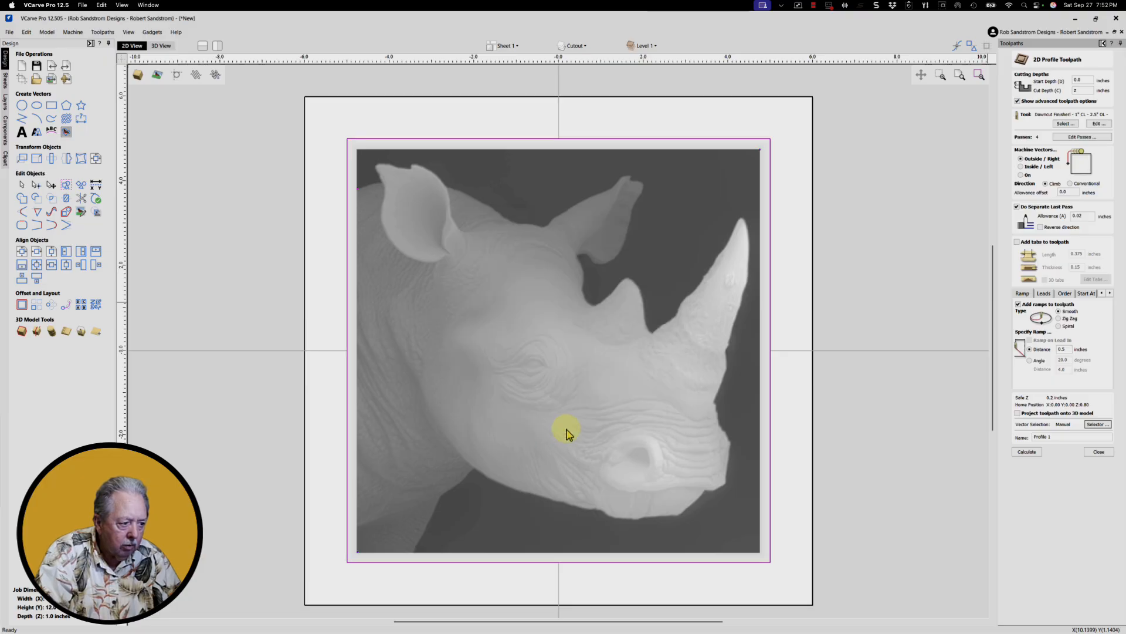
- Name the profile toolpath Cutout, calculate it and close its settings
left_click_drag(1056, 437, 1023, 437)
type("Cutout")
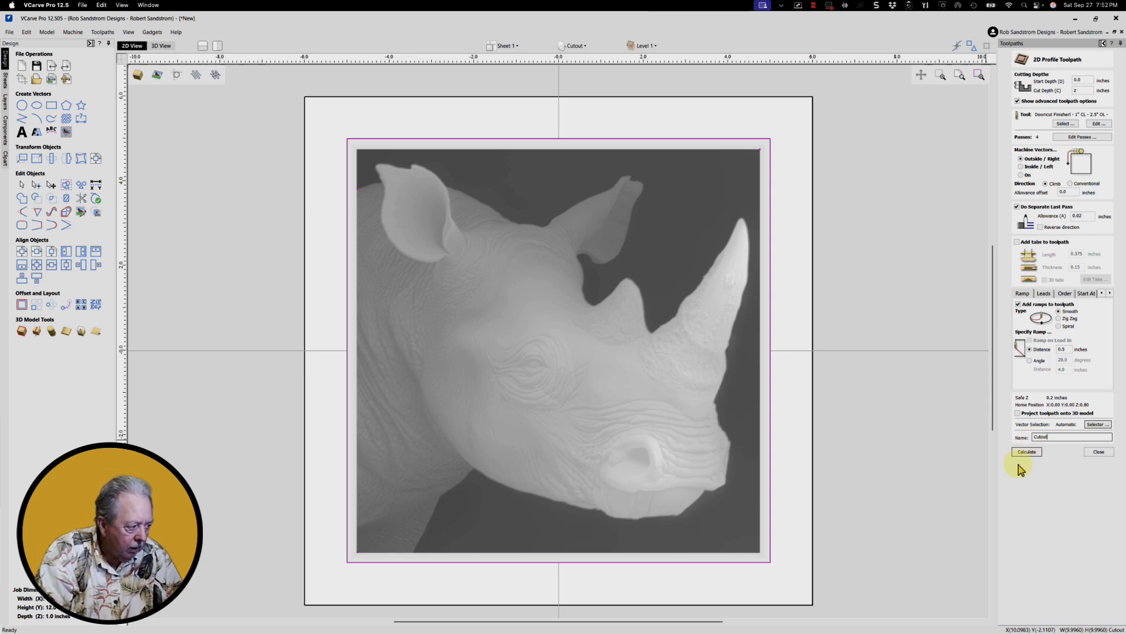
left_click(1025, 453)
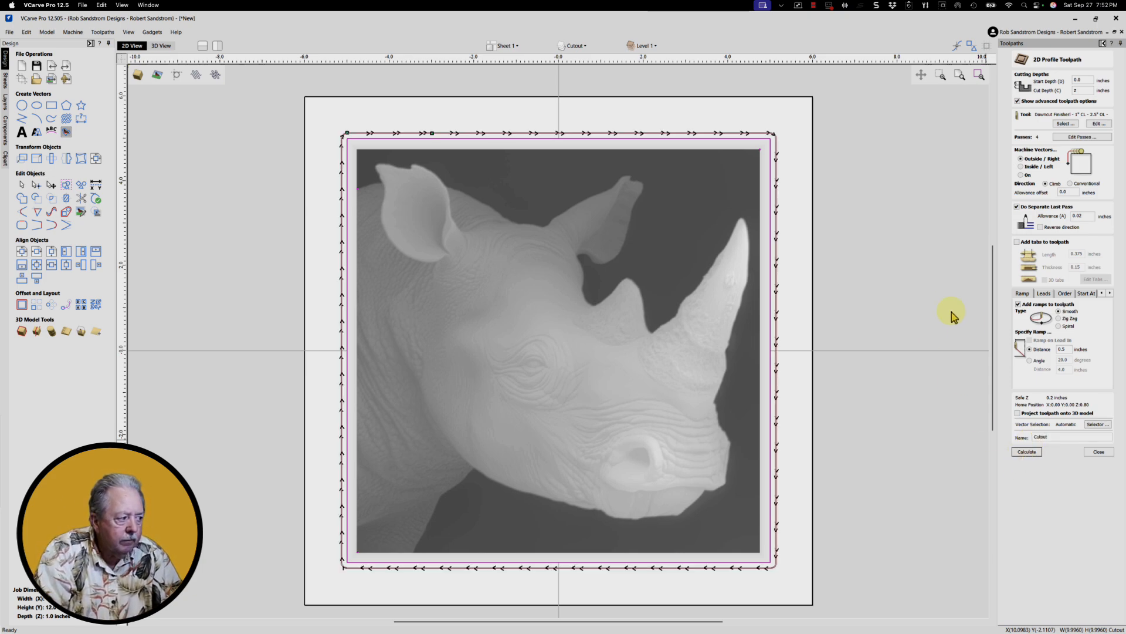
left_click(1098, 451)
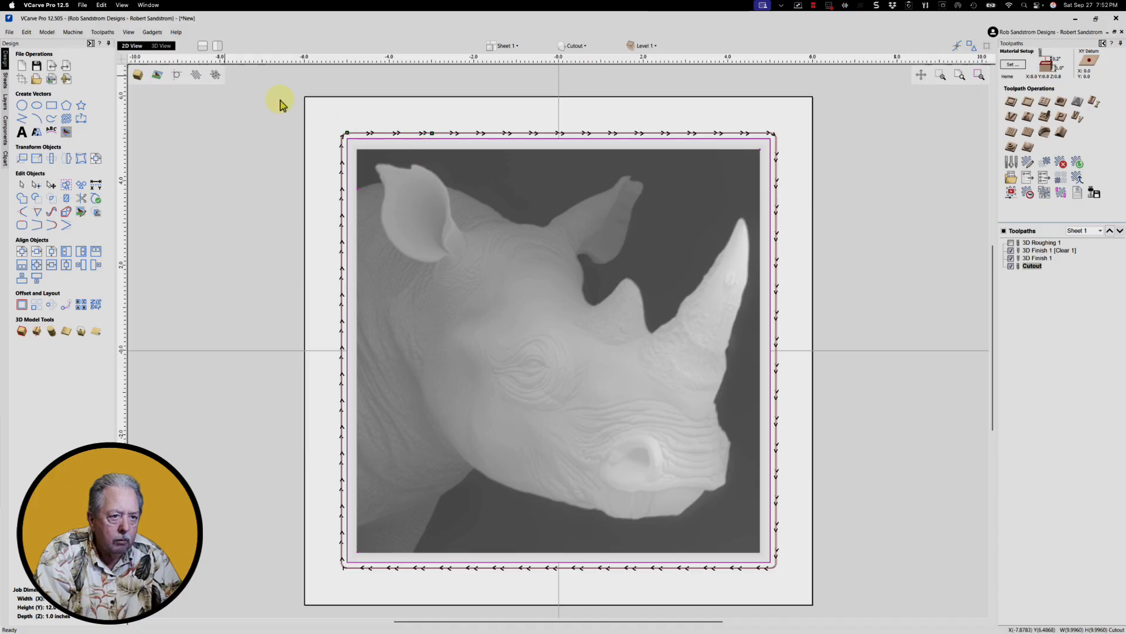
- Preview the Cutout toolpath in the 3D view with animation turned on
key("F3")
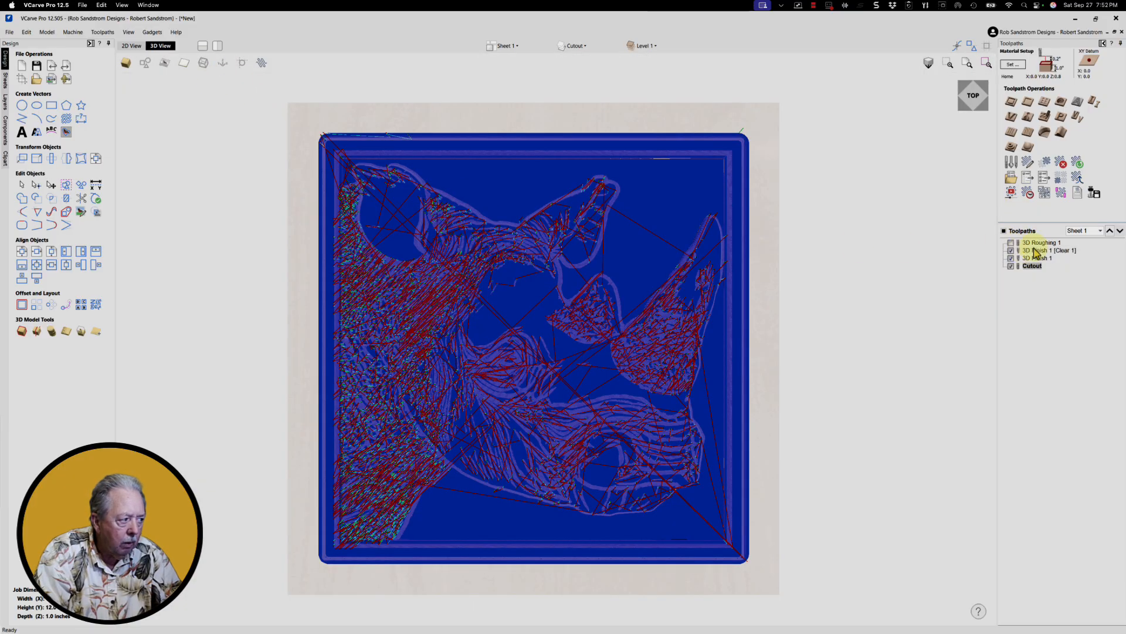
left_click(1011, 192)
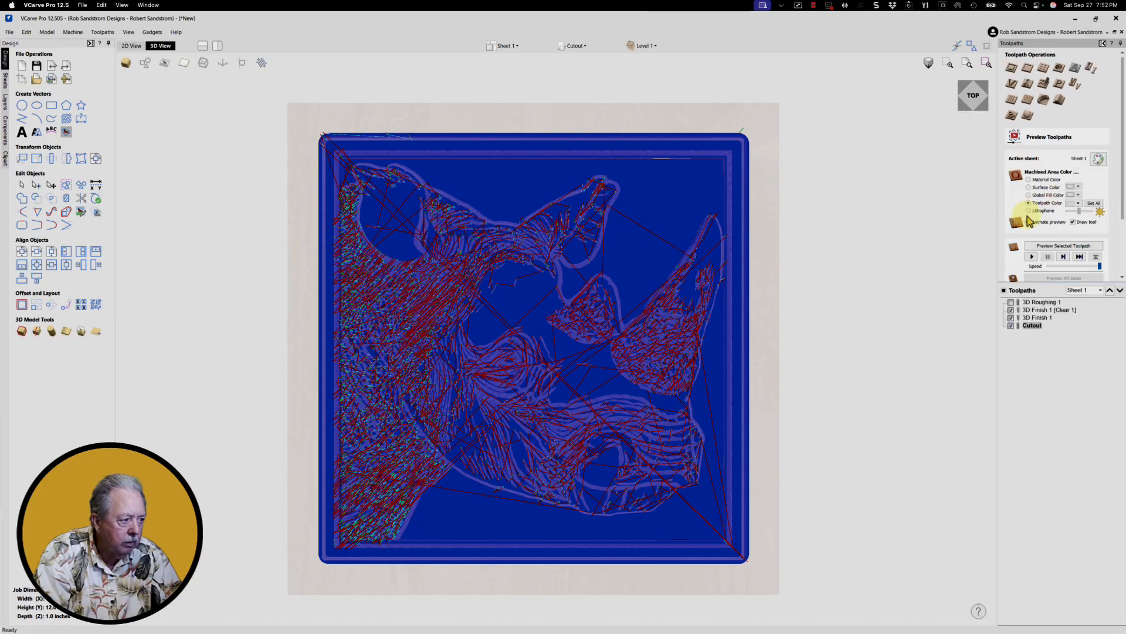
left_click(1028, 222)
left_click(1042, 259)
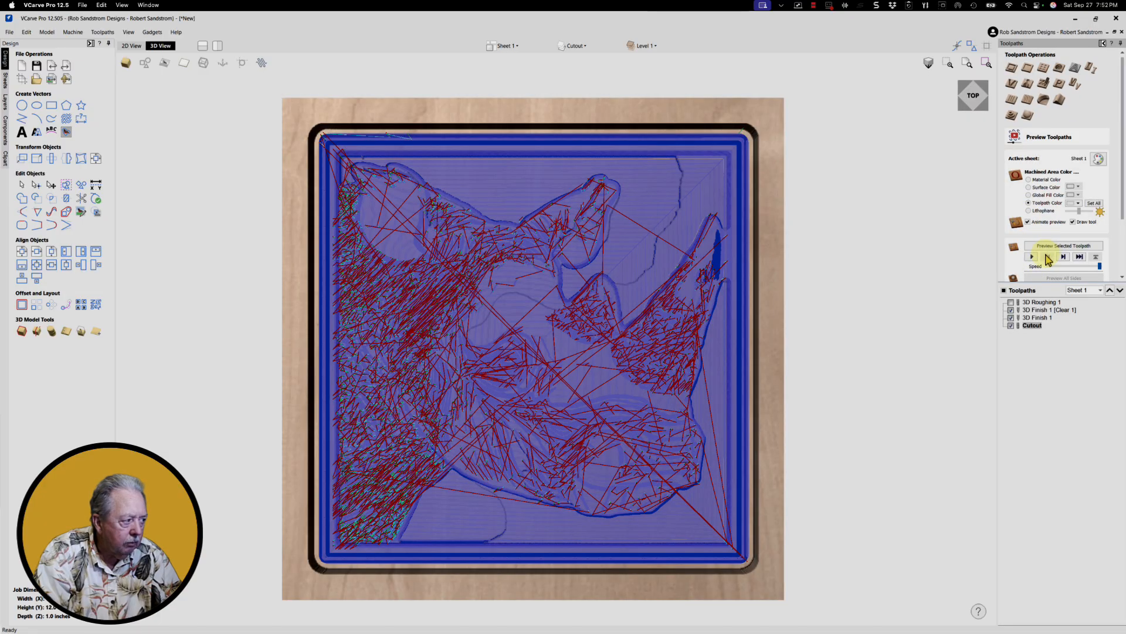
- Preview all visible toolpaths and remove the waste material around the framed rhino
left_click_drag(1118, 214, 1121, 275)
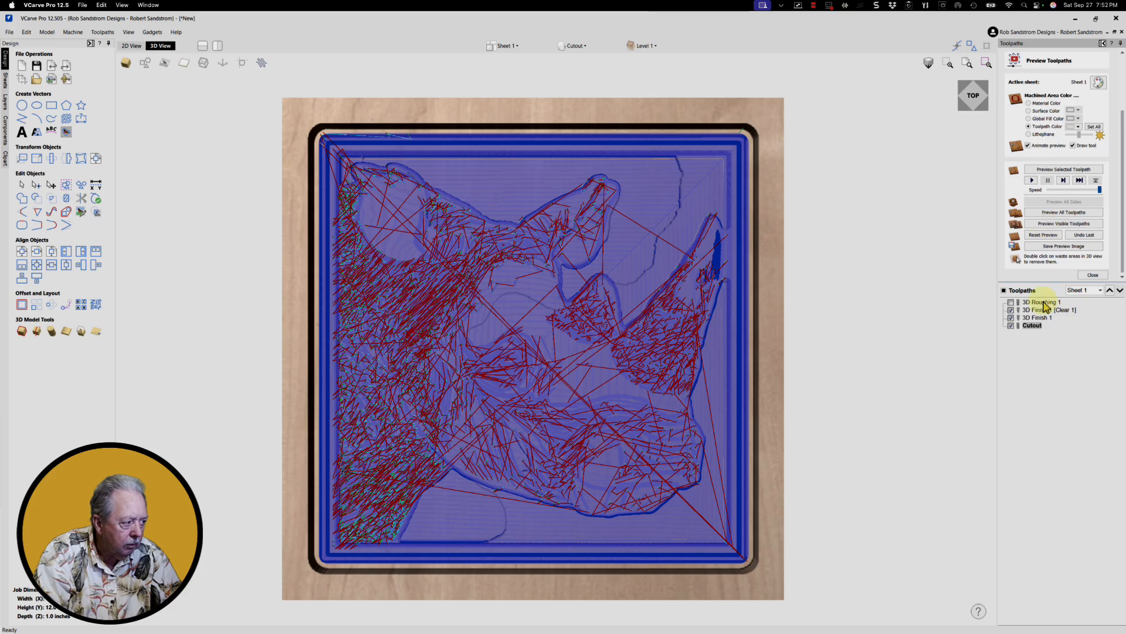
left_click(1036, 223)
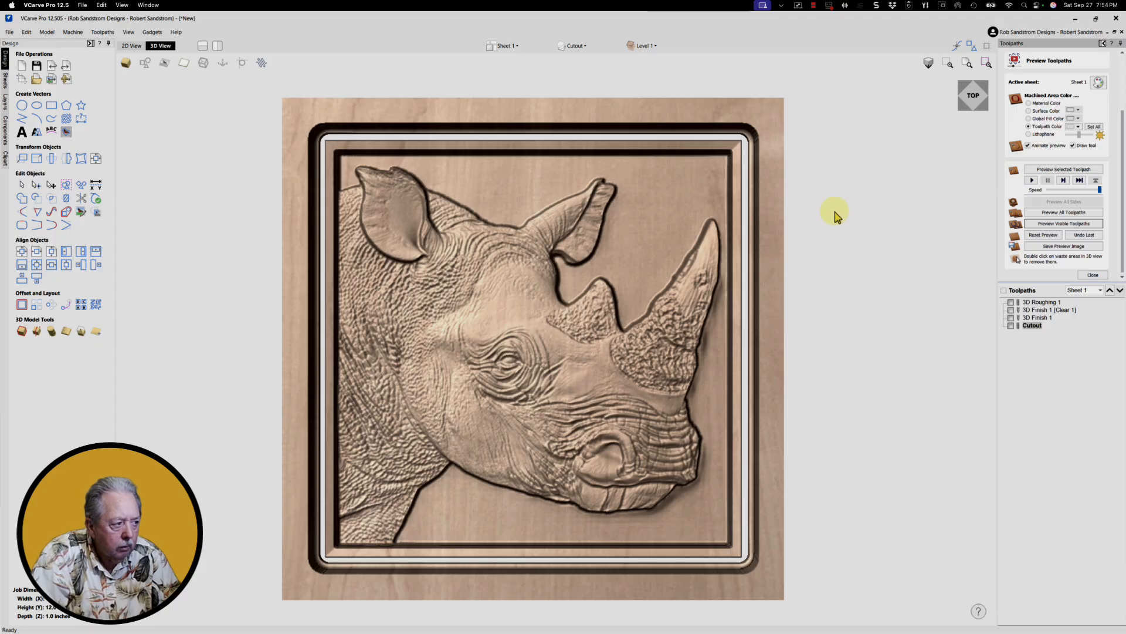
double_click(779, 225)
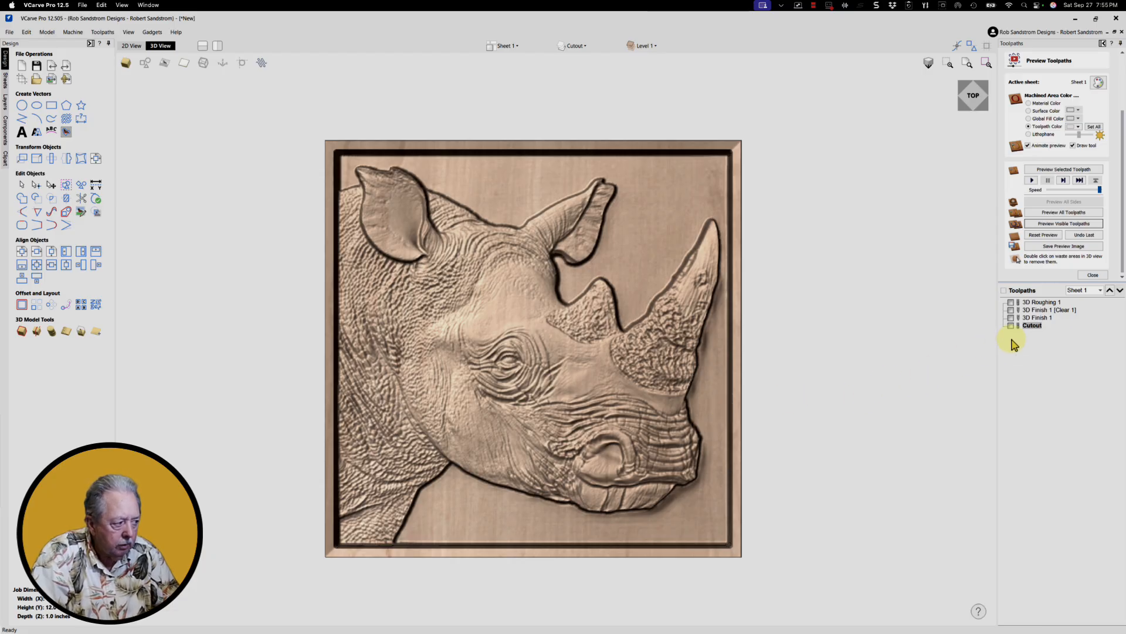
- Show all the toolpaths, leave the preview and review the machining time estimates in the toolpaths summary
left_click(1011, 302)
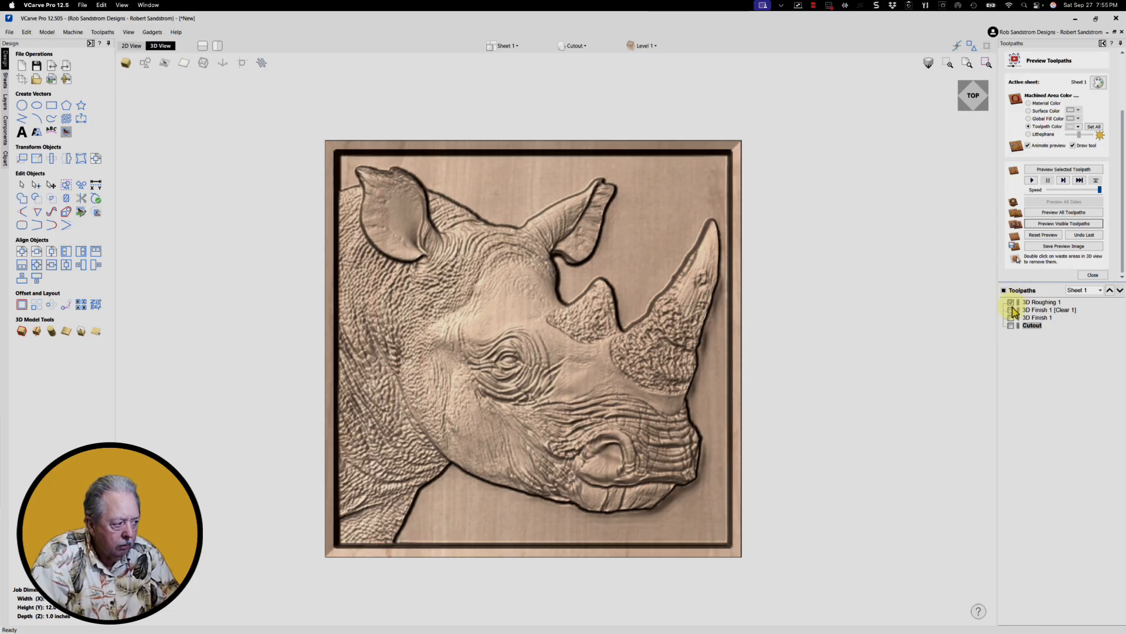
left_click(1011, 319)
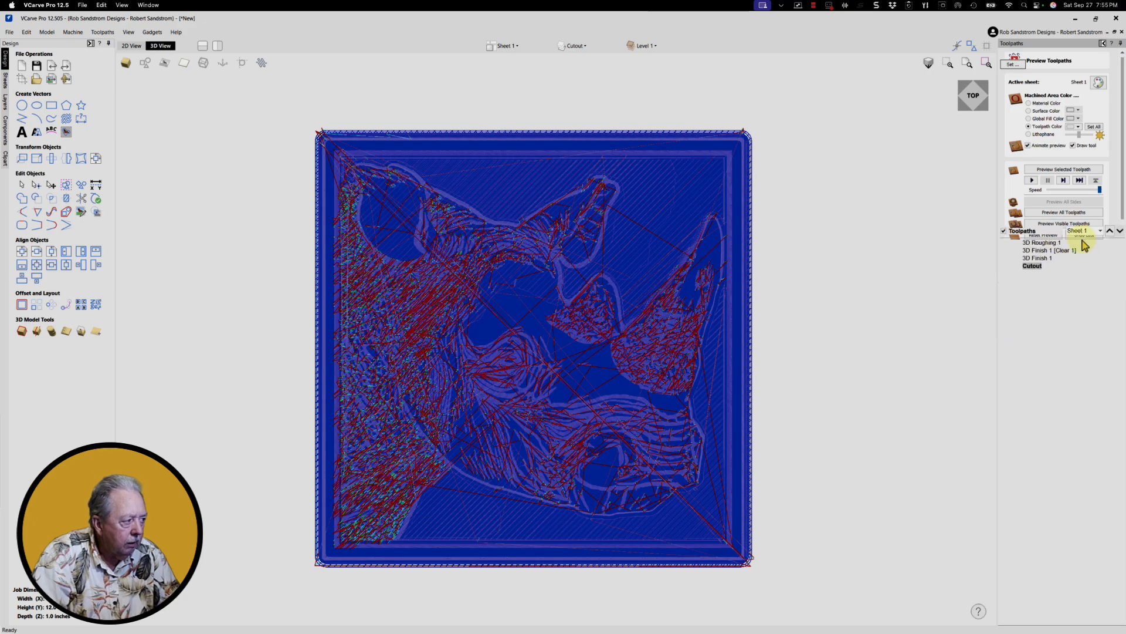
left_click(1093, 274)
left_click(1029, 196)
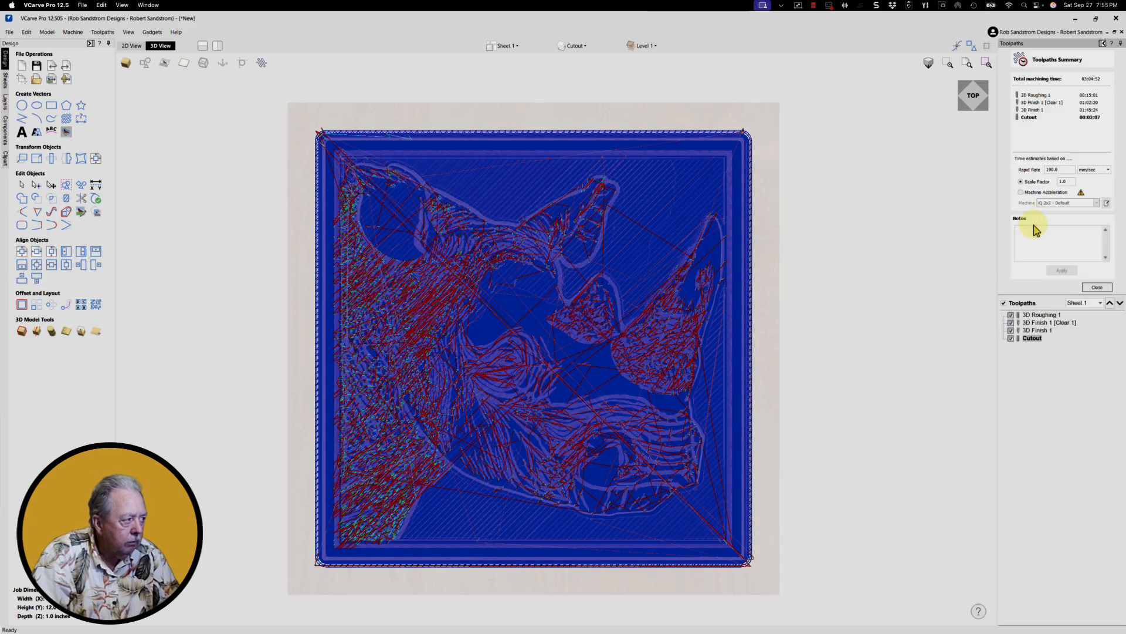
left_click(1094, 287)
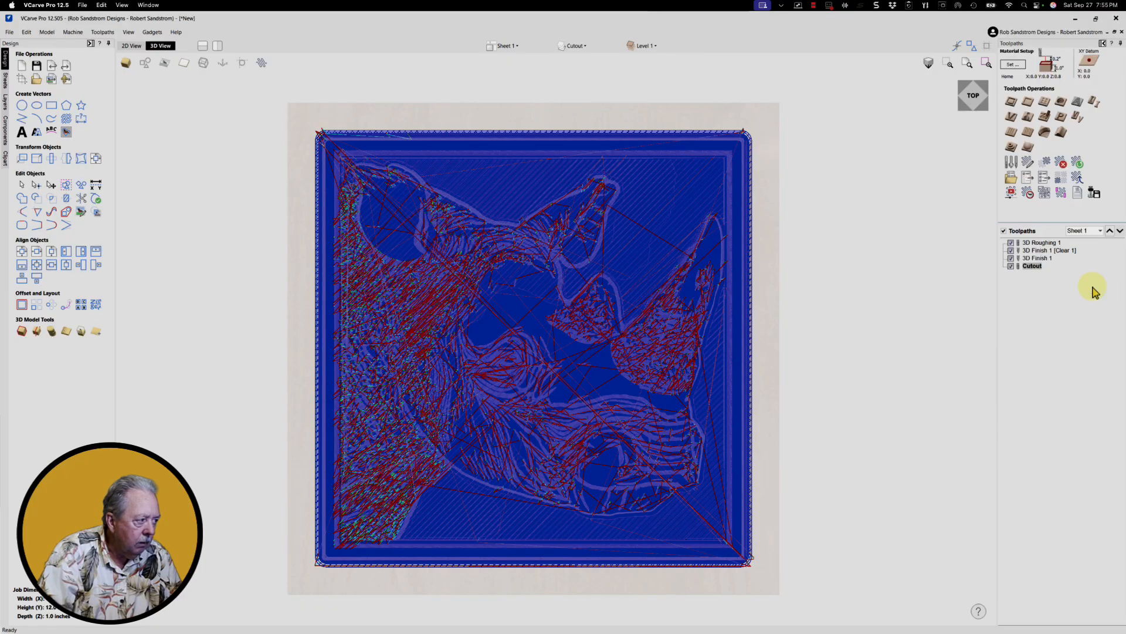
- Hide all toolpaths, reopen 3D Finish 1 [Clear 1] for editing and set the #46294-K tapered ball nose strategy to Raster
left_click(1004, 232)
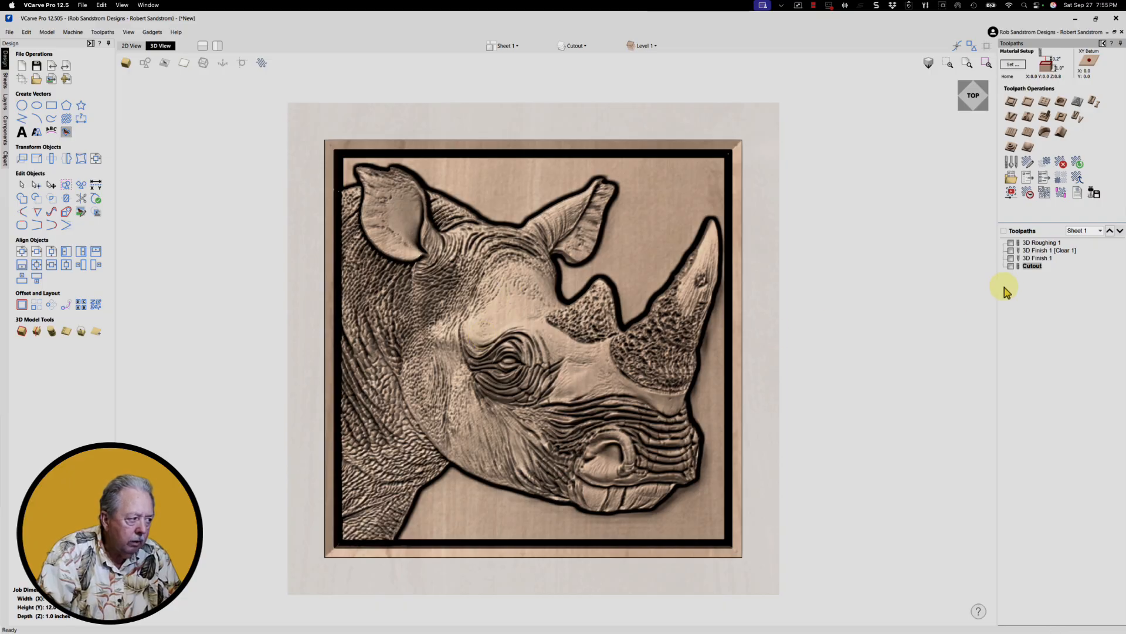
double_click(1029, 250)
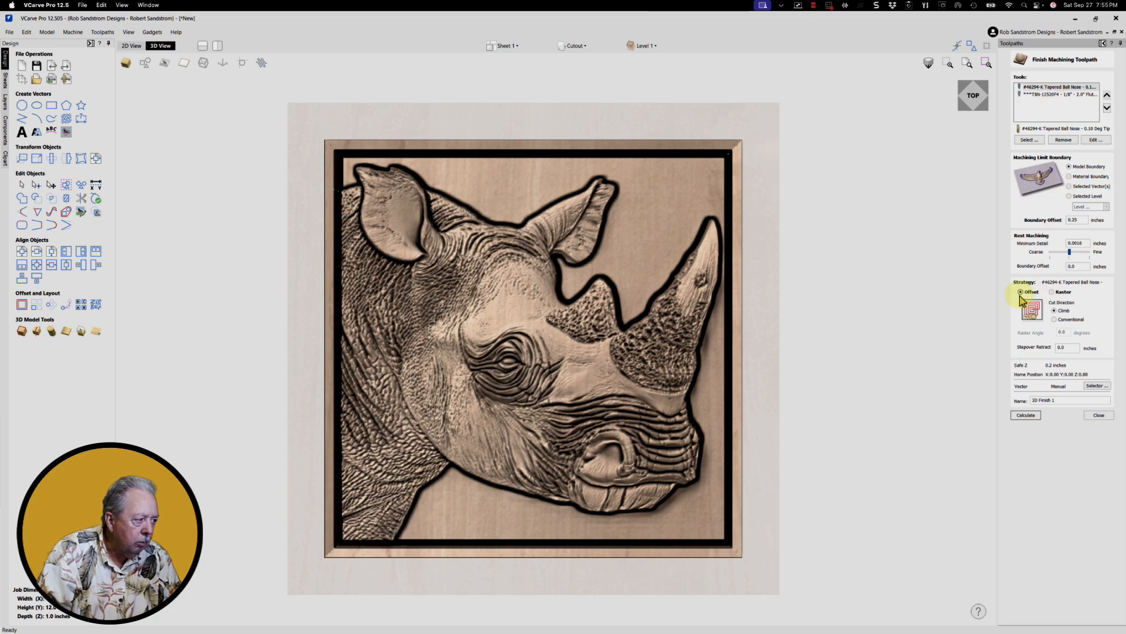
left_click(1051, 293)
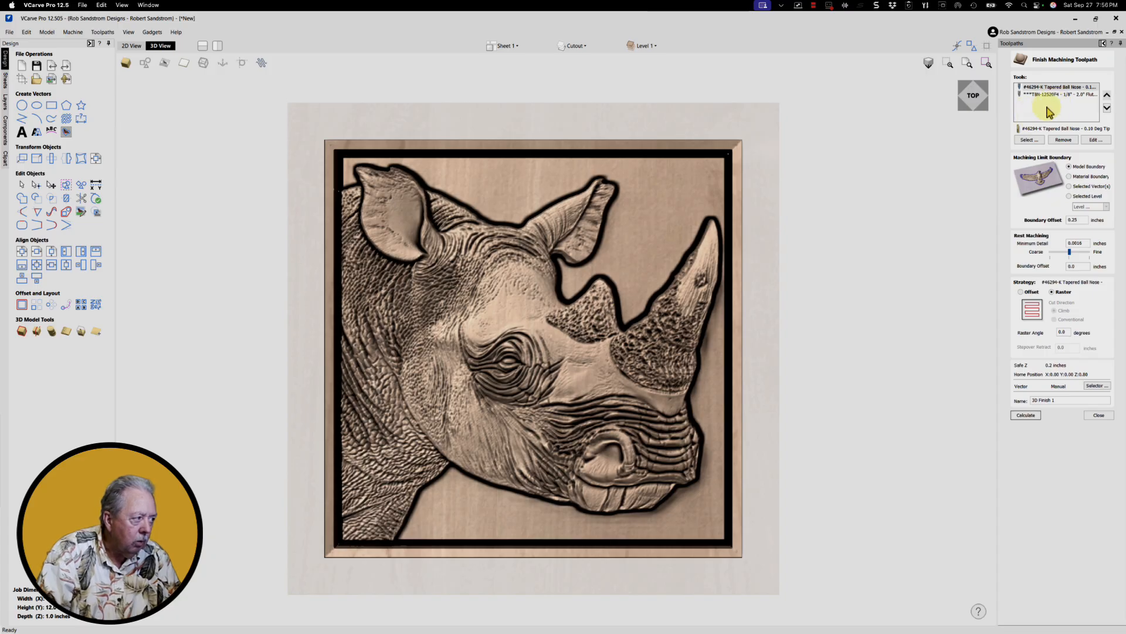
- Add the Skinny Jenny (1/16" tapered ball nose) as a third tool in the finish machining toolpath
left_click(1030, 140)
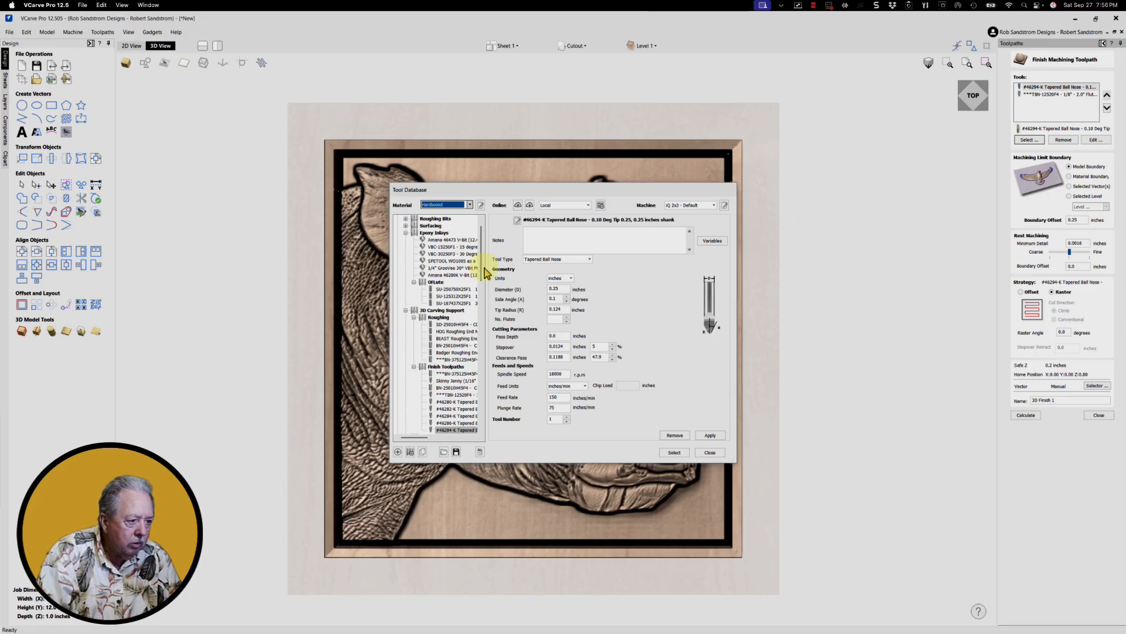
scroll(453, 258, "down", 6)
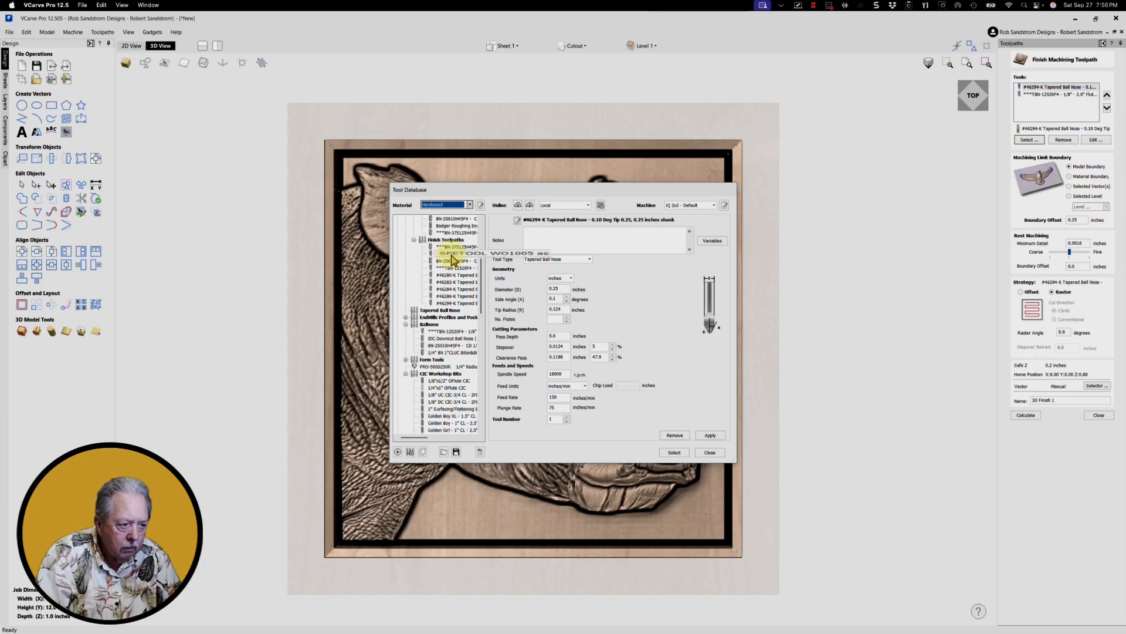
left_click(453, 255)
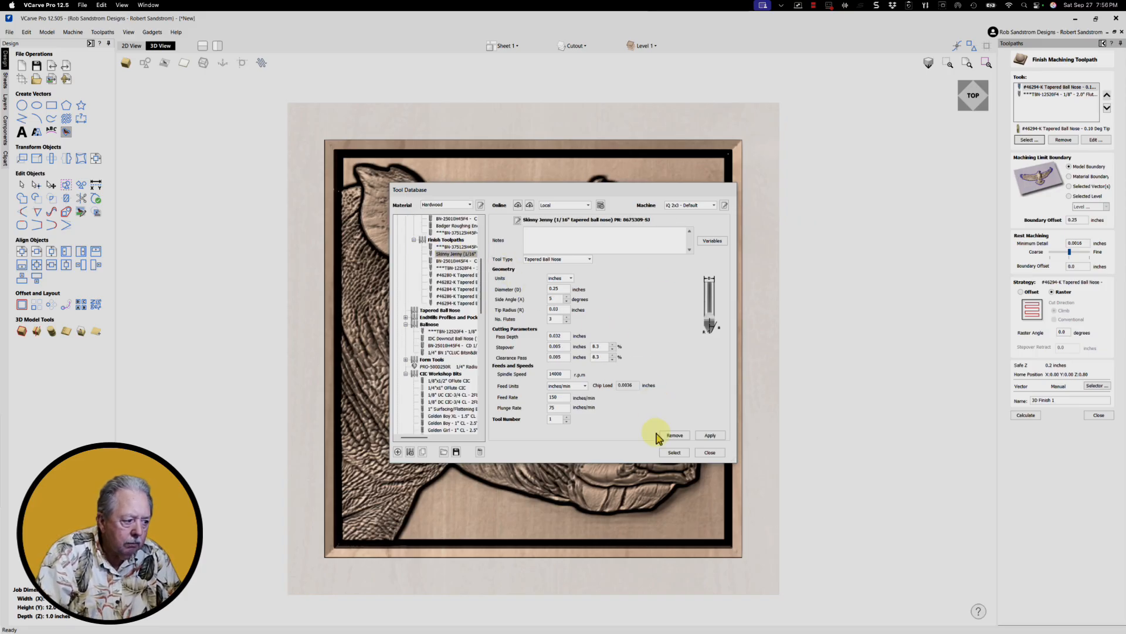
left_click(673, 453)
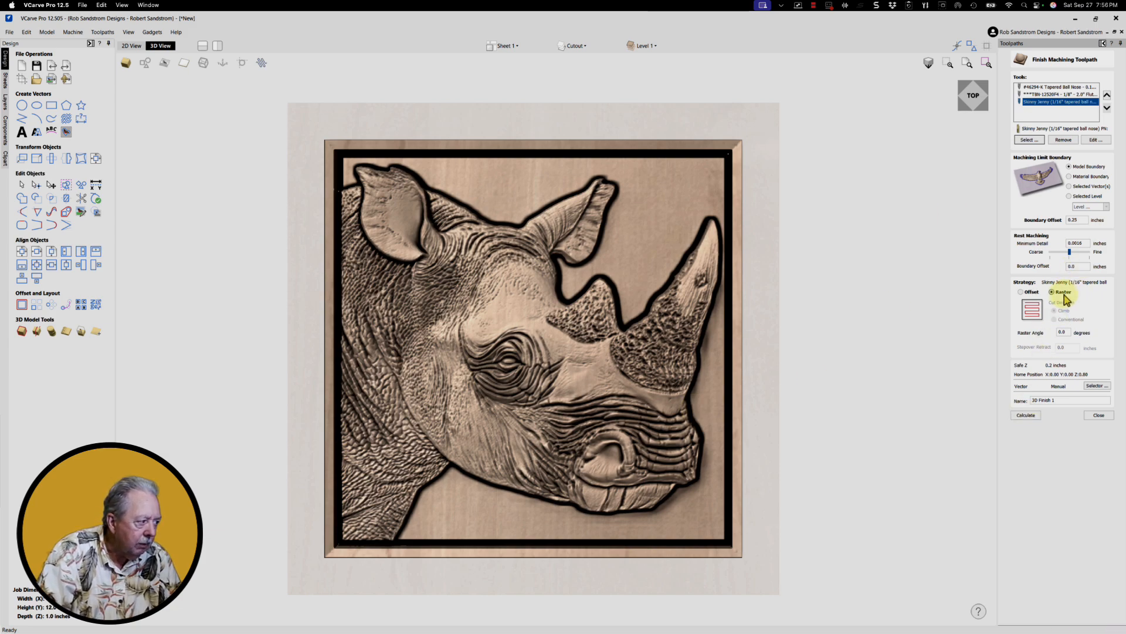
- Set the Skinny Jenny's raster angle to 45 degrees, recalculate the 3D Finish 1 toolpaths and leave the toolpath settings
left_click(1068, 331)
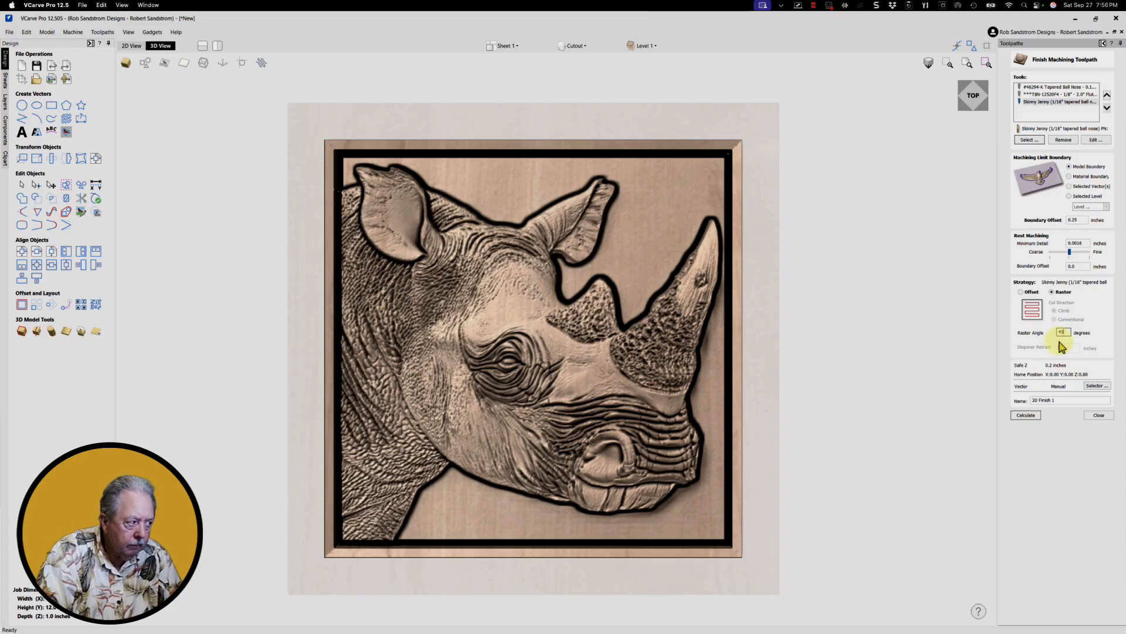
left_click(1026, 416)
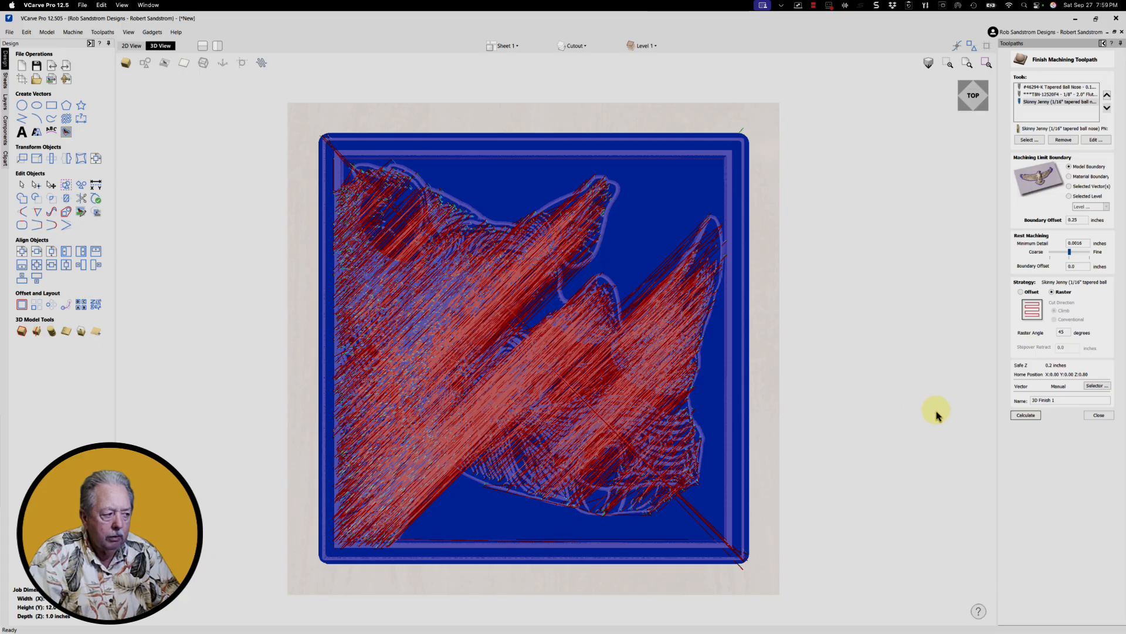
left_click(1099, 416)
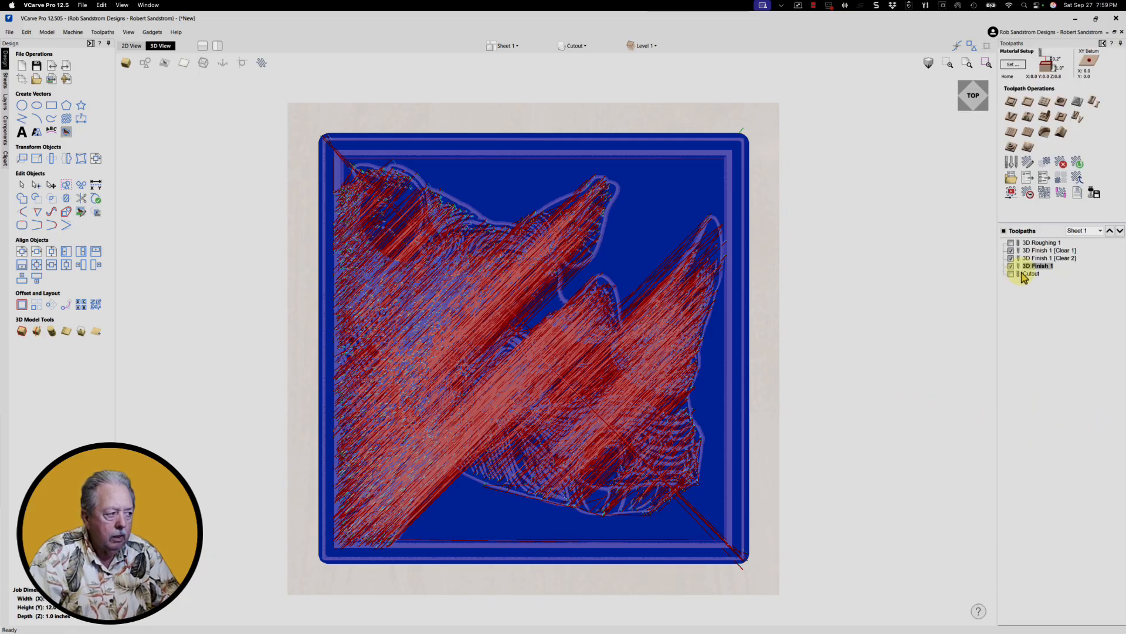
- Reset the preview and simulate only 3D Roughing 1, 3D Finish 1 [Clear 1] and 3D Finish 1 [Clear 2]
mouse_move(1037, 278)
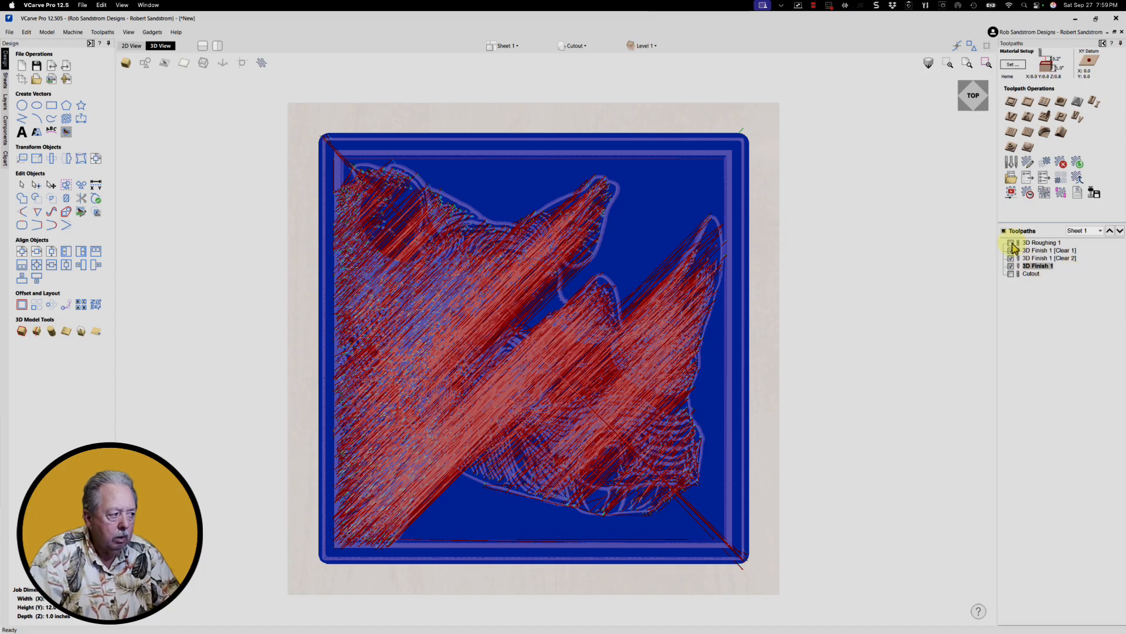
left_click(1010, 191)
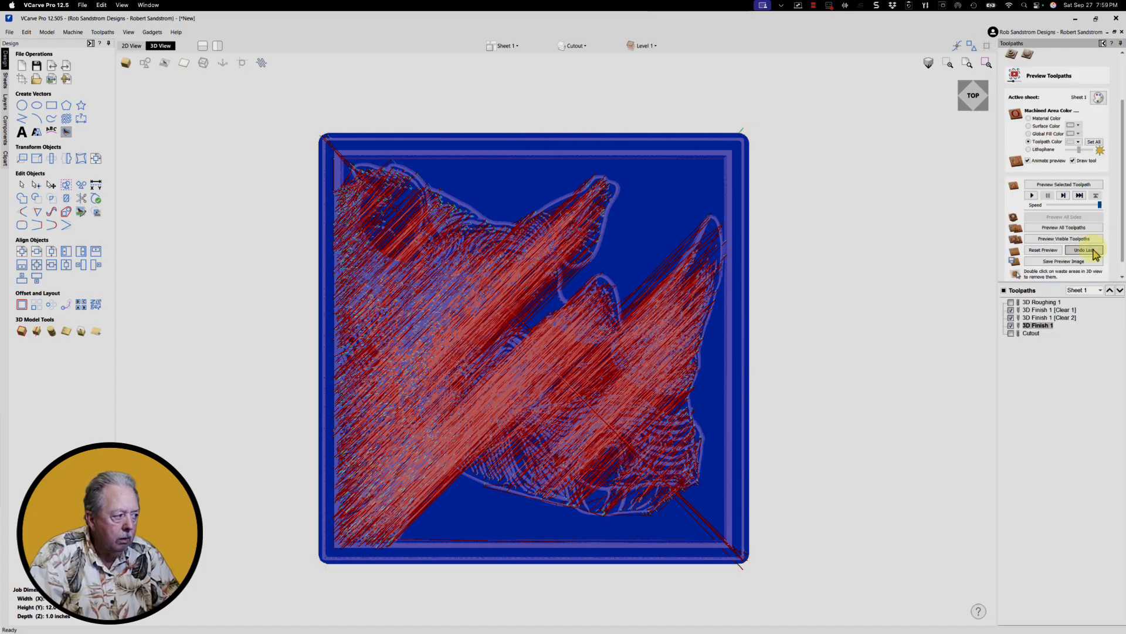
left_click(1043, 251)
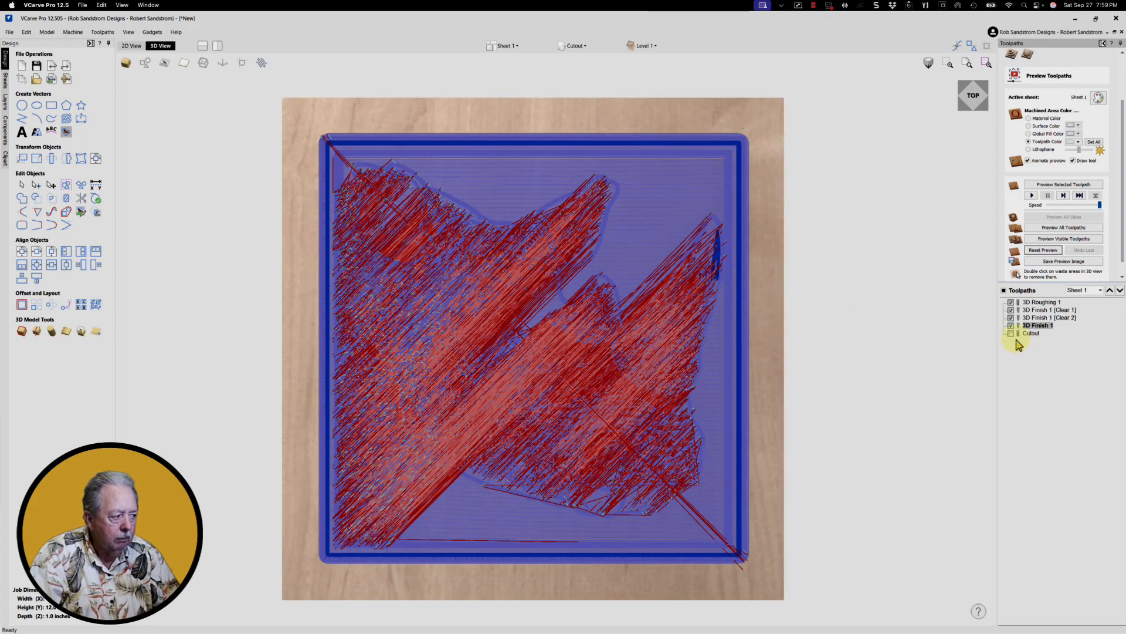
left_click(1010, 333)
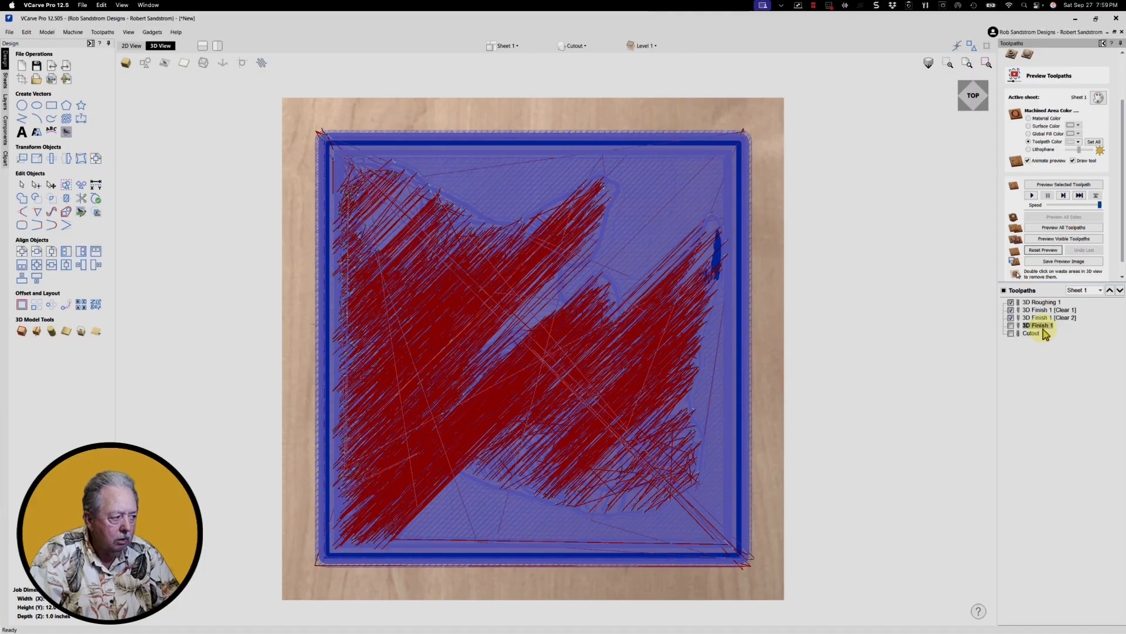
left_click(1048, 239)
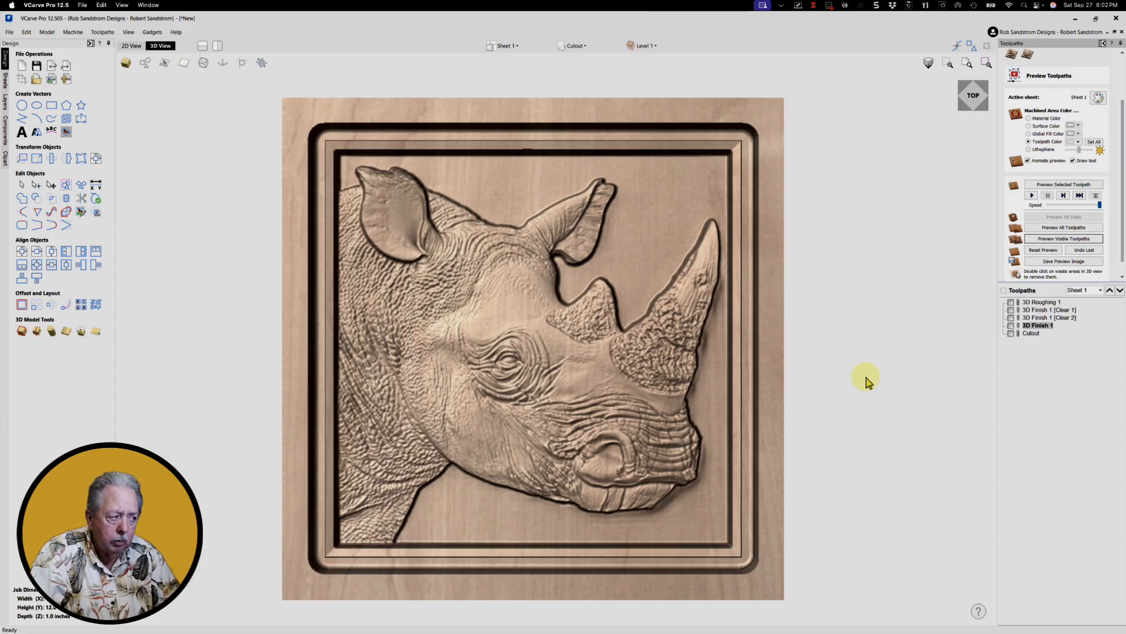
- Preview the 3D Finish 1 and Cutout toolpaths and remove the waste material around the framed rhino
left_click(1011, 326)
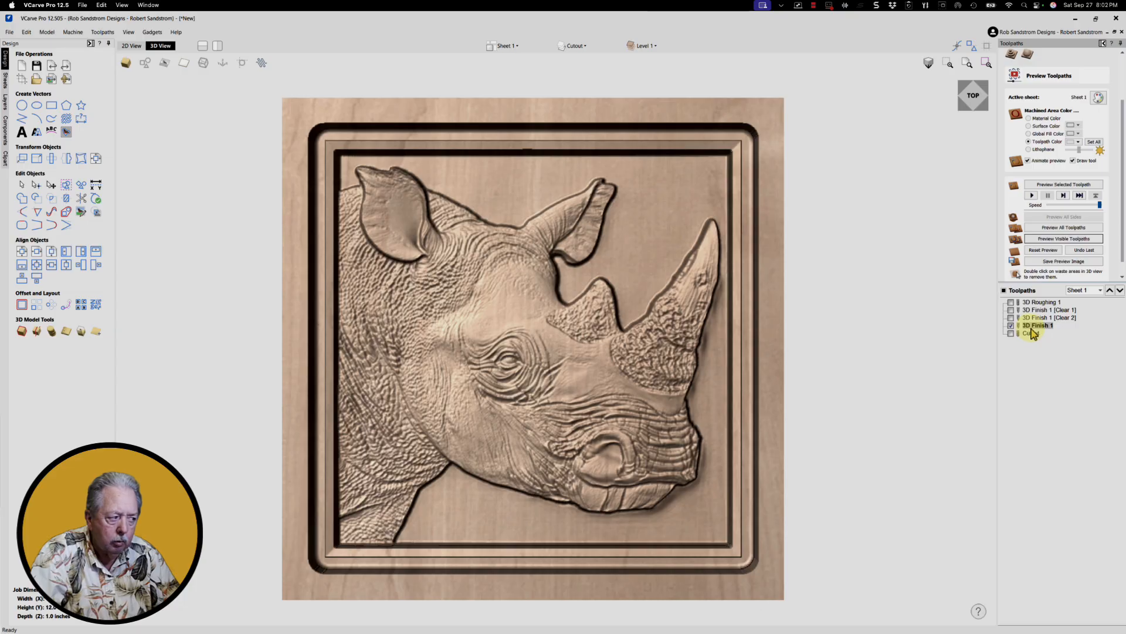
left_click(1040, 239)
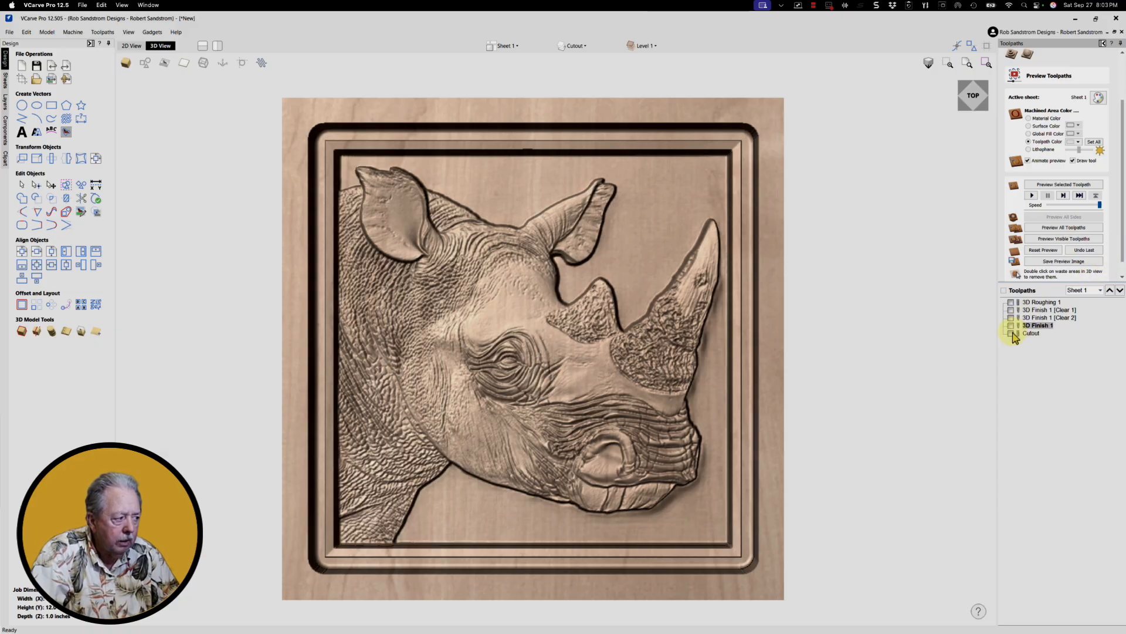
left_click(1042, 240)
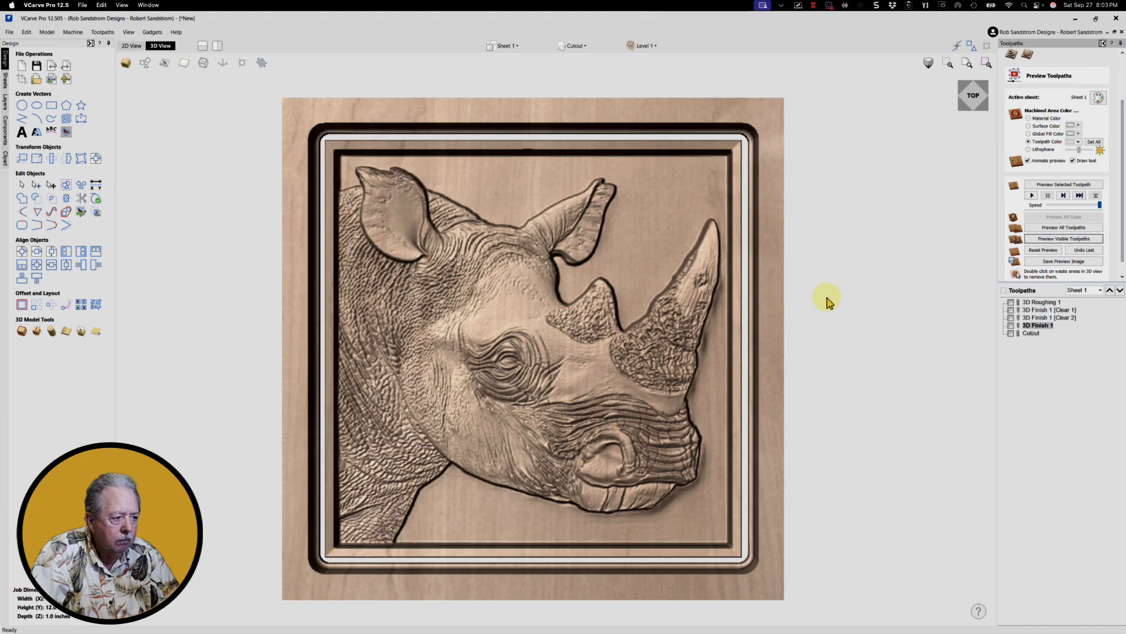
double_click(779, 316)
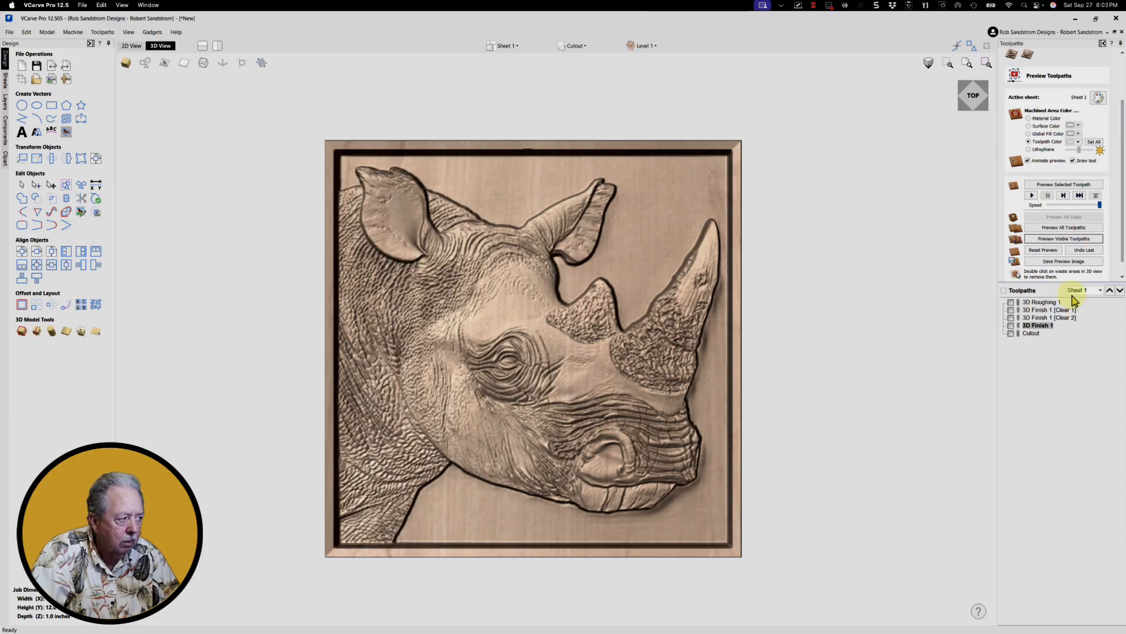
- Leave the preview and review the recalculated machining time estimates for all toolpaths in the toolpaths summary
scroll(1122, 259, "down", 1)
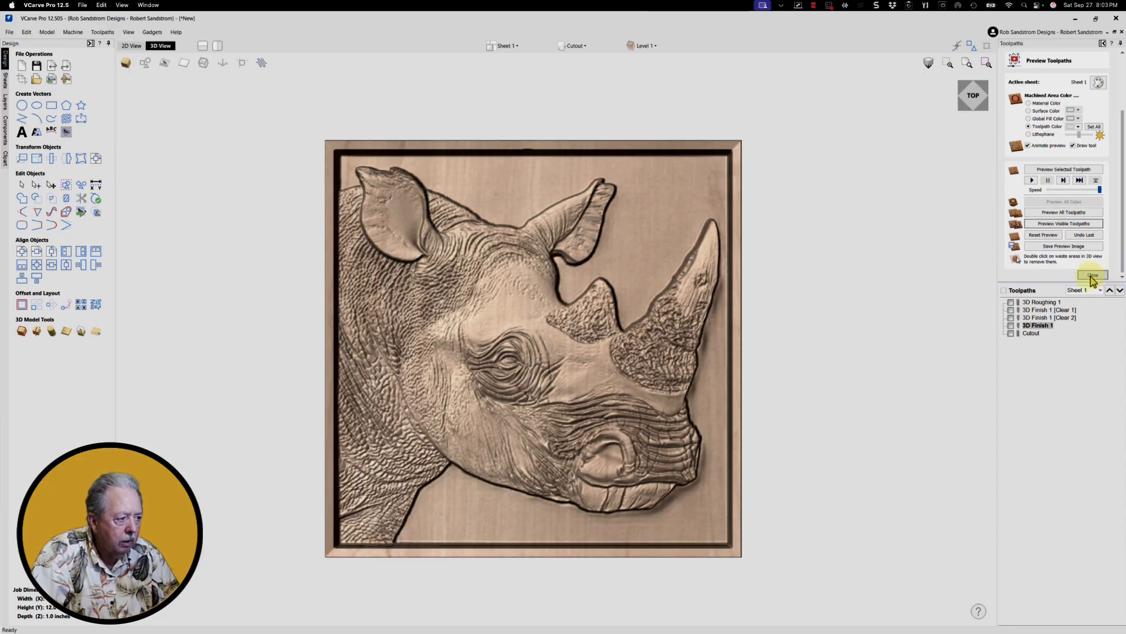
left_click(1092, 276)
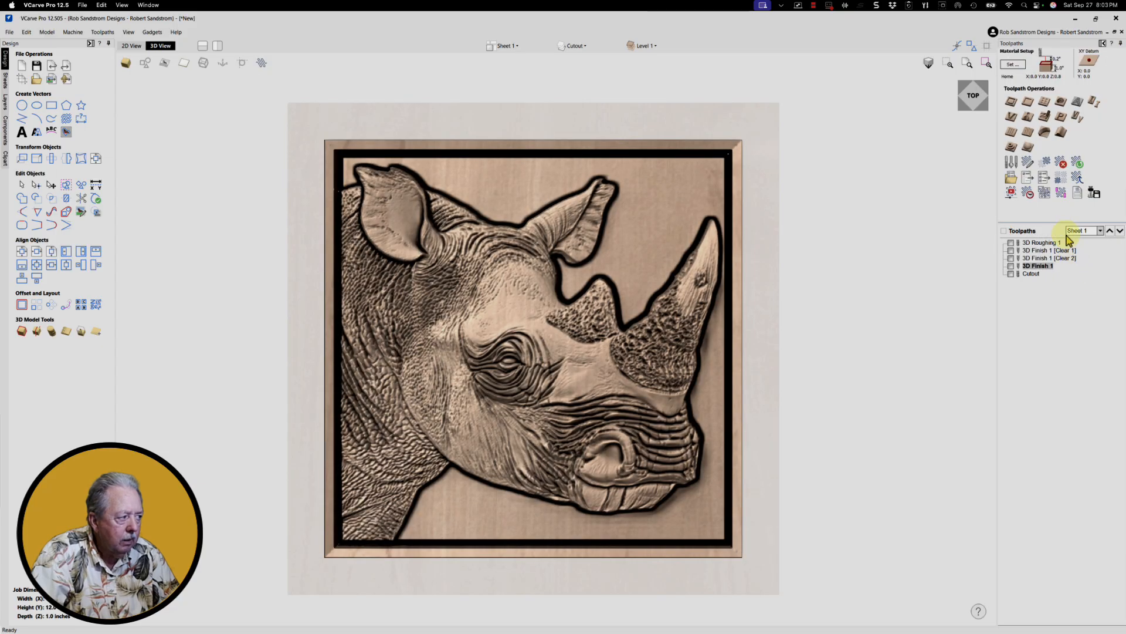
left_click(1026, 196)
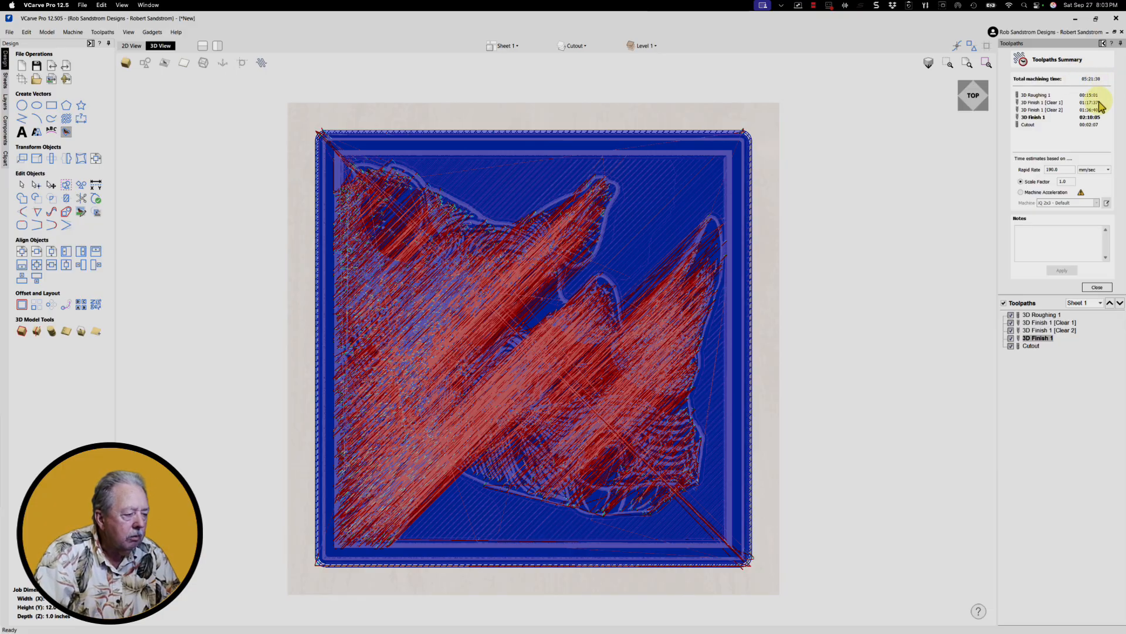
left_click(1097, 287)
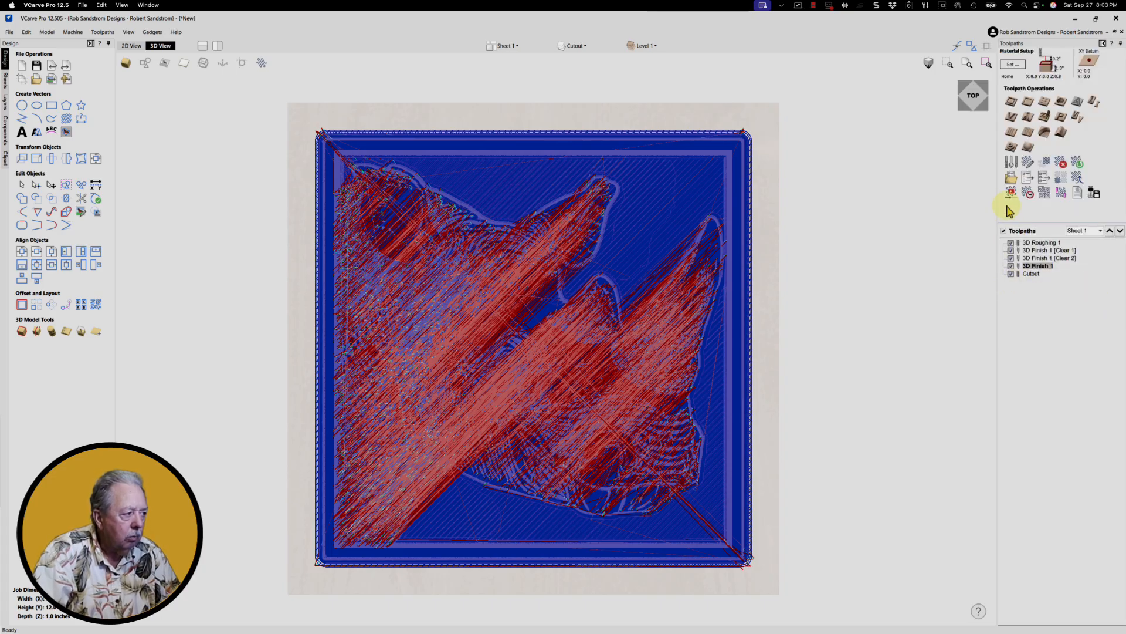
left_click(1004, 231)
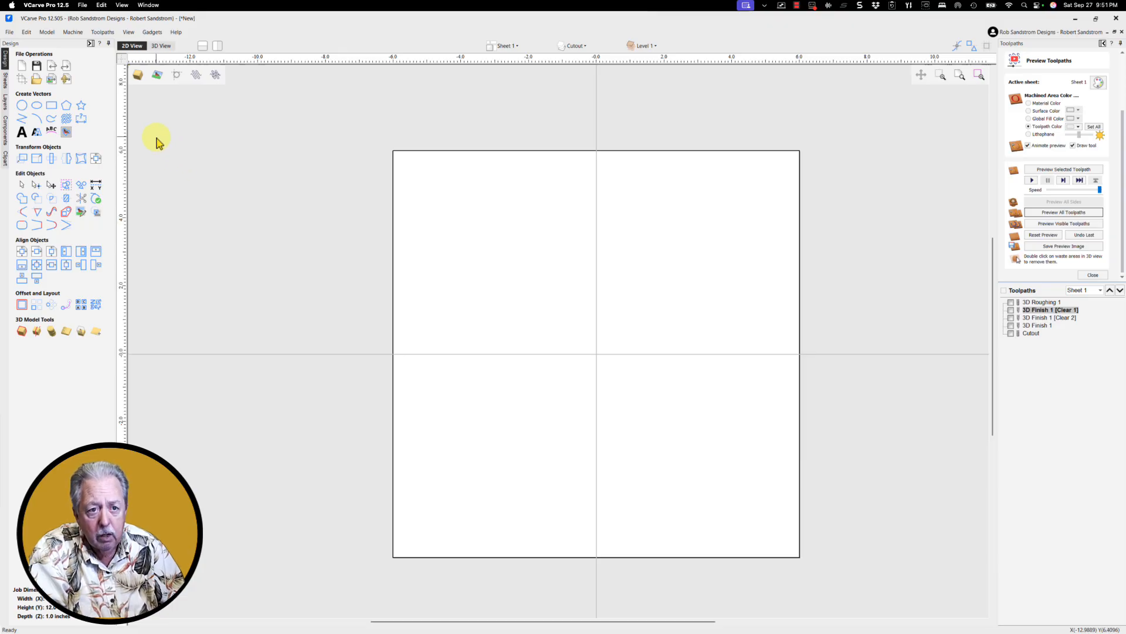
- Open the STL file Rhino Headd No Background for import as a 3D model
left_click(67, 79)
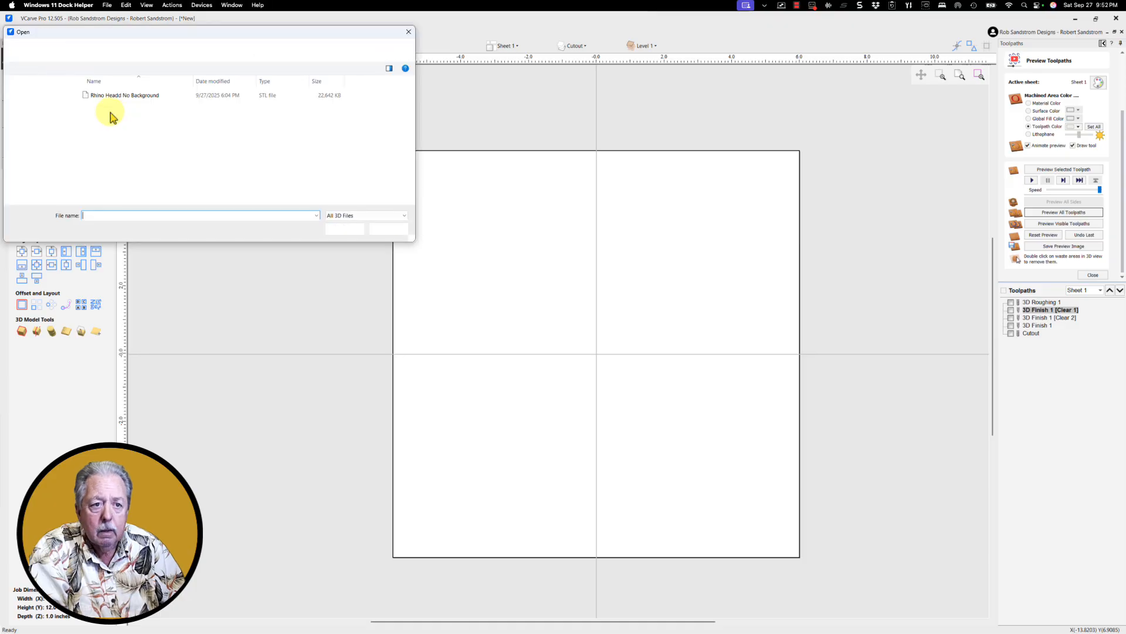
left_click(134, 97)
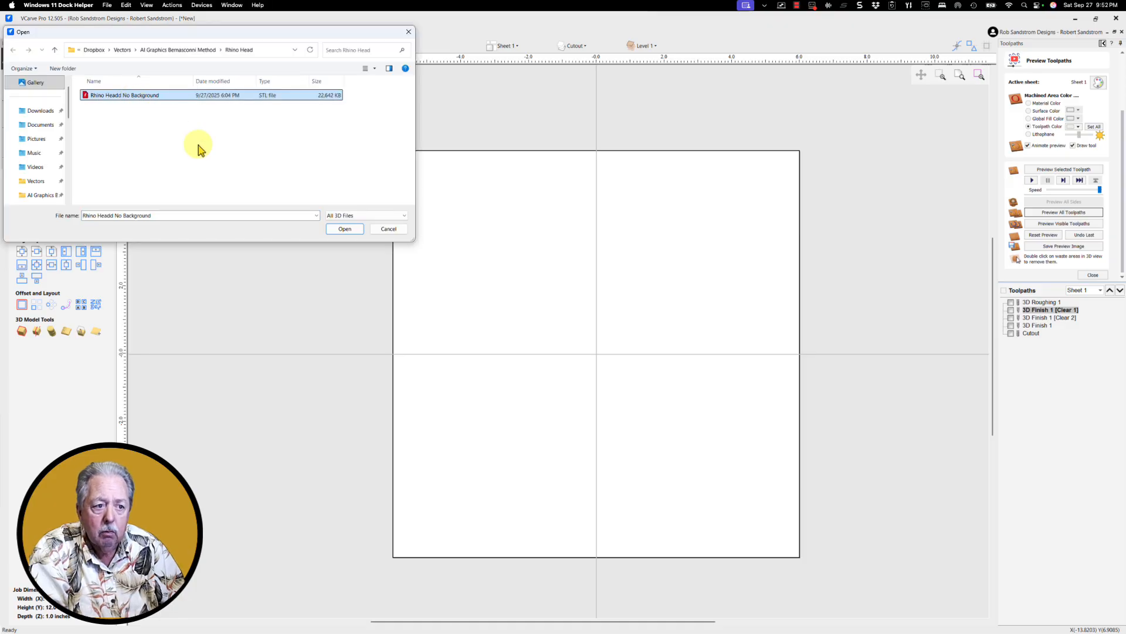
left_click(340, 229)
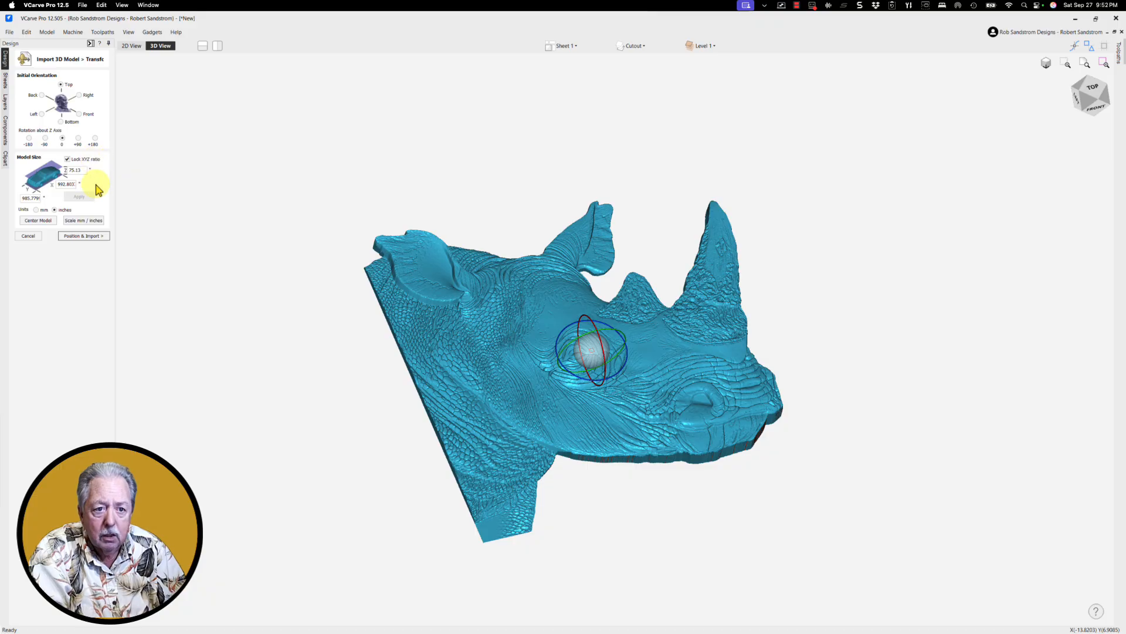
- Convert the rhino model's scale between mm and inches, set its X size to 5 inches with locked proportions and center it
left_click(86, 220)
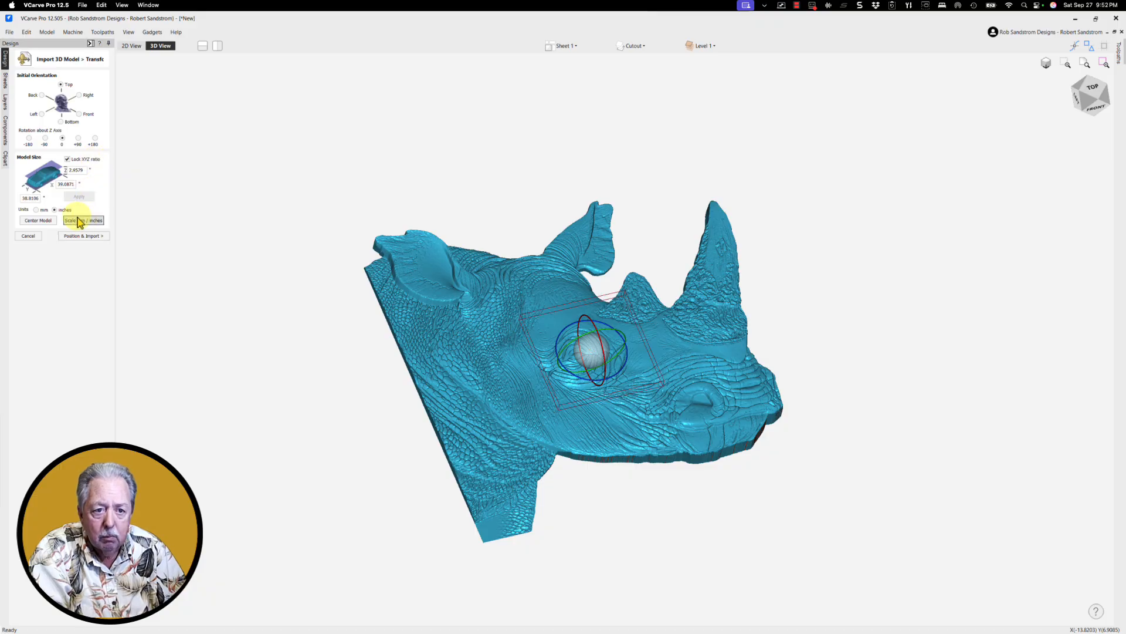
double_click(74, 184)
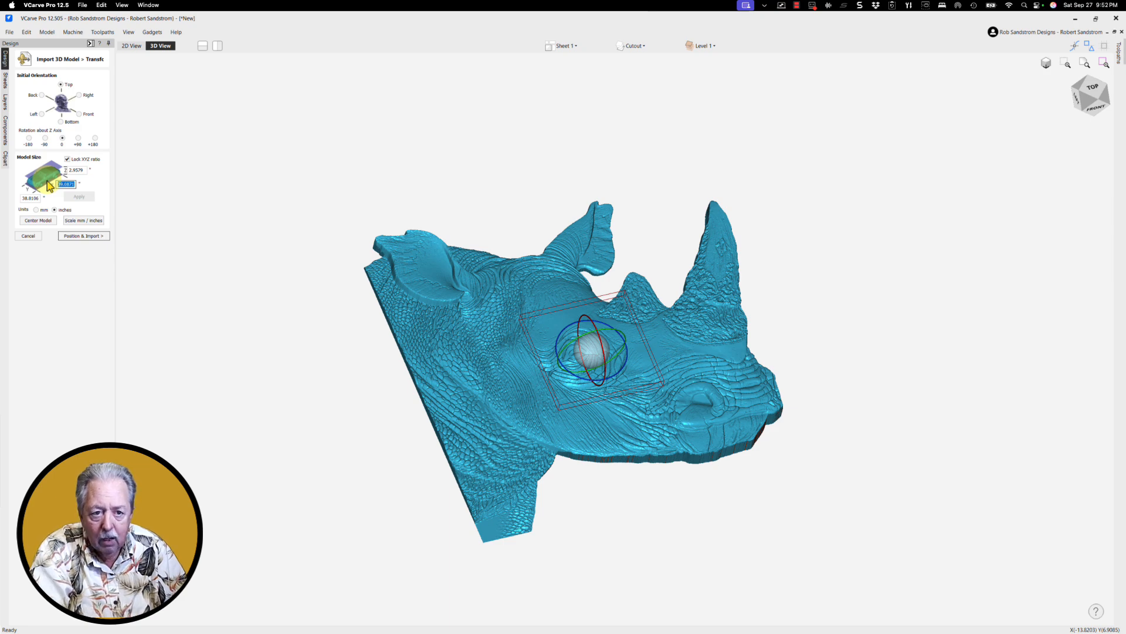
type("5")
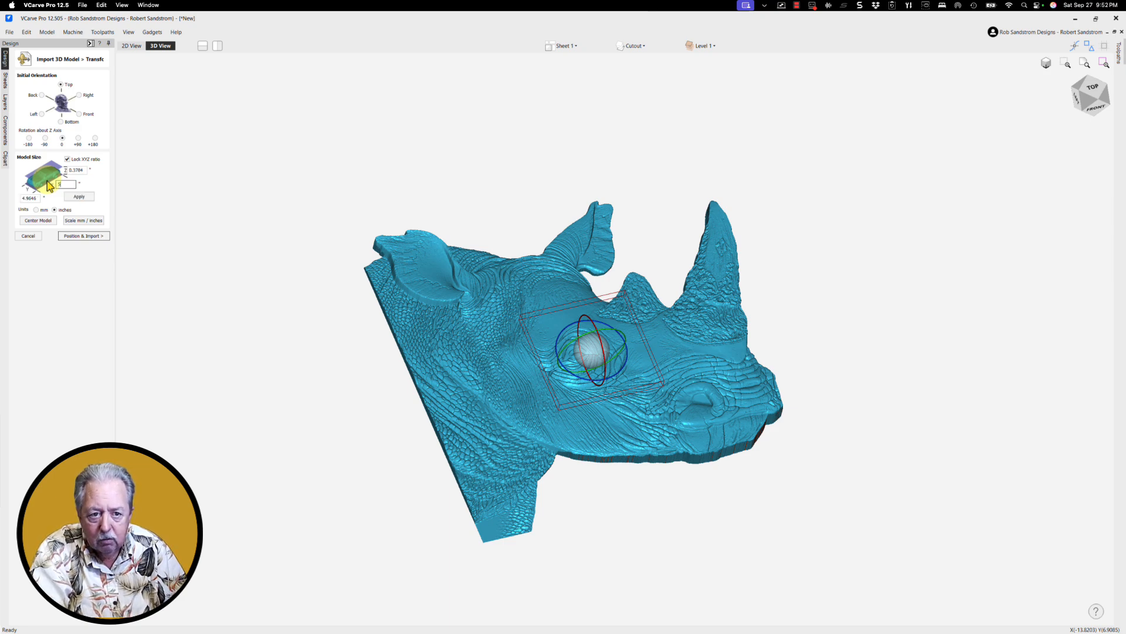
left_click(76, 198)
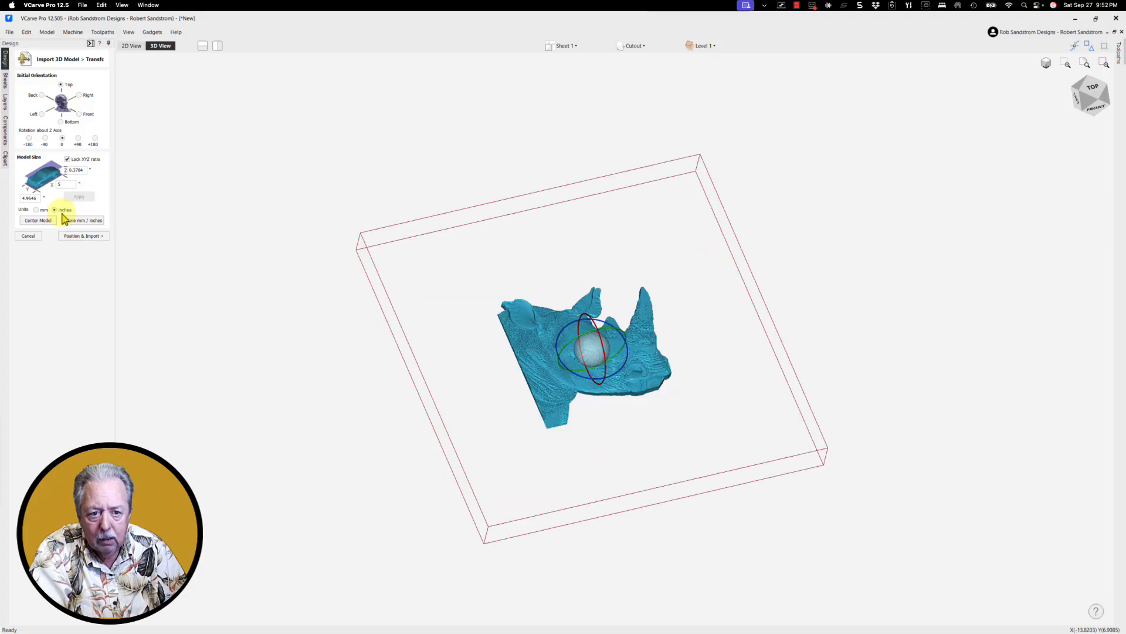
left_click(43, 221)
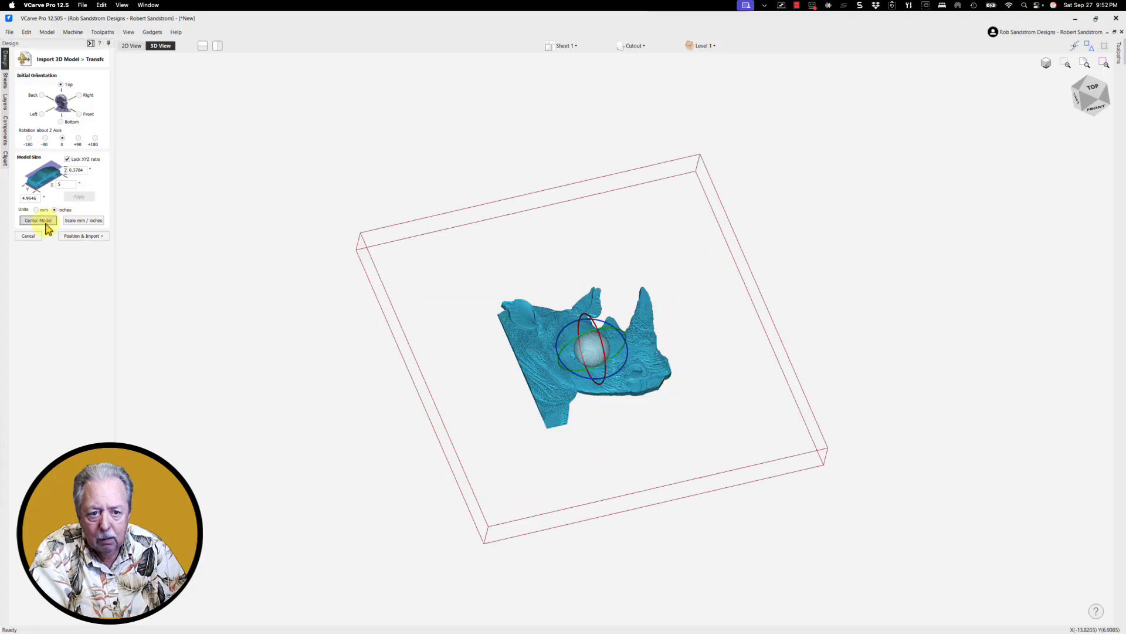
- Lower the modeling plane to the base of the rhino head and import the model
left_click(82, 236)
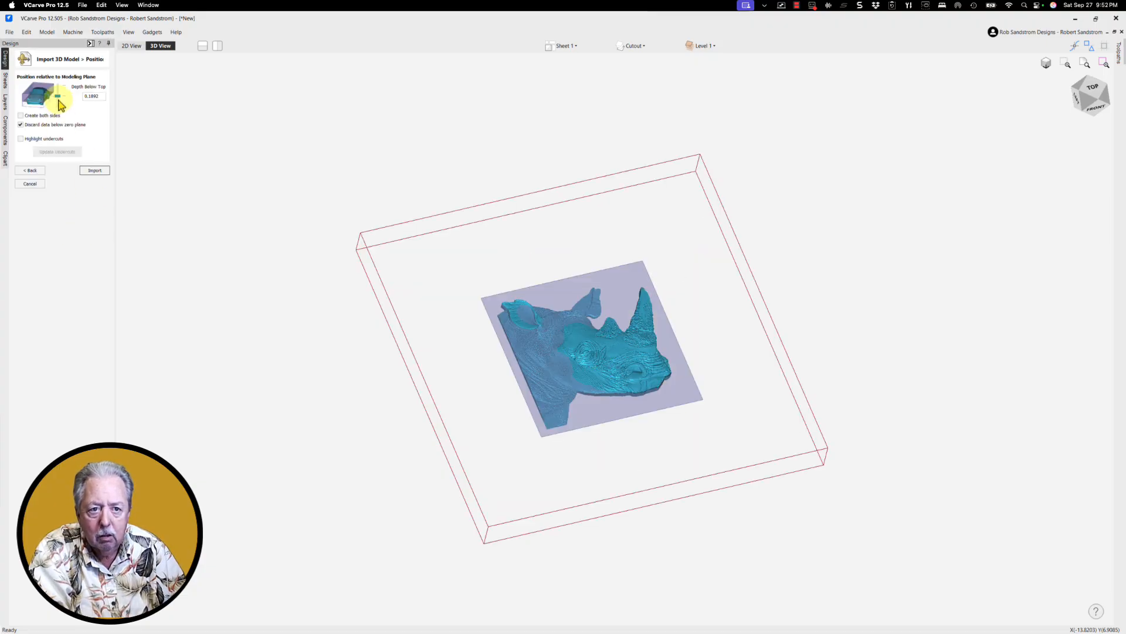
left_click_drag(57, 96, 54, 131)
left_click(92, 171)
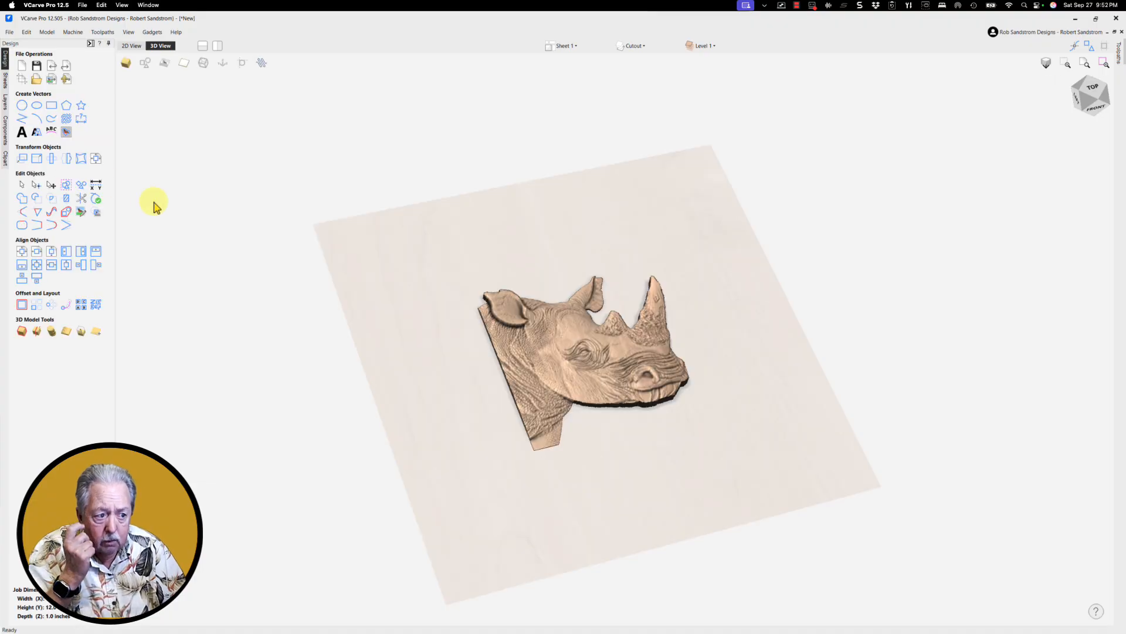
left_click_drag(643, 254, 607, 359)
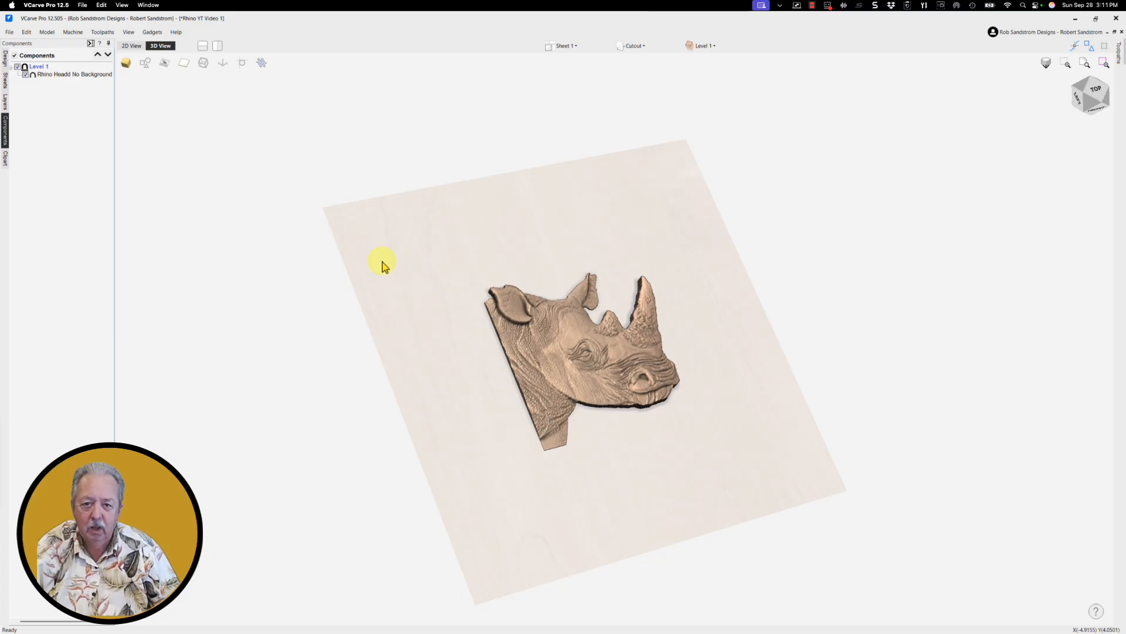
left_click_drag(378, 266, 533, 266)
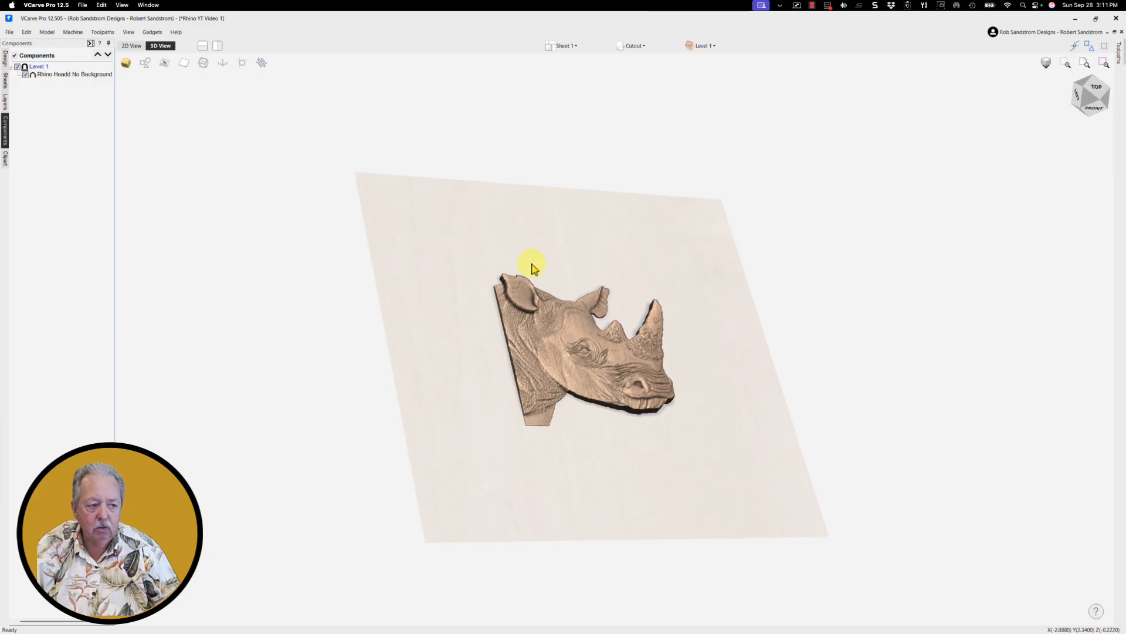
mouse_move(722, 430)
left_mouse_down()
mouse_move(523, 491)
mouse_move(465, 345)
mouse_move(427, 345)
mouse_move(398, 301)
left_mouse_up()
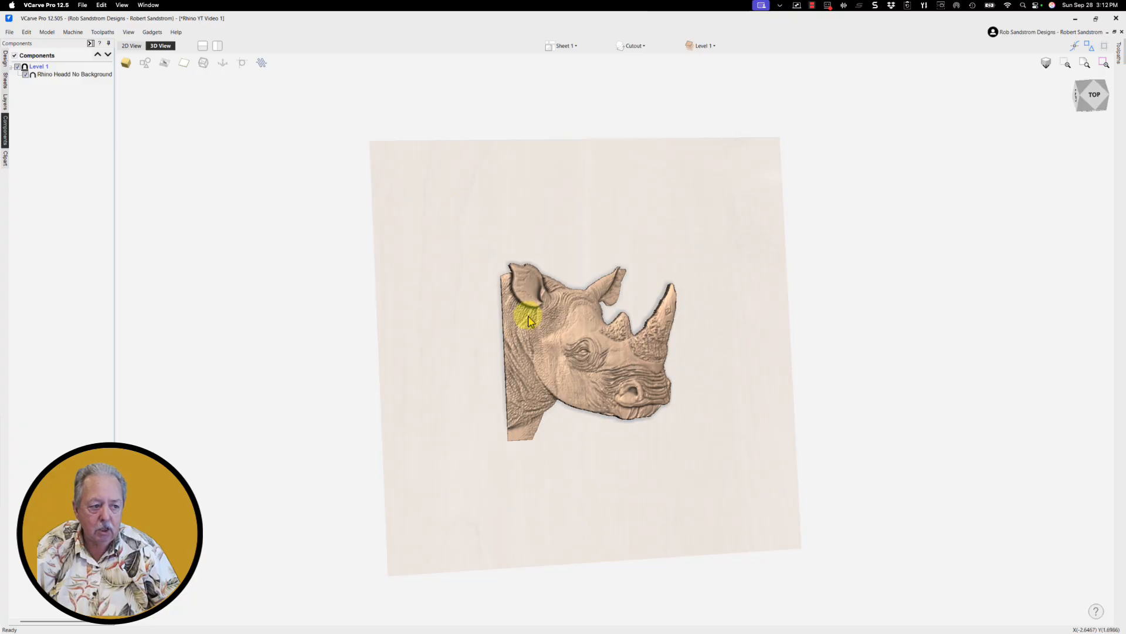
left_click(557, 47)
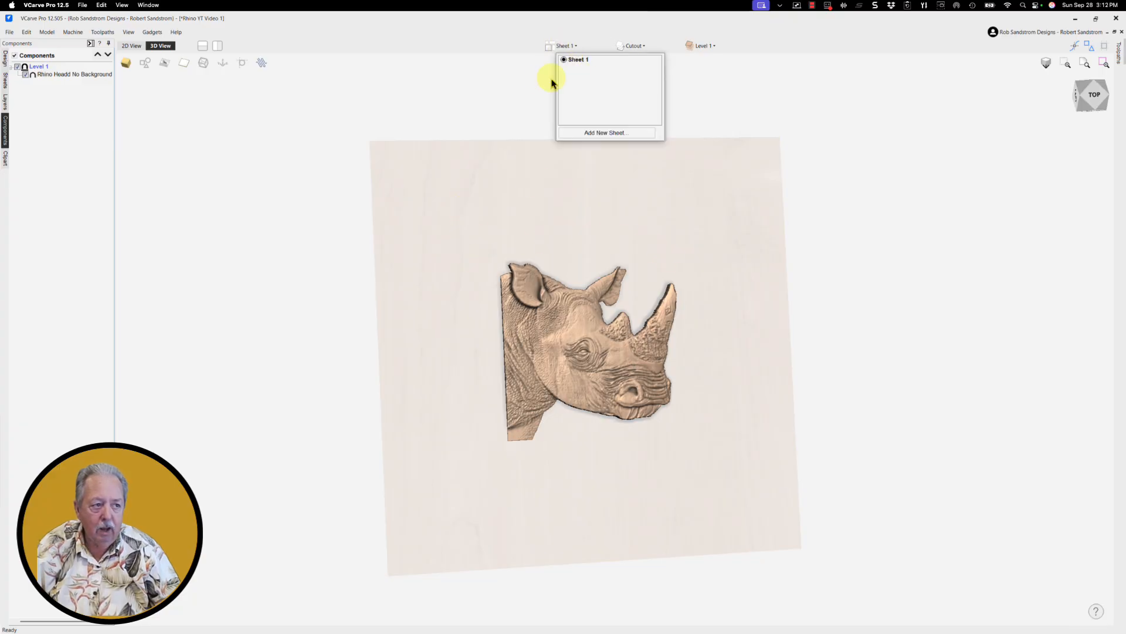
left_click(517, 88)
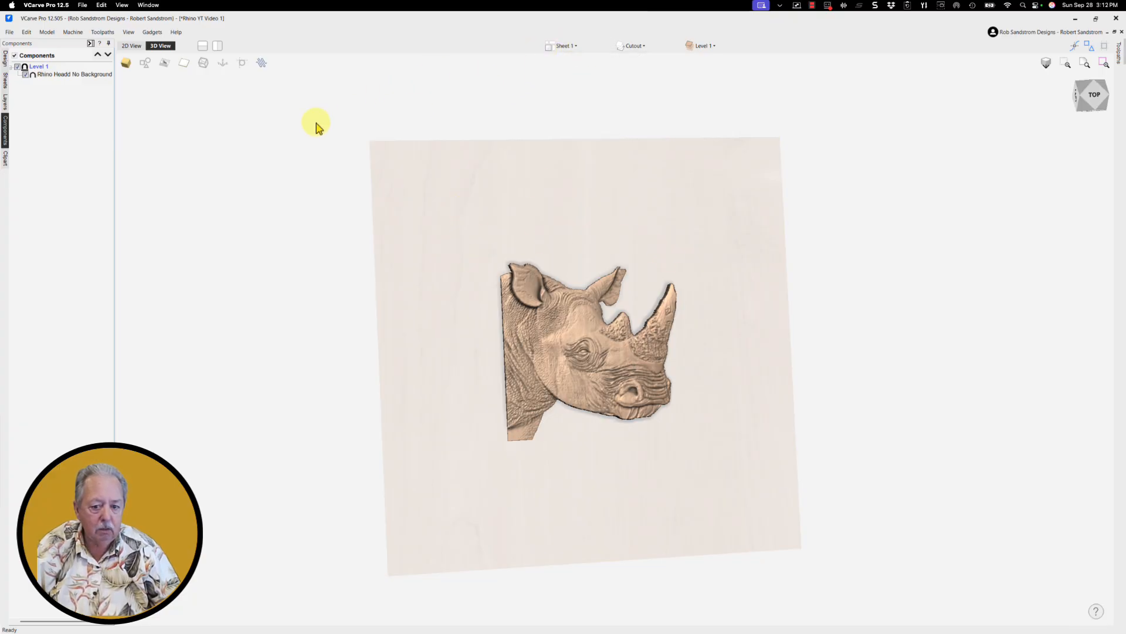
left_click_drag(1, 67, 251, 90)
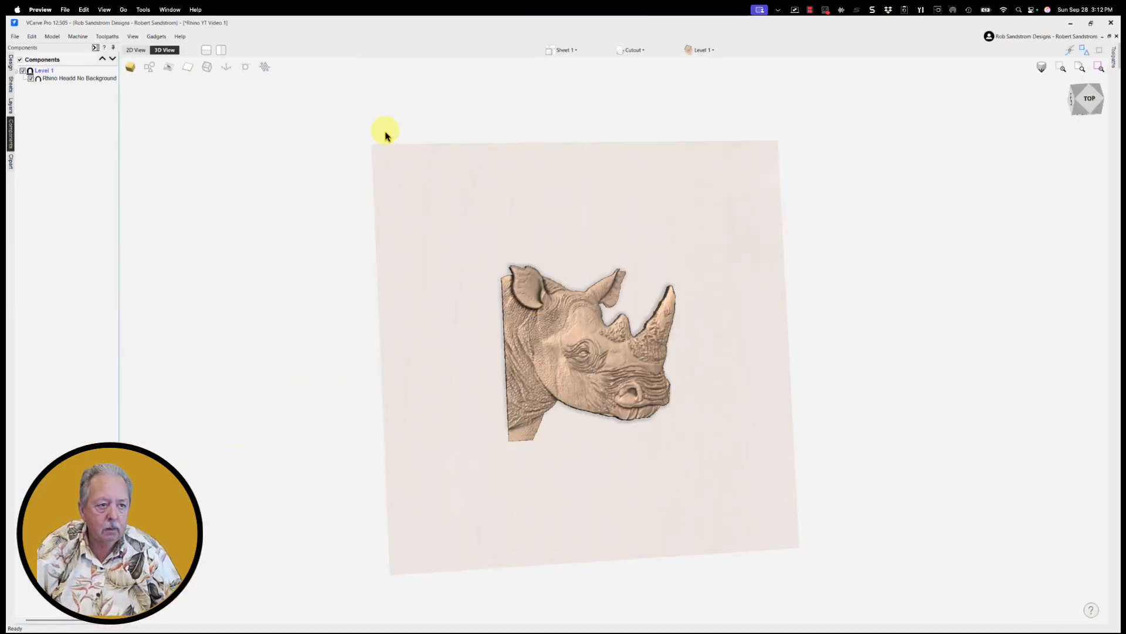
- Resize Sheet 1 to 5.75 inches wide, 10.75 inches high and 1.02 inches thick
left_click(564, 50)
right_click(577, 64)
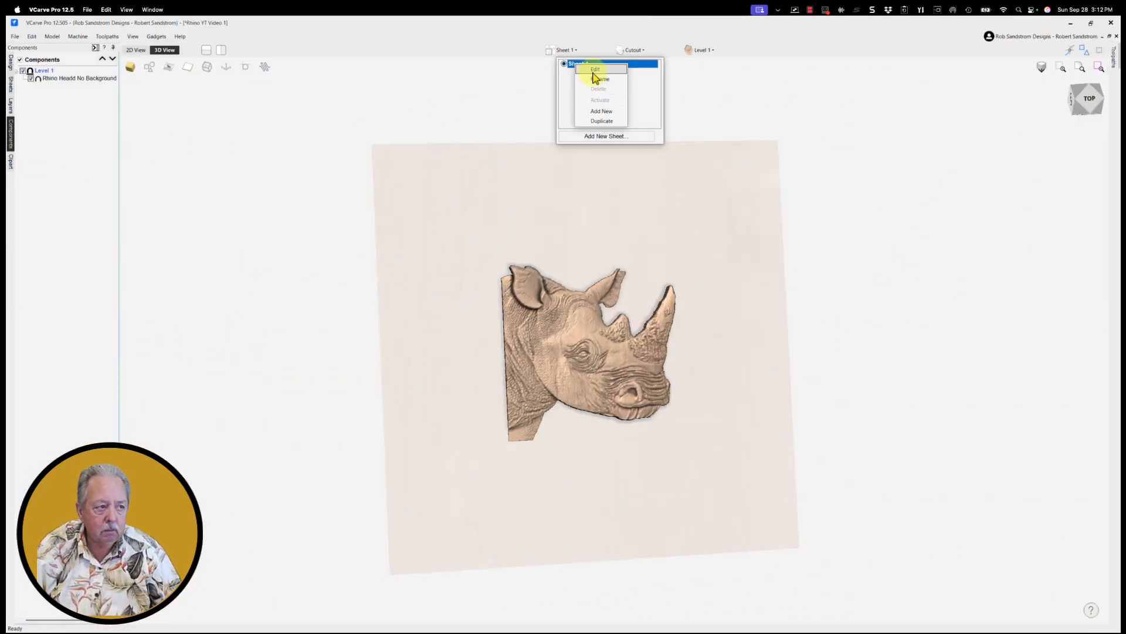
left_click(594, 70)
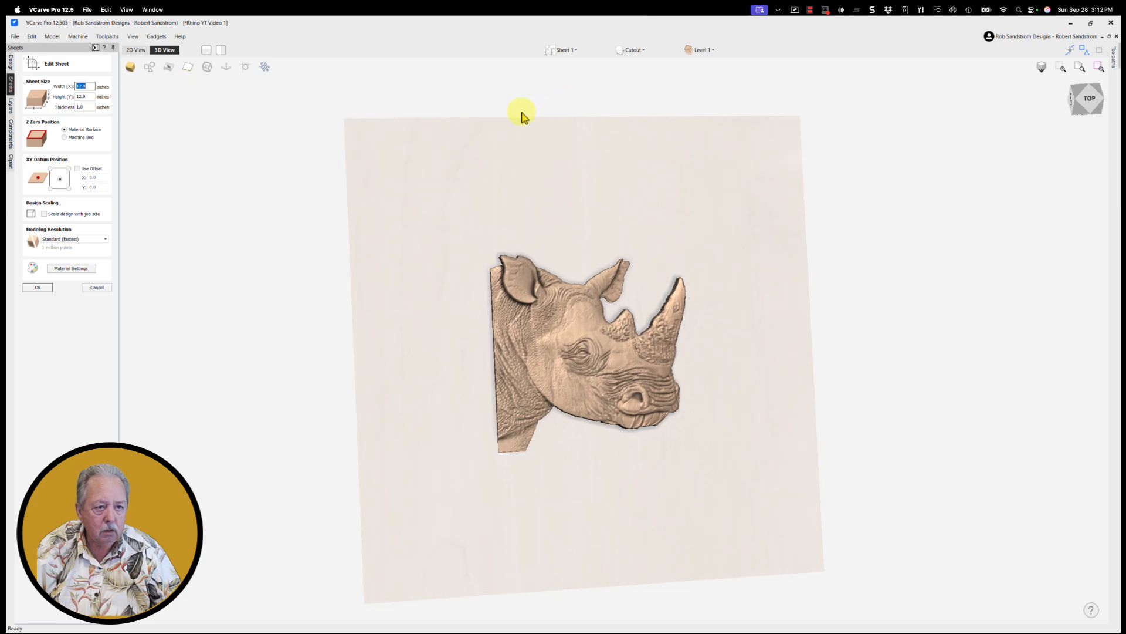
left_click_drag(90, 88, 72, 88)
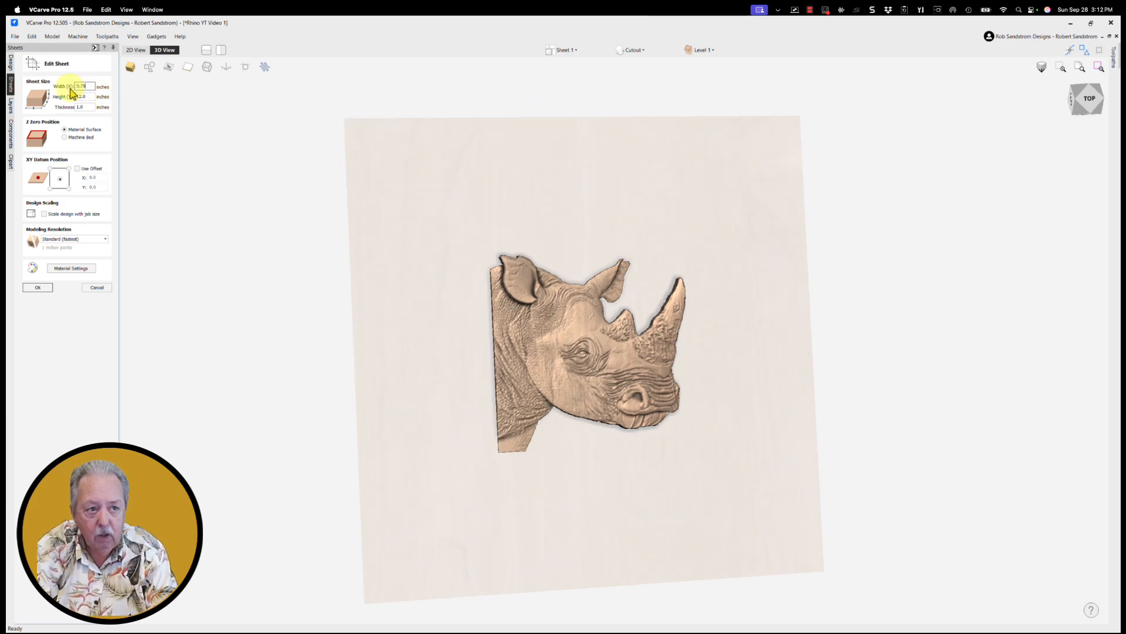
key("Tab")
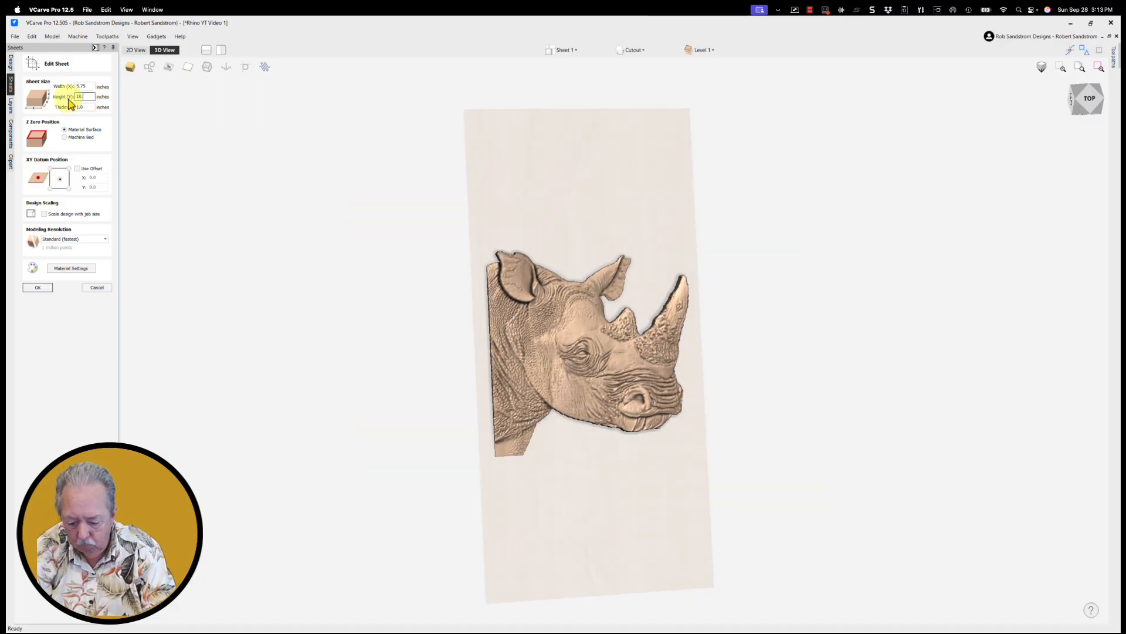
type("10.75")
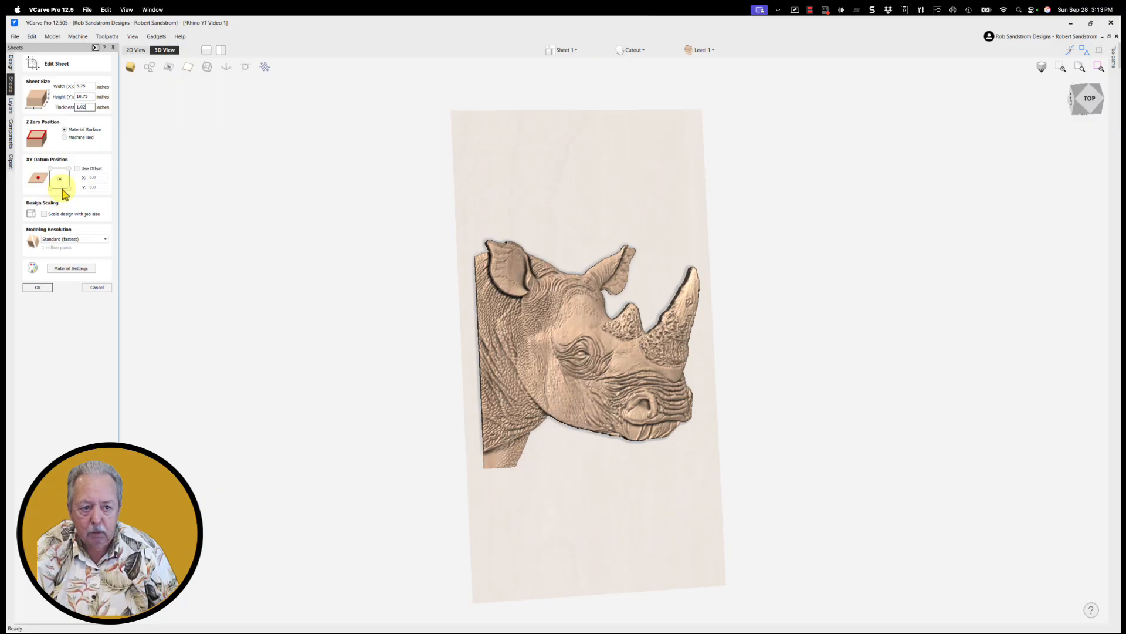
left_click(41, 287)
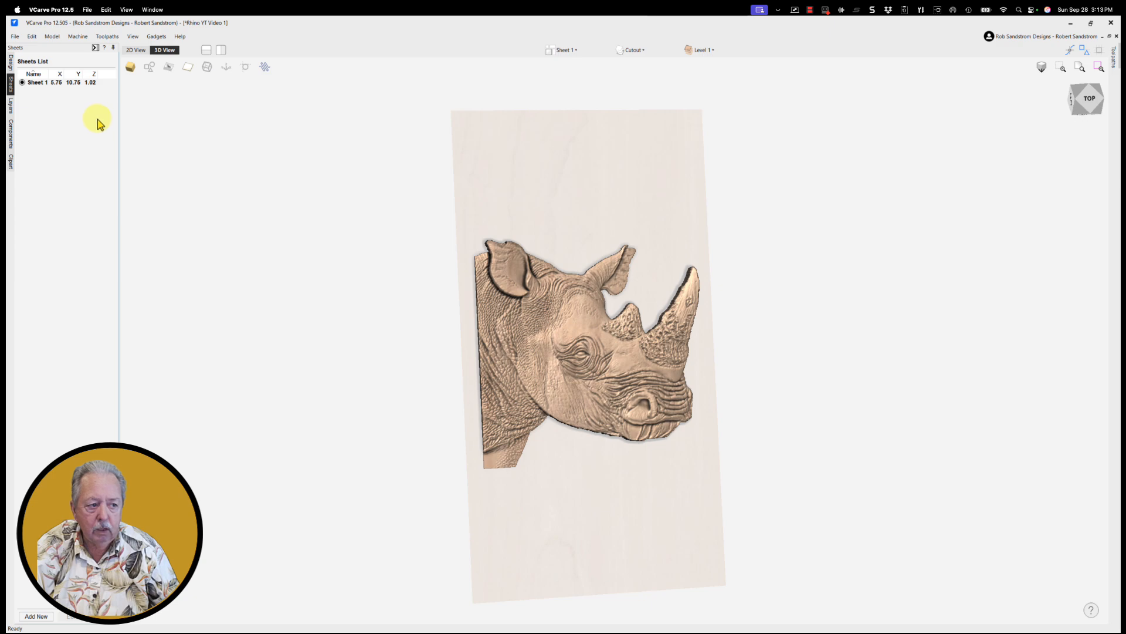
- Swap Sheet 1's dimensions by setting its width to 10.75 inches and its height to 5.75 inches
left_click(43, 84)
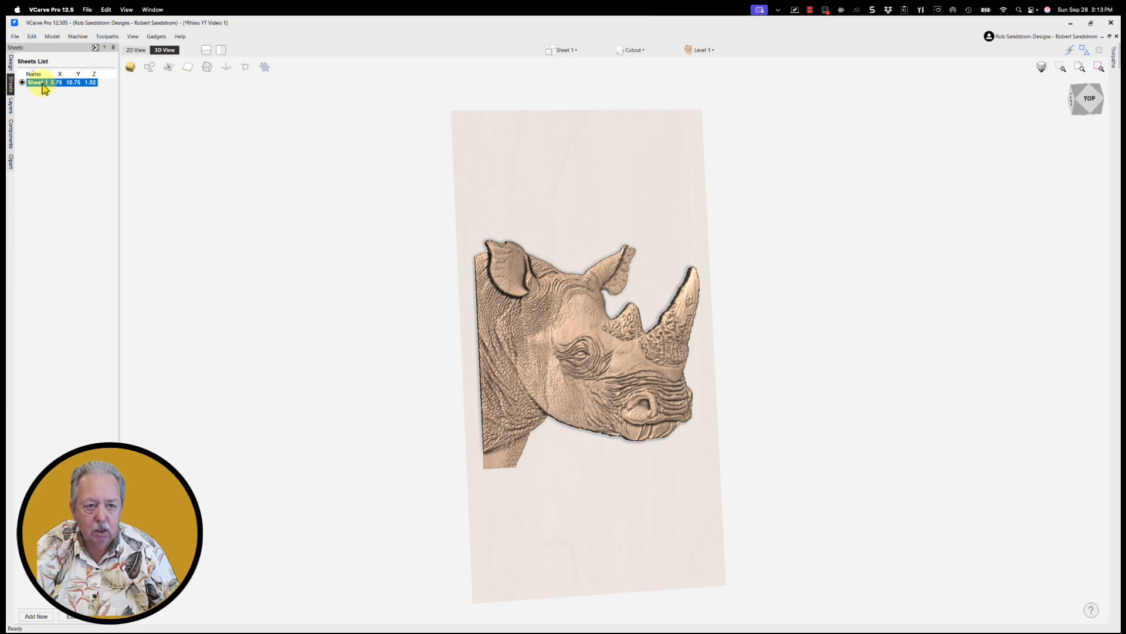
right_click(42, 84)
left_click(68, 101)
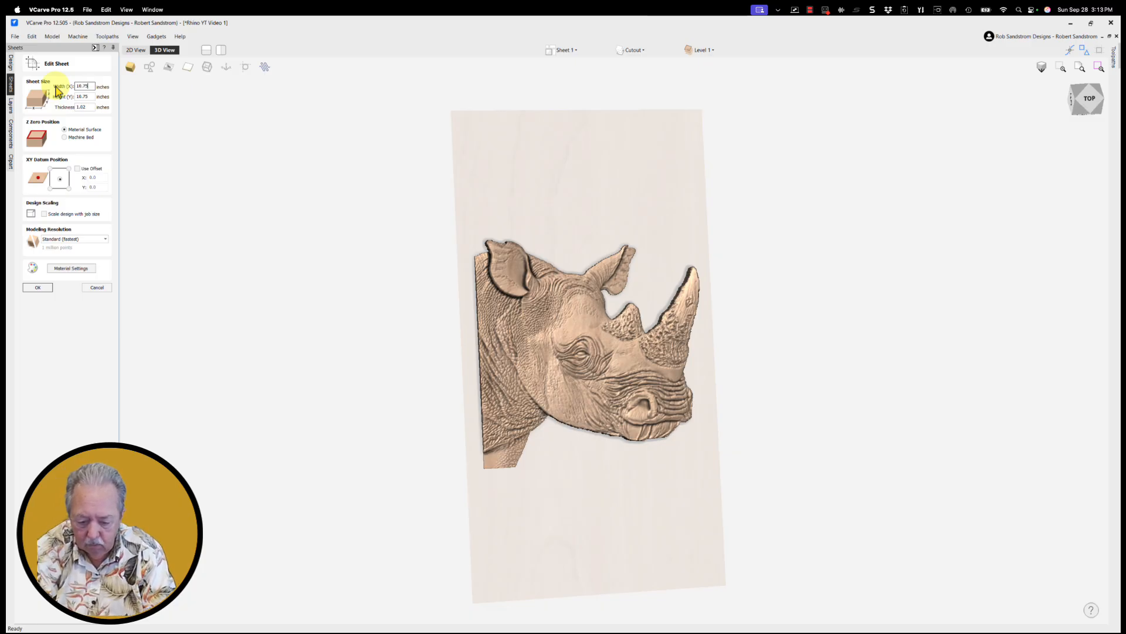
left_click_drag(93, 97, 69, 100)
type("5.75")
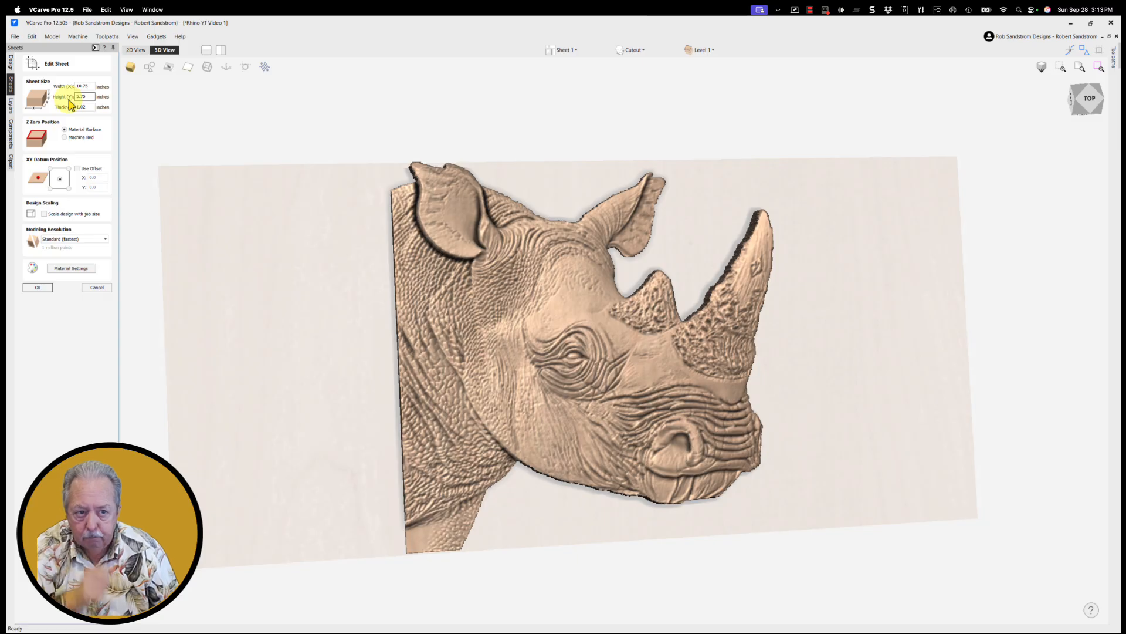
left_click(41, 288)
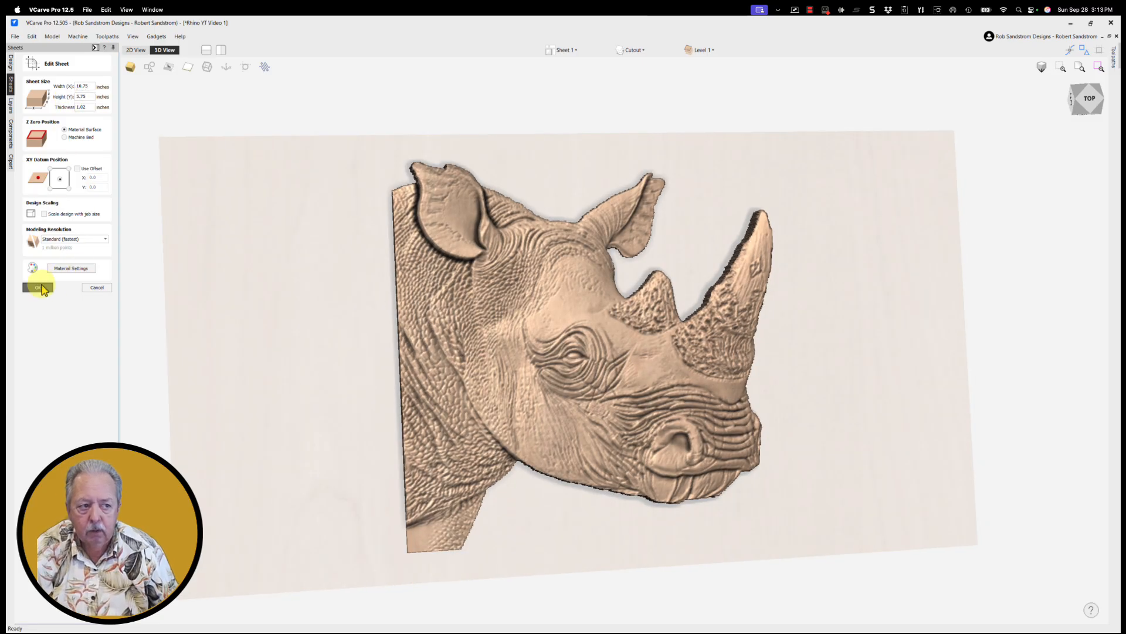
- Scale the rhino head to a width of 3.75 inches with X and Y linked
scroll(401, 378, "up", 2)
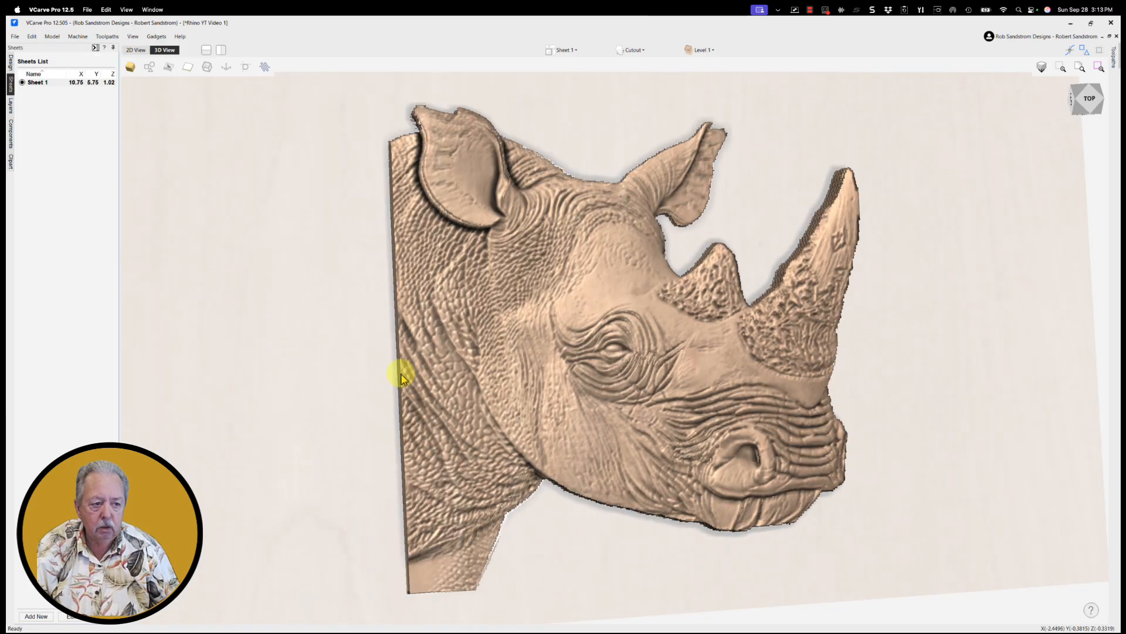
scroll(401, 378, "up", 1)
scroll(399, 370, "down", 4)
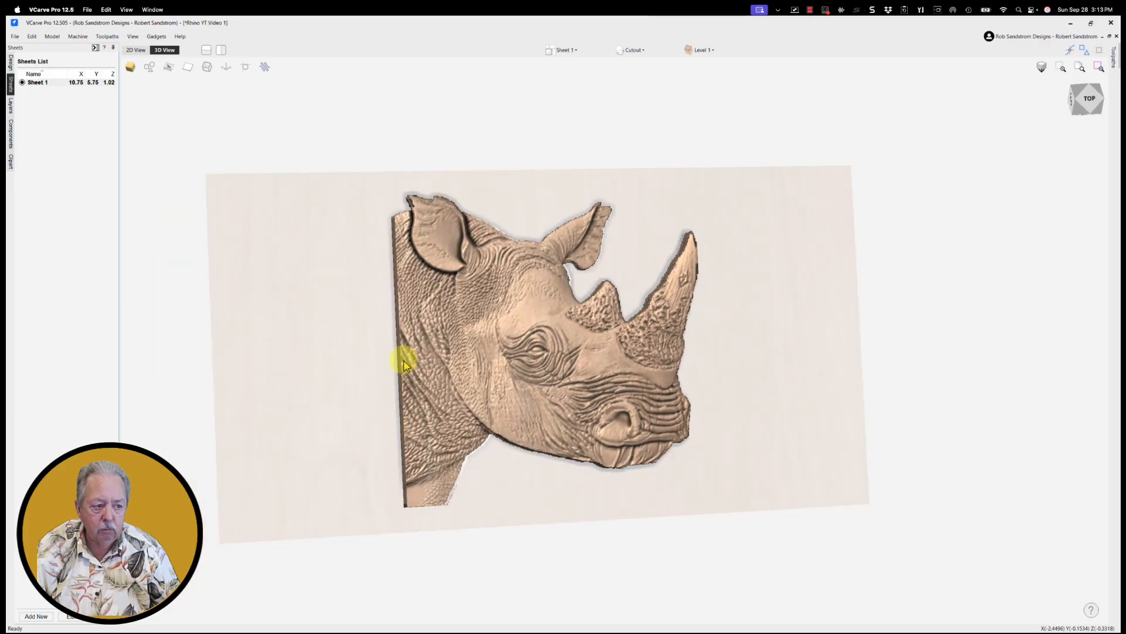
left_click_drag(347, 447, 322, 449)
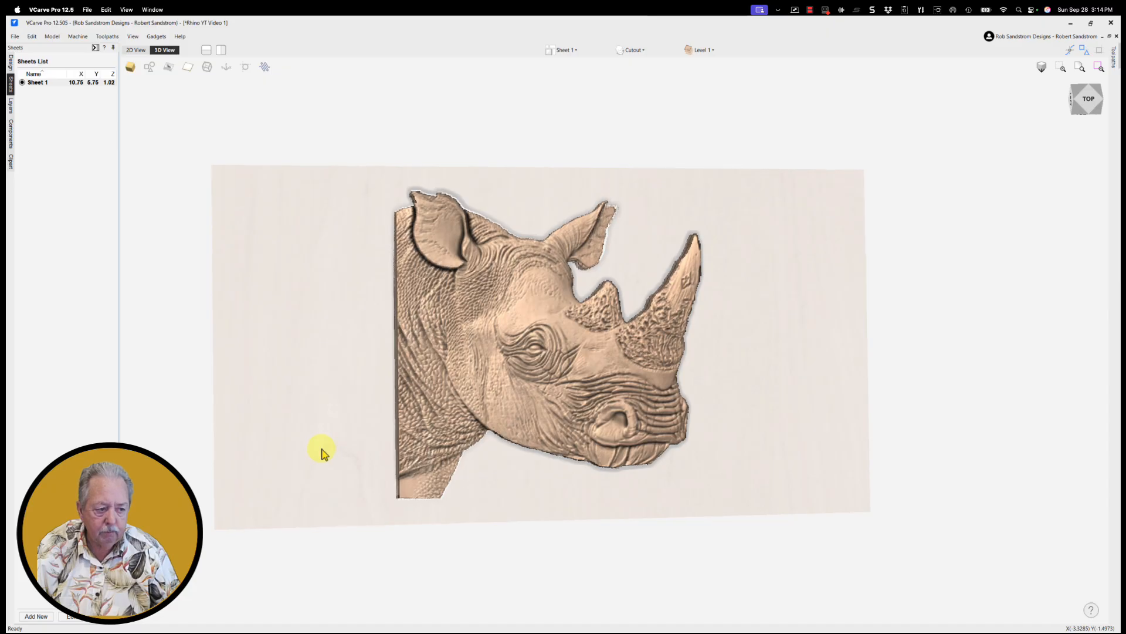
double_click(499, 412)
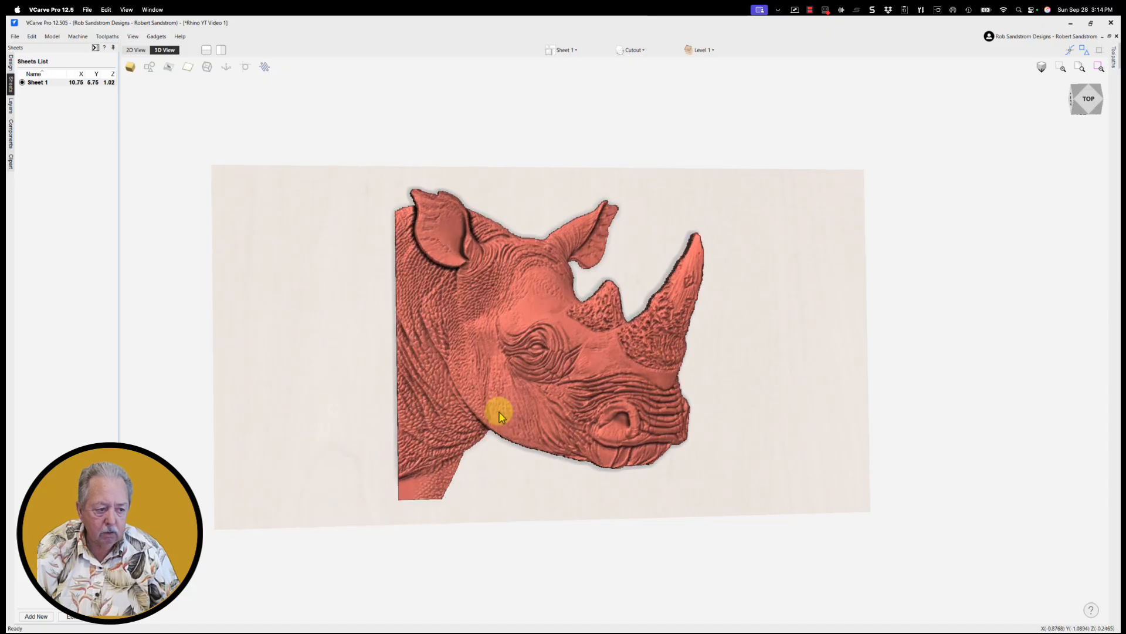
left_click(10, 69)
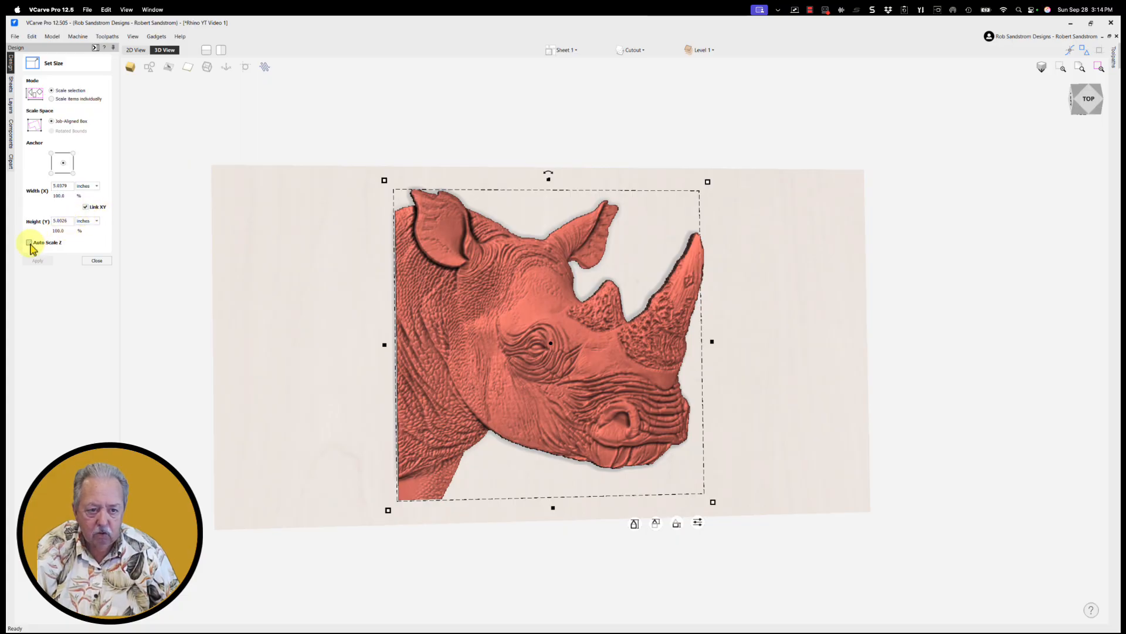
double_click(64, 187)
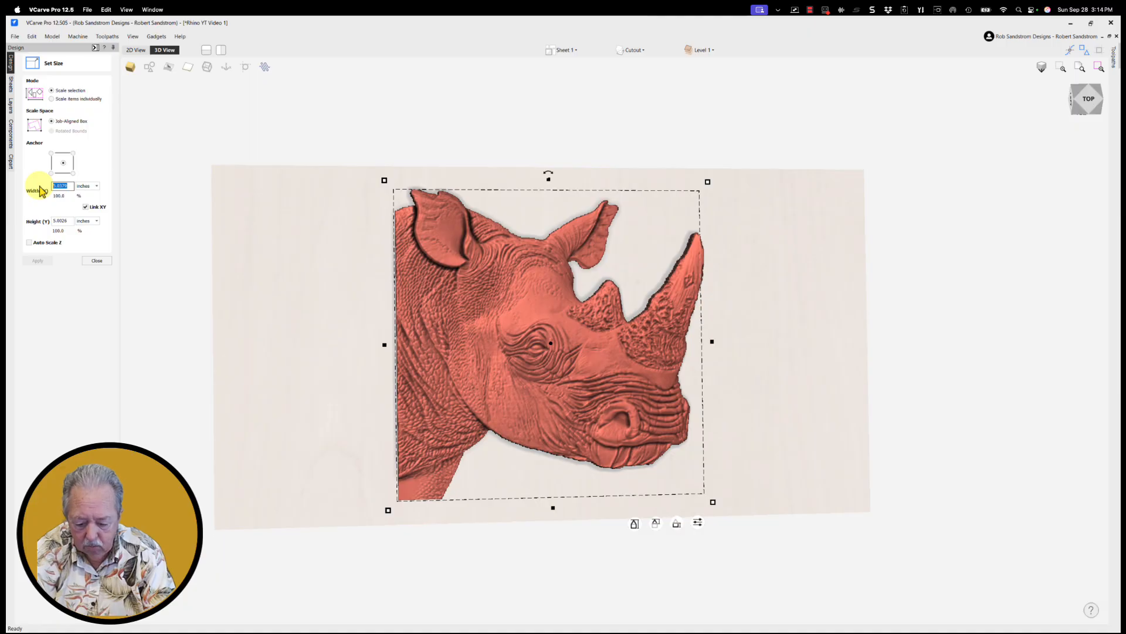
type("3.75")
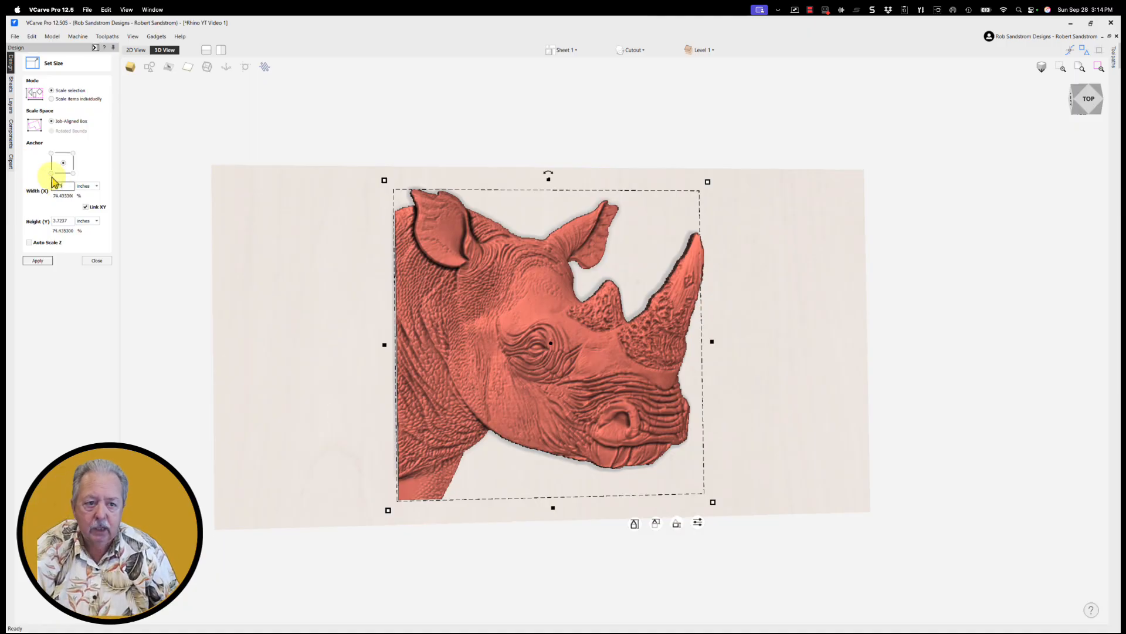
left_click(38, 261)
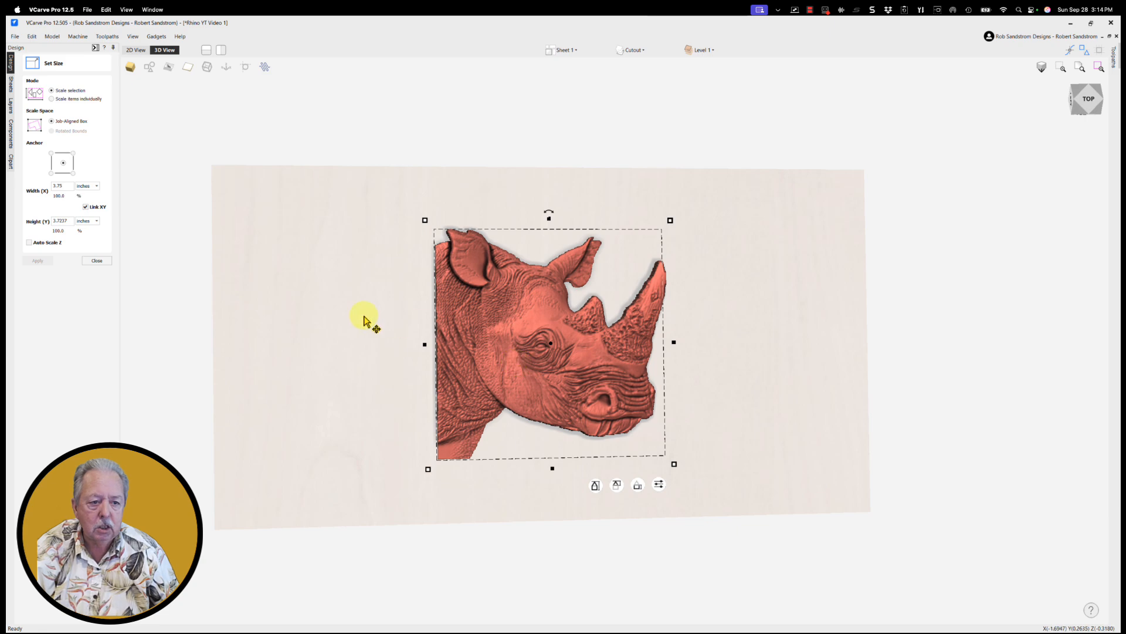
left_click(98, 261)
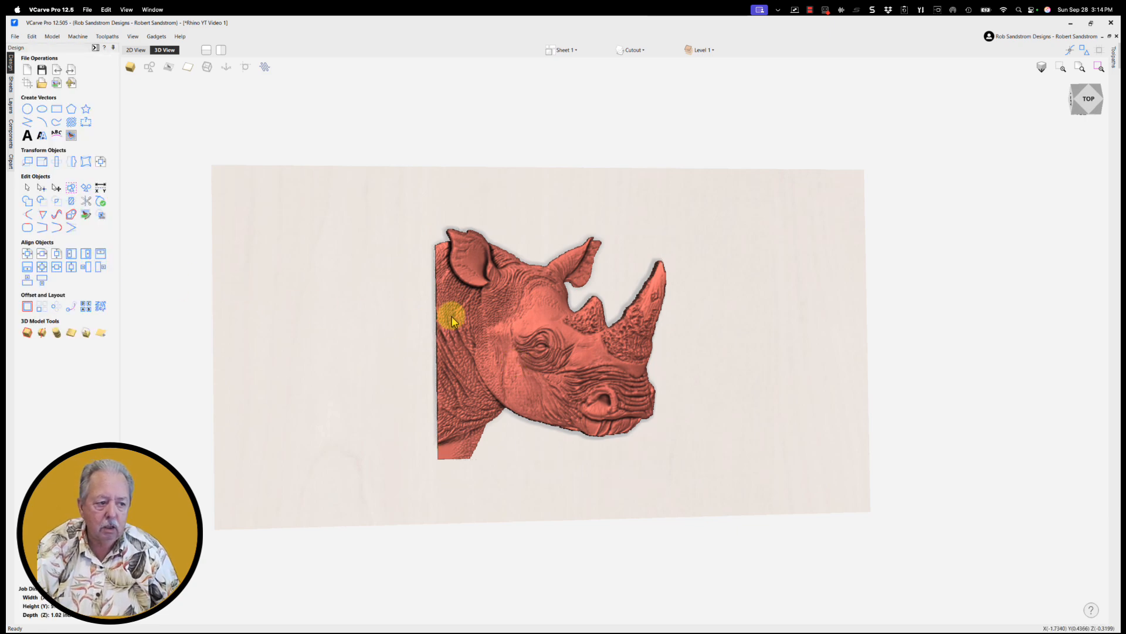
- Add the Dome_Dish_45 clipart from the Domes (Dishes) library and center it on the sheet
left_click_drag(397, 354, 642, 281)
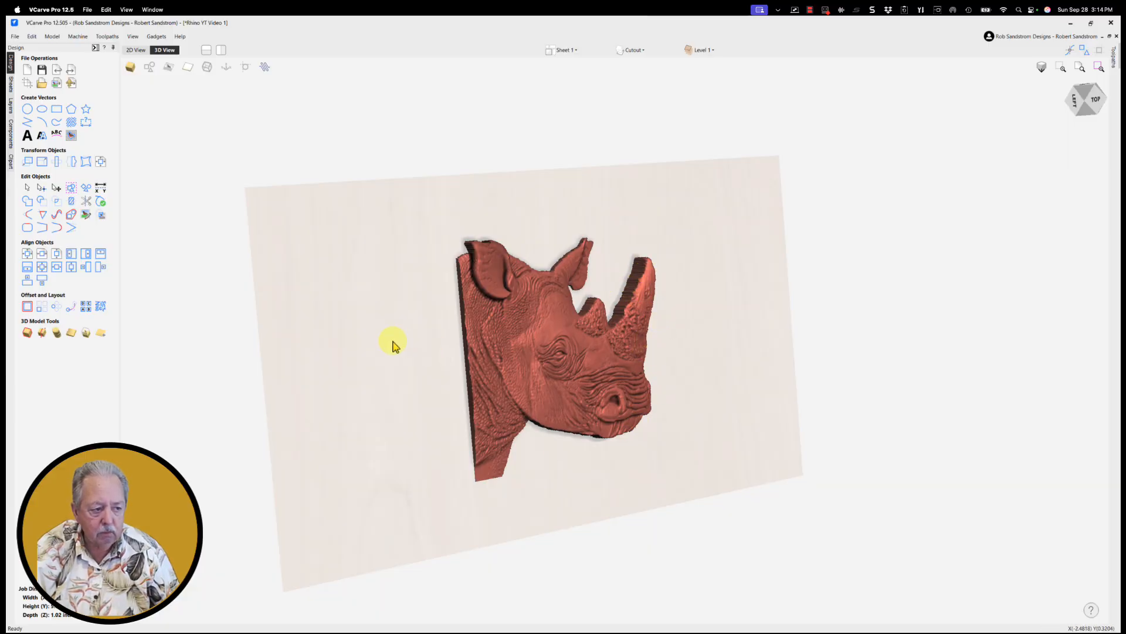
left_click_drag(392, 344, 329, 334)
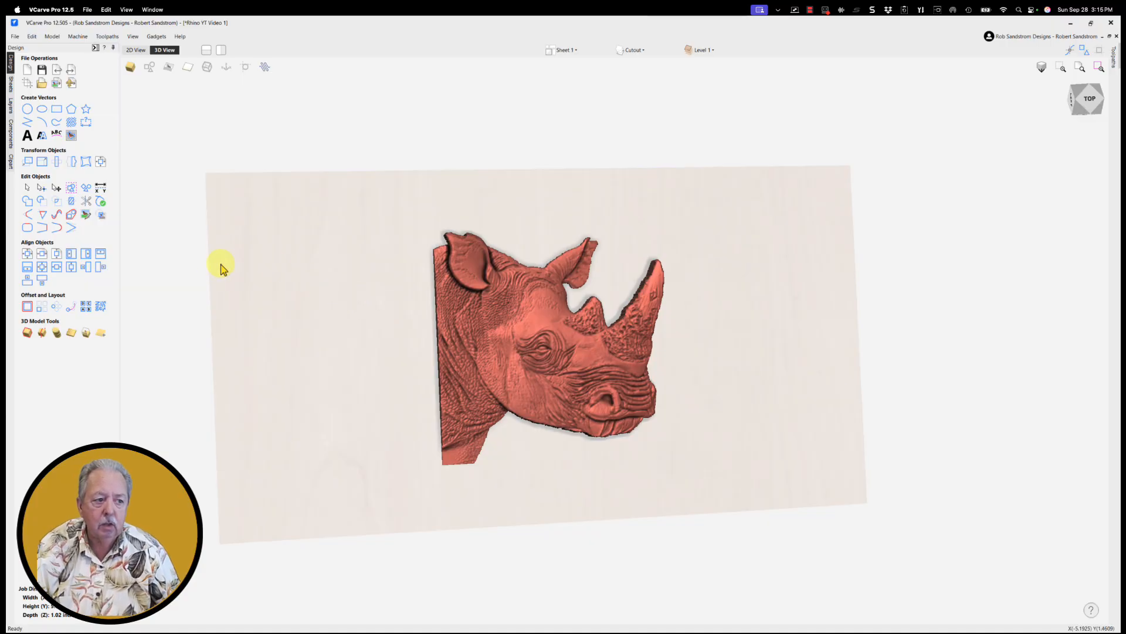
left_click(10, 164)
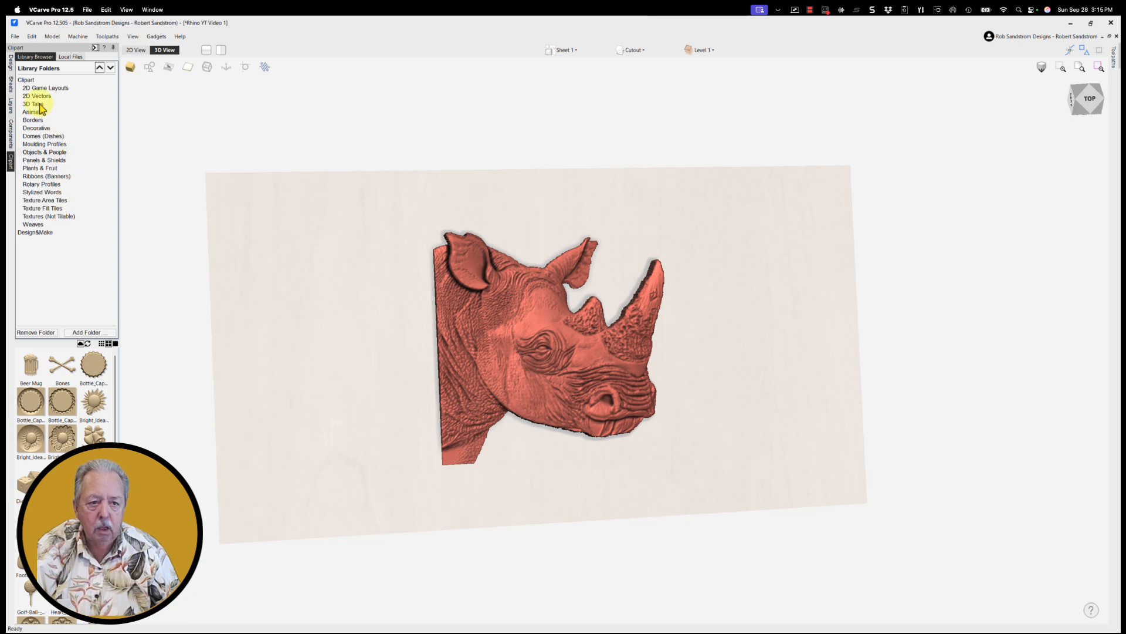
left_click(36, 137)
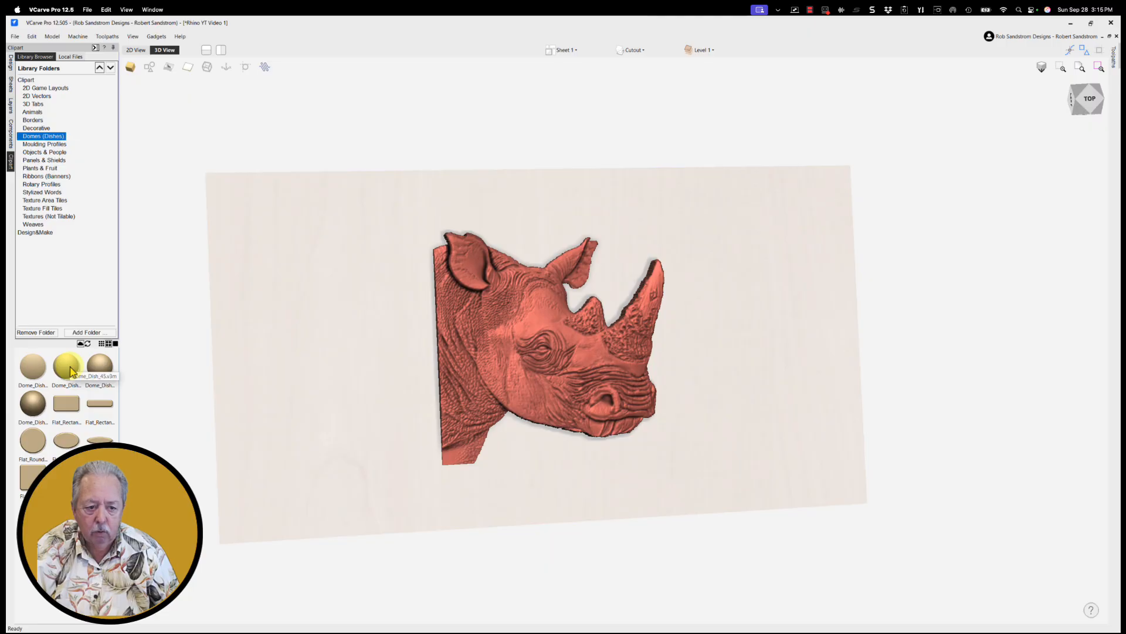
left_click_drag(71, 370, 586, 352)
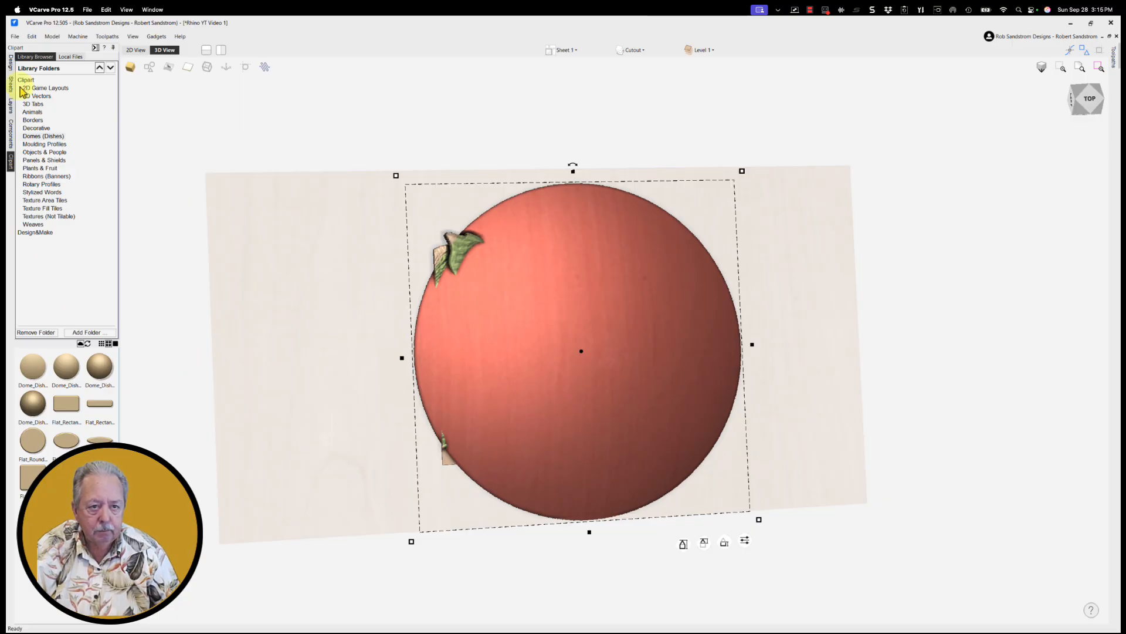
left_click(10, 62)
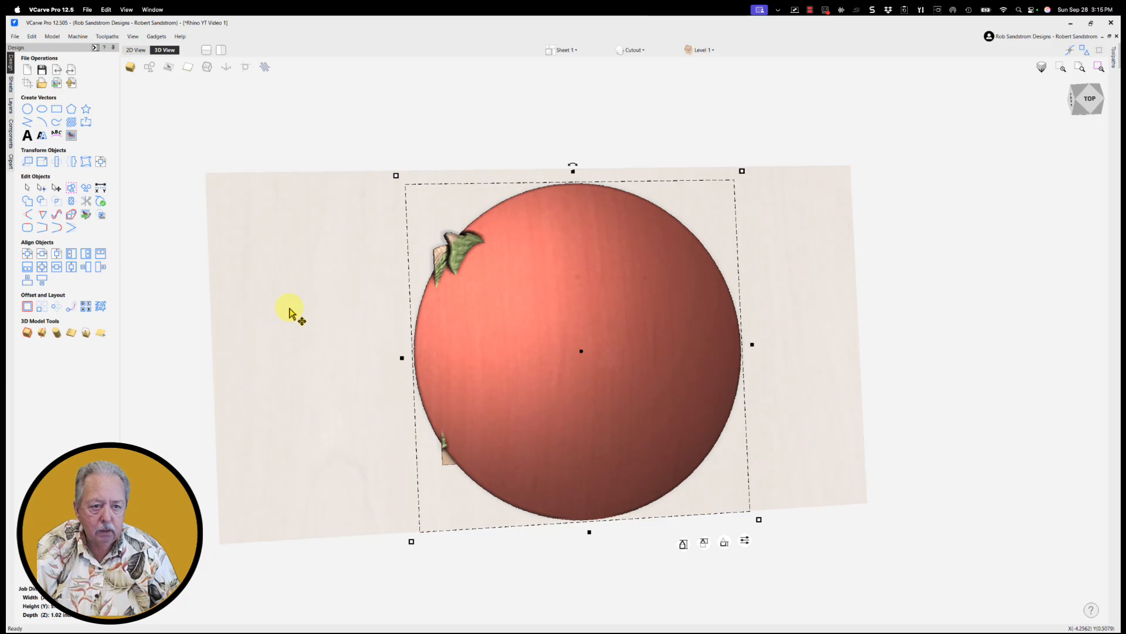
left_click(27, 257)
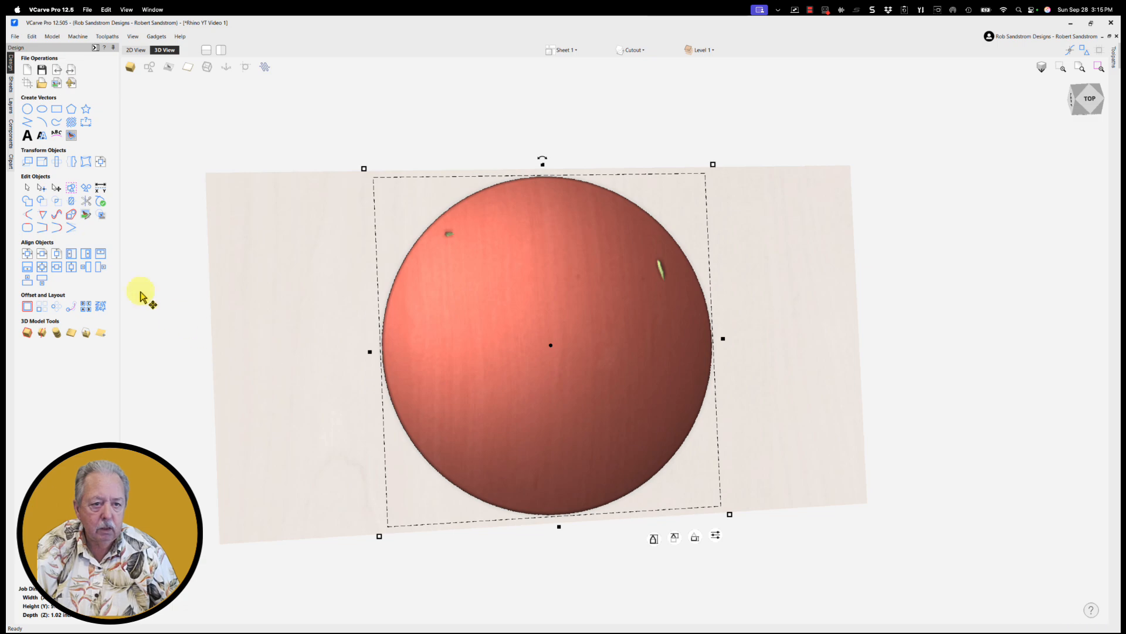
- Select the rhino head component and hide the Dome_Dish_45 component
left_click(10, 133)
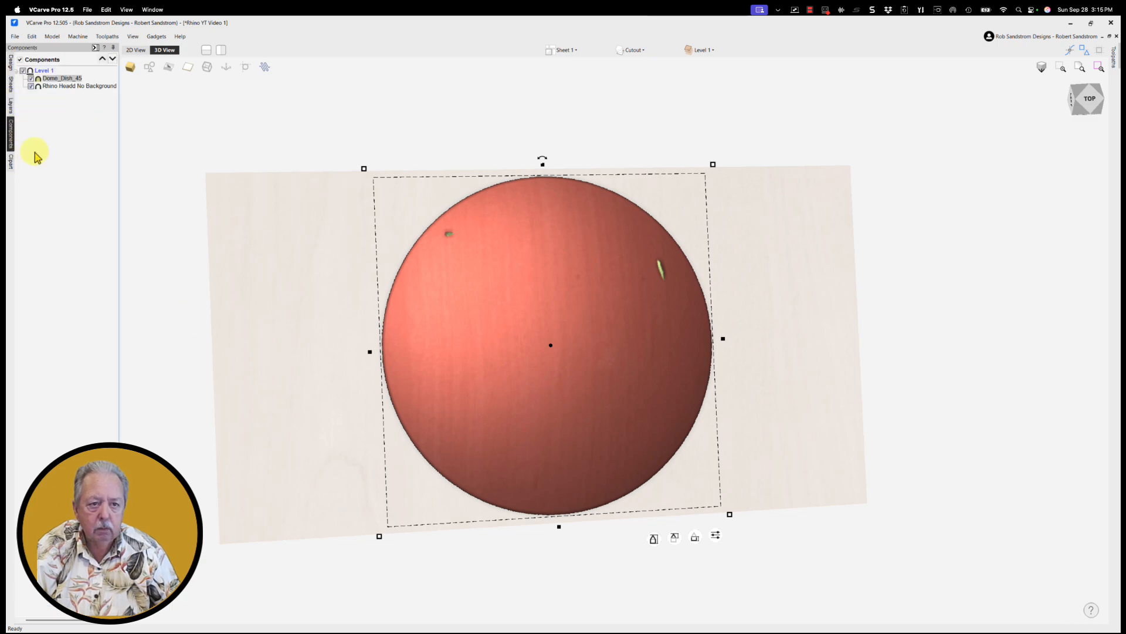
left_click(59, 86)
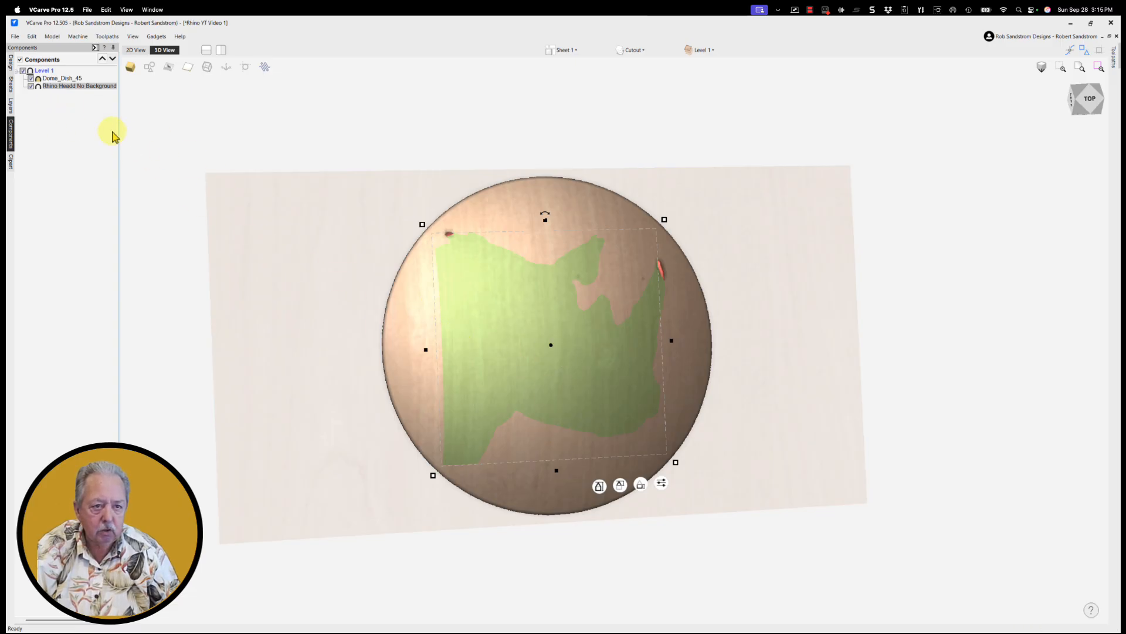
left_click(30, 79)
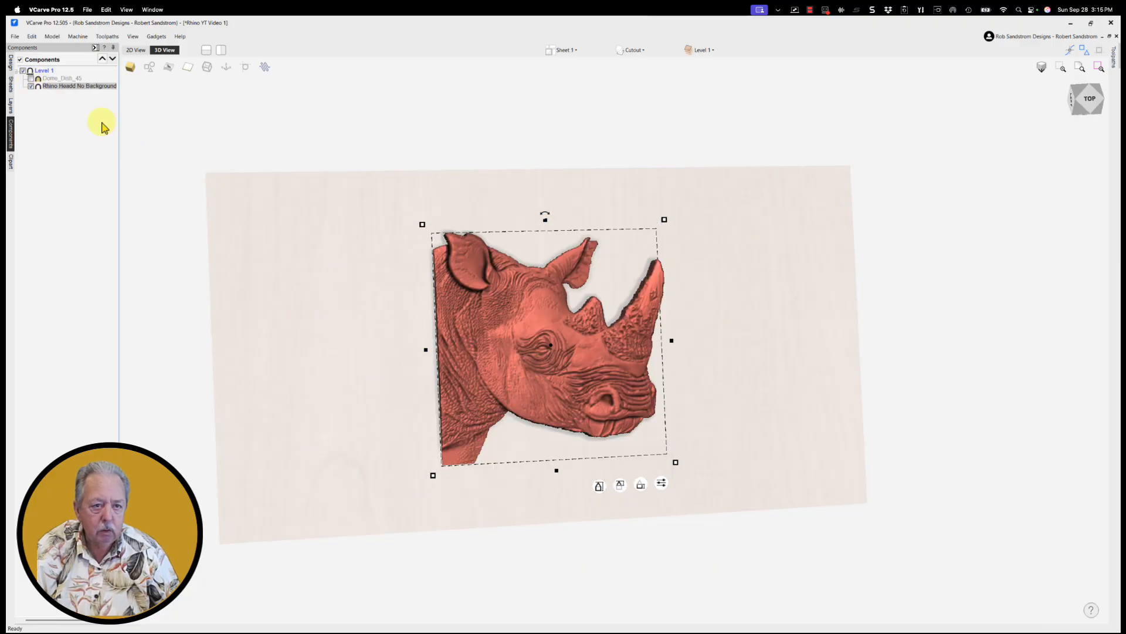
- Show the Dome_Dish_45 component again and set its combine mode to Subtract
left_click(12, 65)
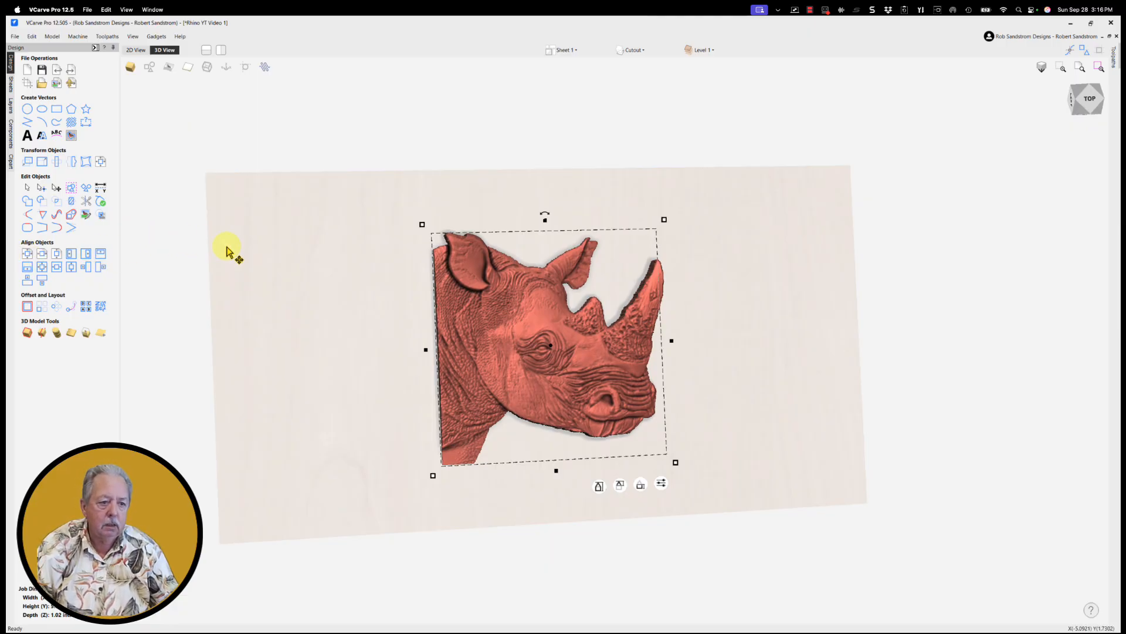
left_click(227, 253)
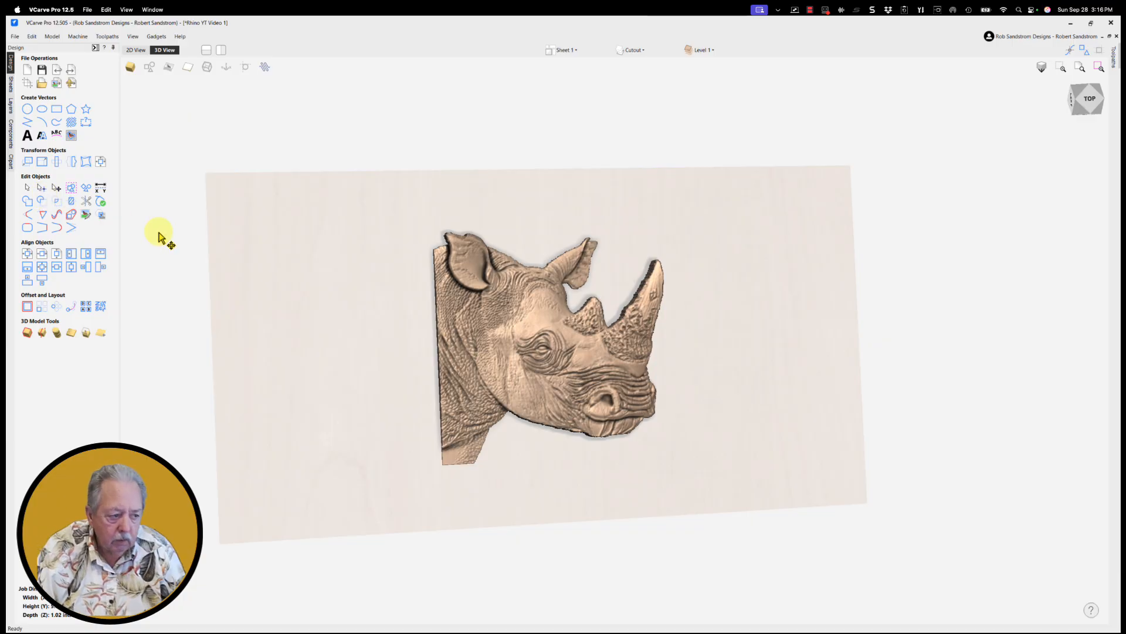
left_click(11, 132)
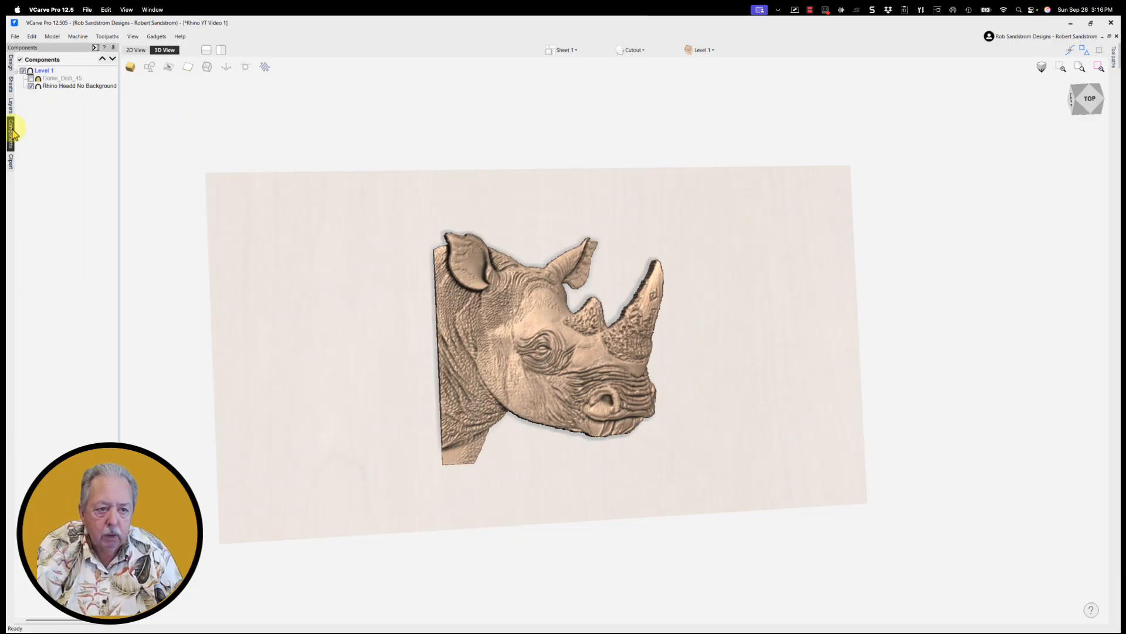
left_click(30, 79)
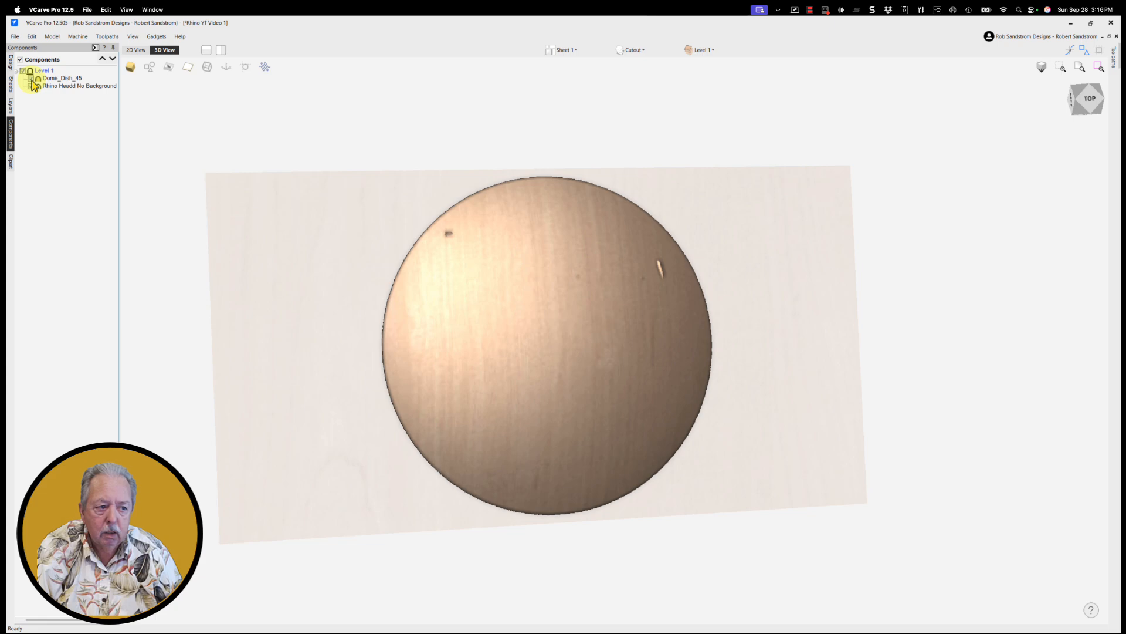
right_click(69, 80)
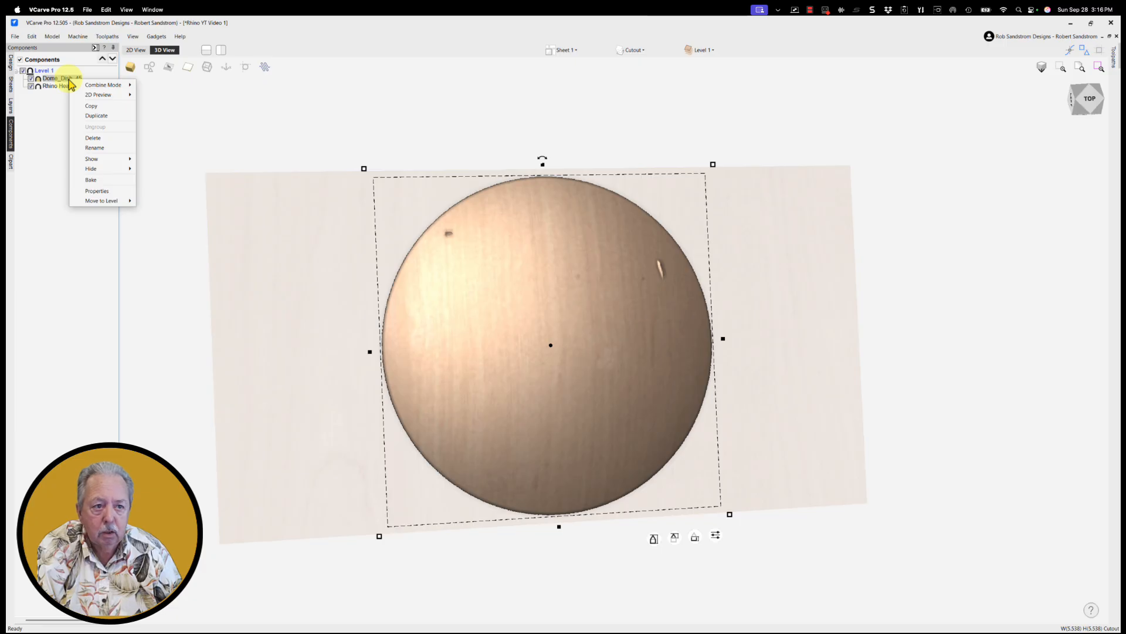
mouse_move(106, 89)
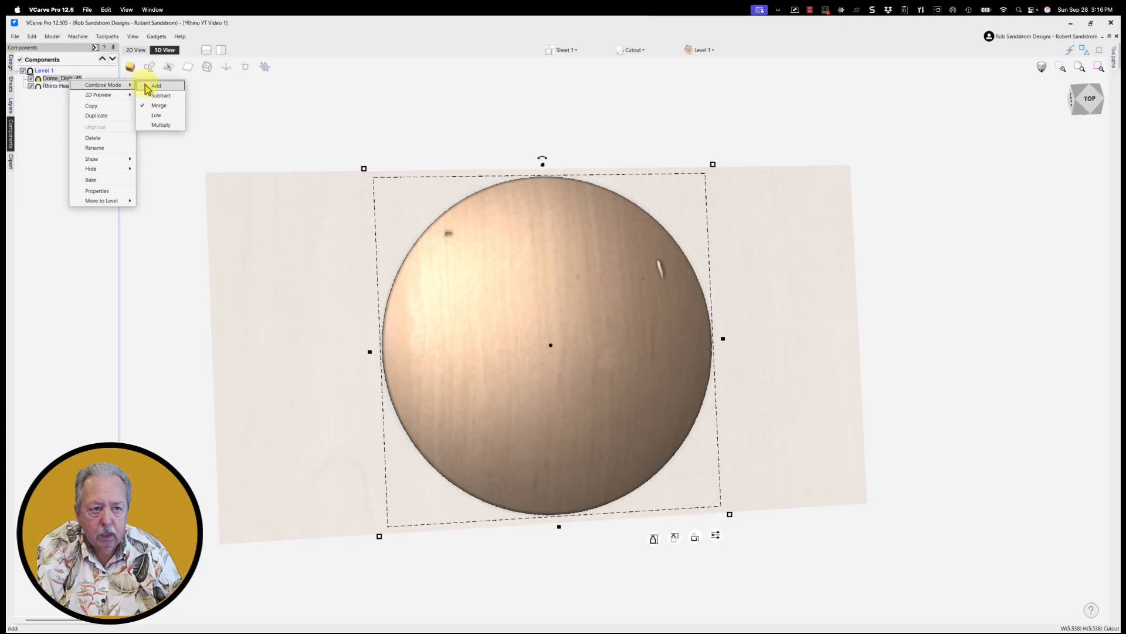
left_click(160, 95)
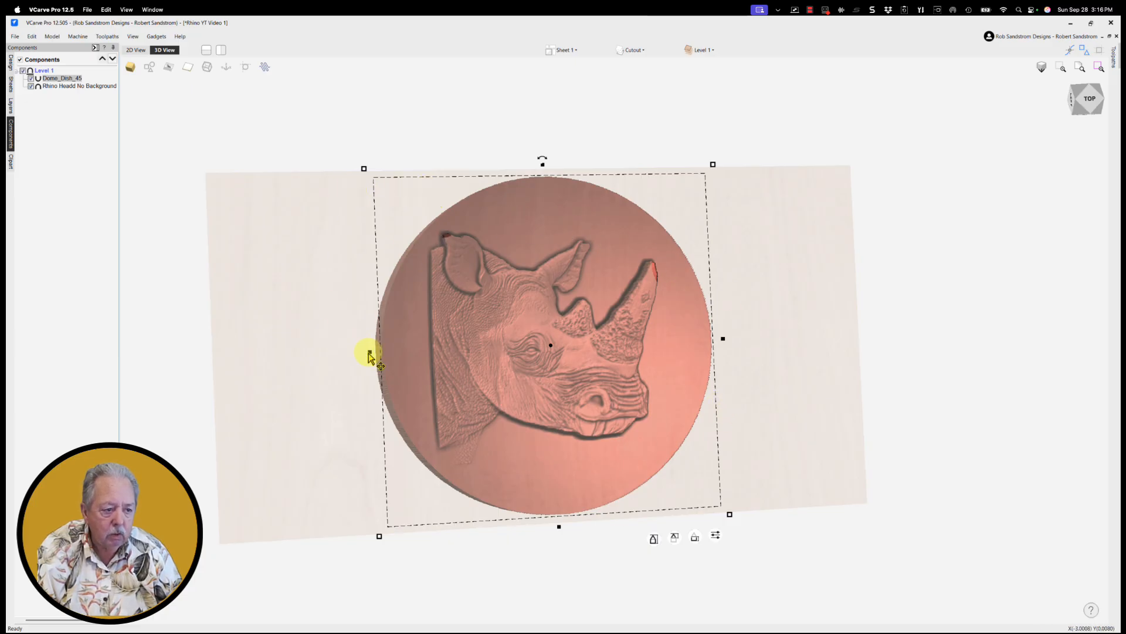
- Stretch the Dome_Dish_45 component horizontally toward both sides of the sheet to form a wide oval, keeping its height
left_click_drag(371, 354, 288, 351)
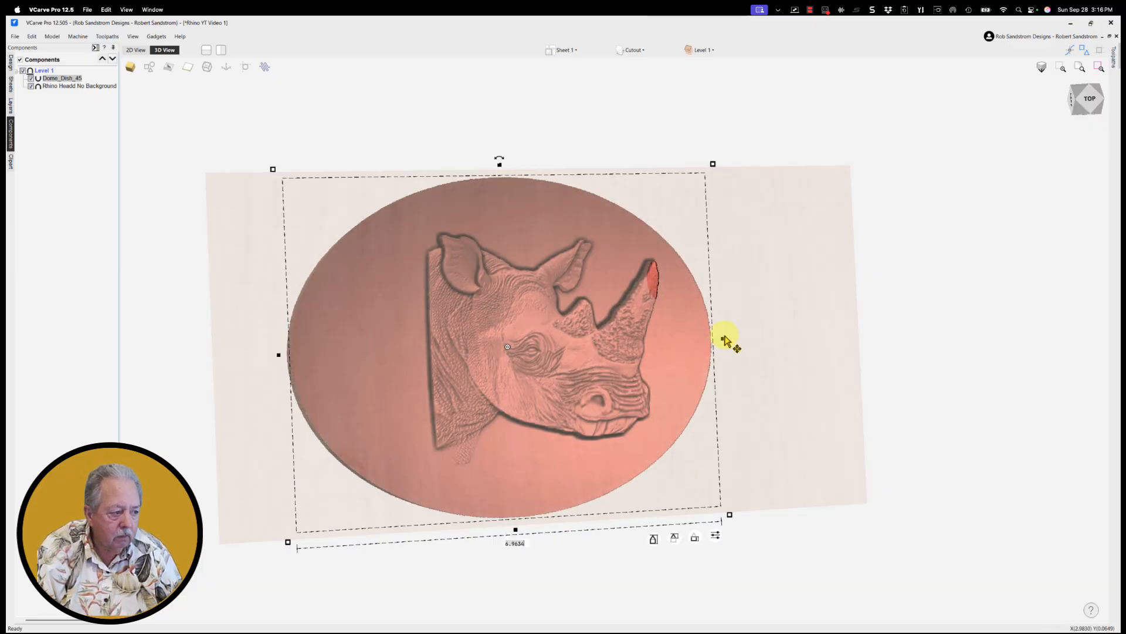
left_click_drag(725, 339, 754, 341)
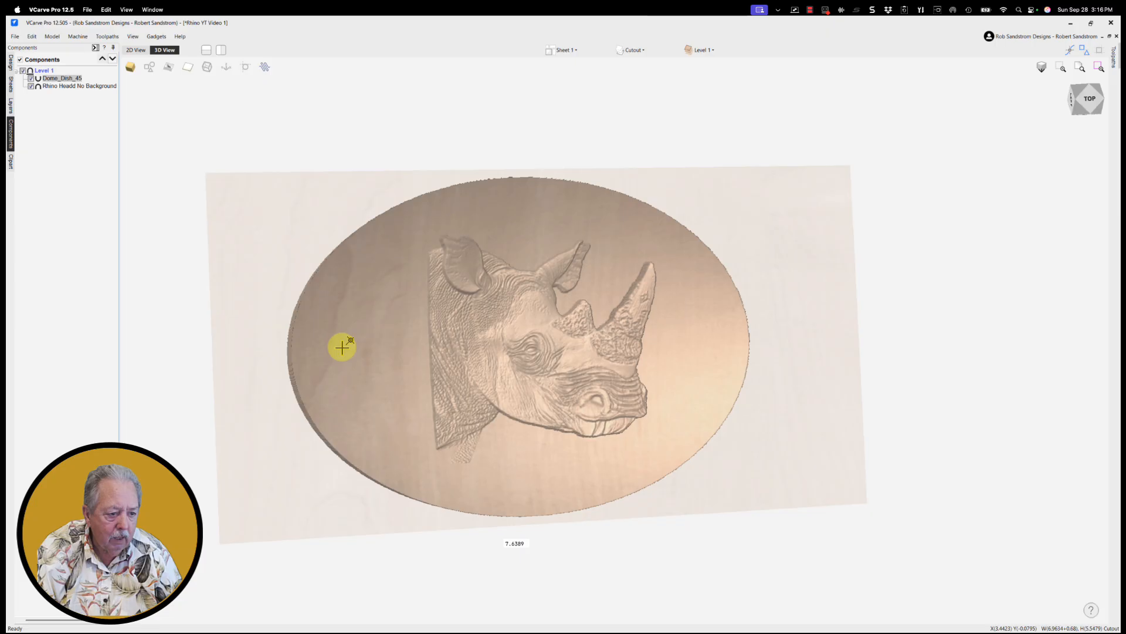
left_click(282, 359)
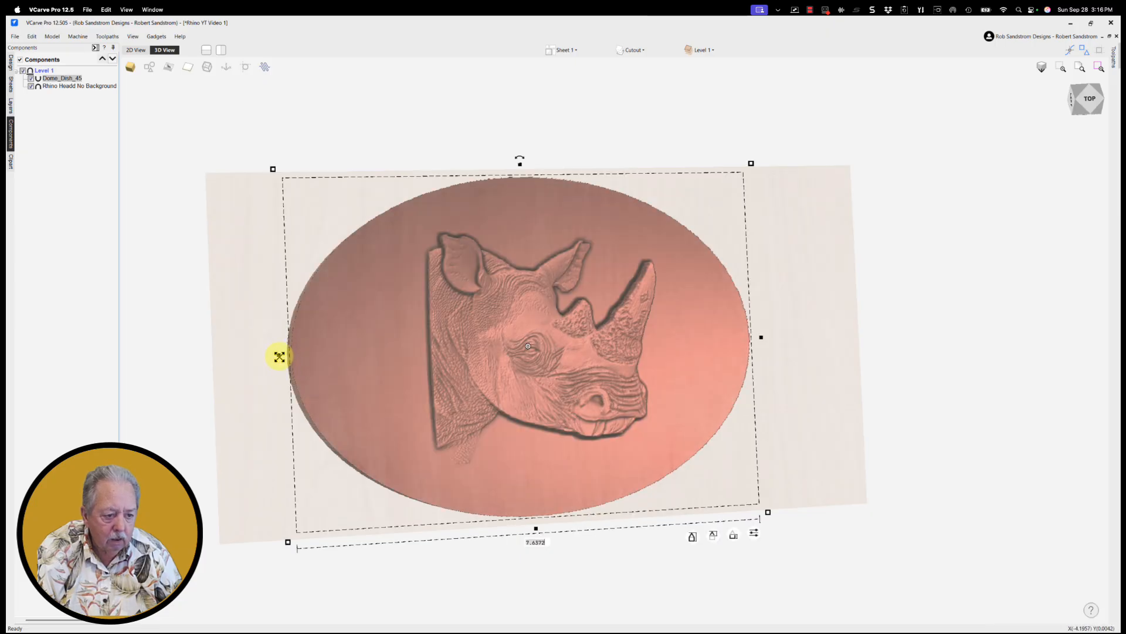
left_click_drag(279, 356, 301, 352)
- Select the rhino head component and enlarge it proportionally to about 4.67 × 4.64 inches inside the oval
left_click(88, 87)
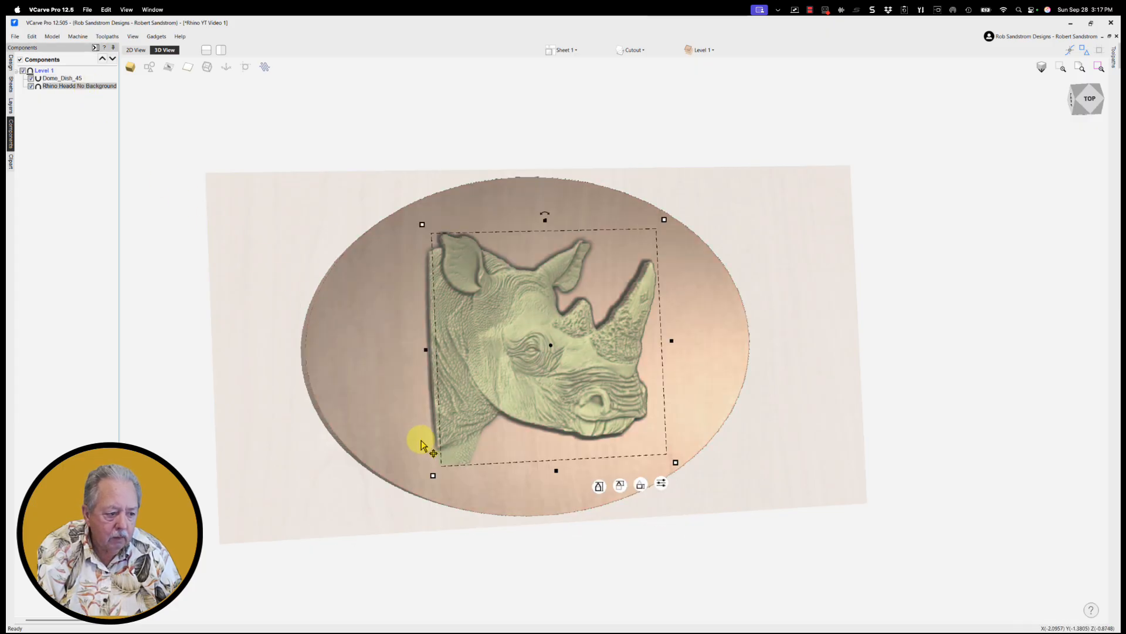
left_click_drag(433, 476, 432, 476)
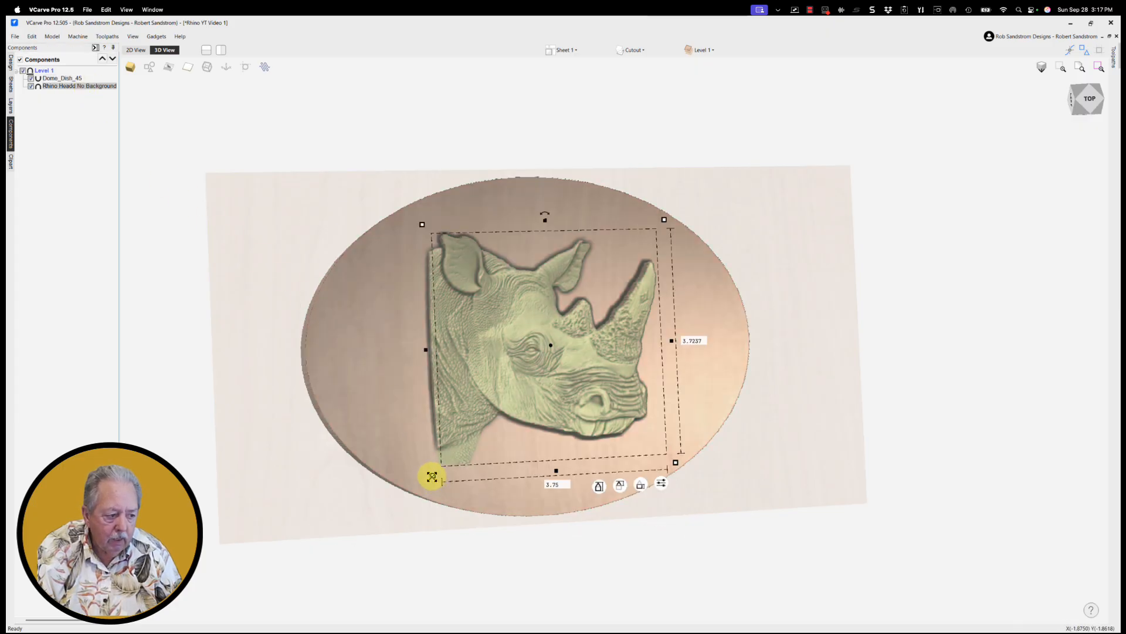
key("Tab")
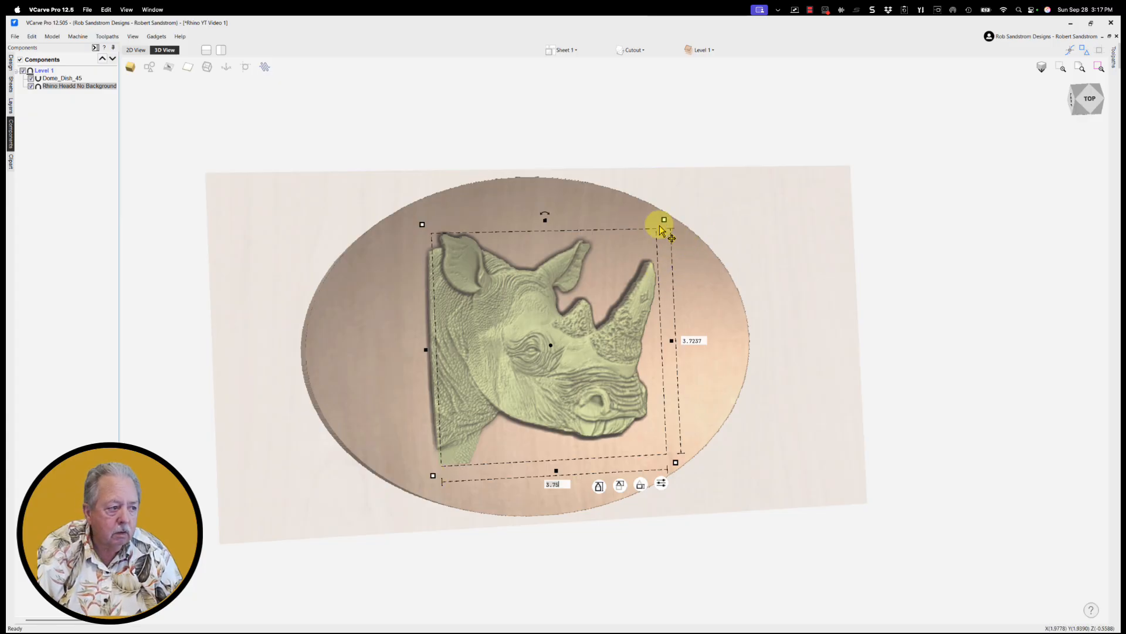
left_click_drag(664, 218, 681, 200)
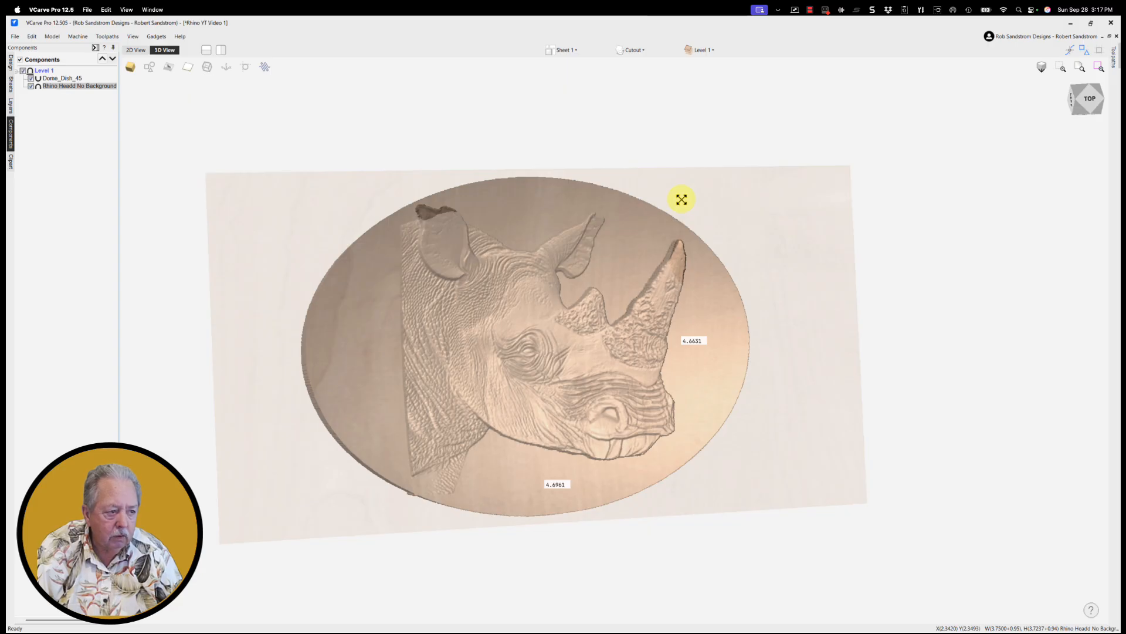
left_click_drag(680, 197, 679, 195)
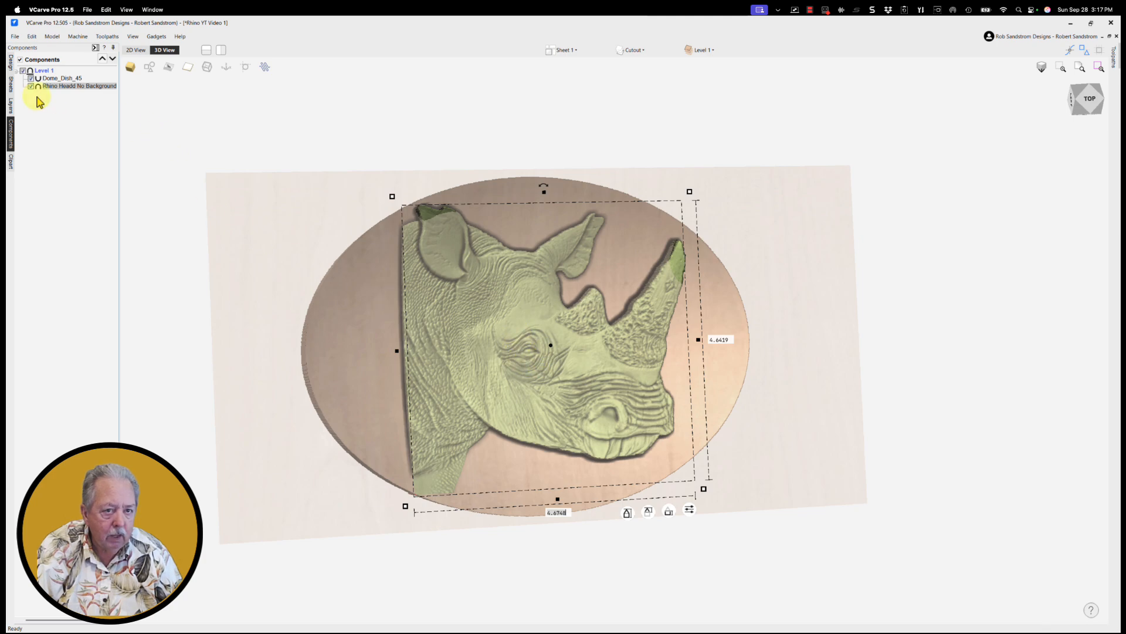
- Move the rhino head's center to about X -0.12, Y -0.08 inches on the oval and deselect it
left_click(11, 68)
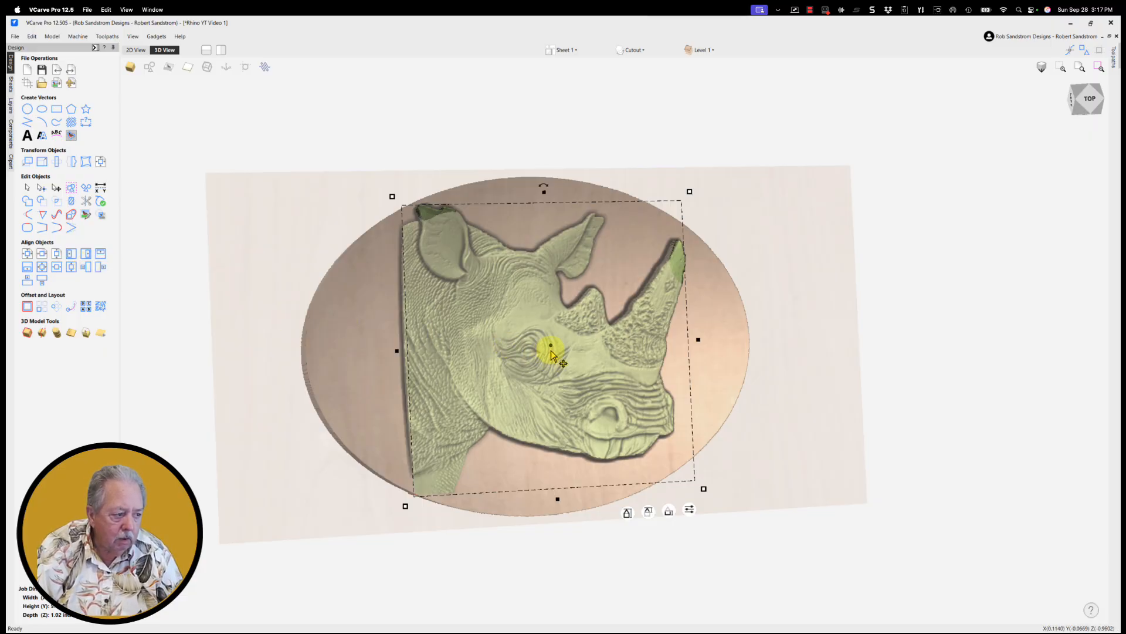
left_click_drag(551, 349, 543, 352)
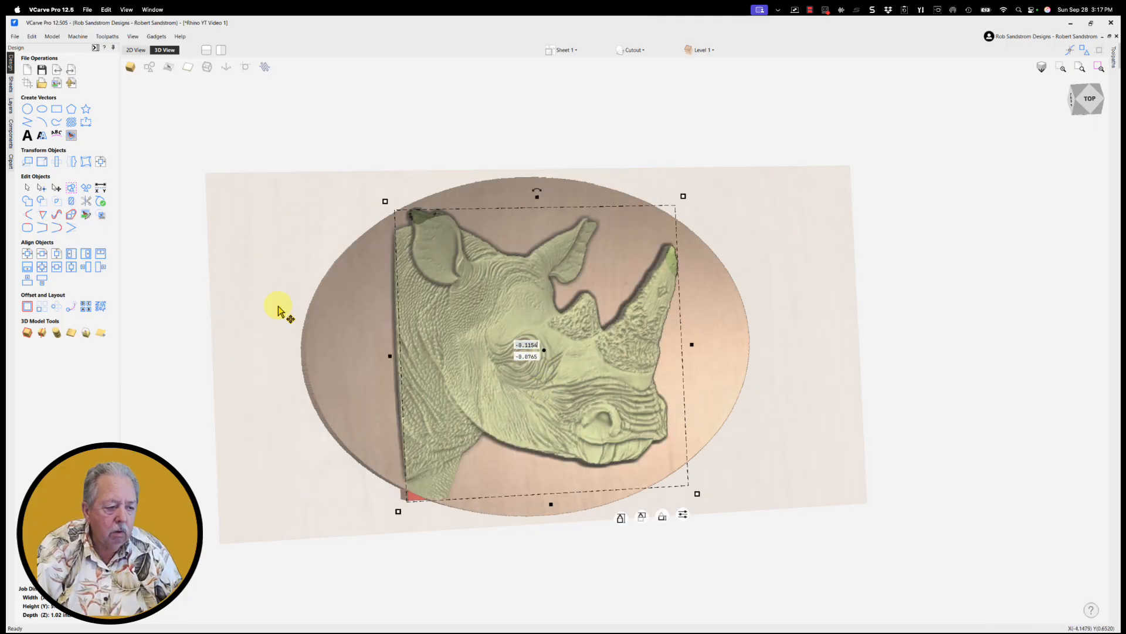
left_click(214, 293)
- Inspect the recessed oval and rhino head from an angle and check the overall model height in Scale Model Height
left_click_drag(243, 302, 441, 315)
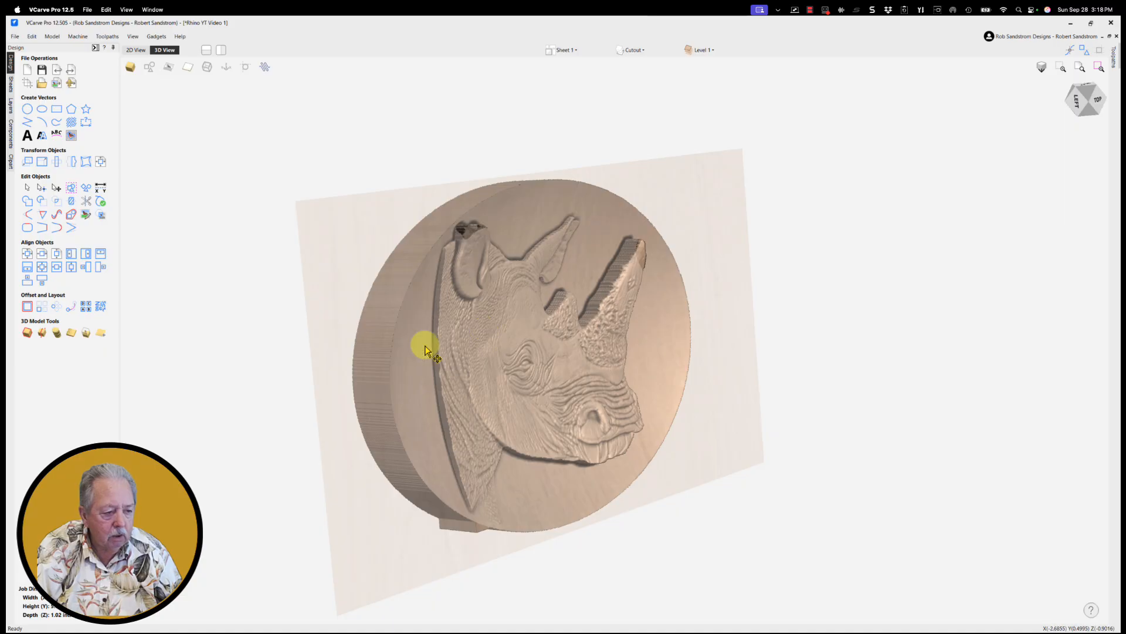
left_click_drag(374, 341, 276, 323)
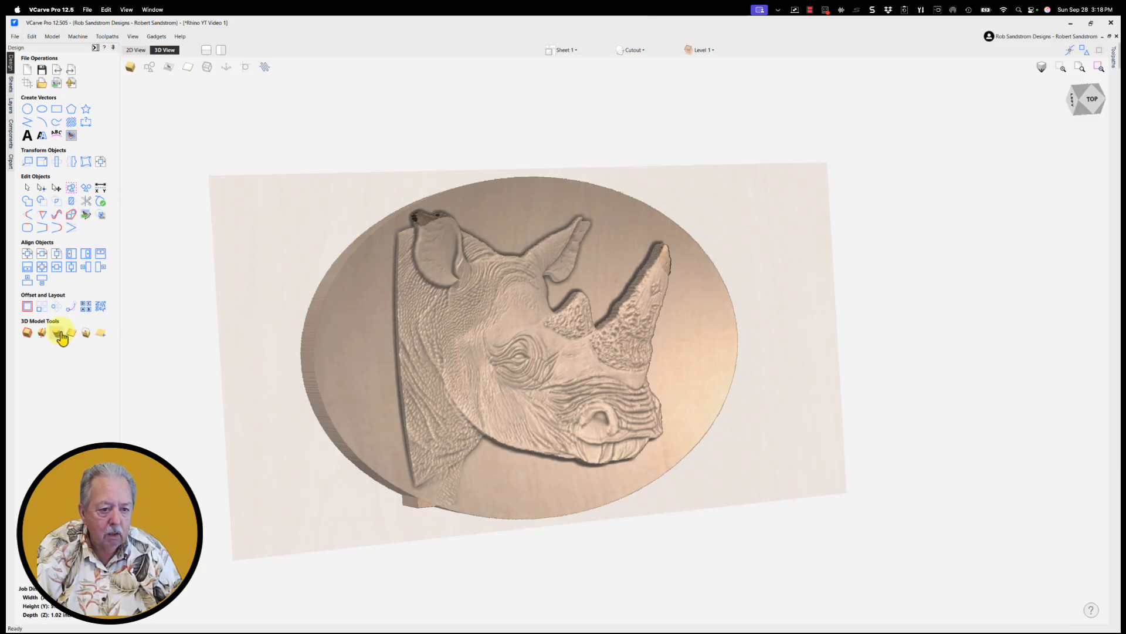
left_click(84, 334)
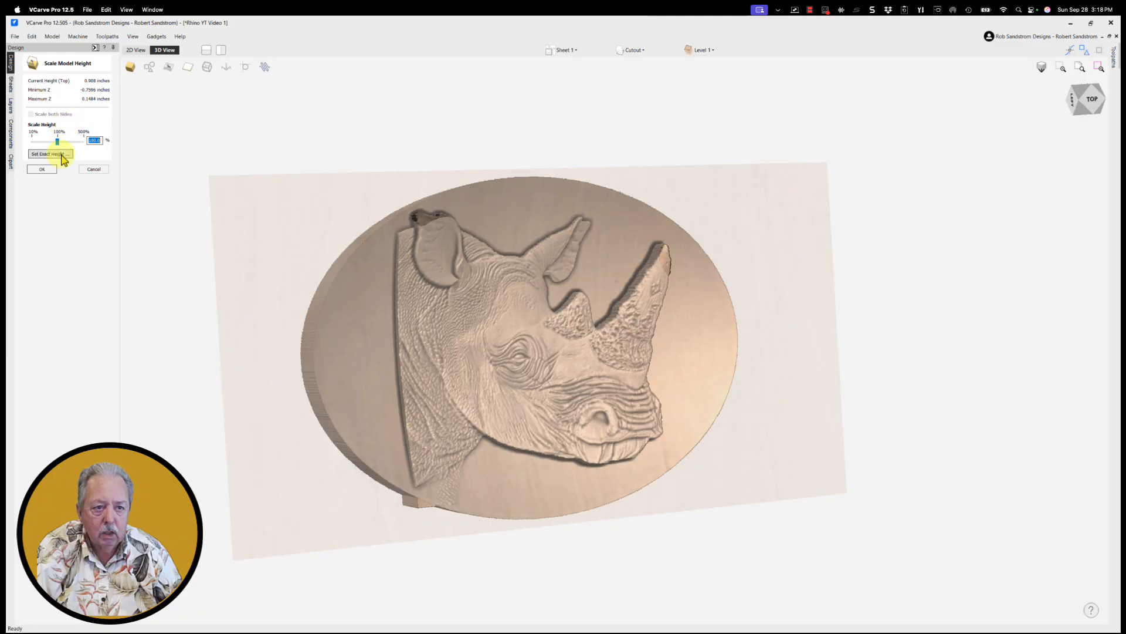
left_click(48, 170)
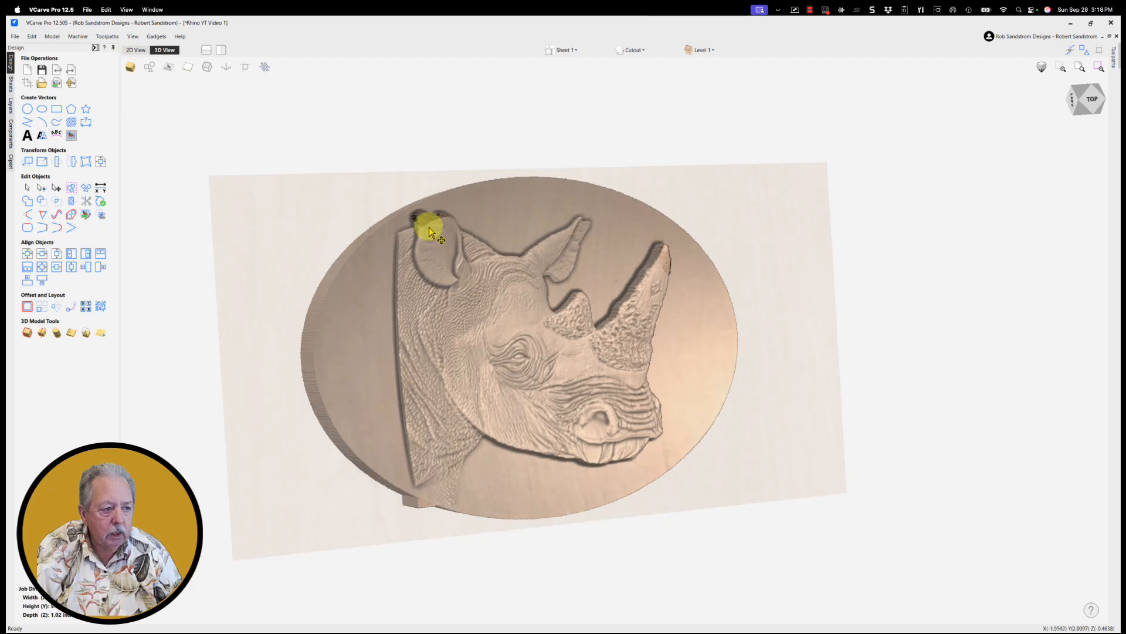
- Enable Fade in the rhino head's component properties and set its anchors from the oval's bottom edge to its top edge
left_click(10, 132)
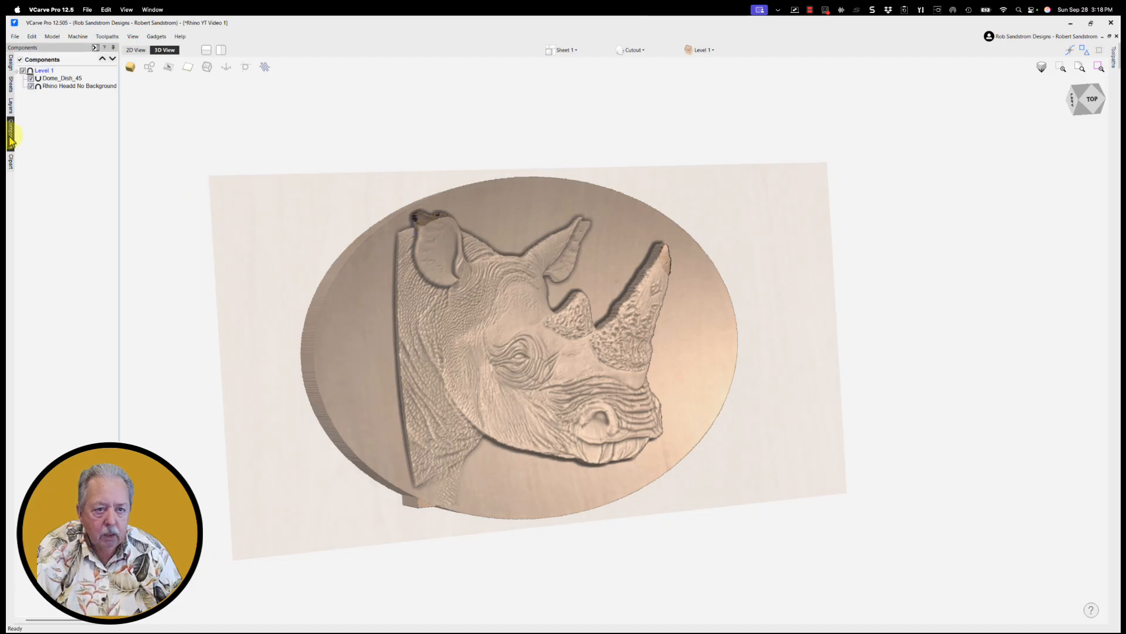
left_click(59, 88)
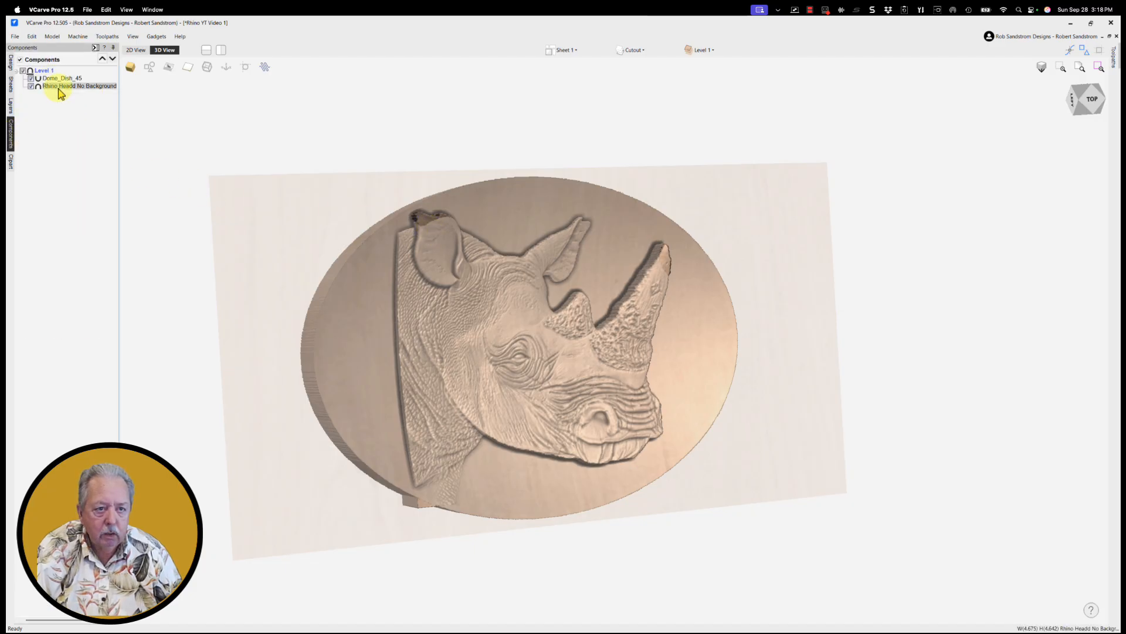
double_click(59, 88)
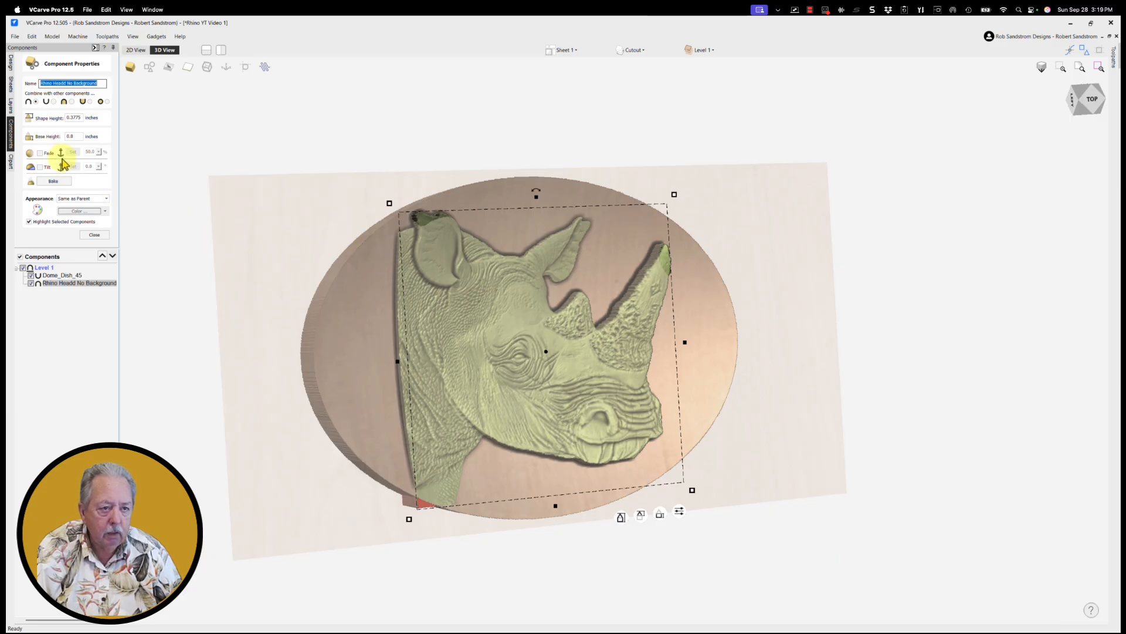
left_click(681, 515)
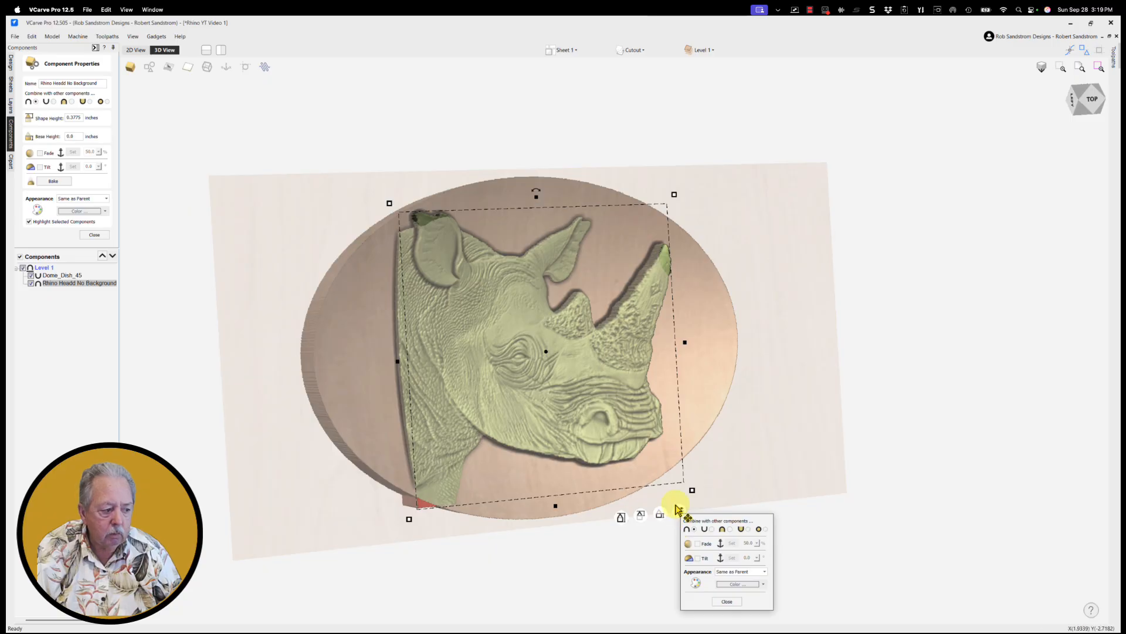
left_click(727, 601)
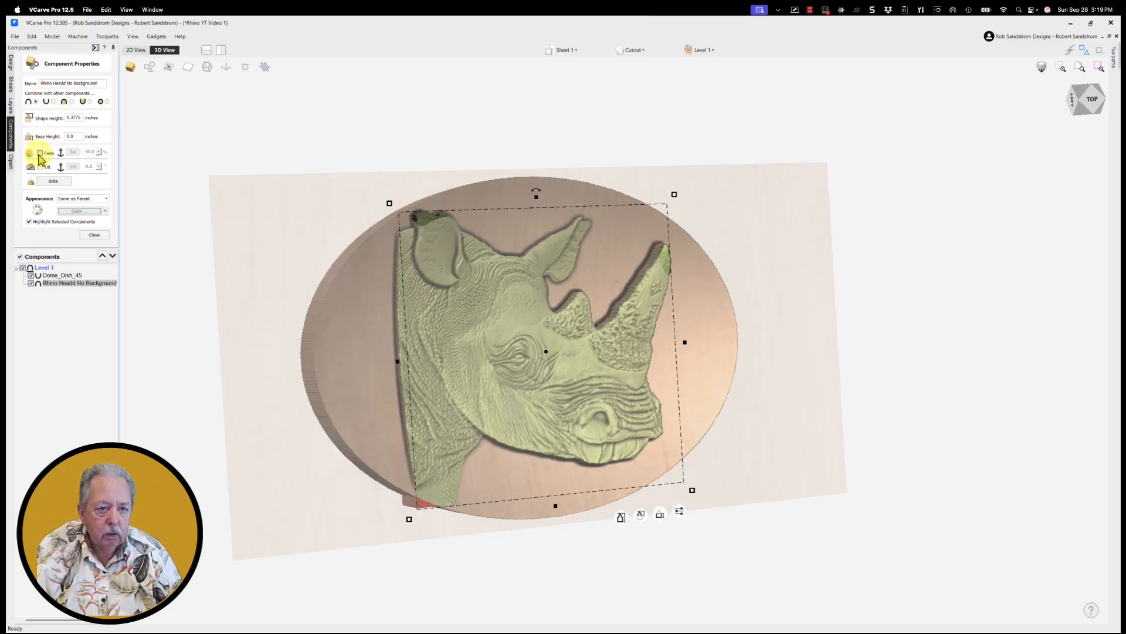
left_click(39, 153)
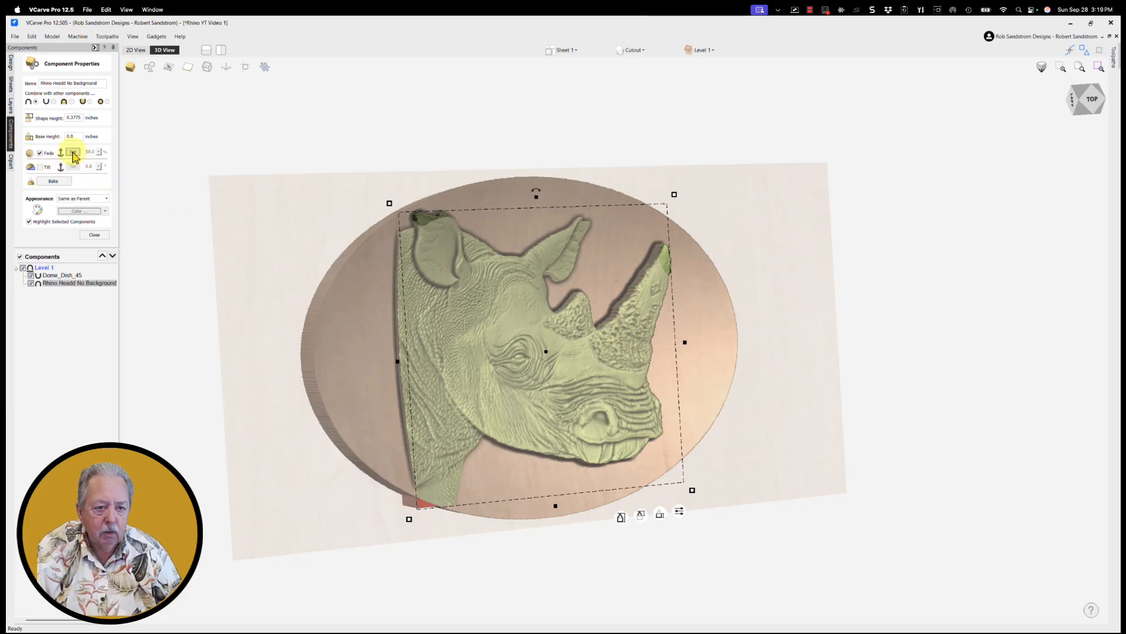
left_click(73, 152)
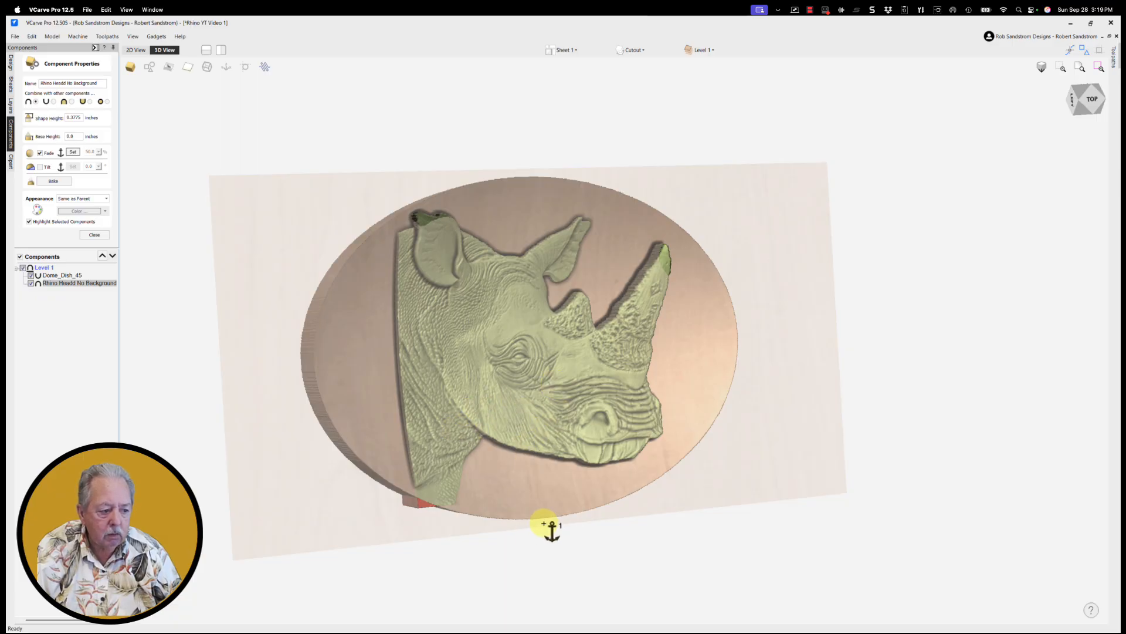
left_click_drag(543, 523, 540, 167)
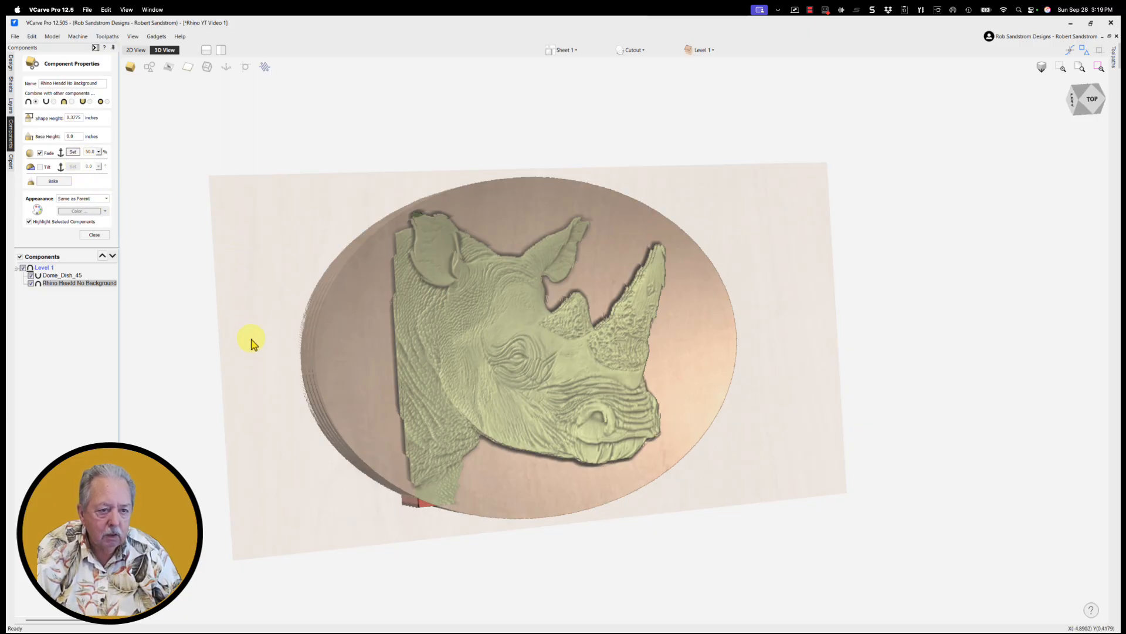
- Set the rhino head's fade to 87%, close its component properties and deselect it
left_click(100, 152)
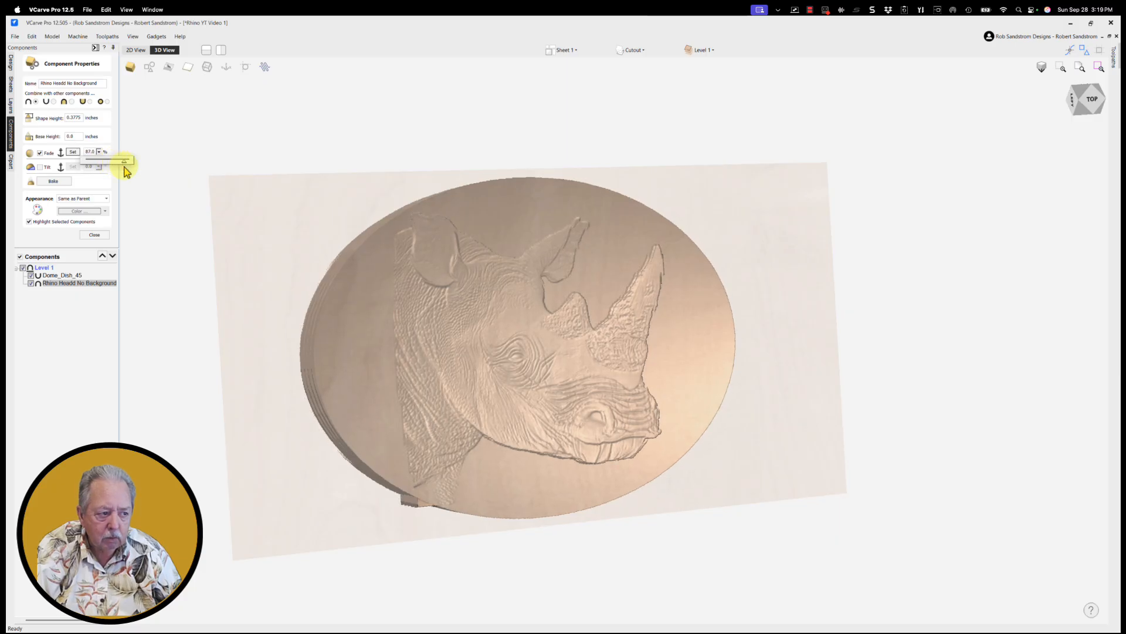
left_click(125, 167)
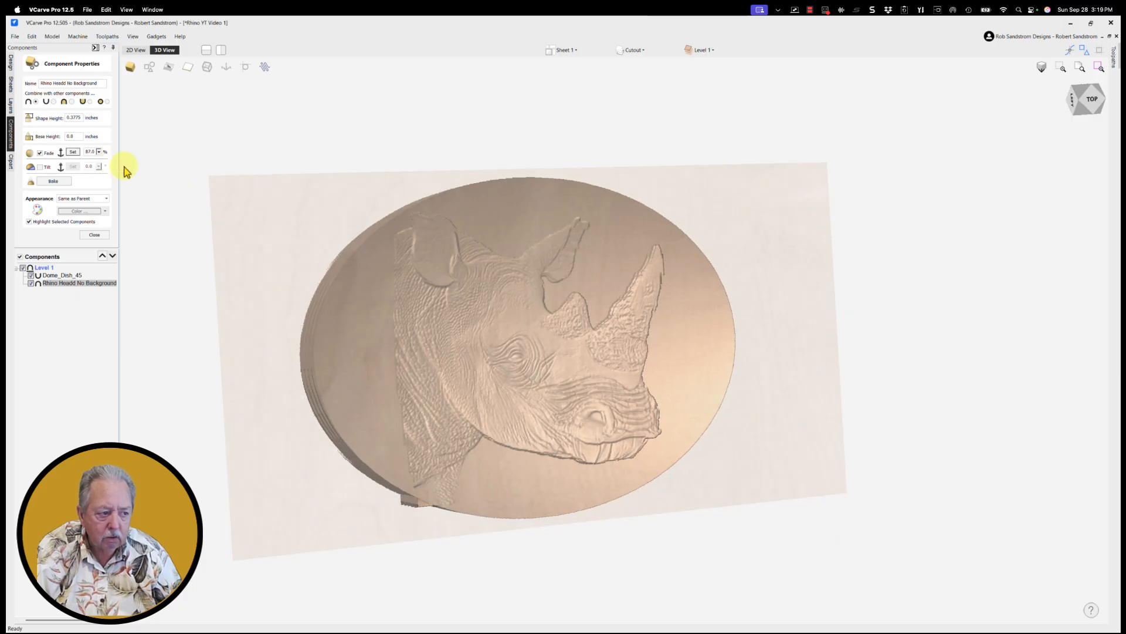
left_click(91, 236)
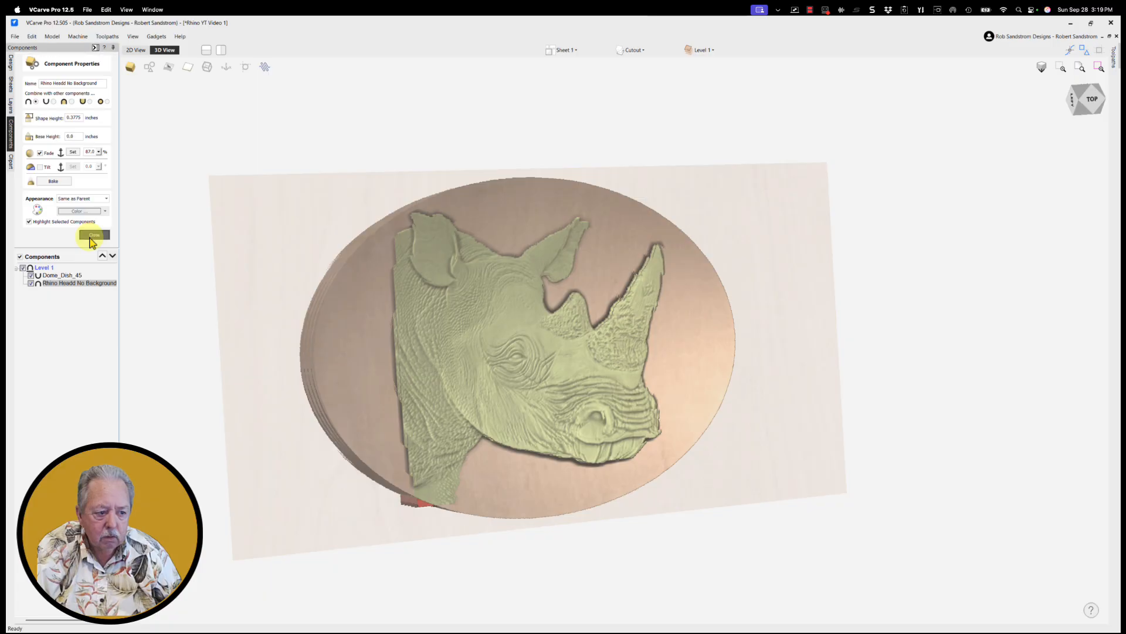
left_click(259, 294)
- Inspect the rhino head's lower neck corner against the oval's edge from above and check the head's component properties
mouse_move(249, 302)
left_mouse_down()
mouse_move(539, 341)
mouse_move(410, 312)
mouse_move(348, 319)
mouse_move(267, 284)
mouse_move(237, 299)
mouse_move(311, 362)
mouse_move(290, 339)
left_mouse_up()
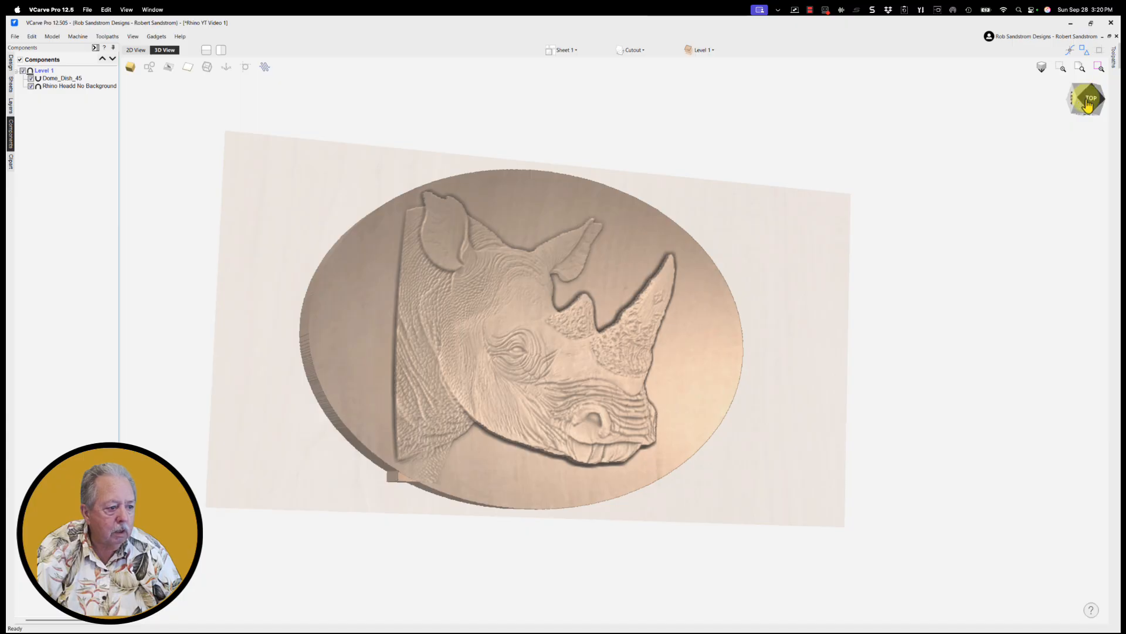
left_click(1086, 119)
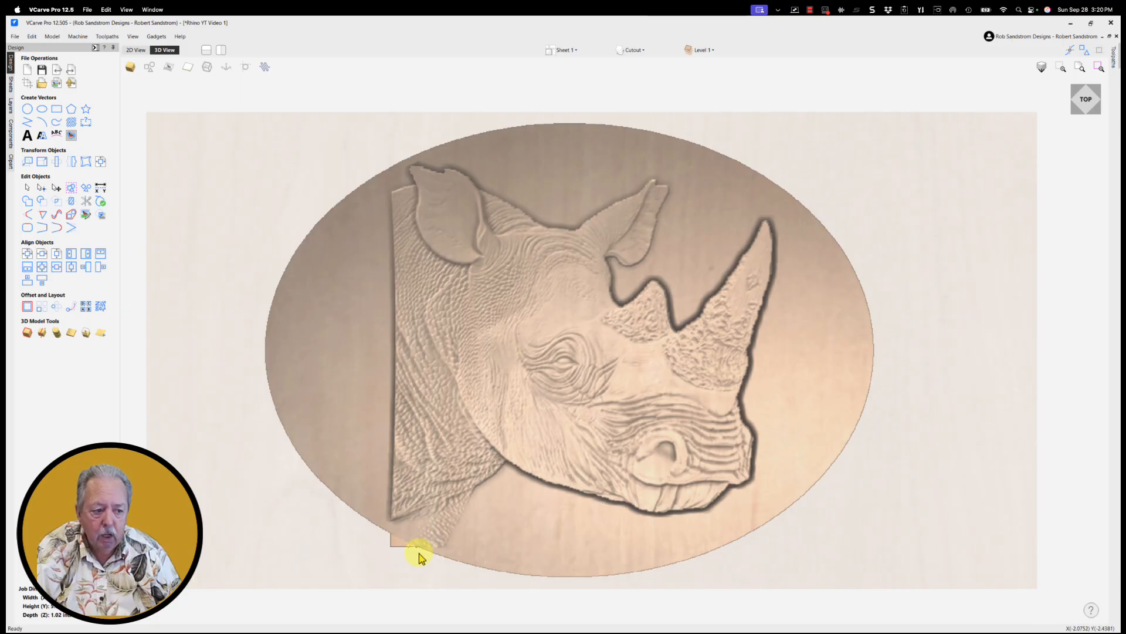
left_click(437, 502)
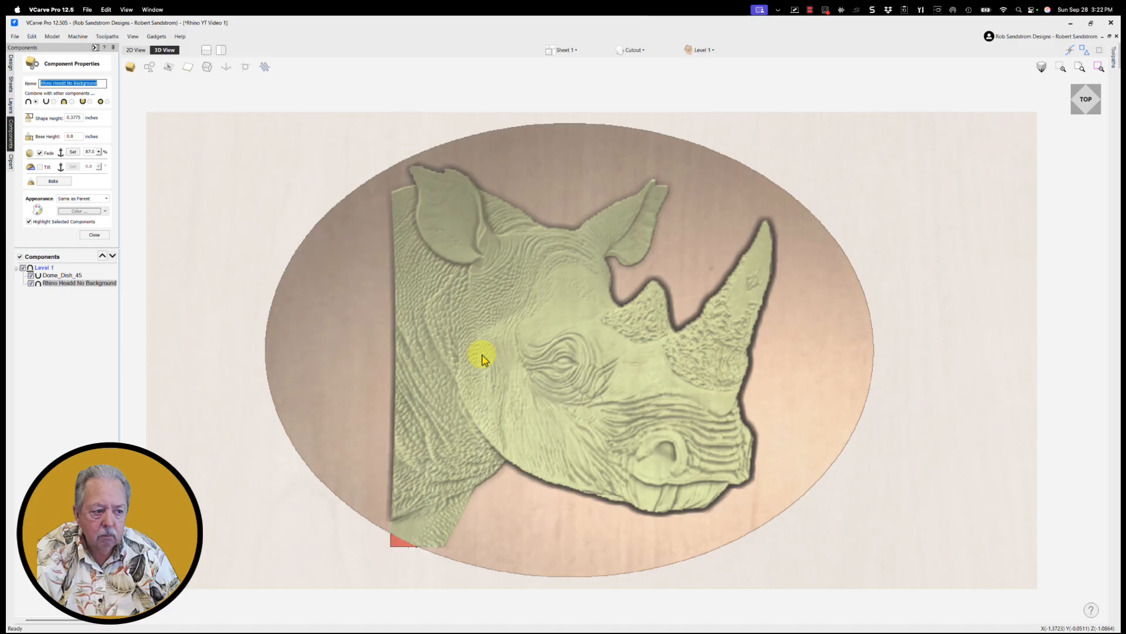
double_click(482, 355)
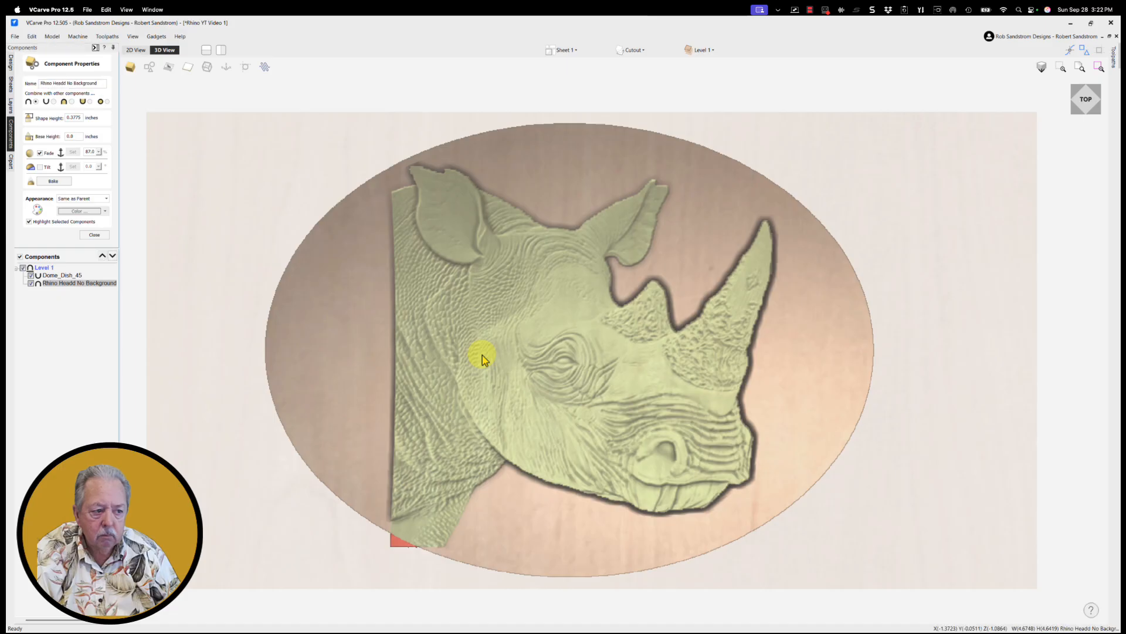
left_click(96, 235)
- Shrink the rhino head to about 4.5 × 4.47 inches to fit inside the oval, hiding Dome_Dish_45 temporarily, and deselect it
left_click(61, 87)
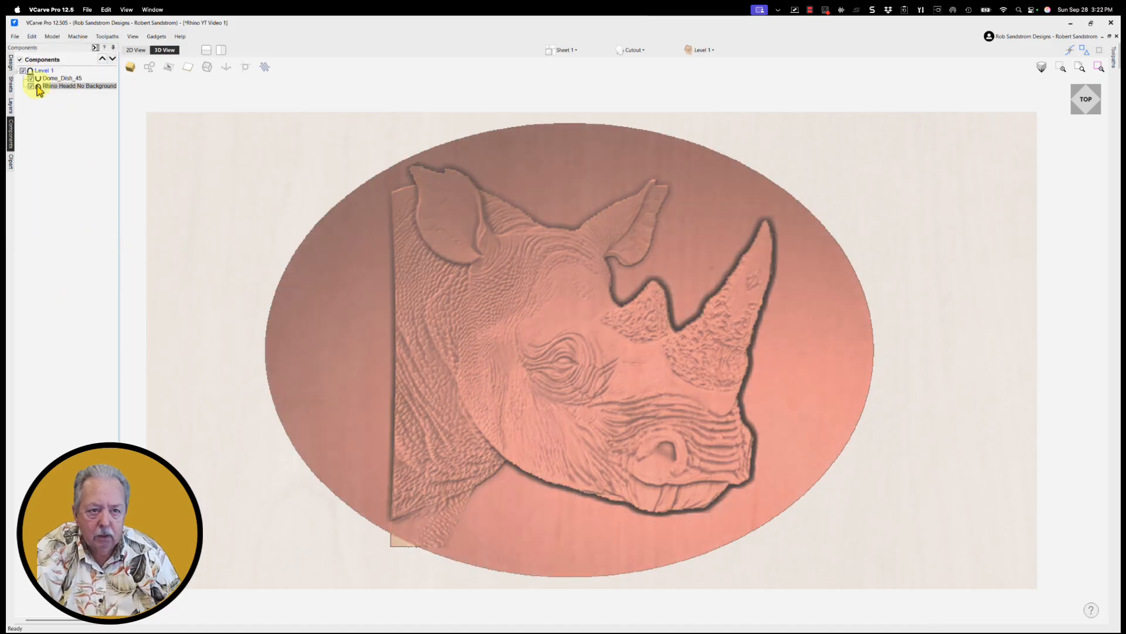
left_click(30, 78)
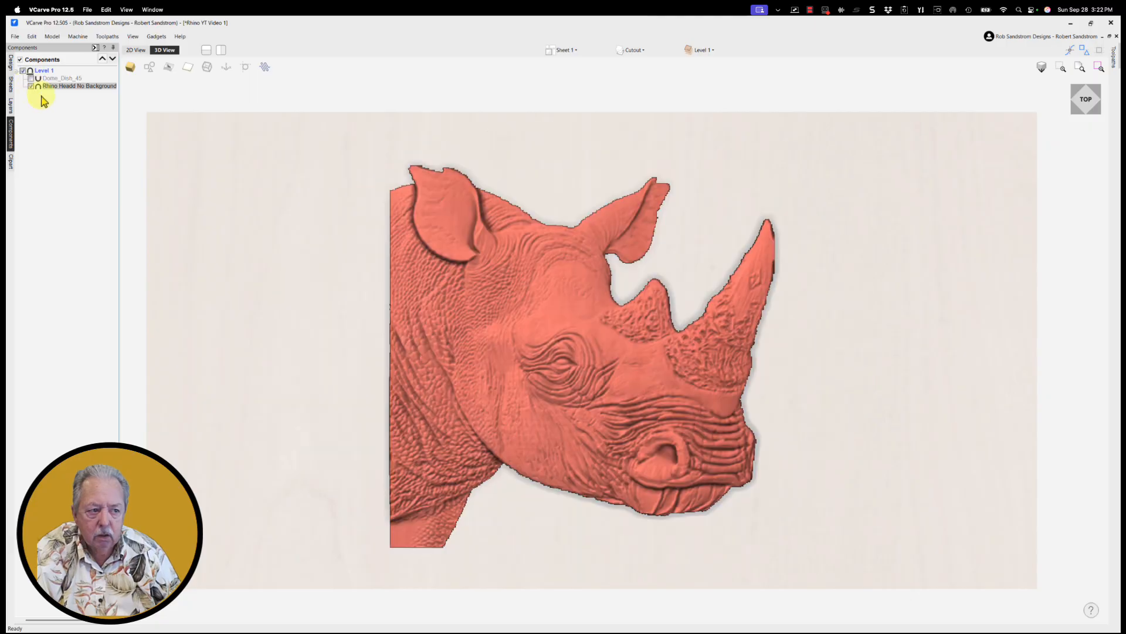
left_click(531, 411)
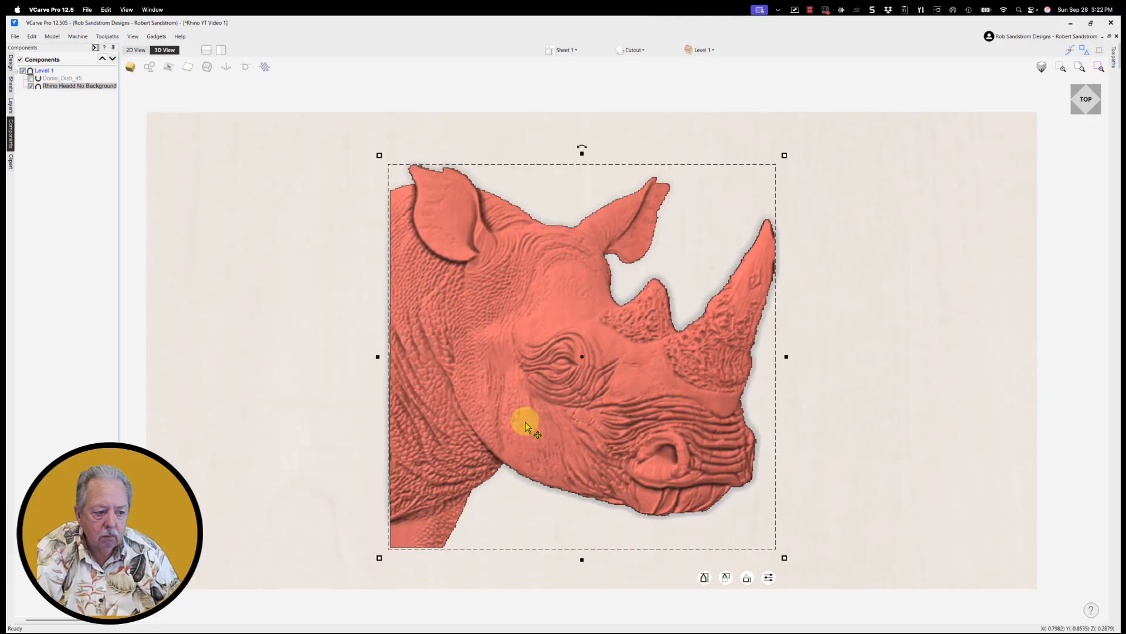
mouse_move(379, 558)
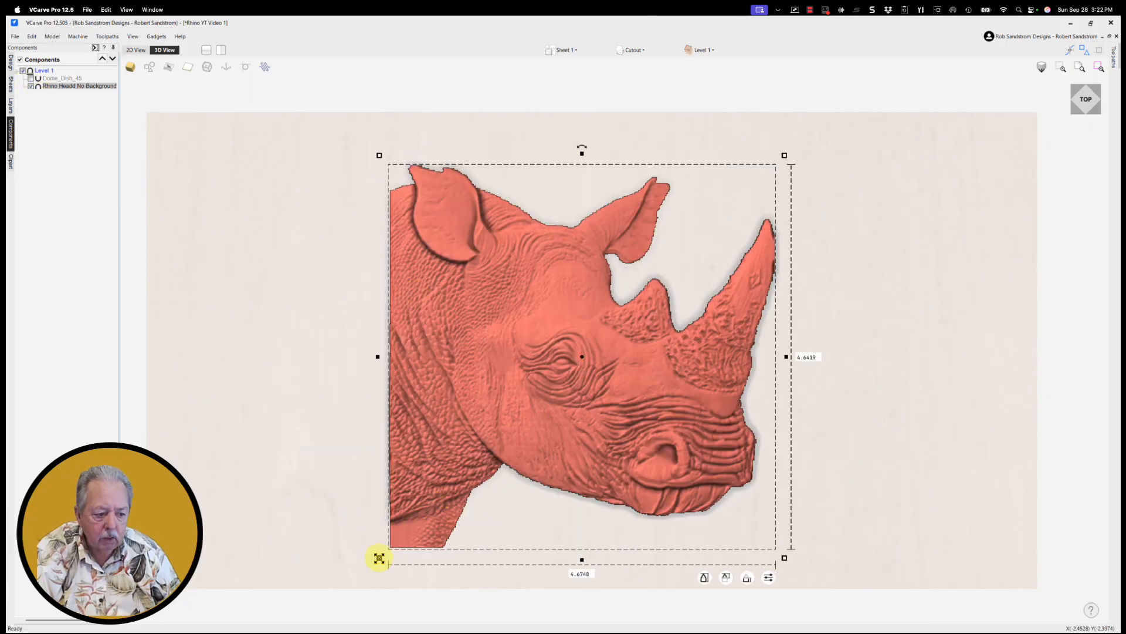
left_click_drag(380, 557, 407, 524)
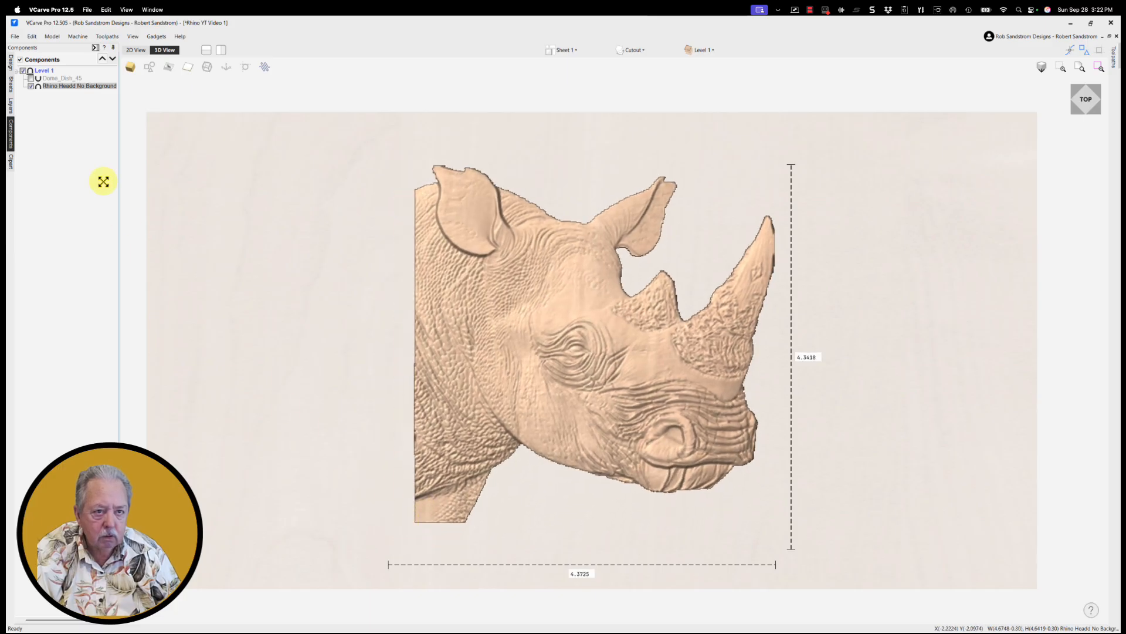
left_click(31, 78)
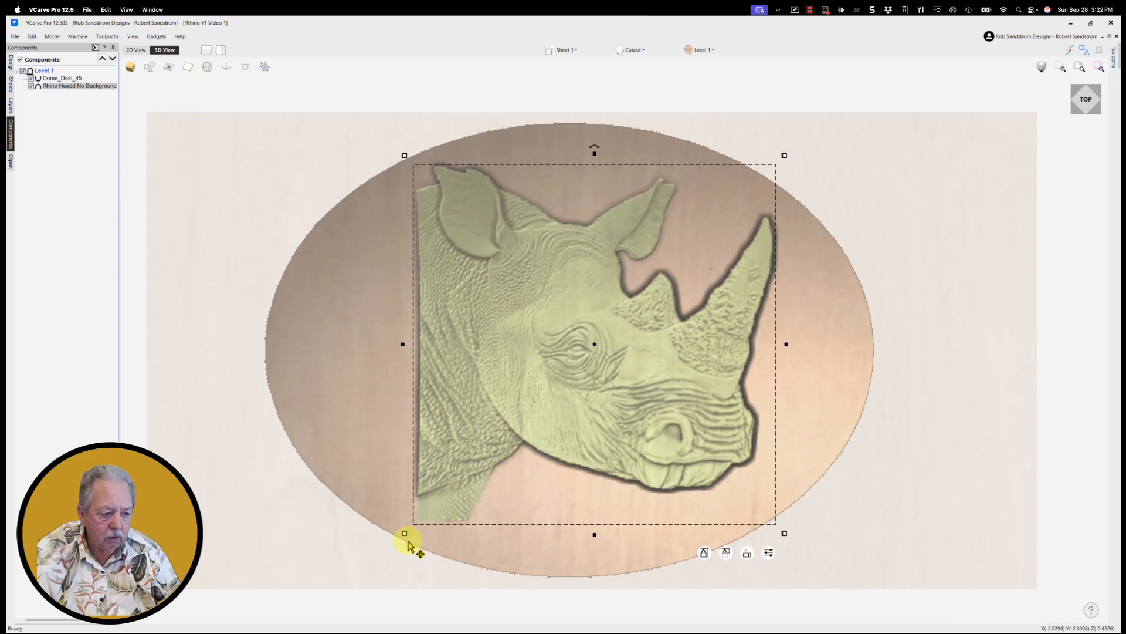
left_click_drag(404, 533, 395, 536)
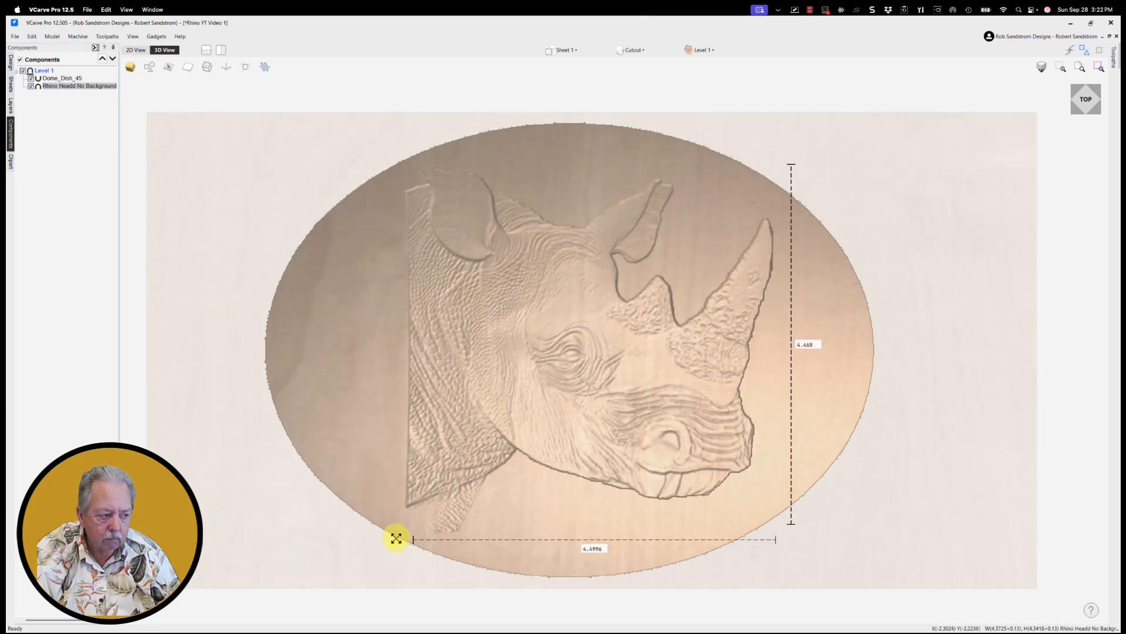
left_click(221, 204)
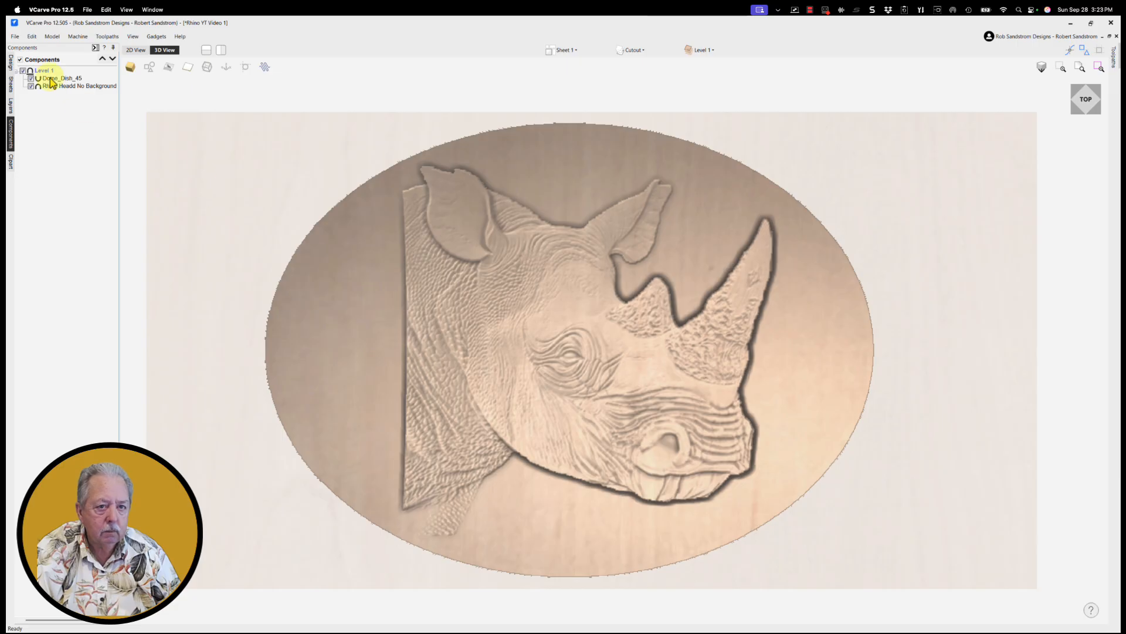
- Add a zero plane component across the whole sheet around the oval
left_click(10, 62)
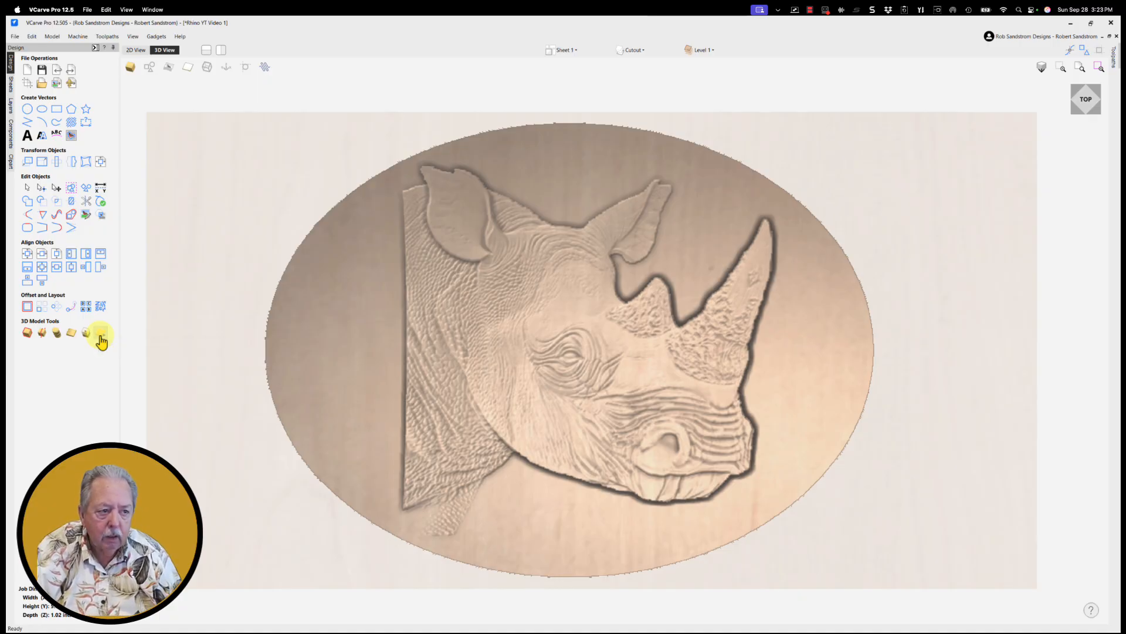
left_click(100, 334)
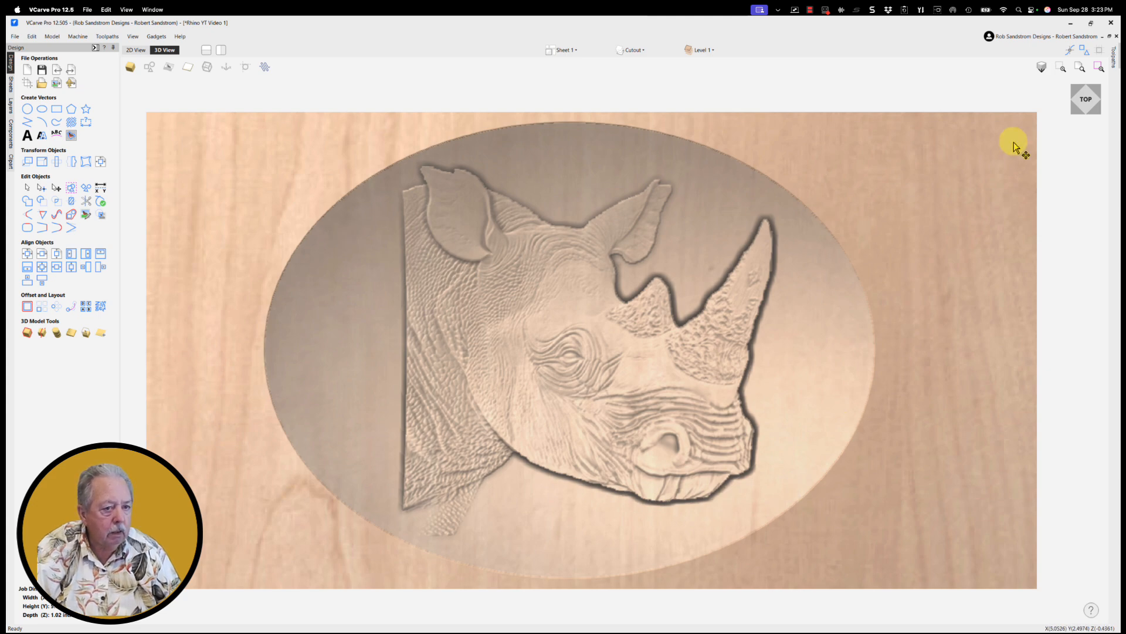
- Set 3D Roughing 2 to the Material Boundary limit and 3D Raster strategy, calculate it and close the toolpath form
left_click(1112, 59)
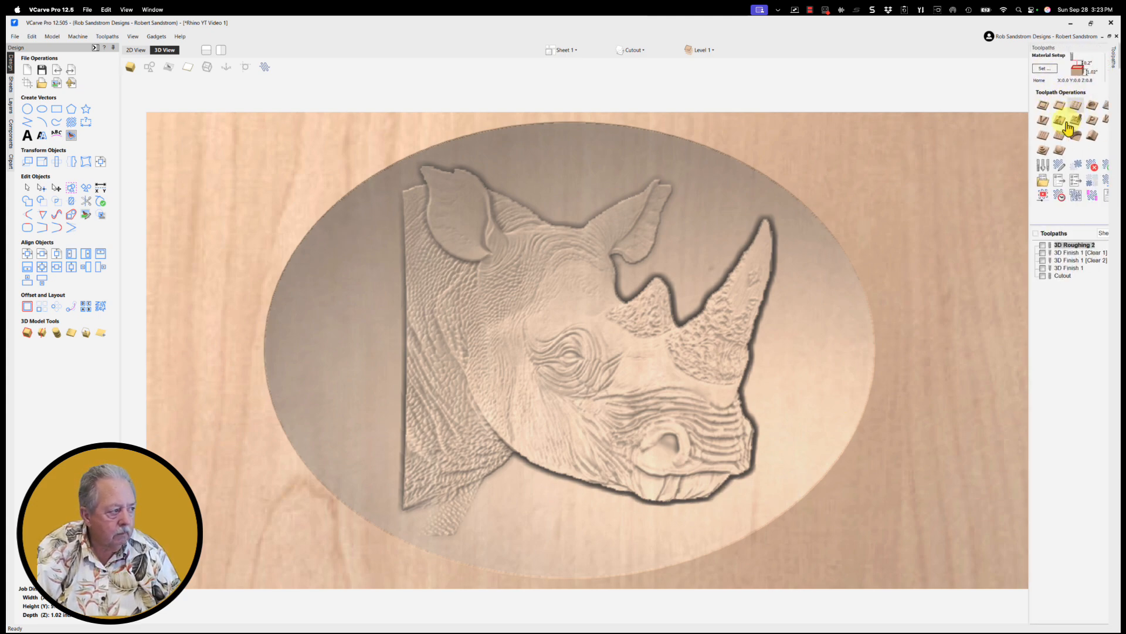
left_click(1104, 48)
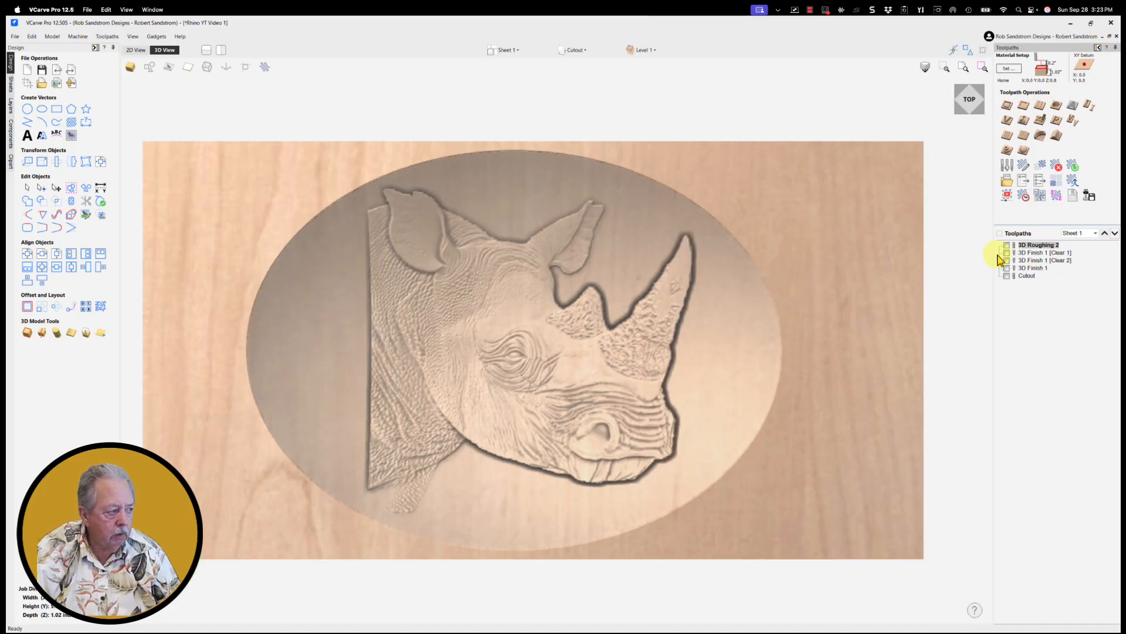
double_click(1037, 245)
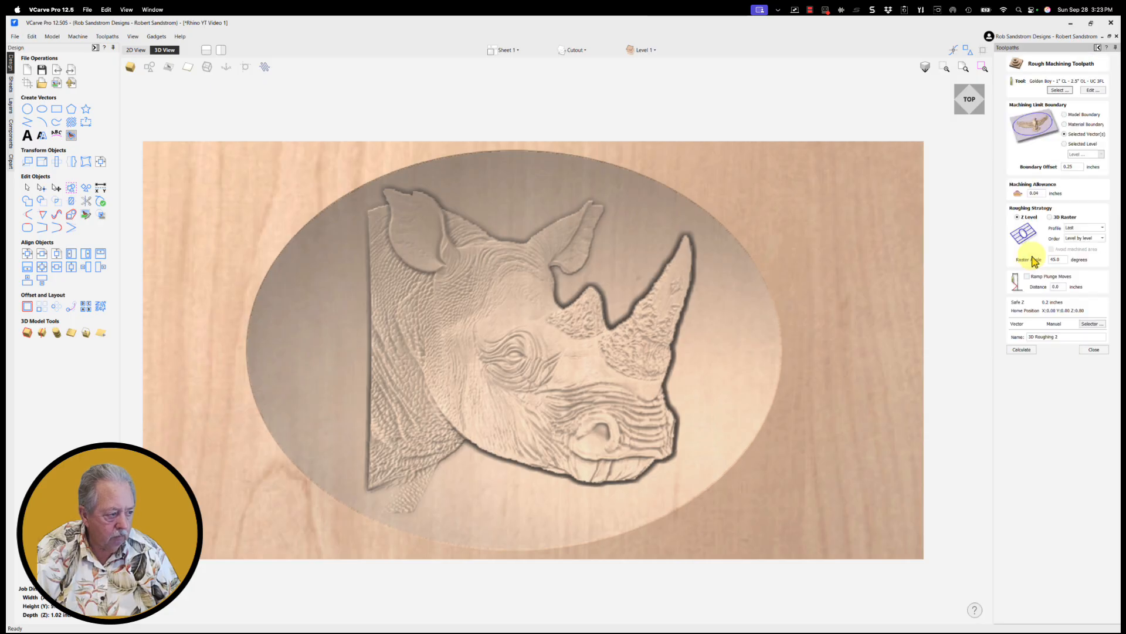
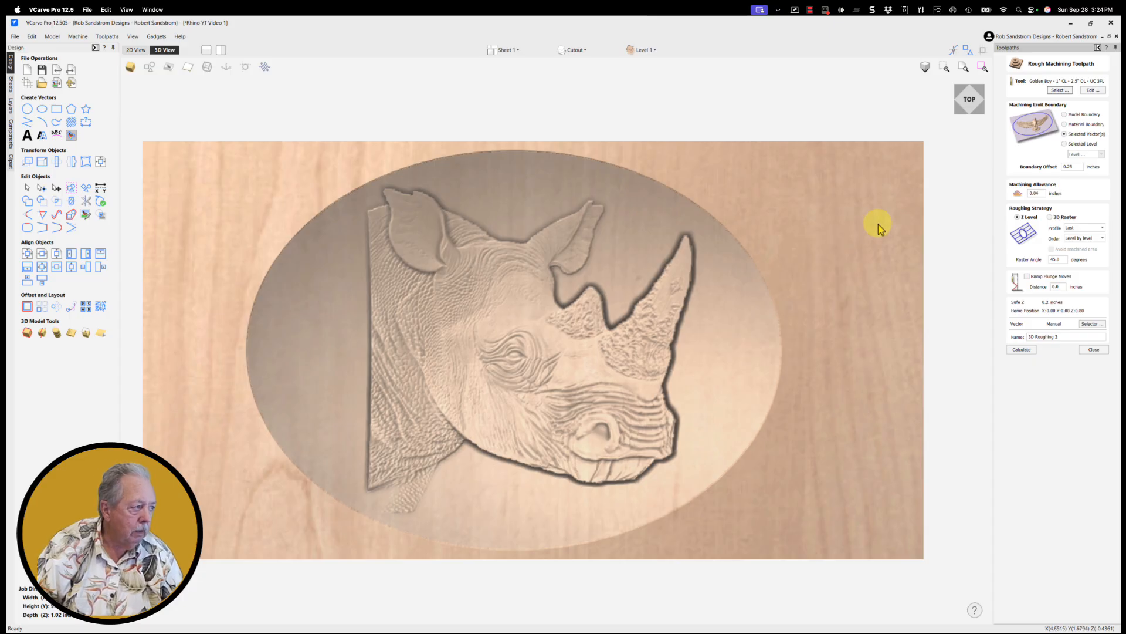
left_click(1064, 124)
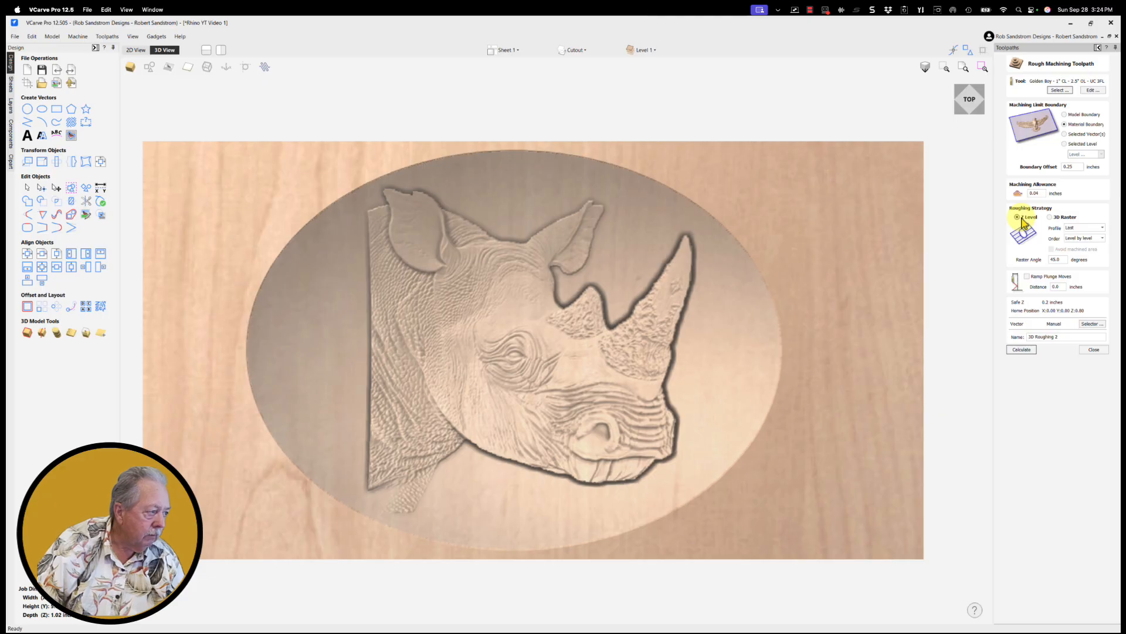
left_click(1049, 218)
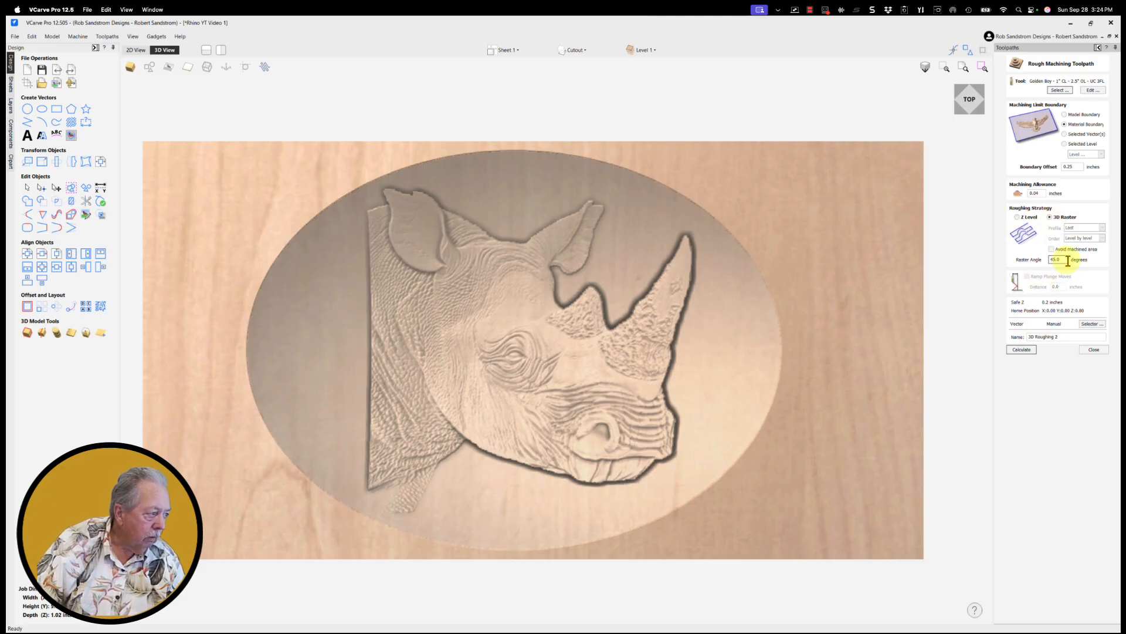
left_click(1030, 352)
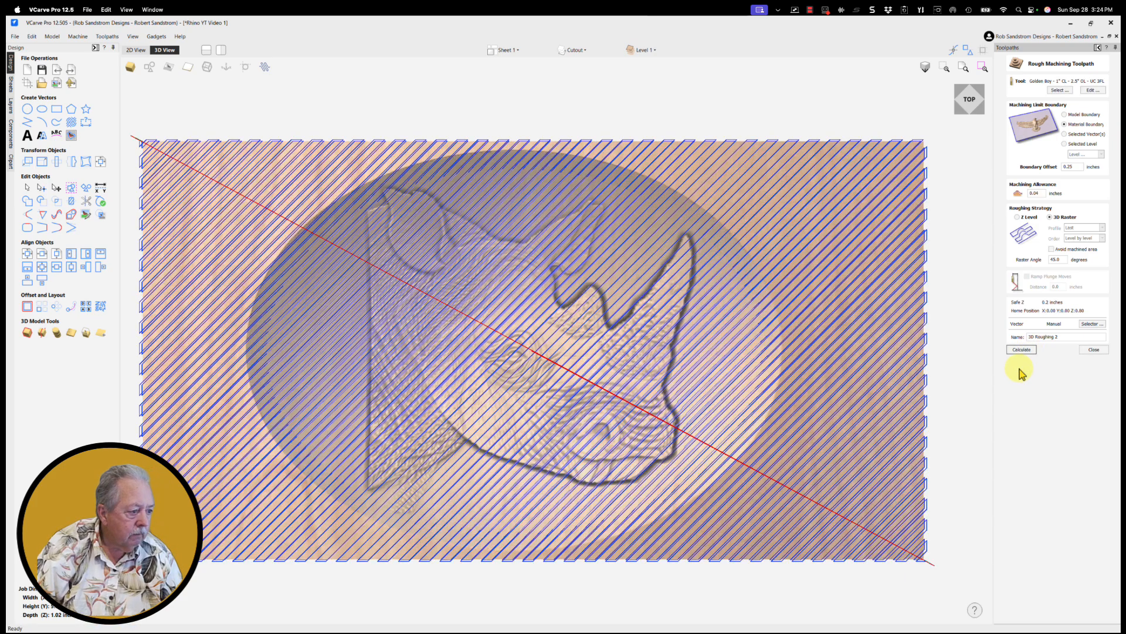
left_click(1094, 350)
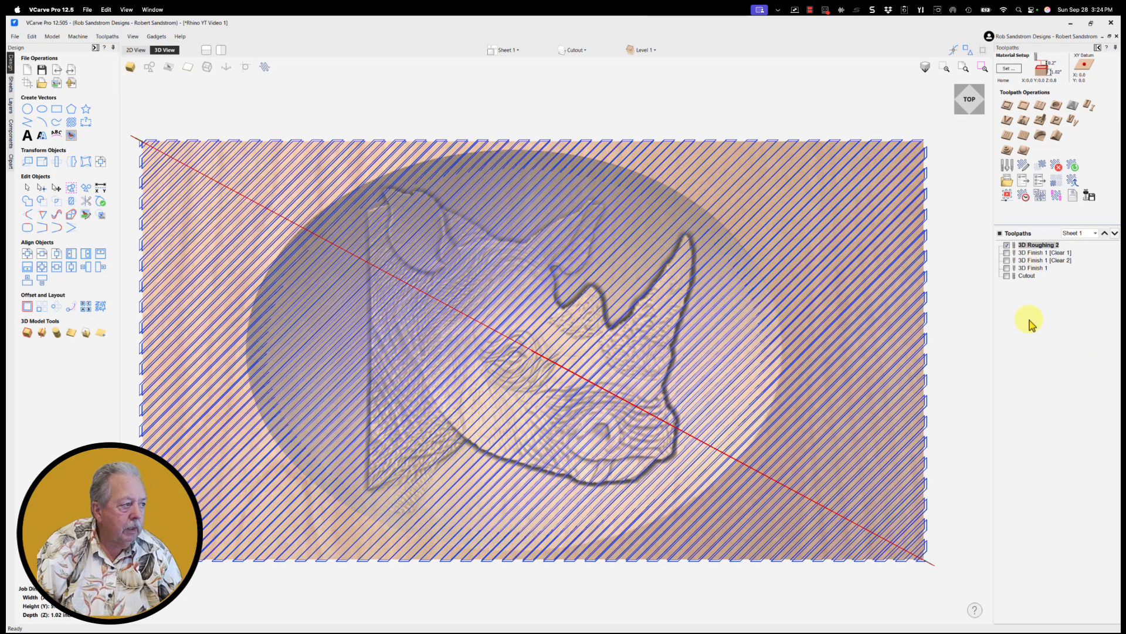
- Set the gap above the model to 0.02 inches and Z-zero to Machine Bed in Material Setup, and recalculate all toolpaths
left_click(1008, 70)
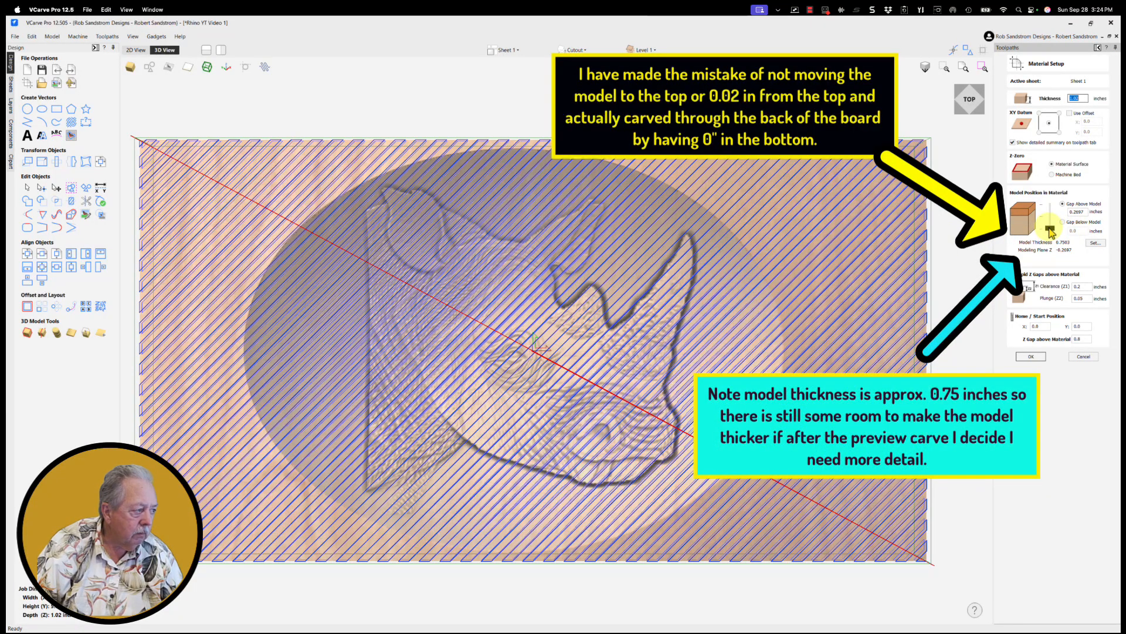
left_click_drag(1051, 230, 1051, 215)
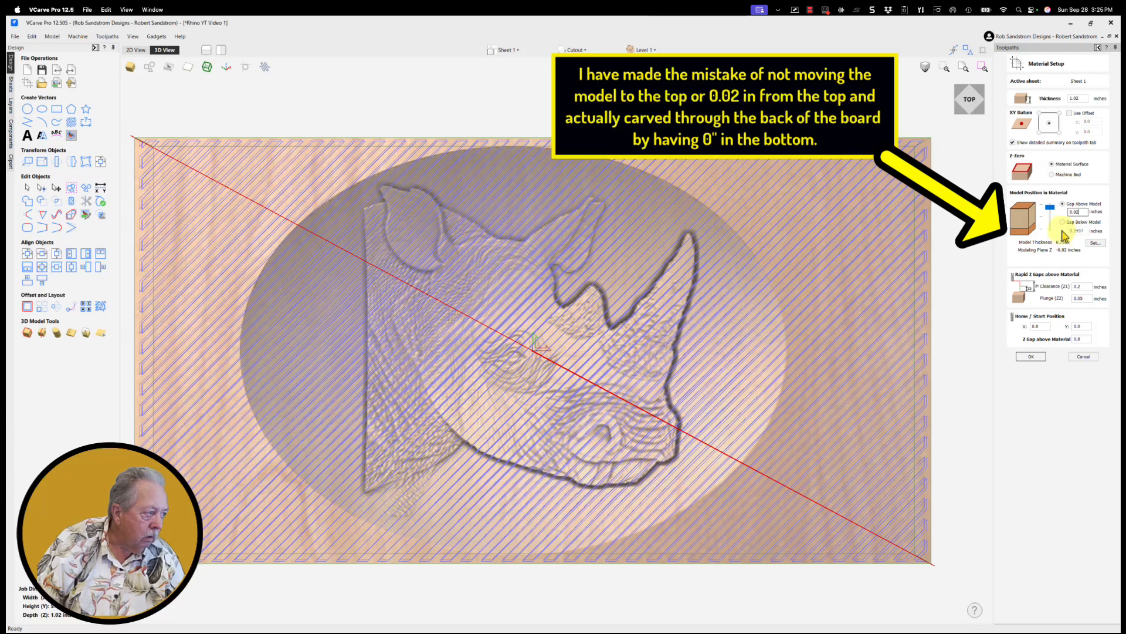
left_click(1052, 174)
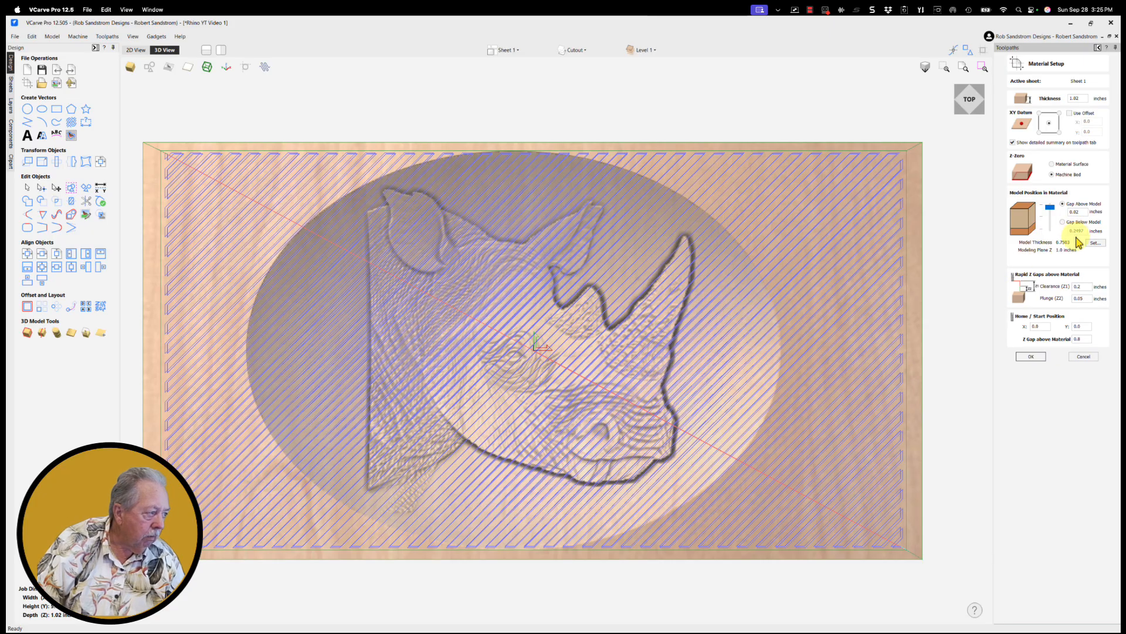
left_click(1030, 356)
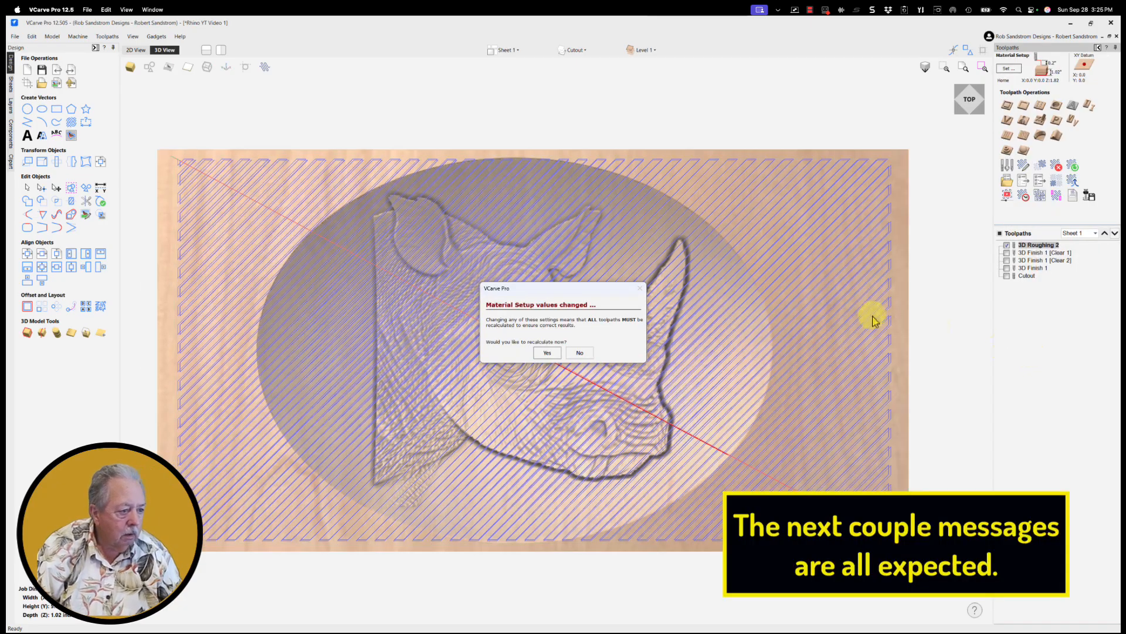
left_click(546, 353)
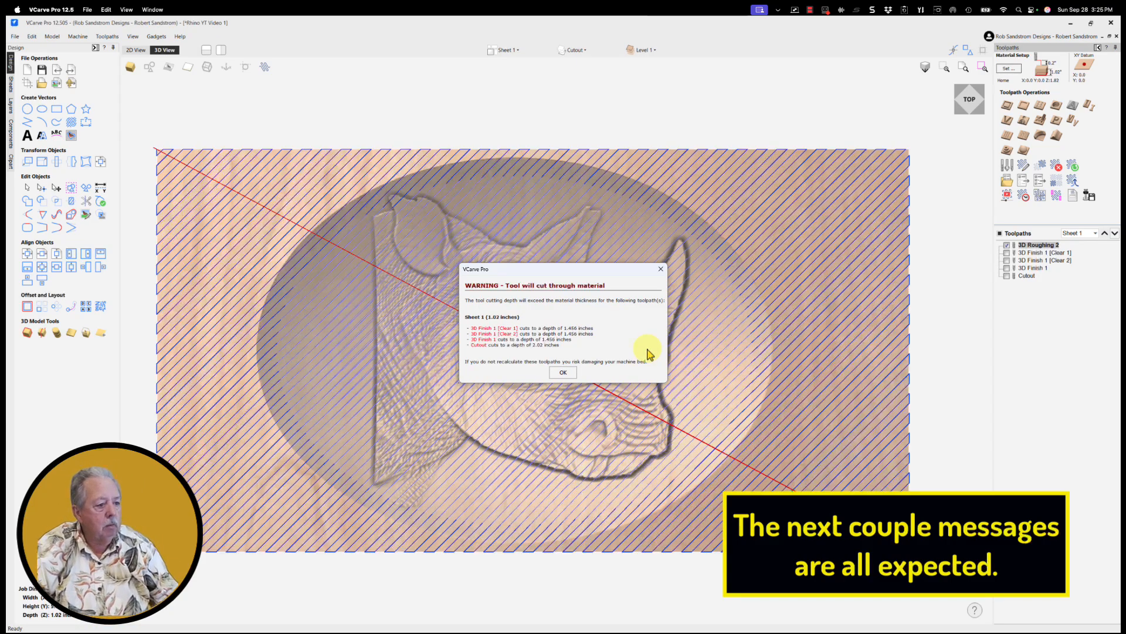
left_click(556, 373)
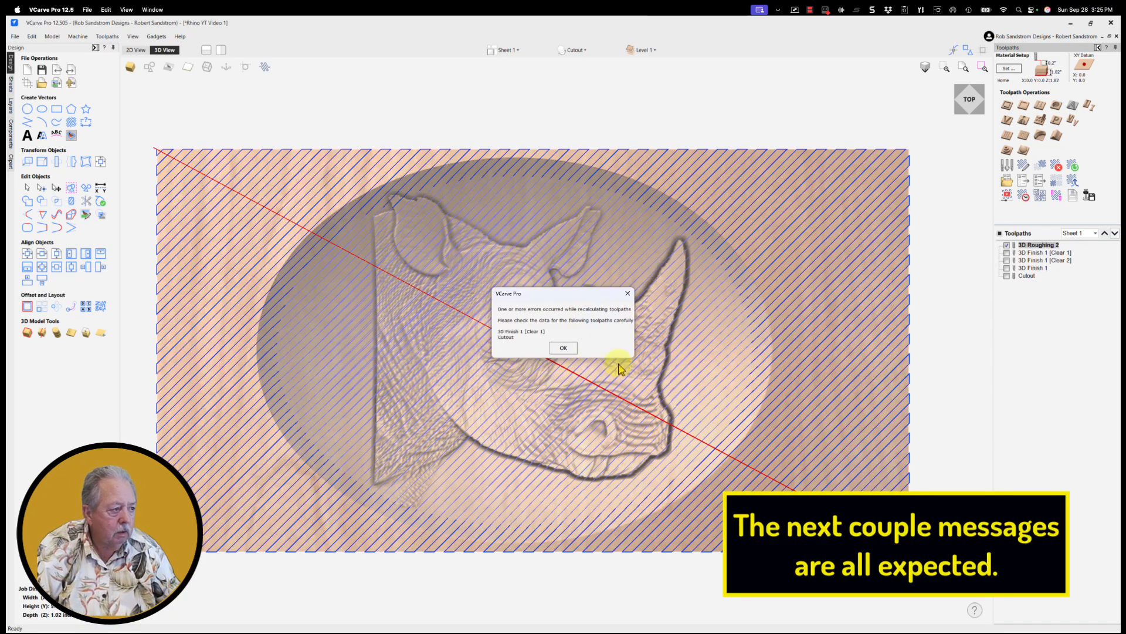
left_click(557, 347)
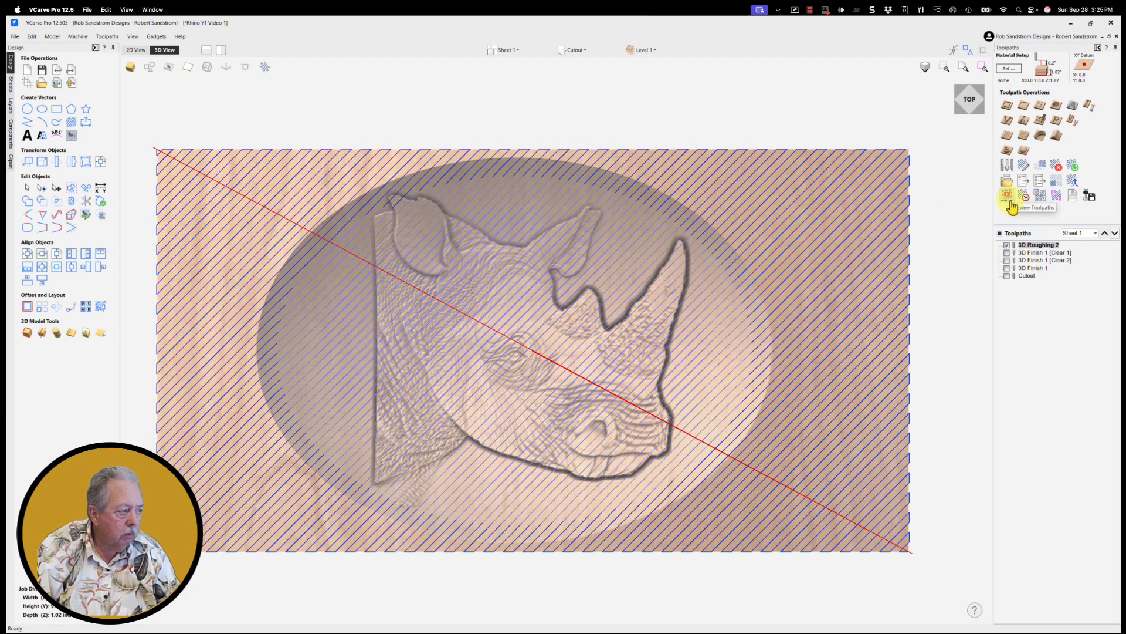
- Set the 3D Finish 1 toolpath's machining limit to Material Boundary, calculate it and close the form
double_click(1026, 253)
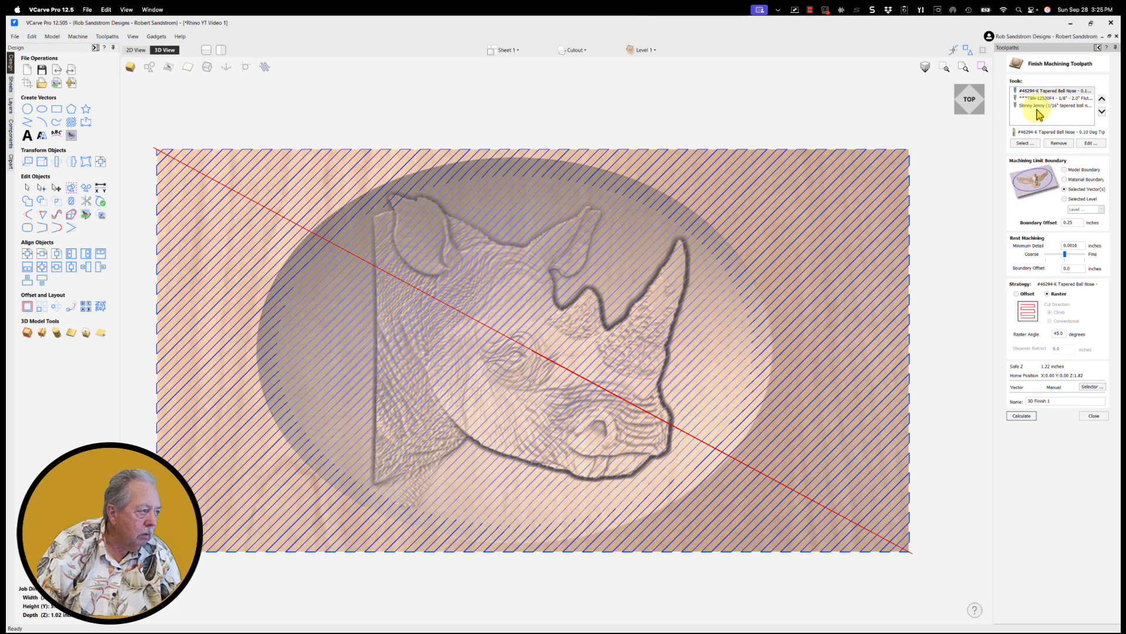
left_click(1064, 180)
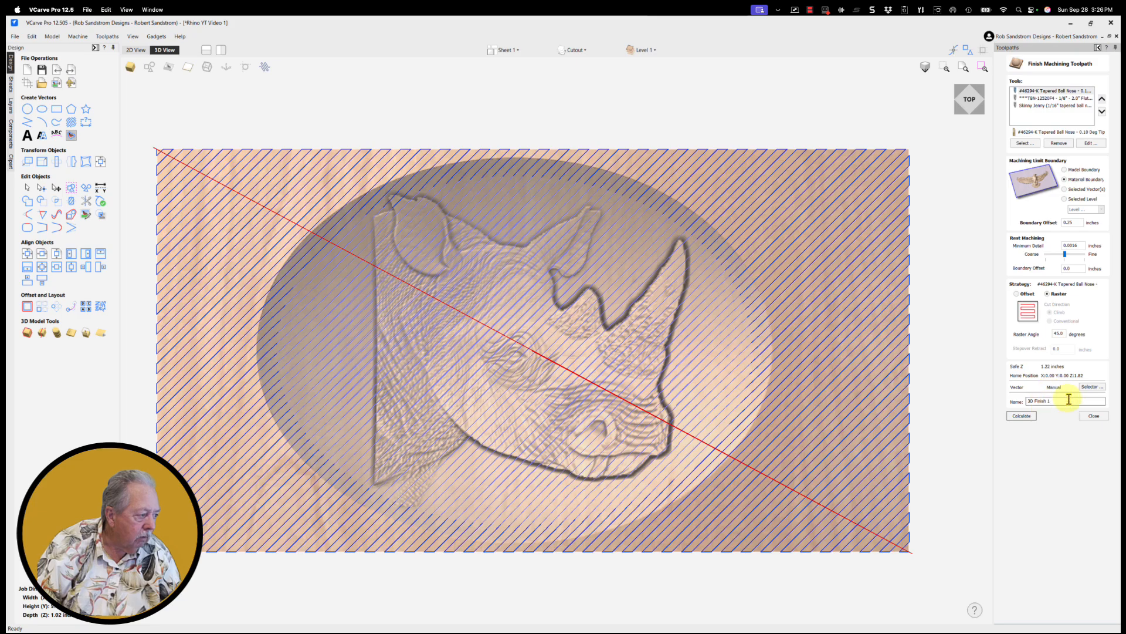
left_click(1023, 416)
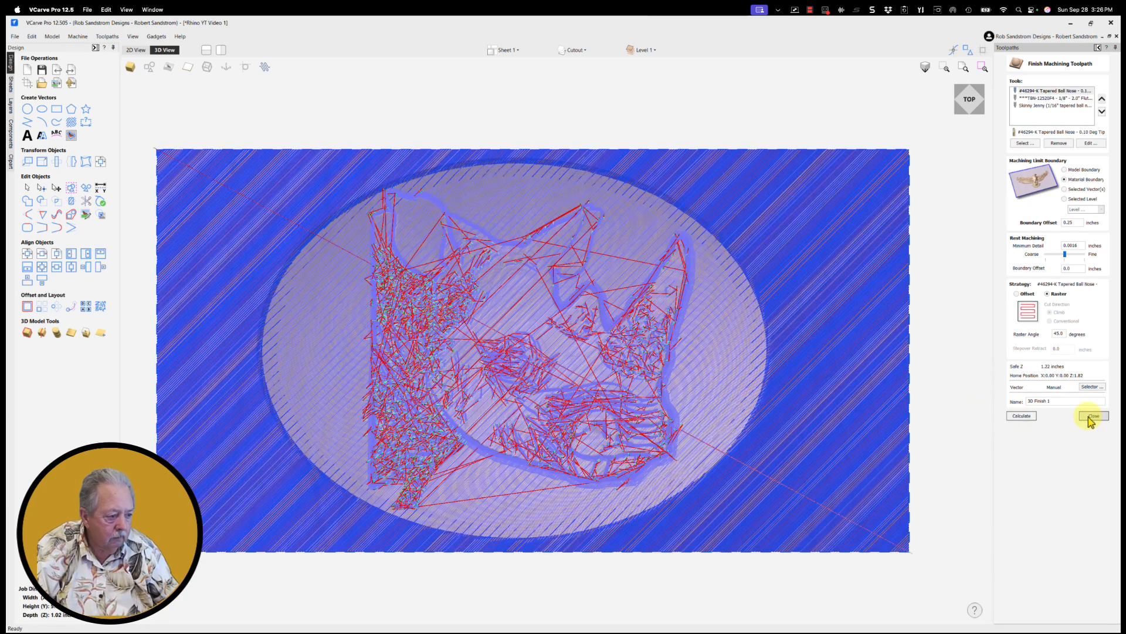
left_click(1093, 417)
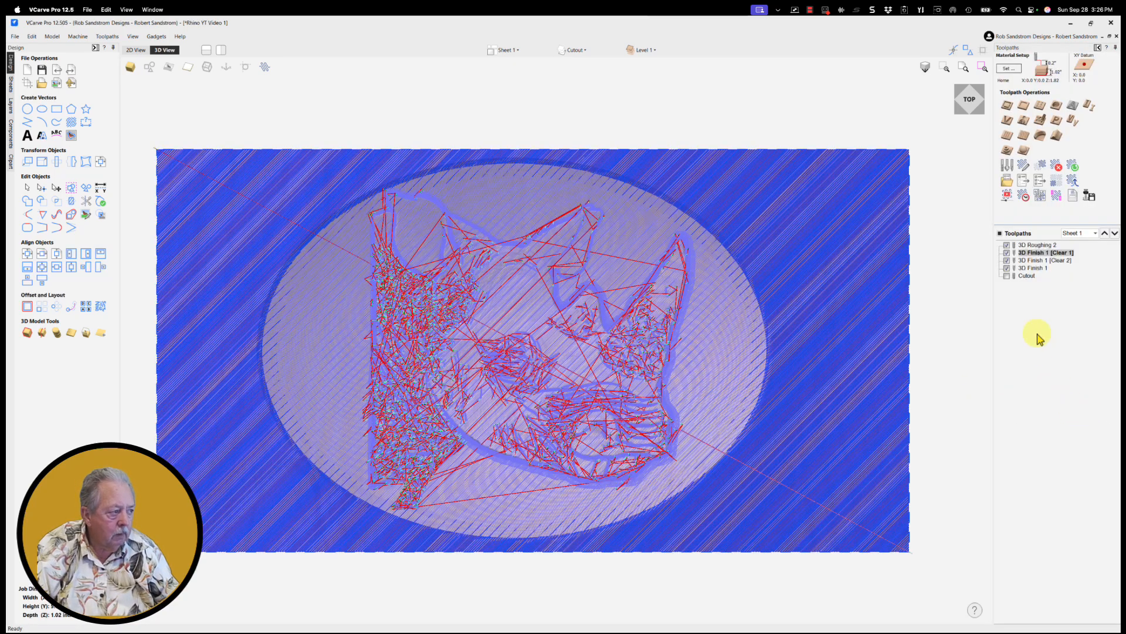
- Reset the toolpath preview, simulate all visible toolpaths, inspect the carved rhino head and close the preview form
left_click(1007, 196)
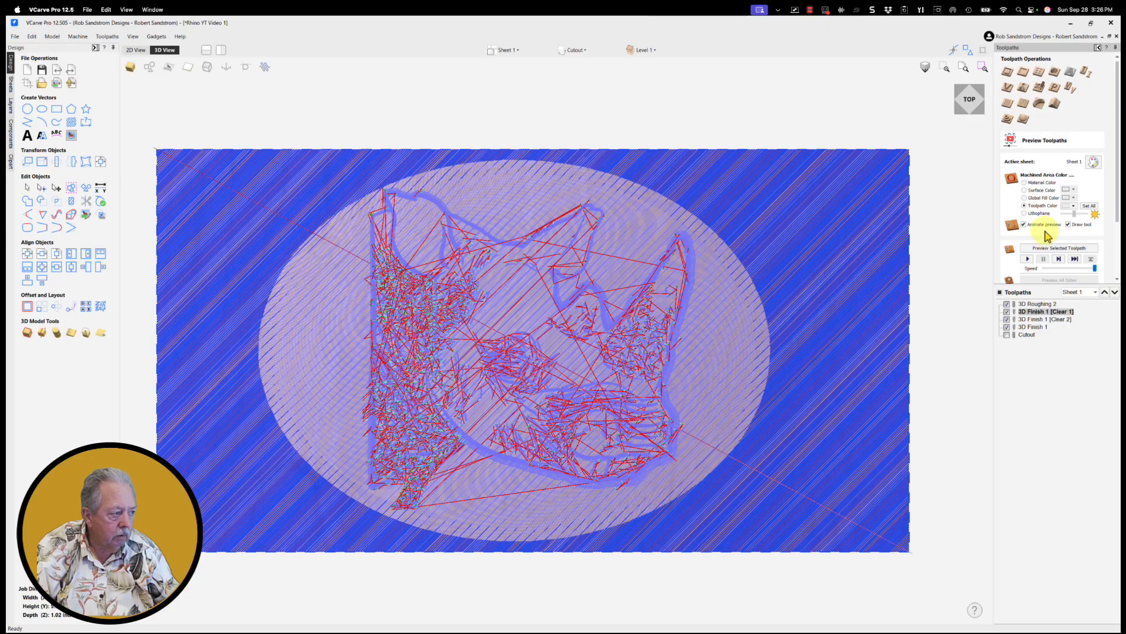
scroll(1106, 214, "down", 3)
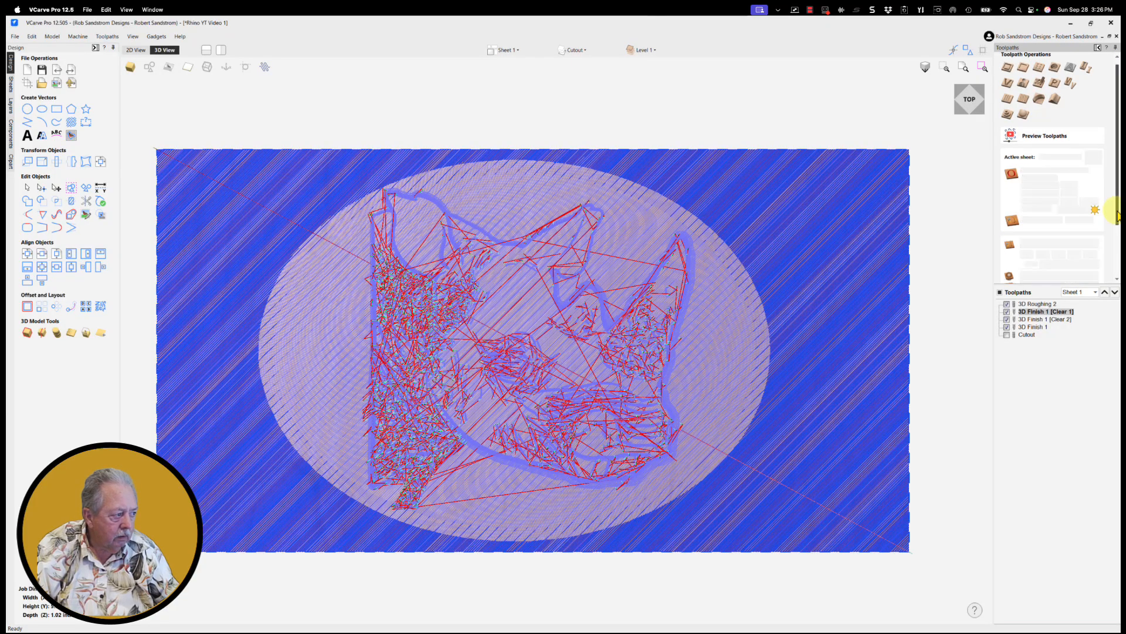
left_click(1036, 239)
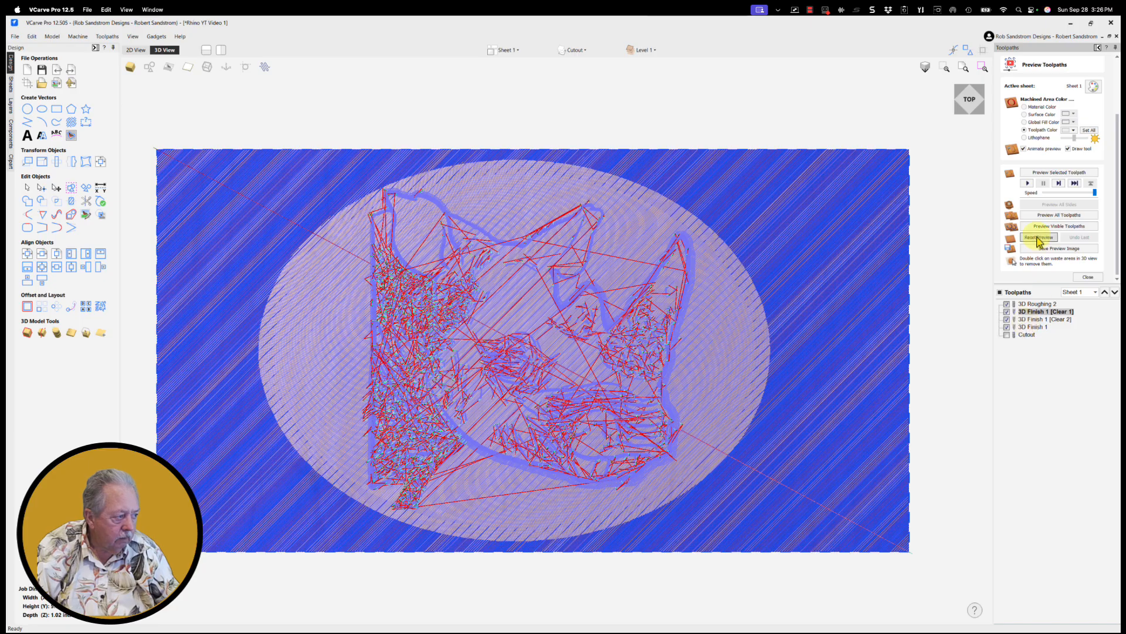
left_click(1038, 227)
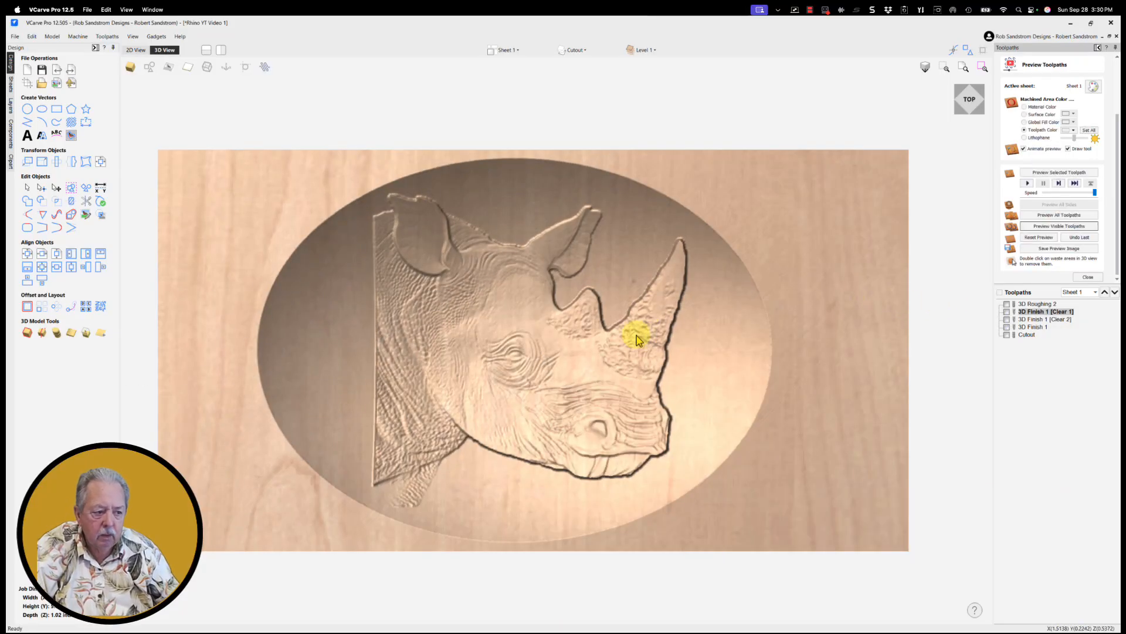
scroll(626, 325, "up", 2)
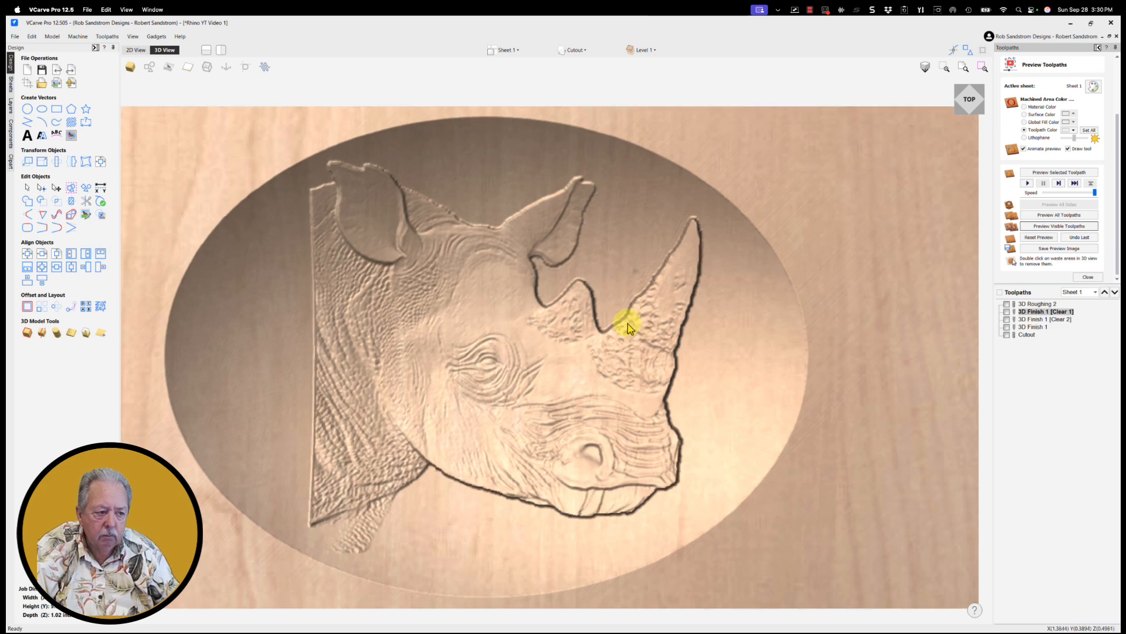
scroll(637, 322, "up", 1)
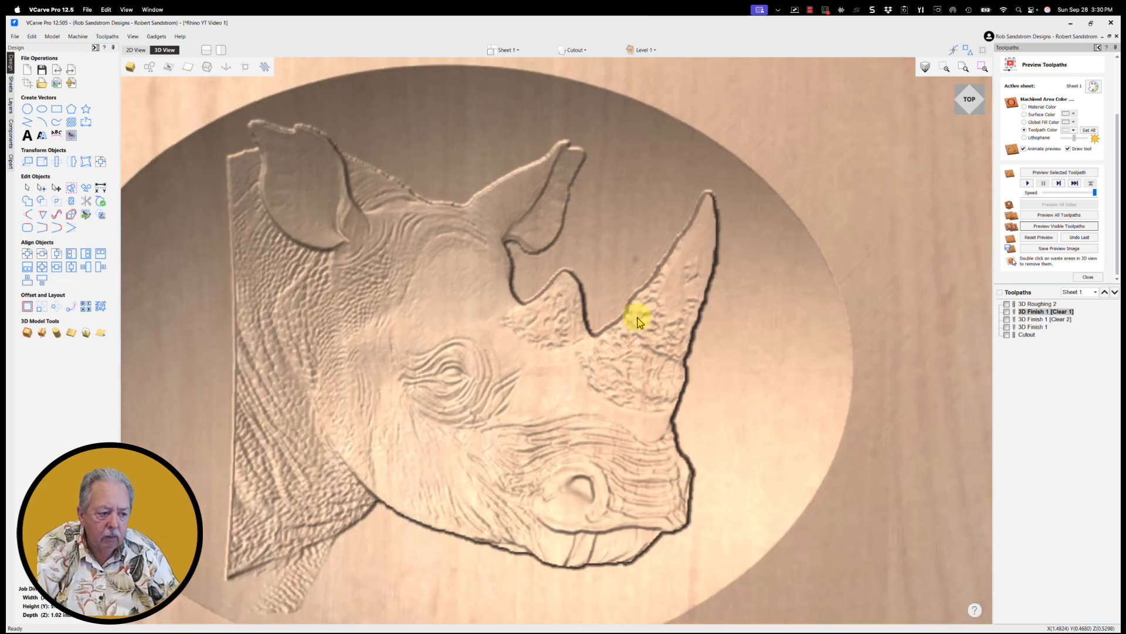
scroll(638, 321, "down", 1)
scroll(637, 322, "down", 2)
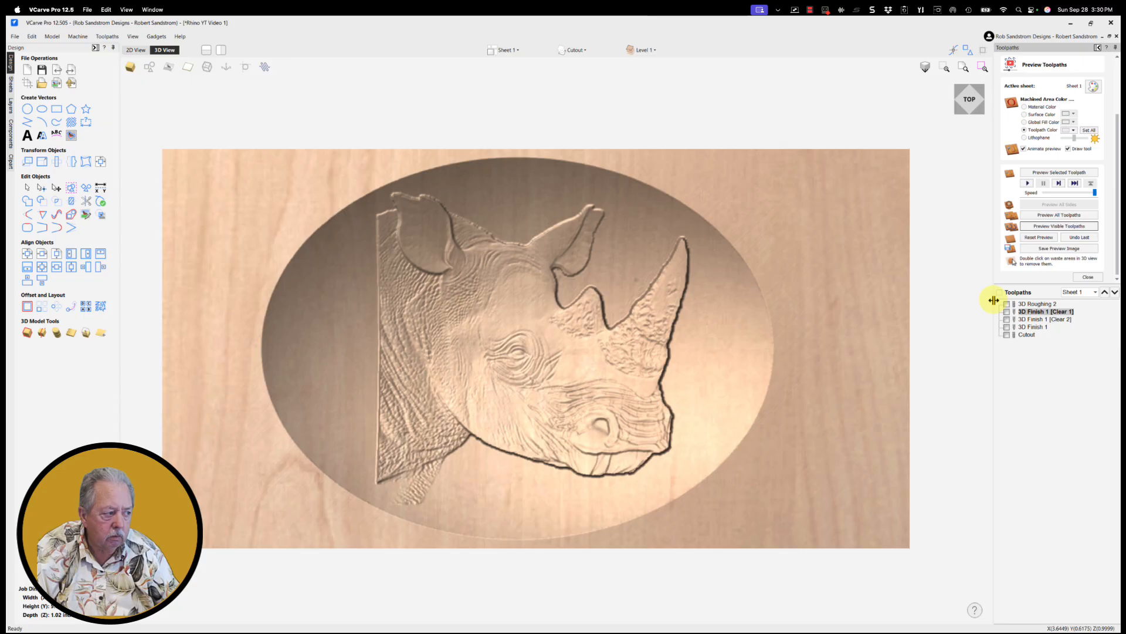
left_click(1087, 276)
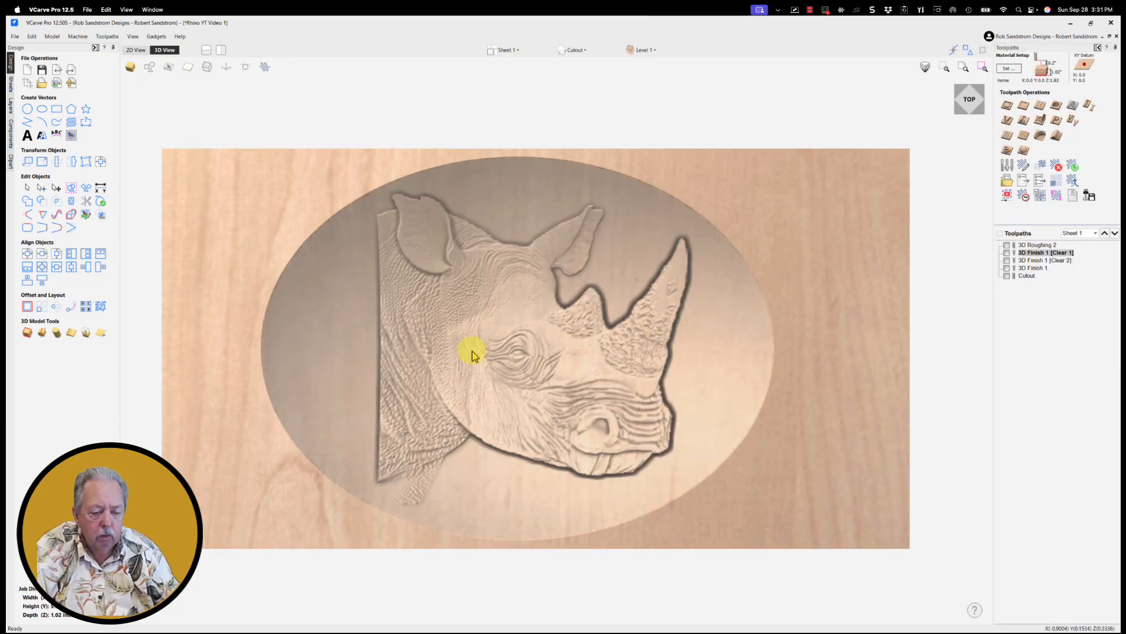
- Move the Zero Plane component below the dish and rhino head in the component order
double_click(418, 312)
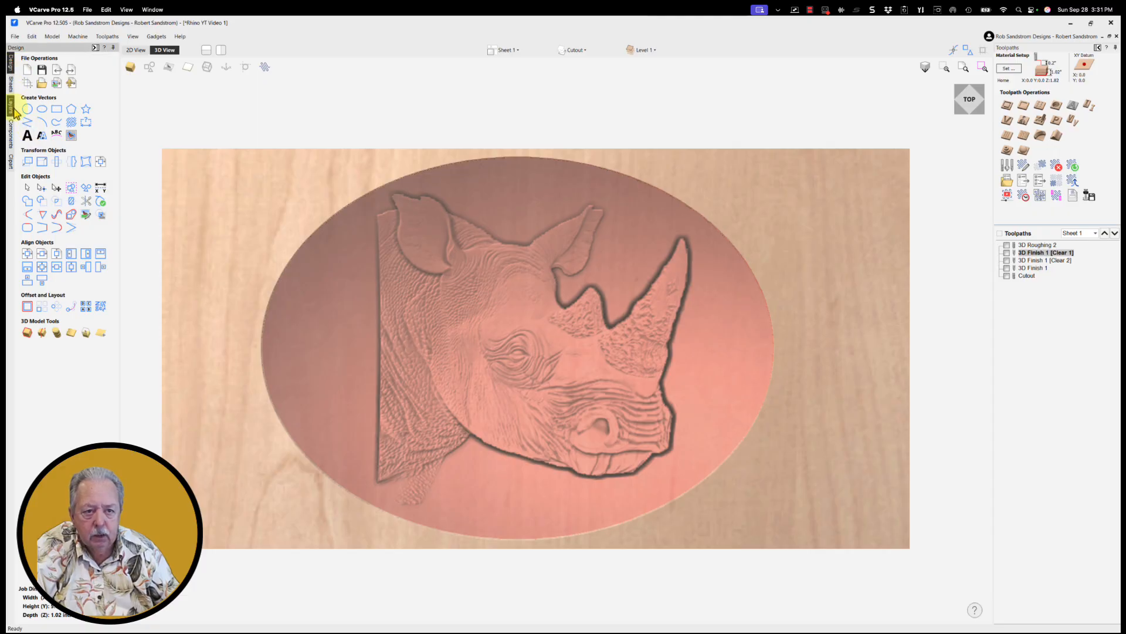
left_click(11, 130)
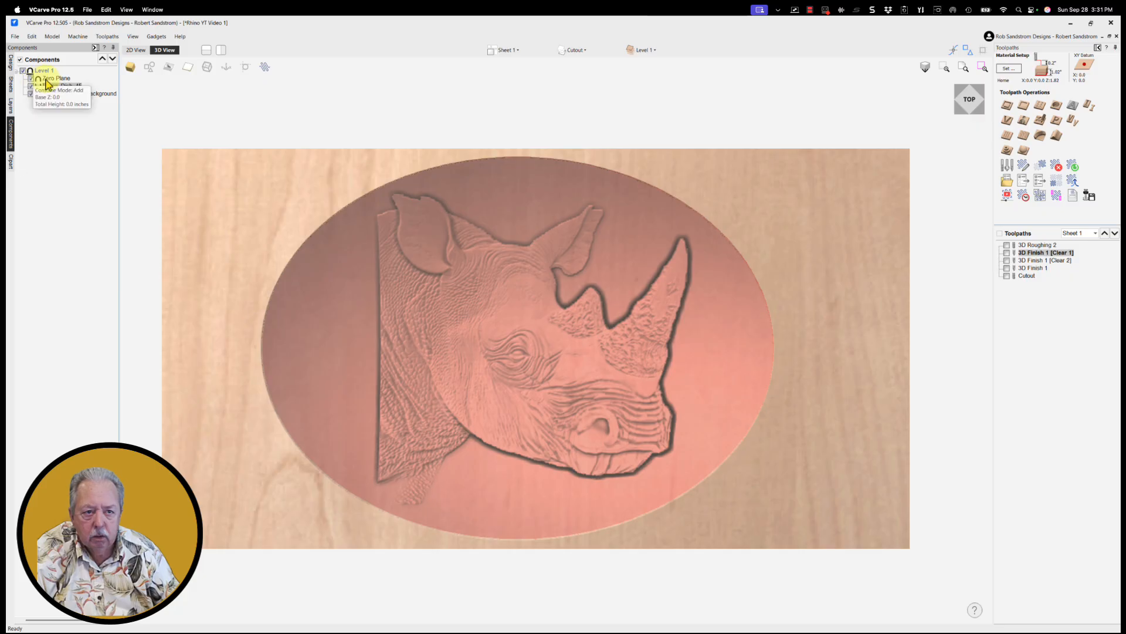
left_click_drag(45, 79, 50, 98)
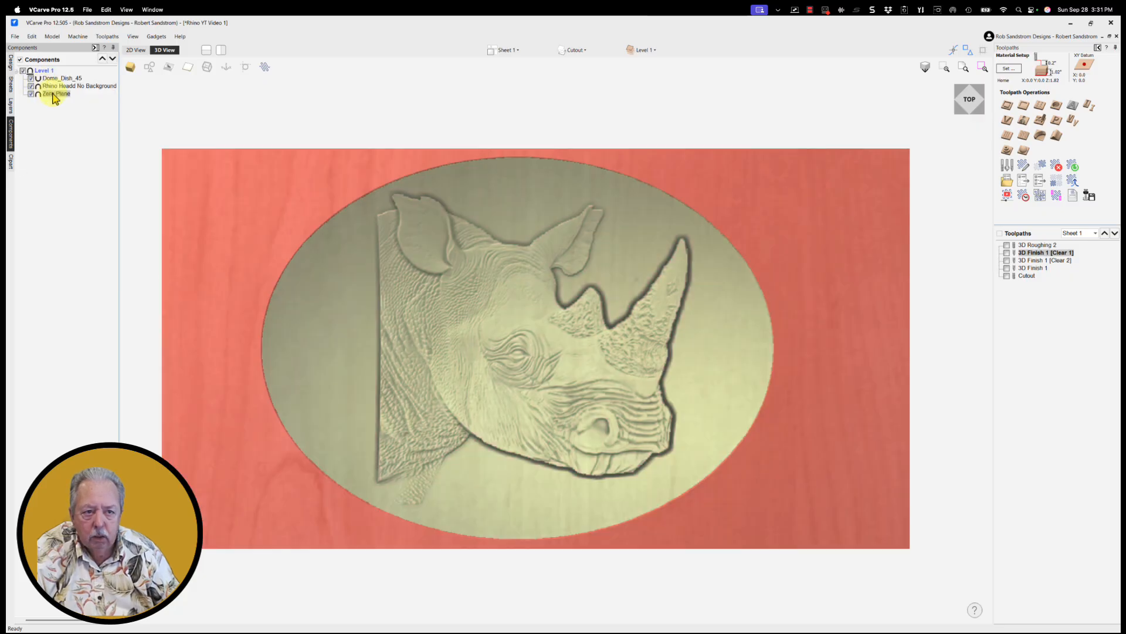
left_click(56, 86)
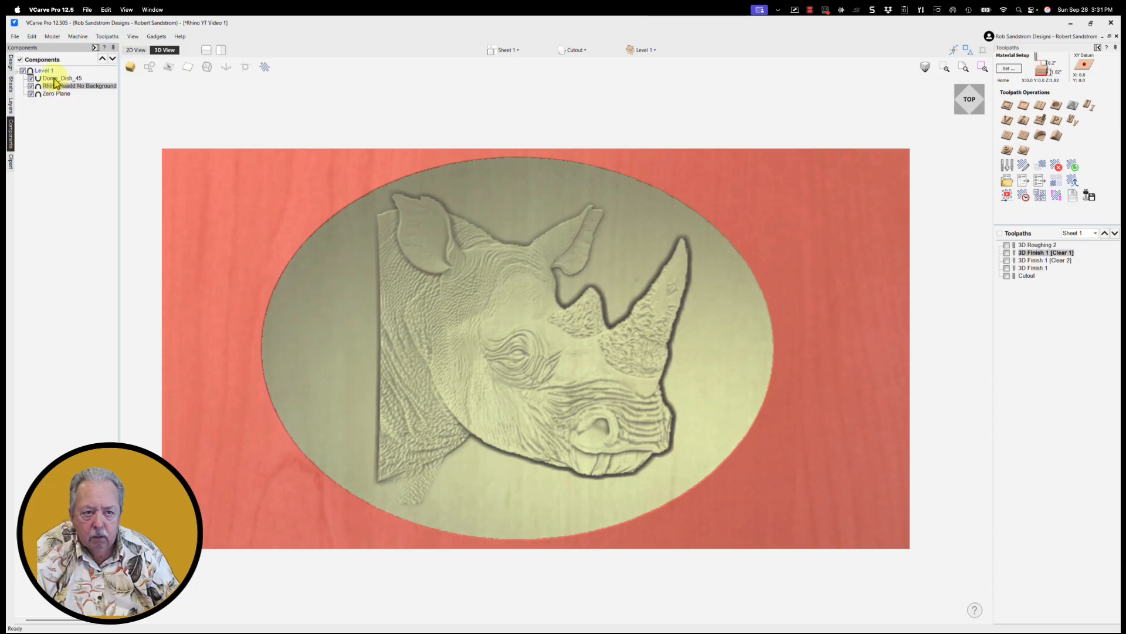
left_click(54, 78)
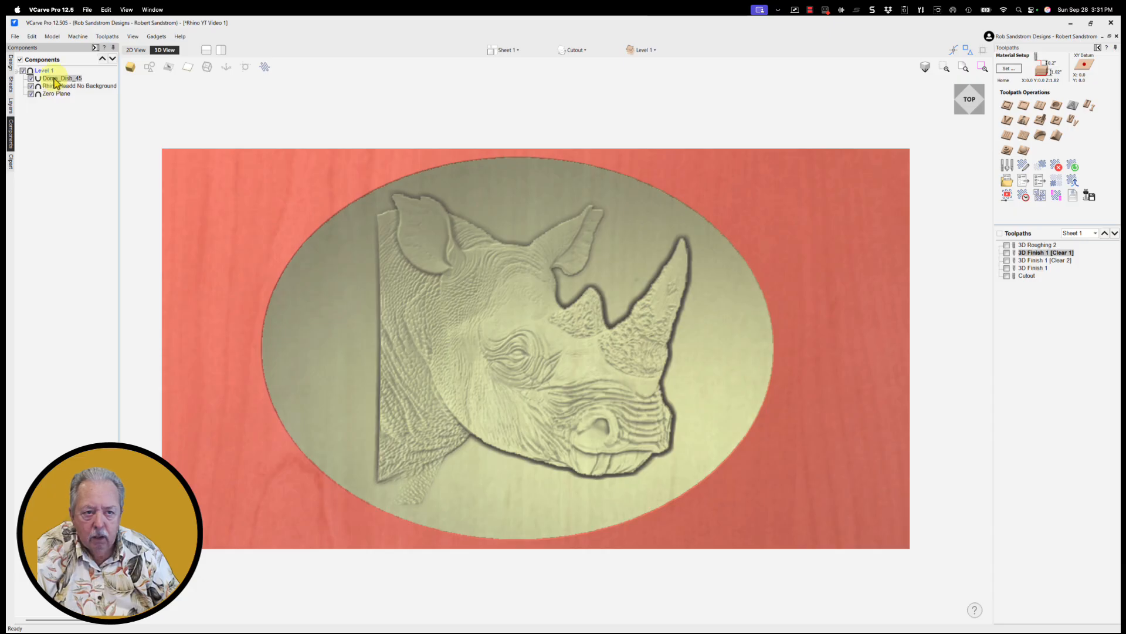
- Hide the Dome_Dish_45 component, scale the rhino head component's height to about 0.6 inches, and show the dish again
left_click(31, 78)
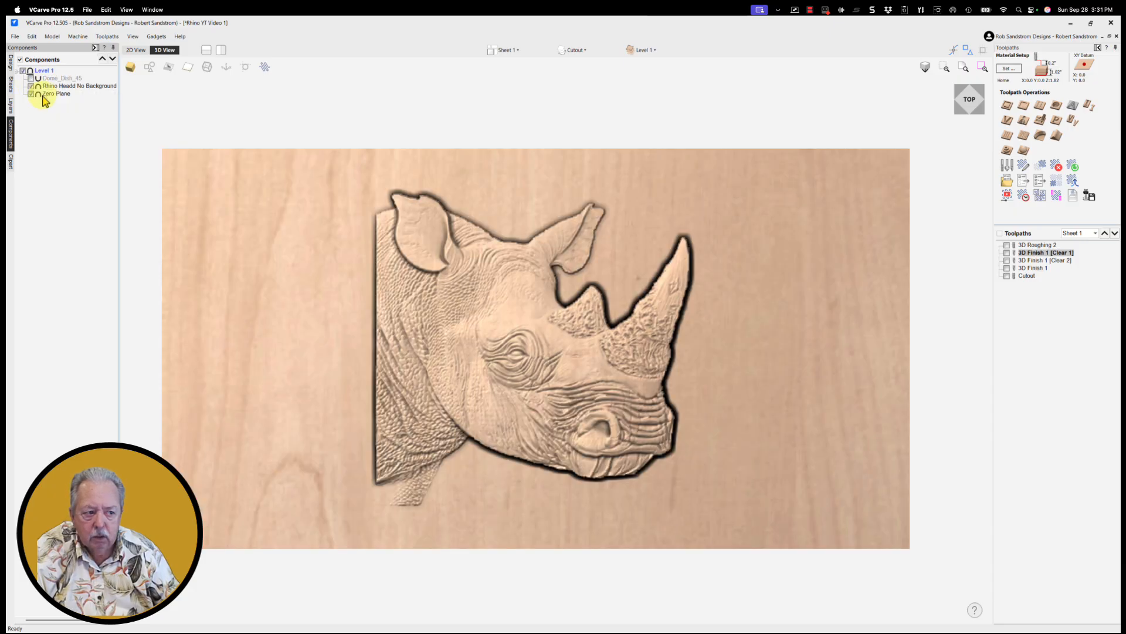
left_click(472, 304)
left_click(470, 303)
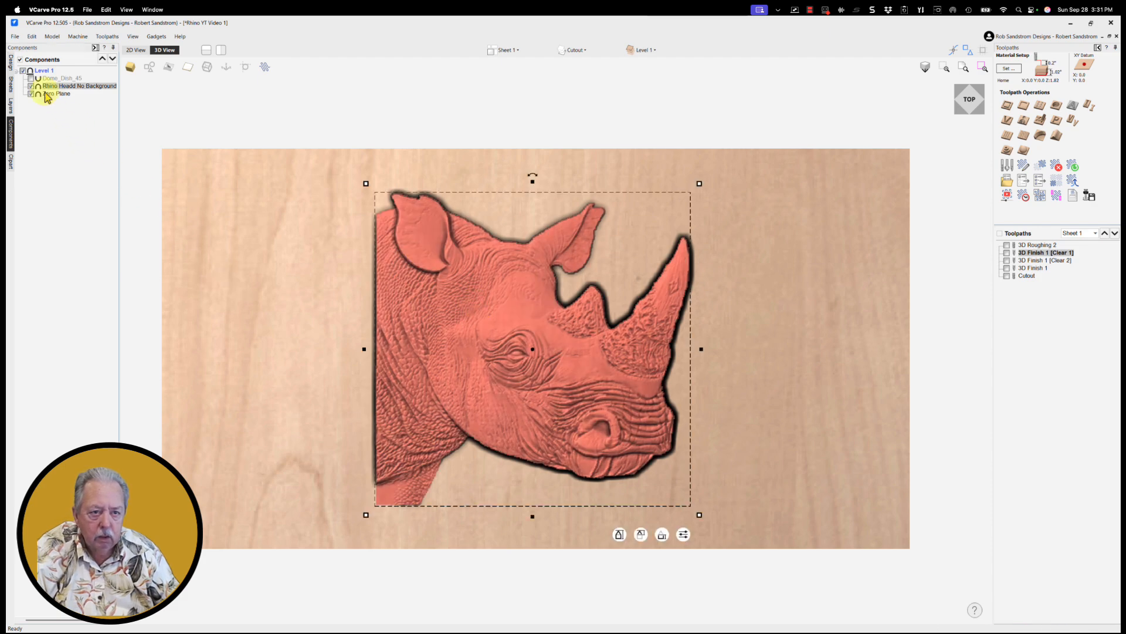
left_click(30, 78)
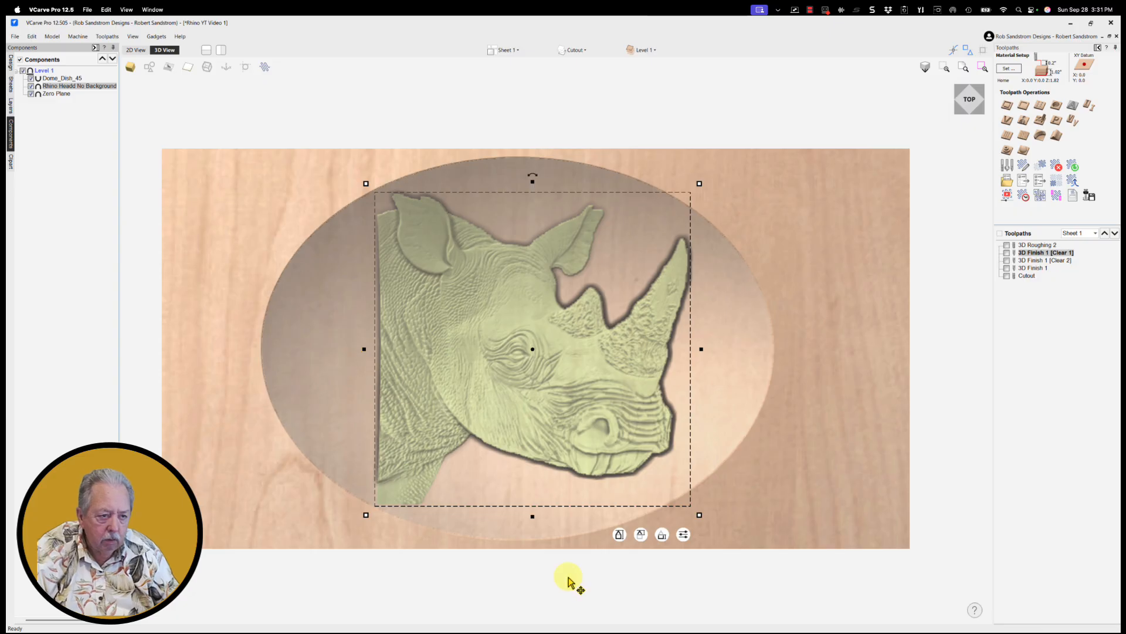
left_click(30, 78)
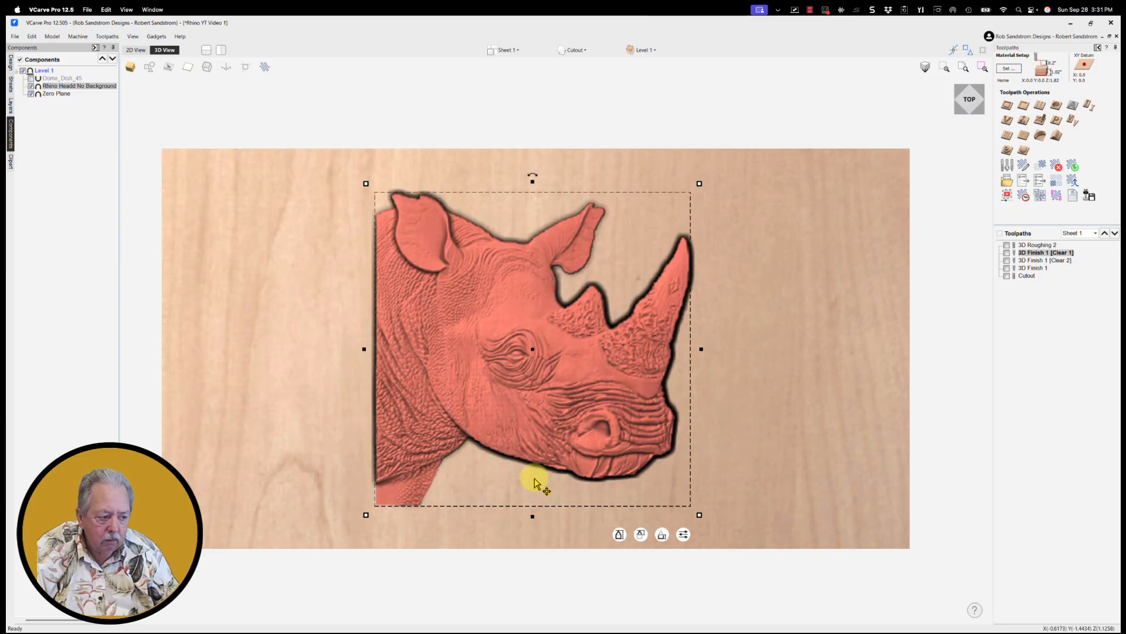
left_click(640, 534)
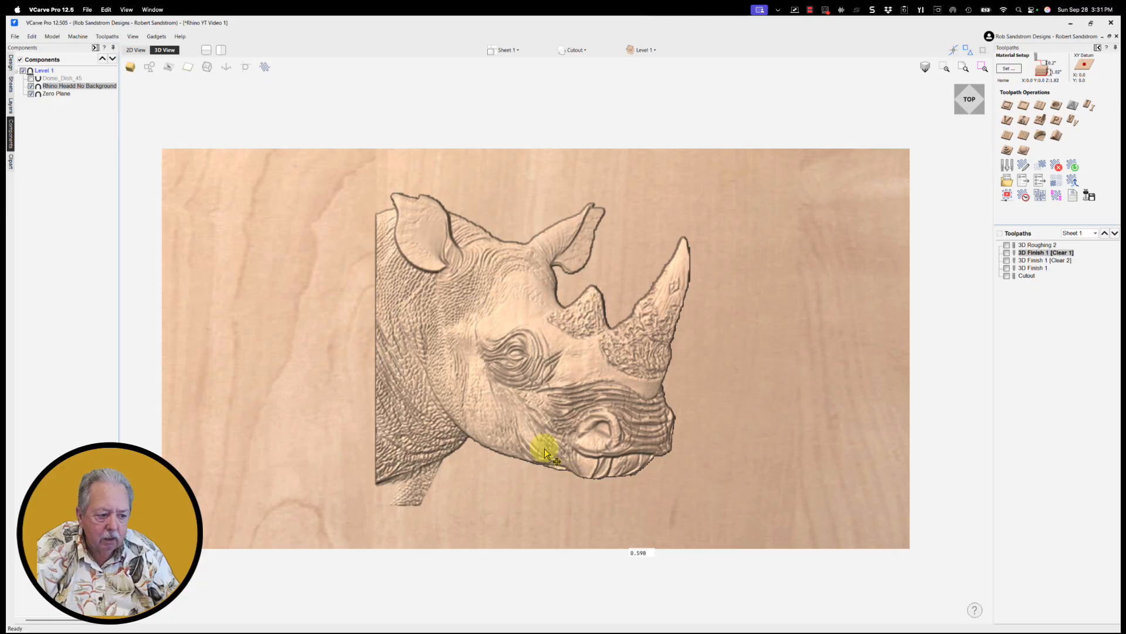
left_click(461, 435)
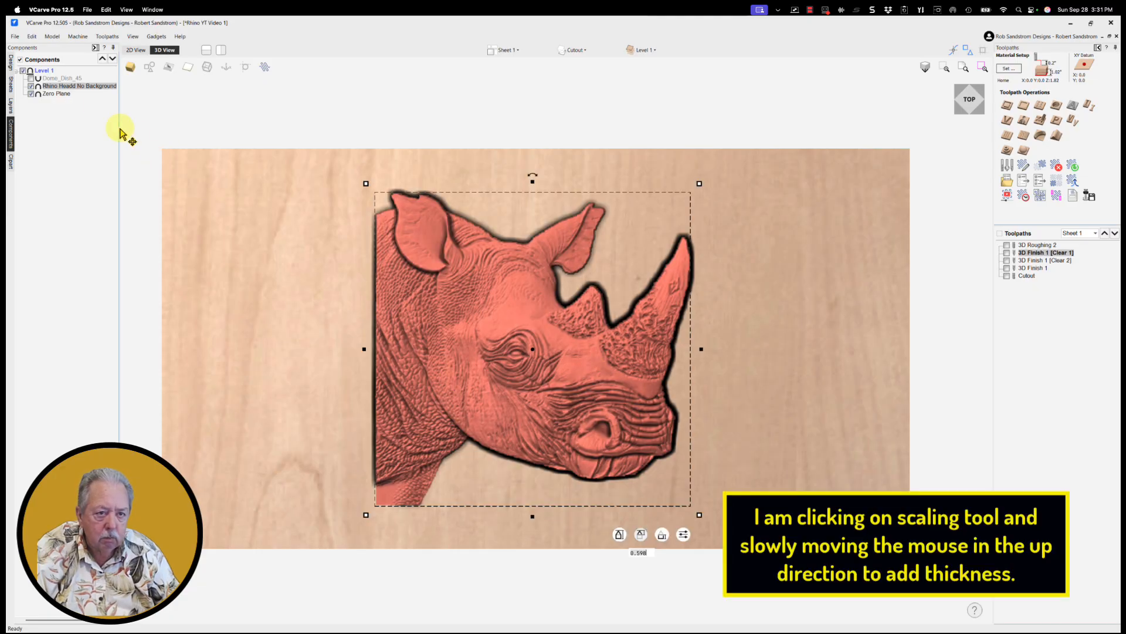
left_click(31, 78)
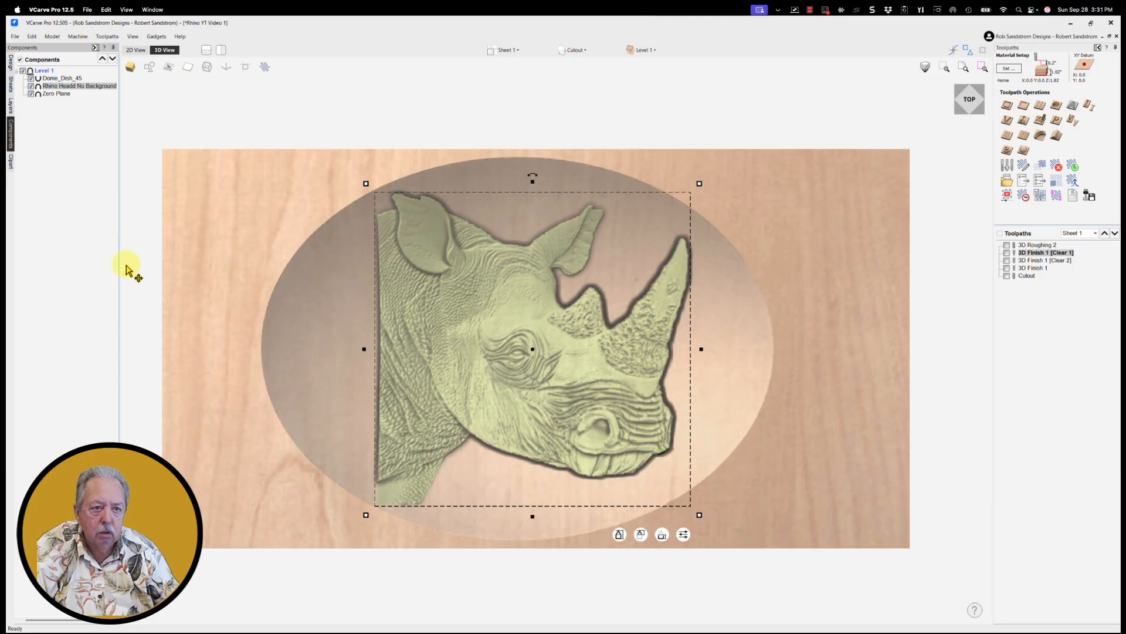
left_click(11, 71)
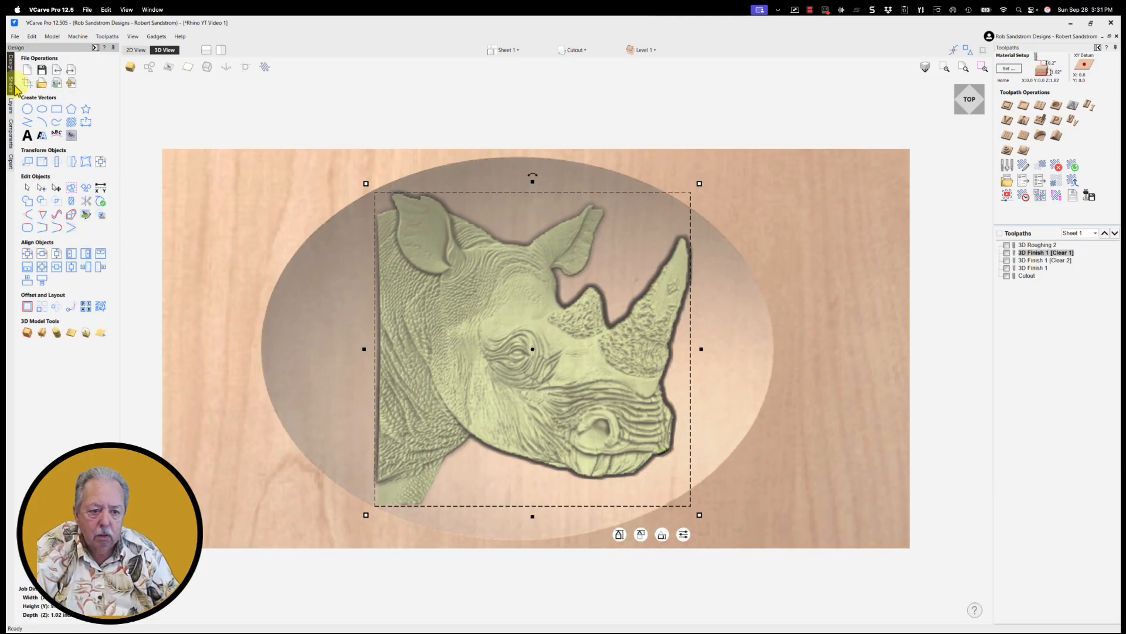
left_click(72, 335)
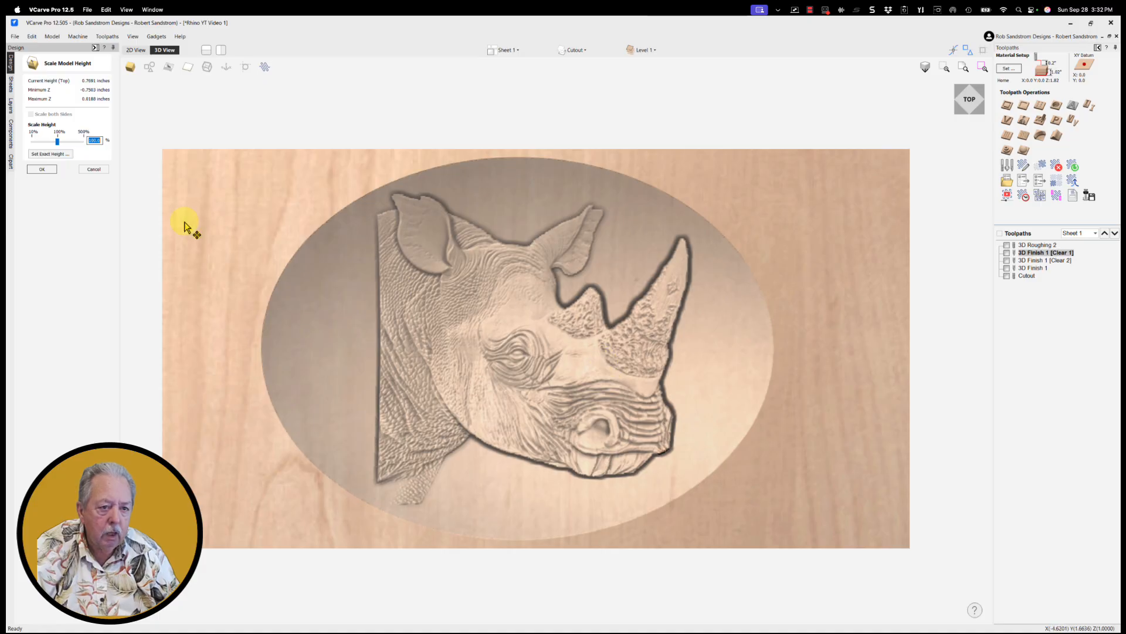
left_click(83, 171)
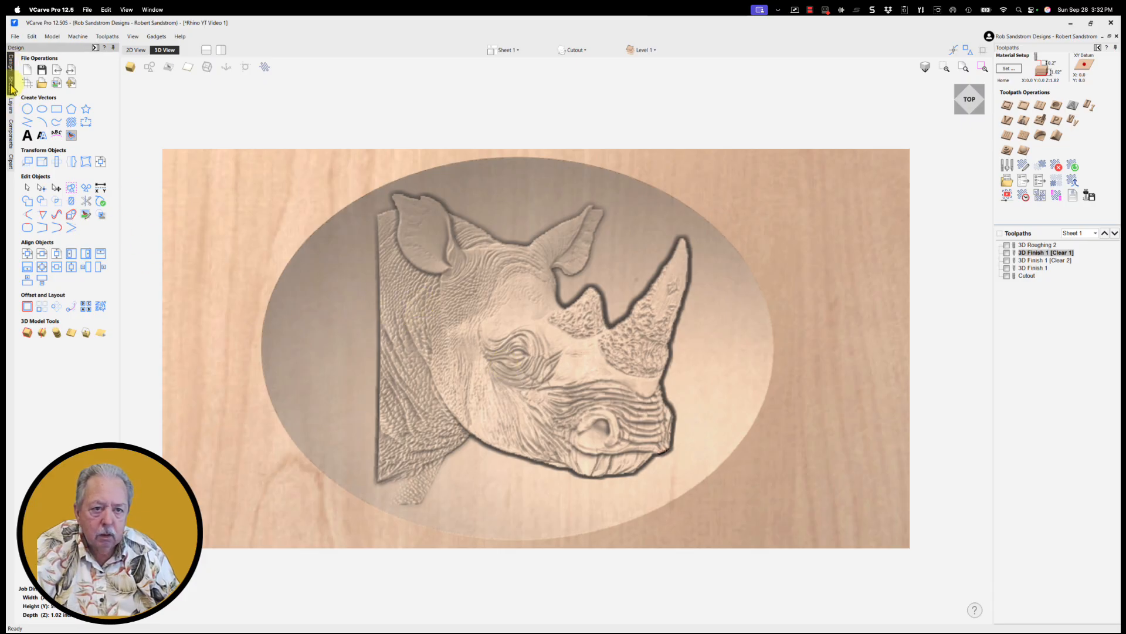
- Hide the Dome_Dish_45 component, scale the rhino head component's height to about 0.75 inches, and show the dish again
left_click(10, 134)
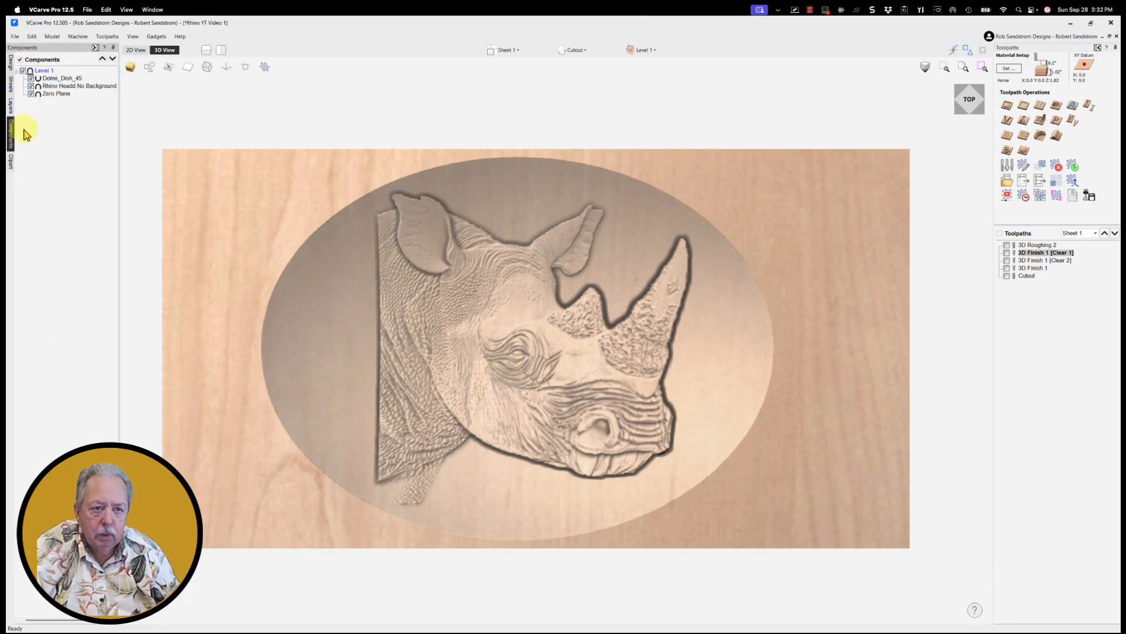
left_click(31, 78)
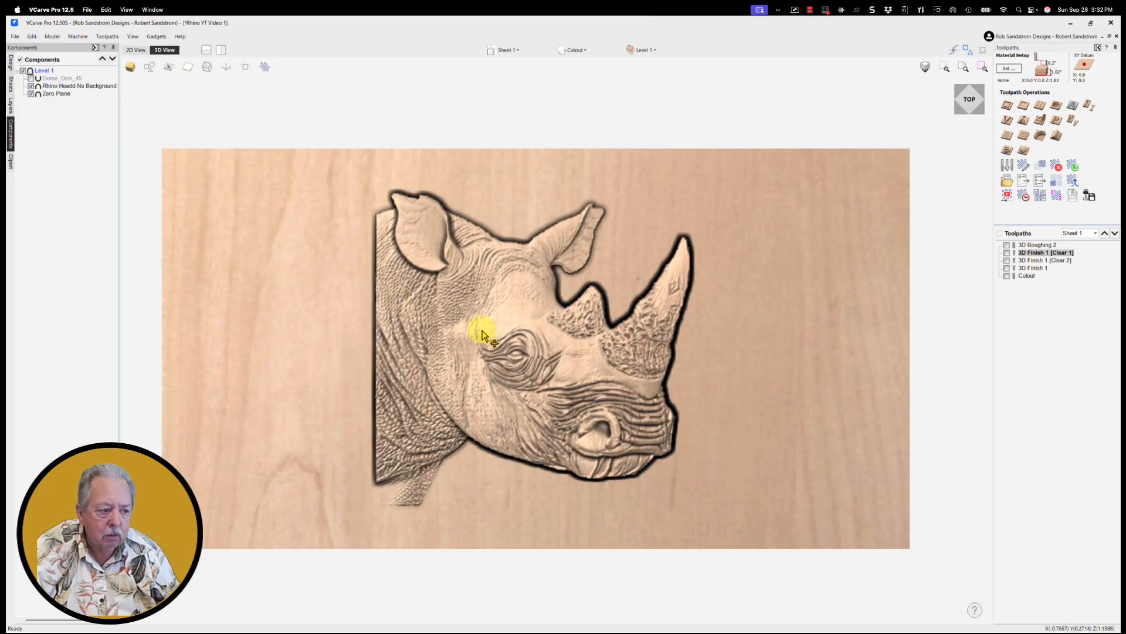
left_click(483, 330)
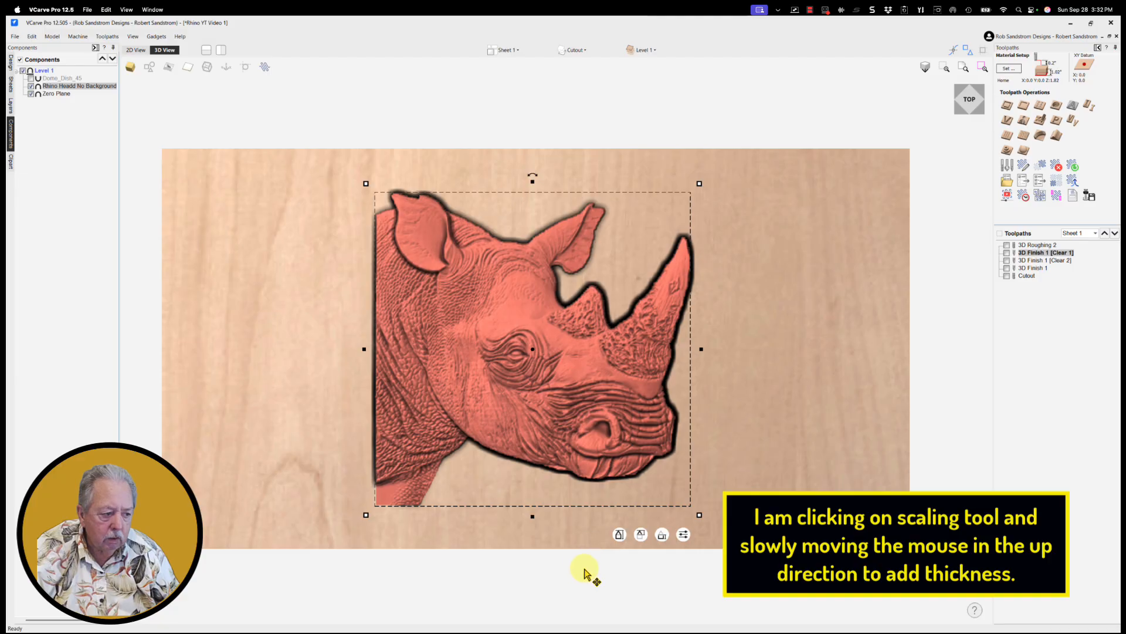
left_click_drag(592, 534, 601, 485)
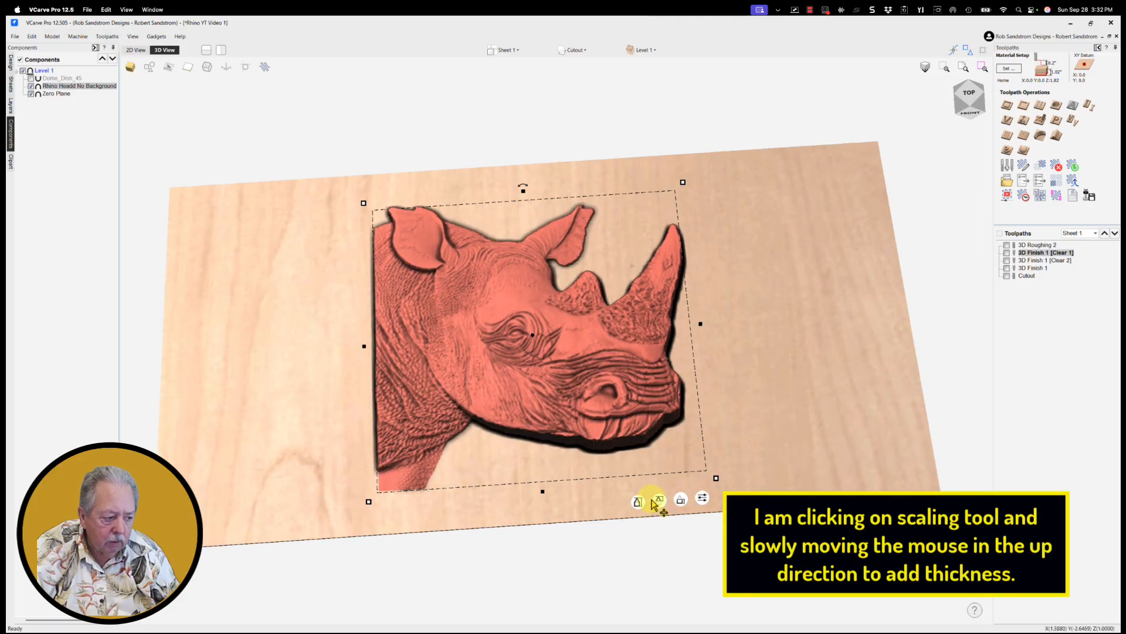
mouse_move(659, 502)
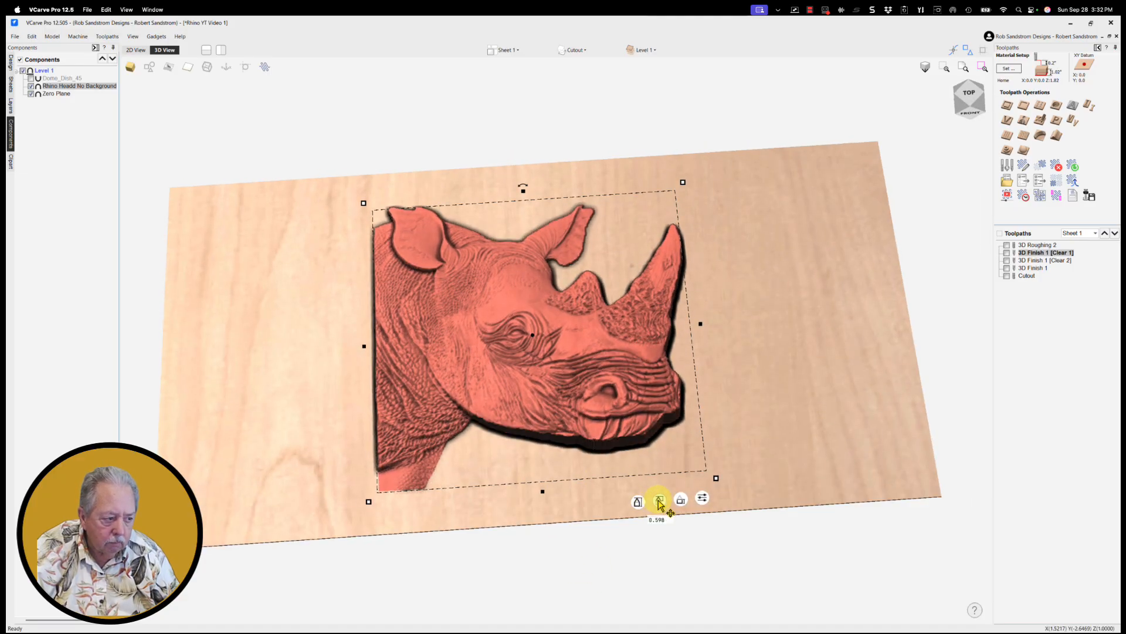
mouse_move(659, 503)
left_mouse_down()
mouse_move(497, 403)
mouse_move(190, 151)
left_mouse_up()
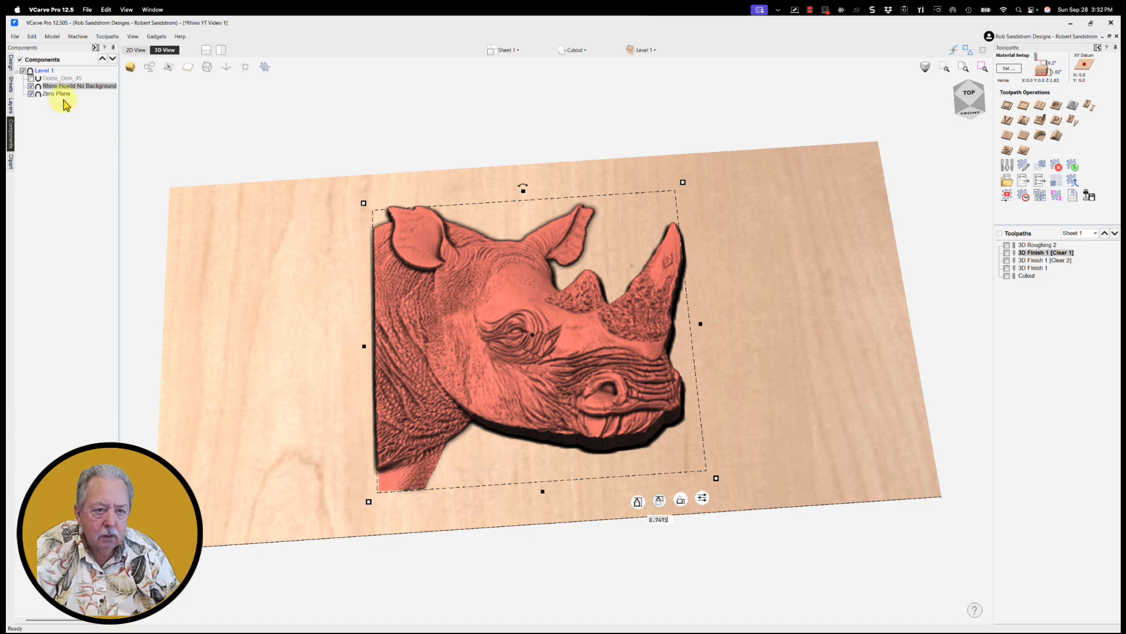
key("Return")
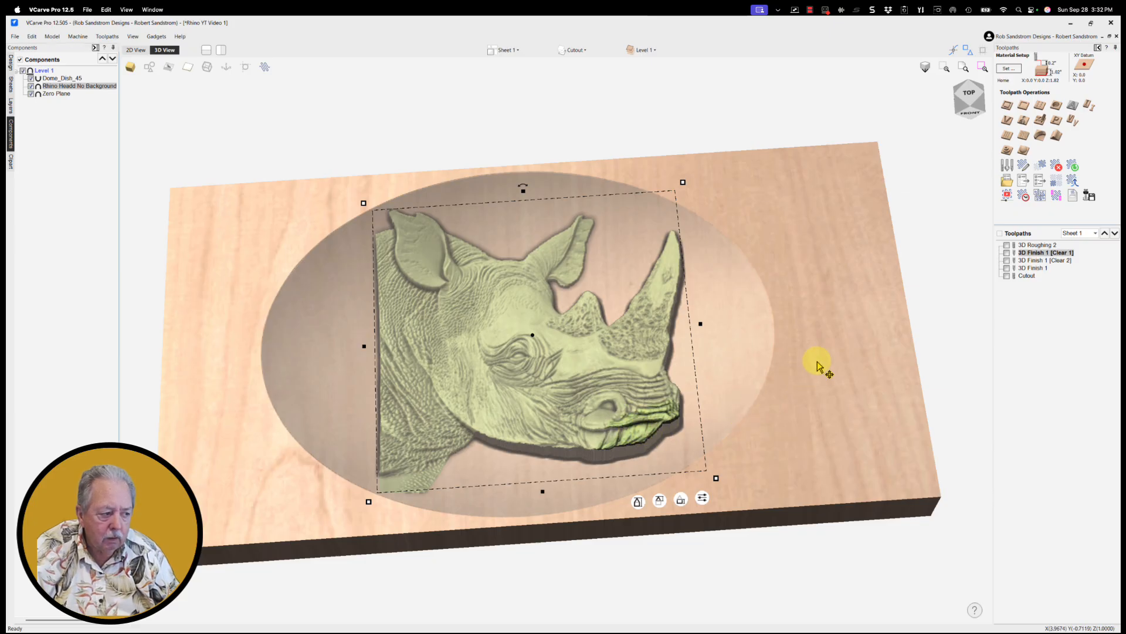
left_click_drag(818, 364, 645, 446)
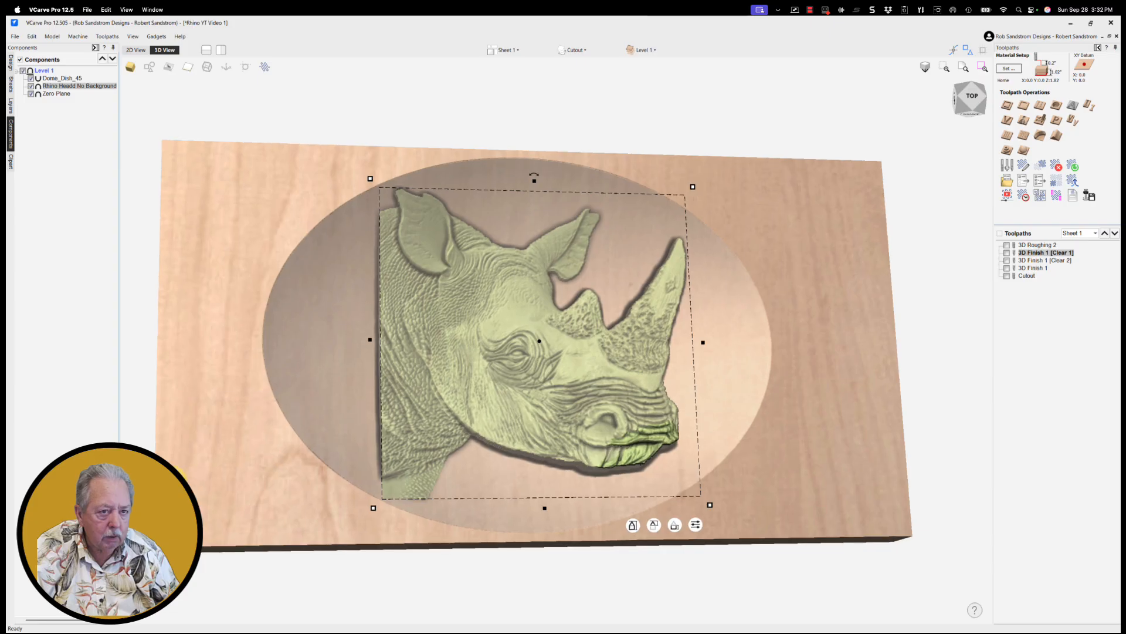
left_click_drag(270, 463, 308, 308)
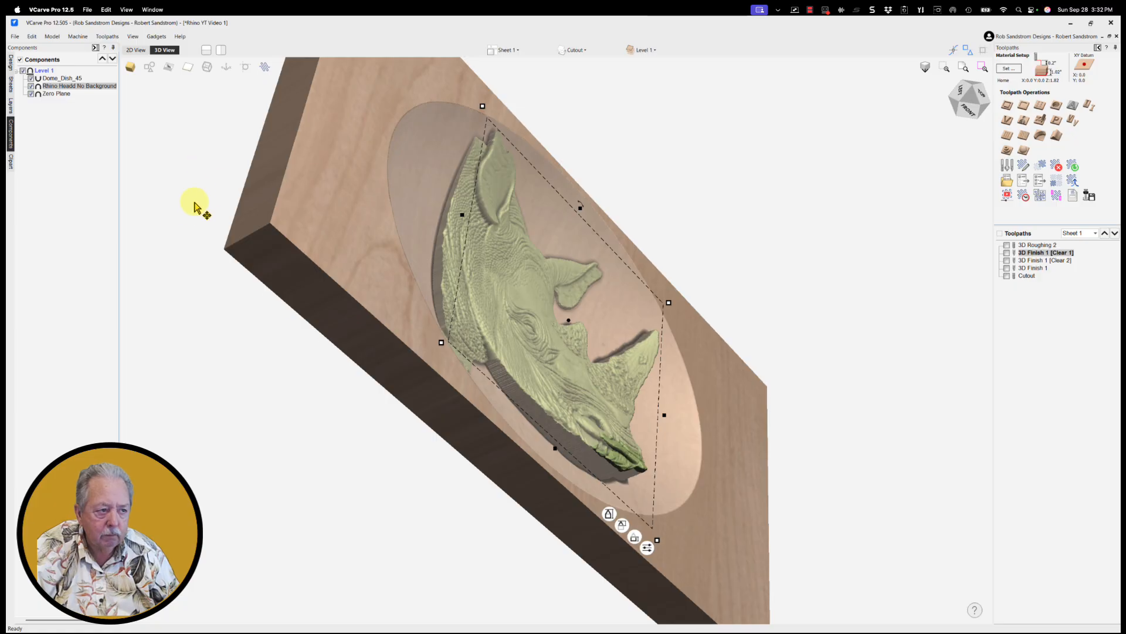
left_click_drag(194, 203, 176, 281)
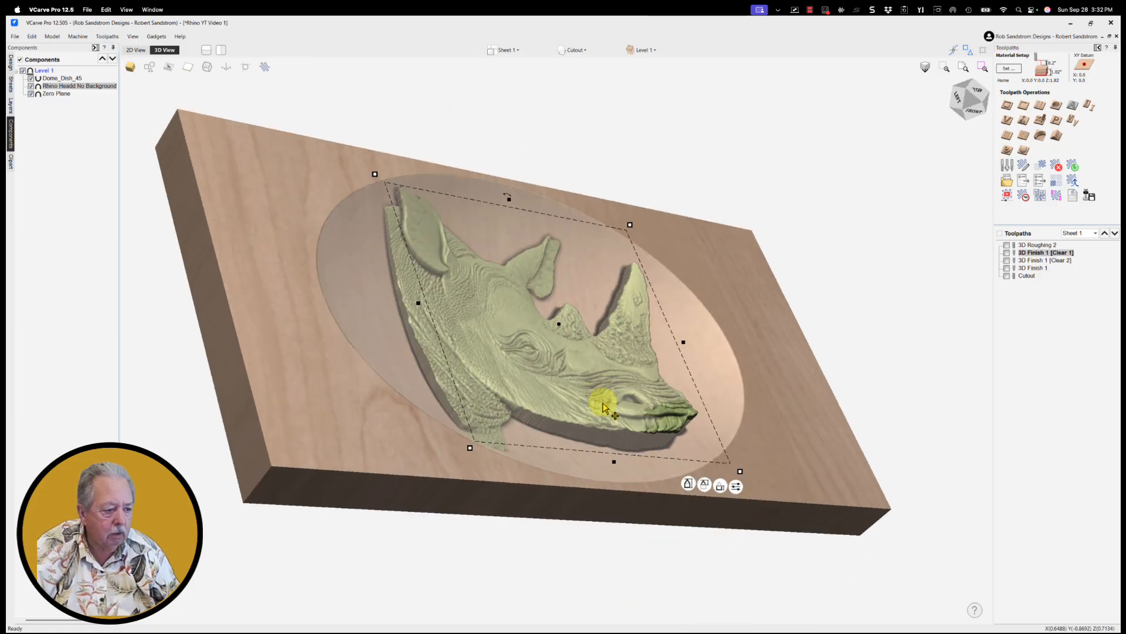
left_click_drag(603, 405, 481, 505)
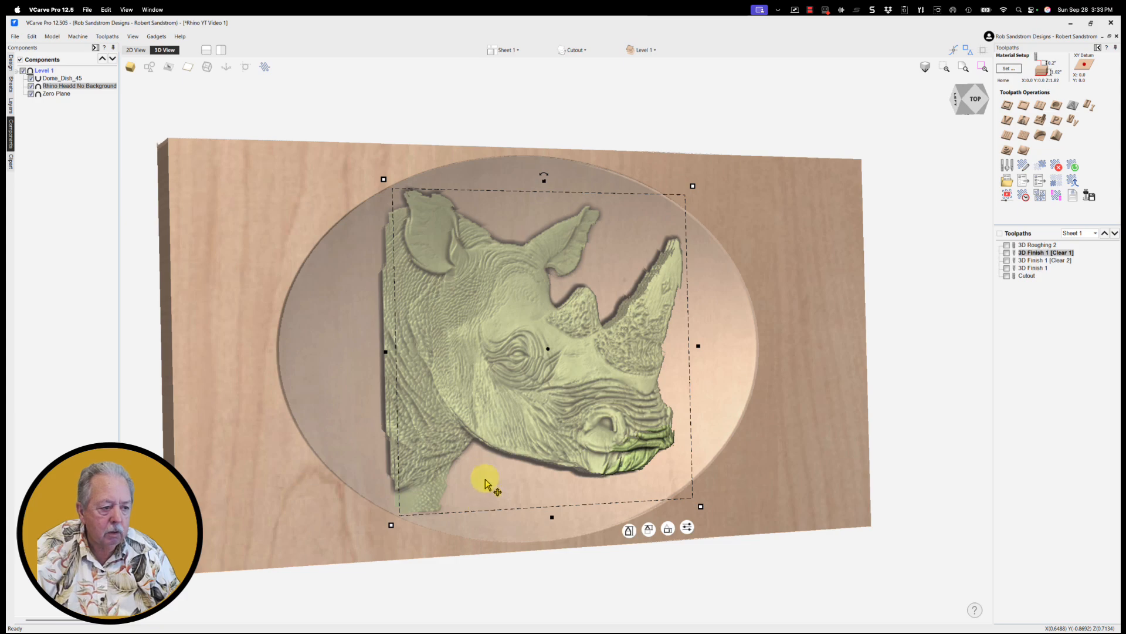
left_click_drag(242, 349, 285, 291)
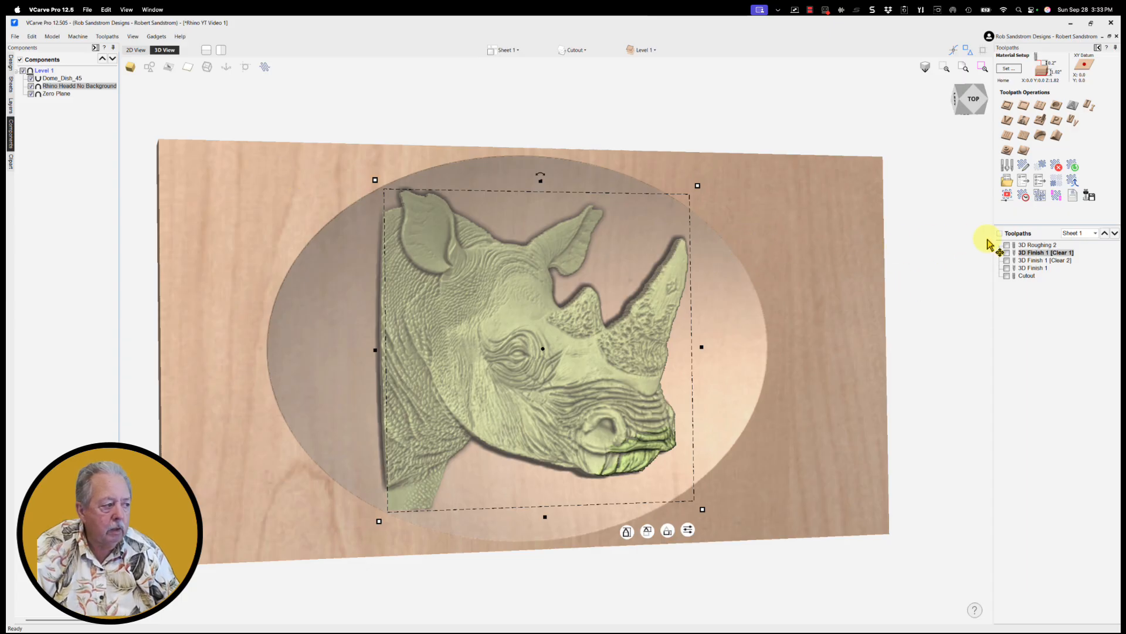
- Delete the Cutout toolpath and make the 3D Roughing 2 toolpath and all 3D Finish 1 toolpaths visible
right_click(1023, 277)
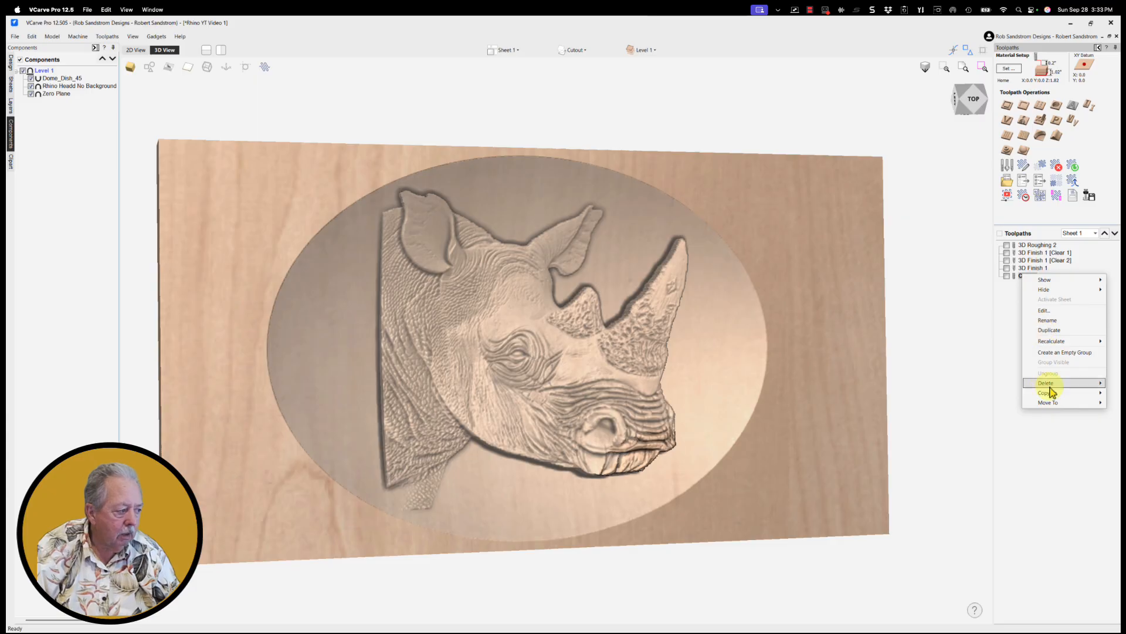
mouse_move(1050, 385)
left_click(997, 385)
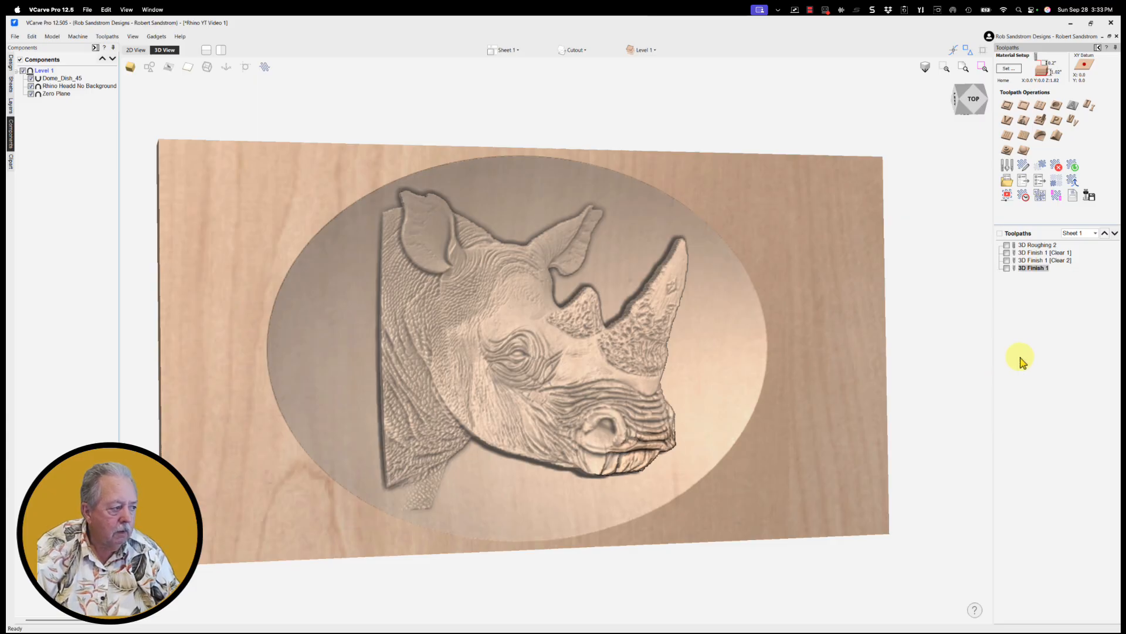
left_click(1007, 253)
left_click(1007, 261)
left_click(1008, 268)
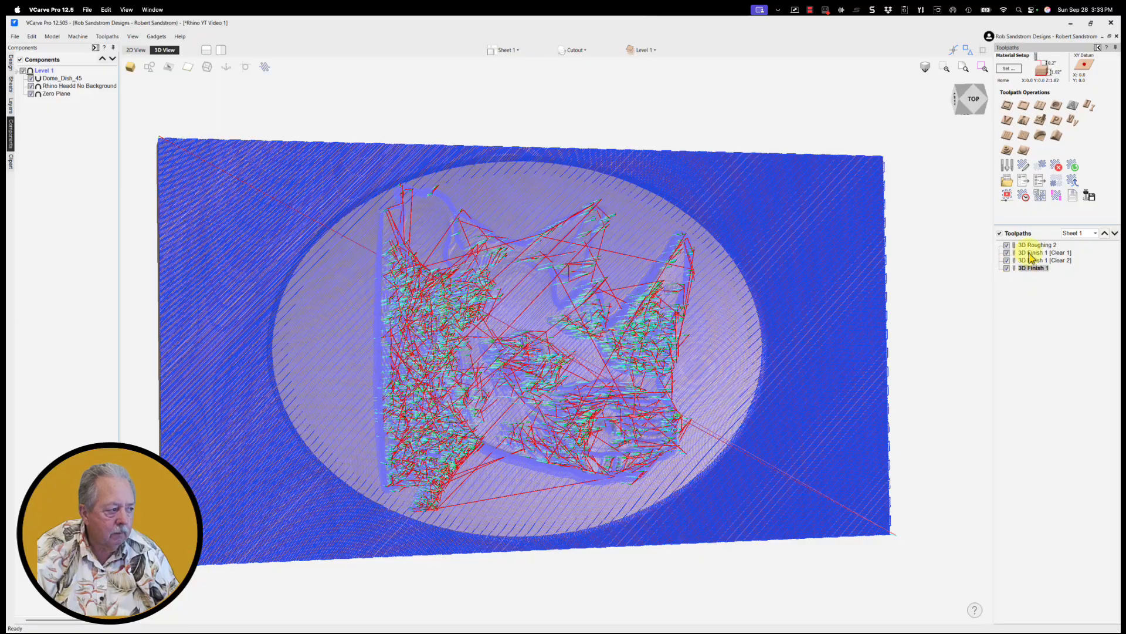
- Set the gap above the model to 0.02 inches in the material setup and recalculate all toolpaths
right_click(1030, 258)
mouse_move(1055, 309)
left_click(963, 334)
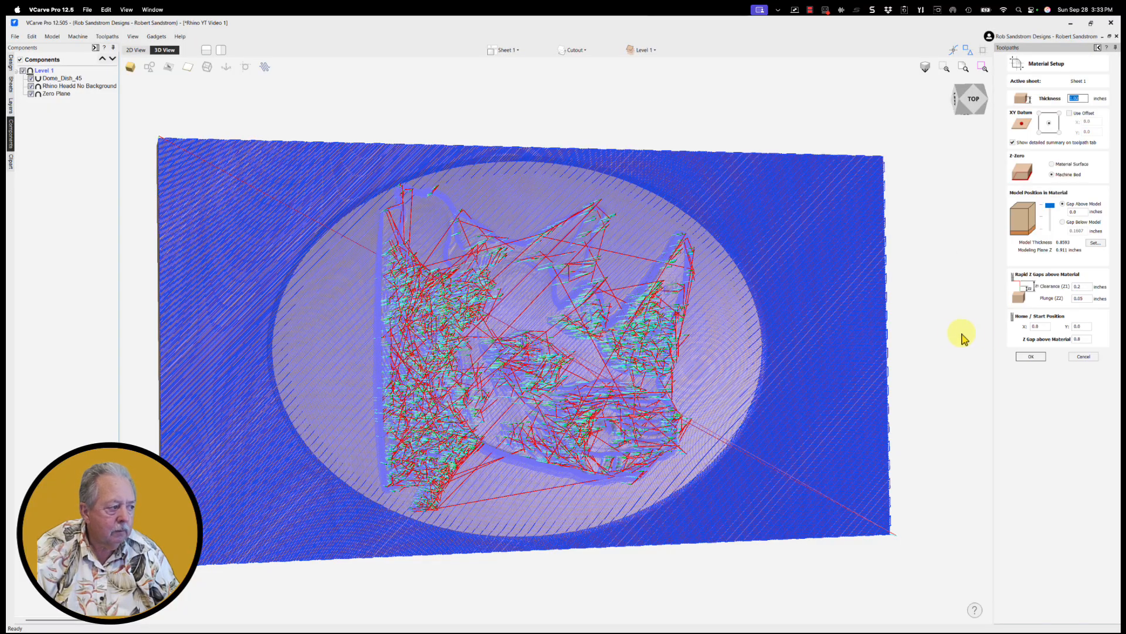
left_click(1027, 356)
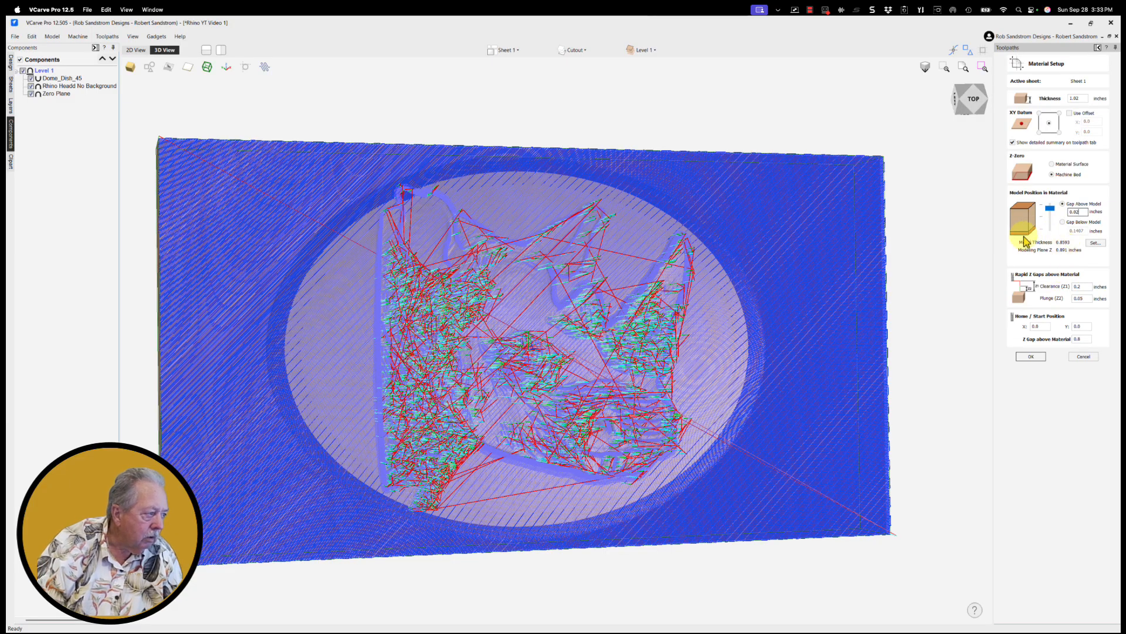
left_click(1031, 356)
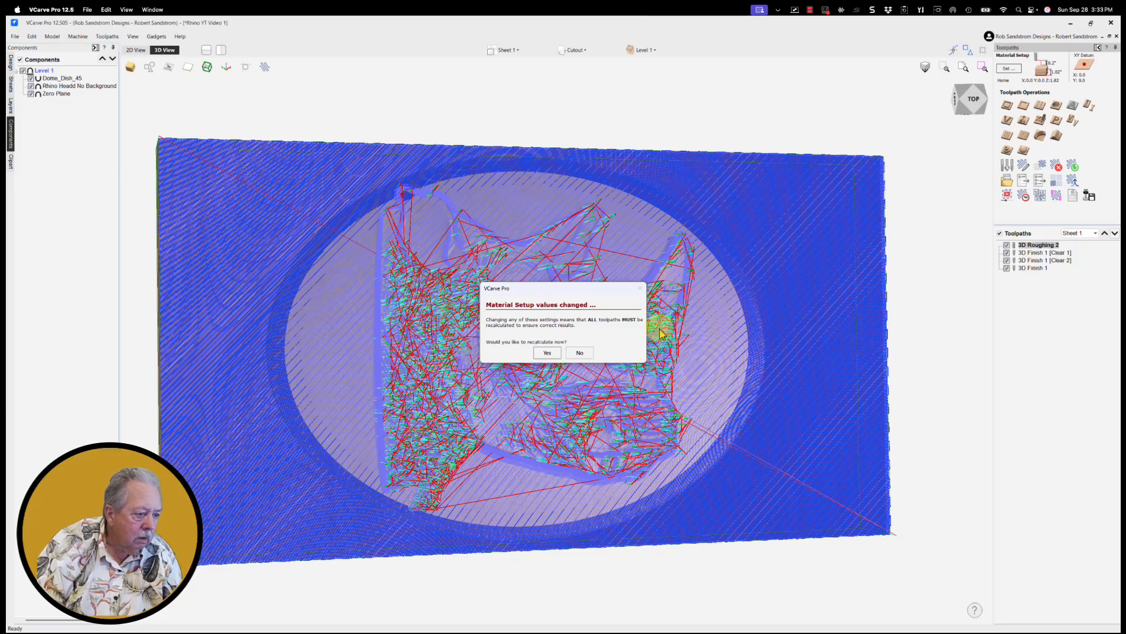
left_click(546, 354)
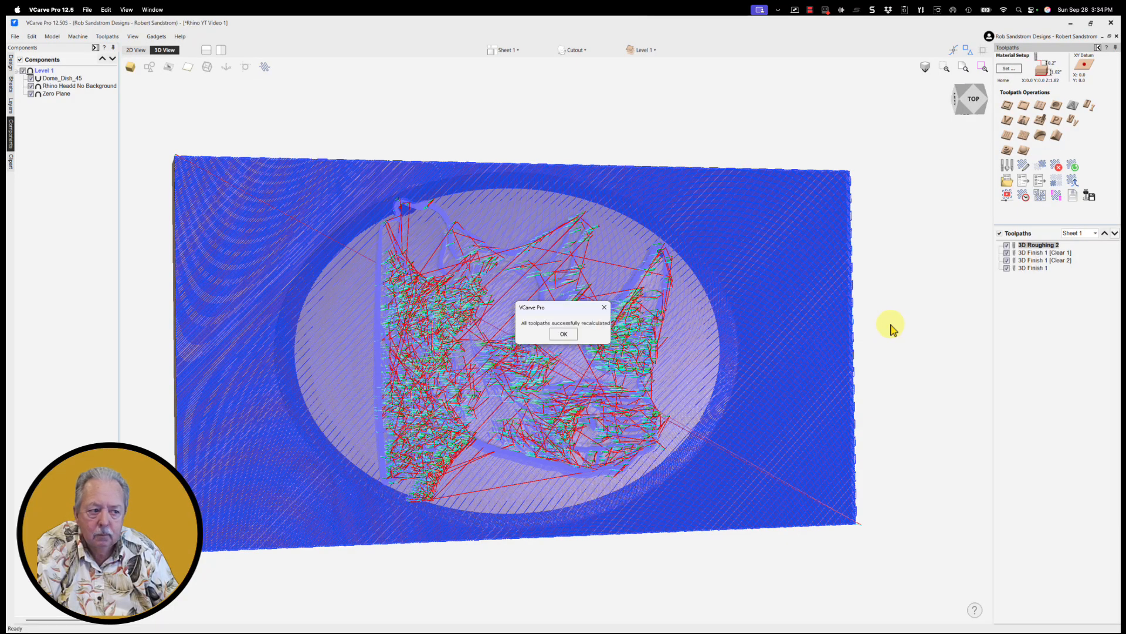
left_click(564, 334)
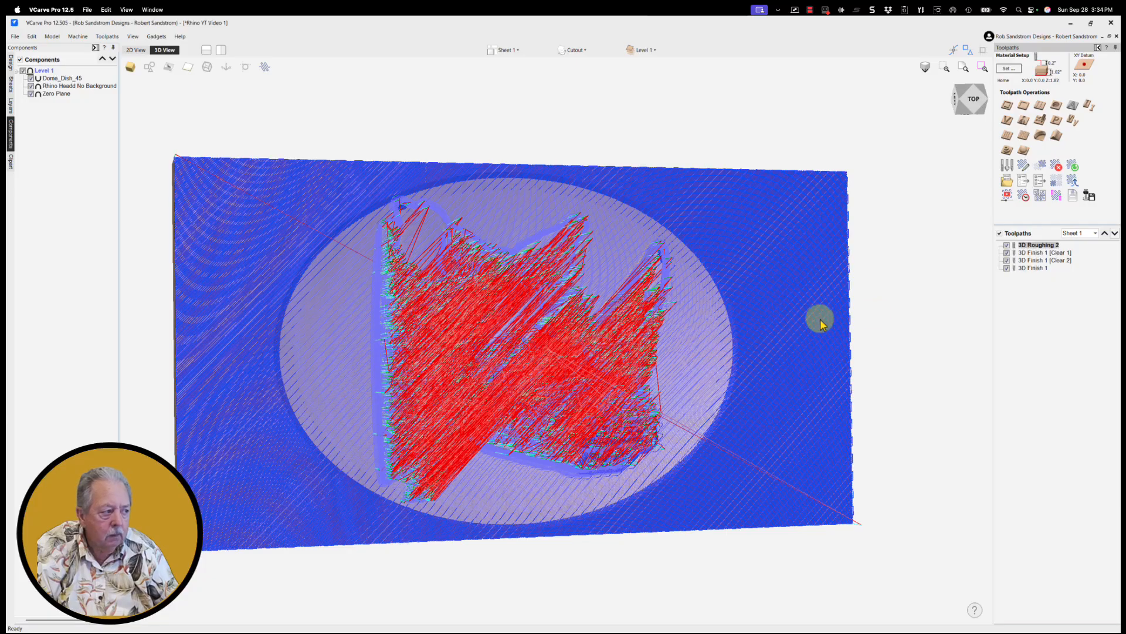
- Simulate all visible toolpaths and inspect the carved rhino head and oval dish from several angles
left_click(1007, 195)
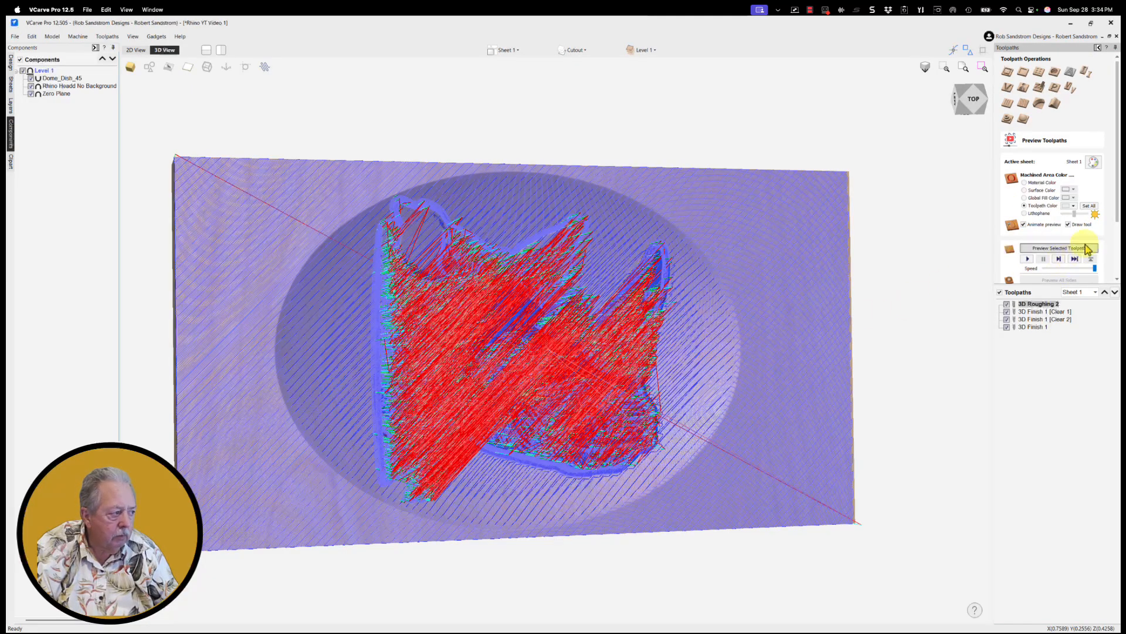
scroll(1115, 258, "down", 2)
scroll(1114, 258, "down", 2)
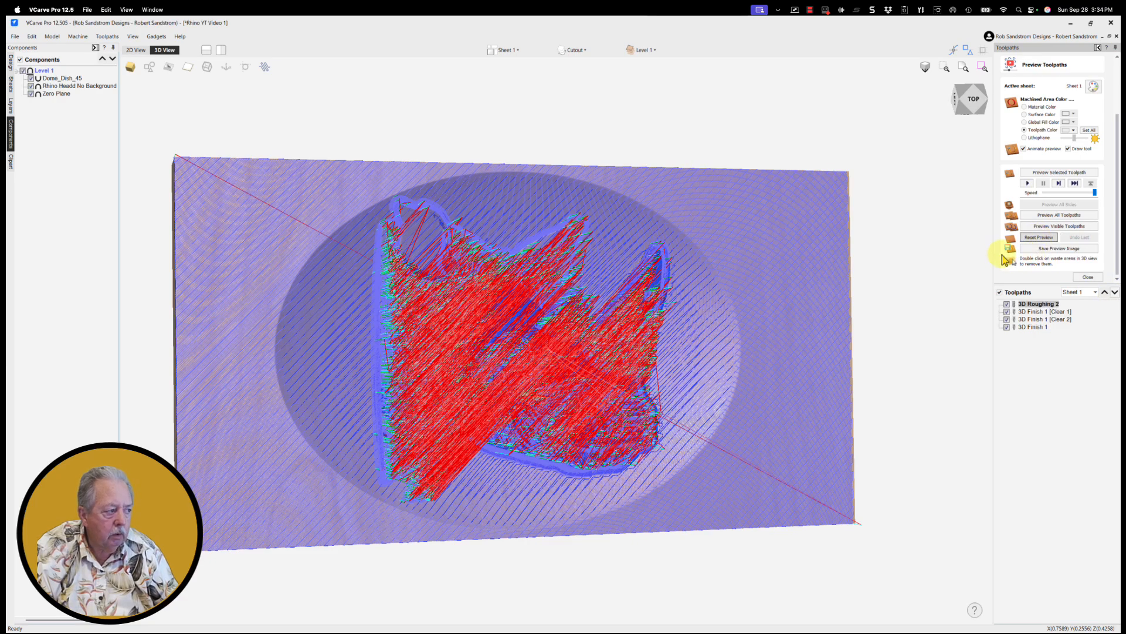
left_click(1040, 227)
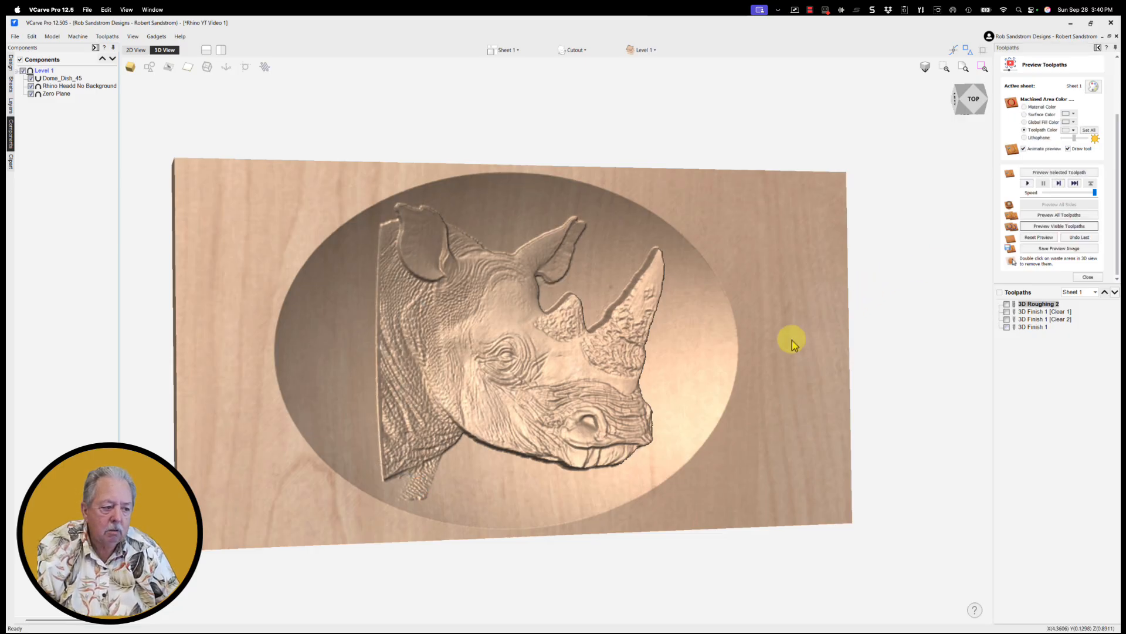
mouse_move(789, 336)
left_mouse_down()
mouse_move(747, 340)
mouse_move(717, 394)
mouse_move(747, 430)
mouse_move(795, 407)
mouse_move(819, 347)
mouse_move(804, 339)
left_mouse_up()
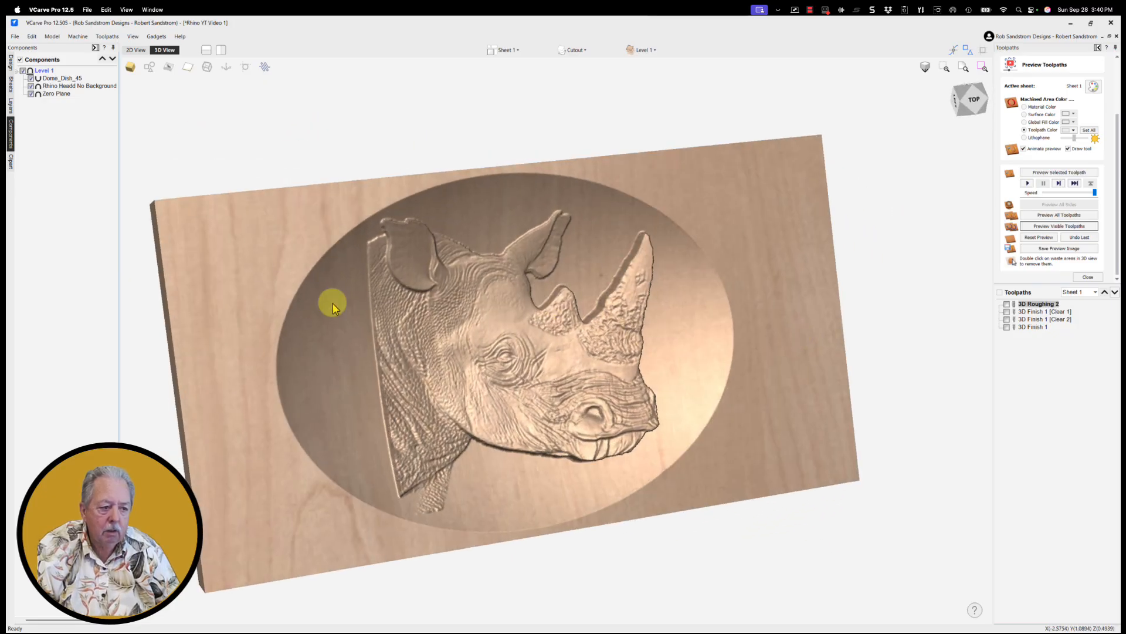
left_click_drag(314, 300, 593, 339)
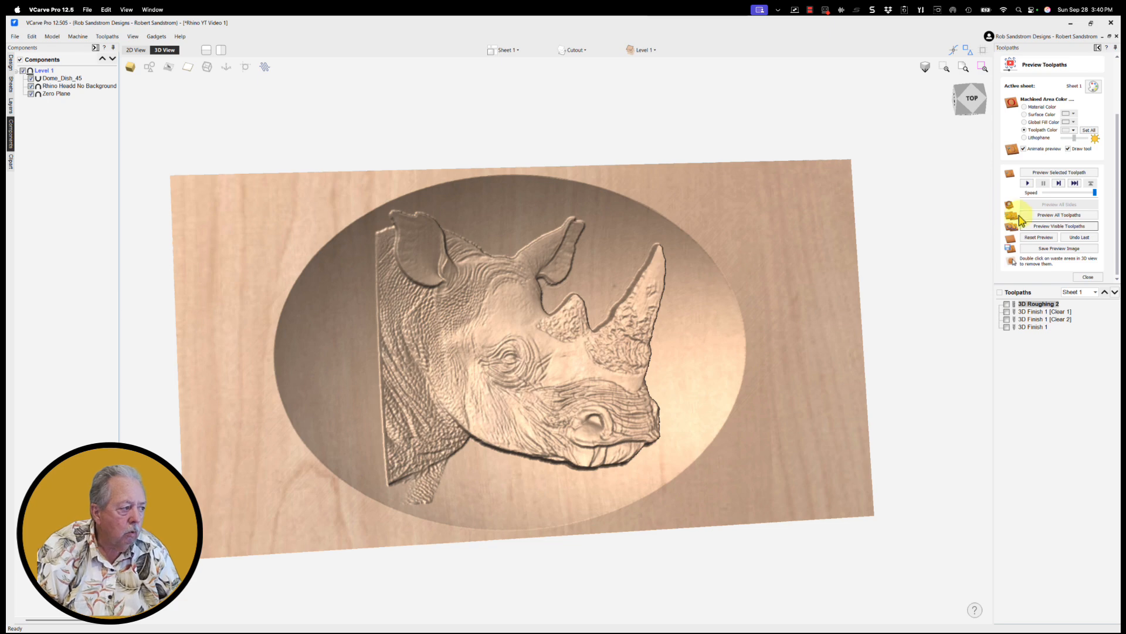
- Try the Walnut and Walnut Vertical dark textures as the material appearance of the carving preview
left_click(1089, 88)
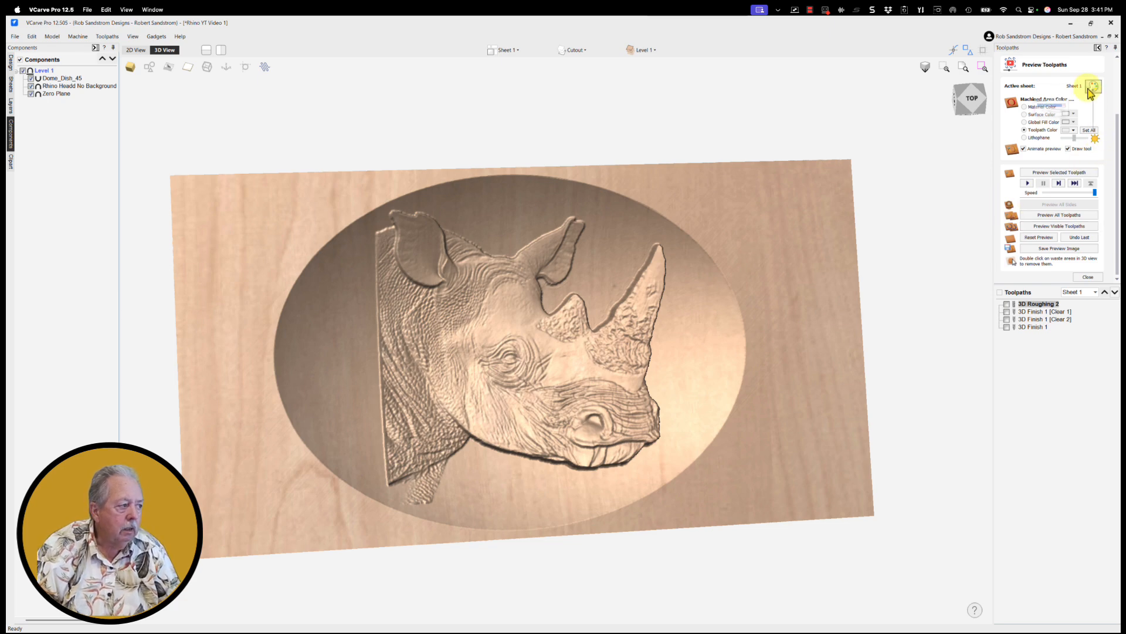
left_click(1084, 104)
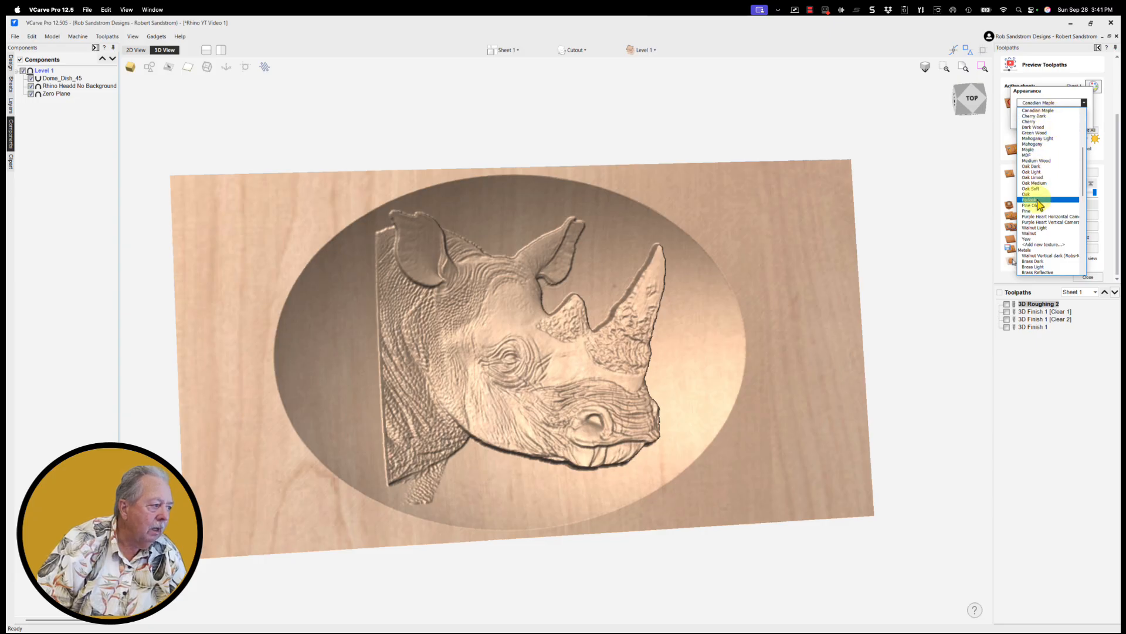
left_click(1037, 233)
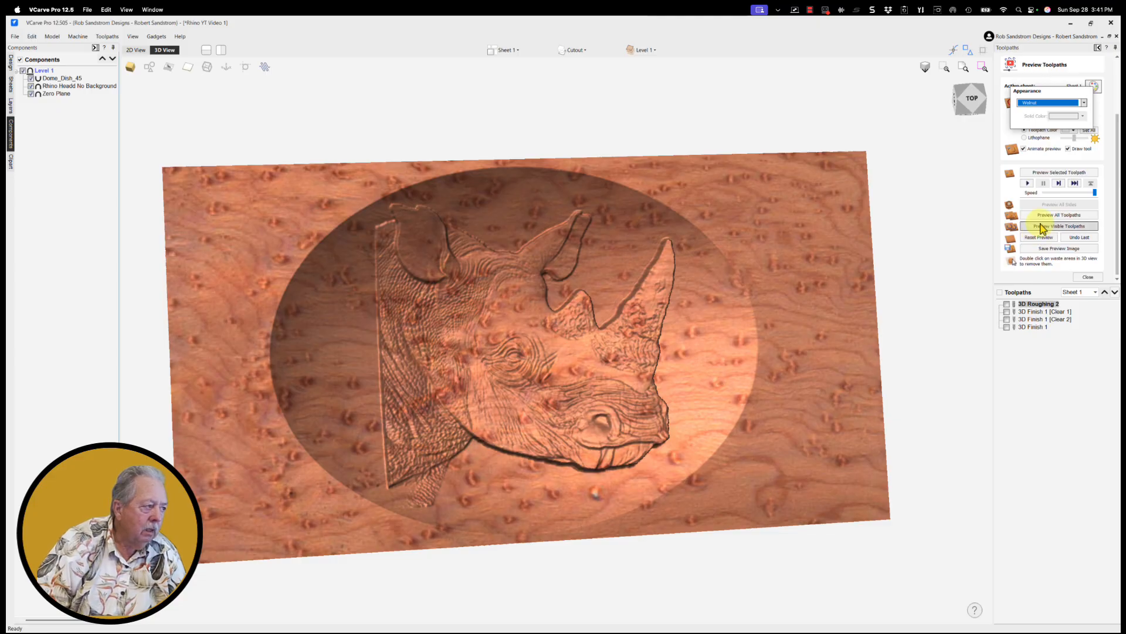
left_click(1083, 102)
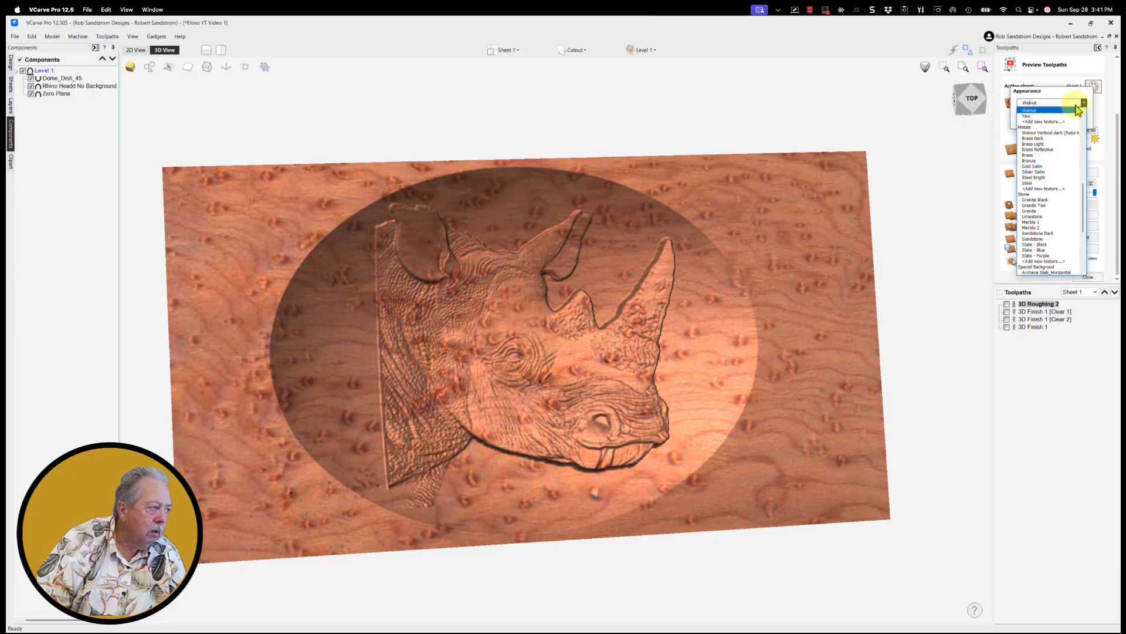
left_click(1064, 134)
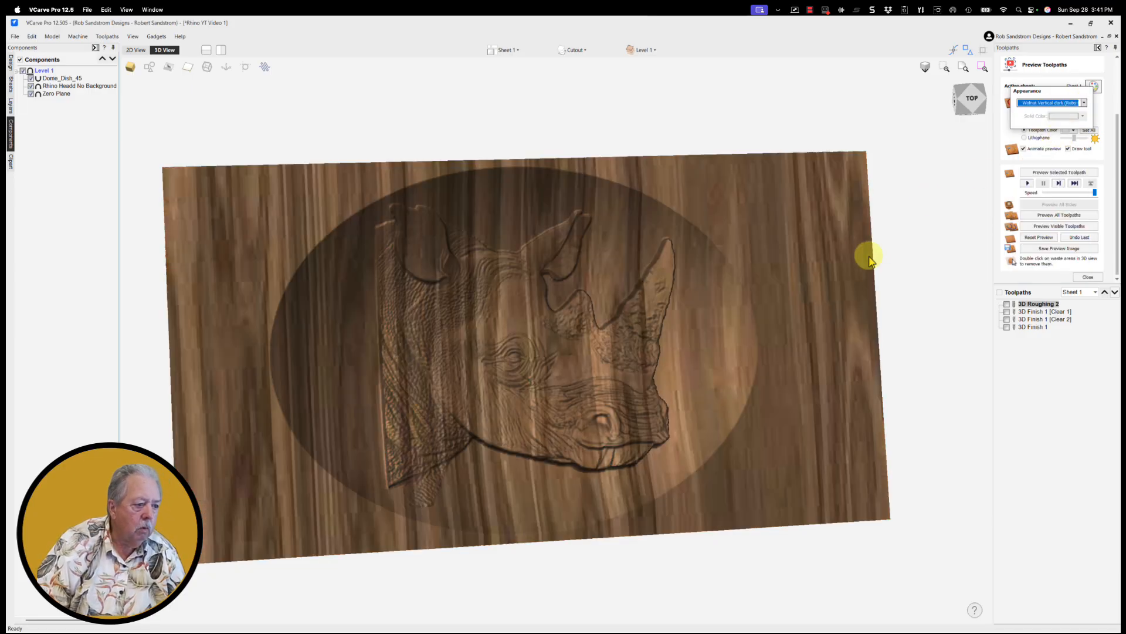
mouse_move(848, 308)
left_mouse_down()
mouse_move(844, 333)
mouse_move(847, 319)
left_mouse_up()
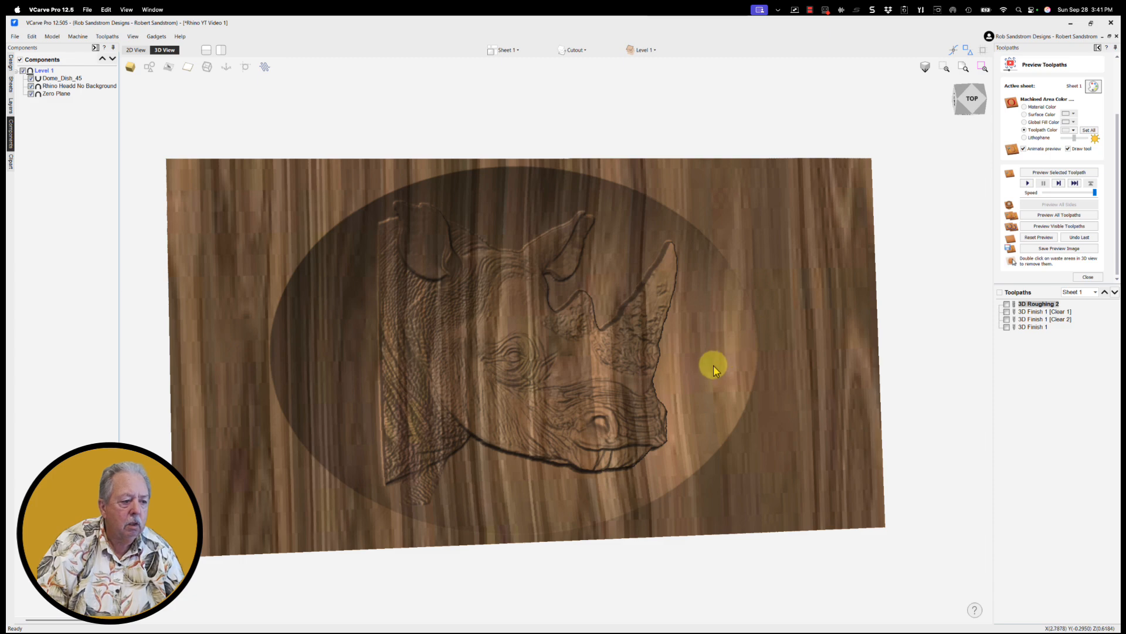
- Turn on Light Follows Viewer for the 3D view and check the lighting on the carved relief
left_click(133, 36)
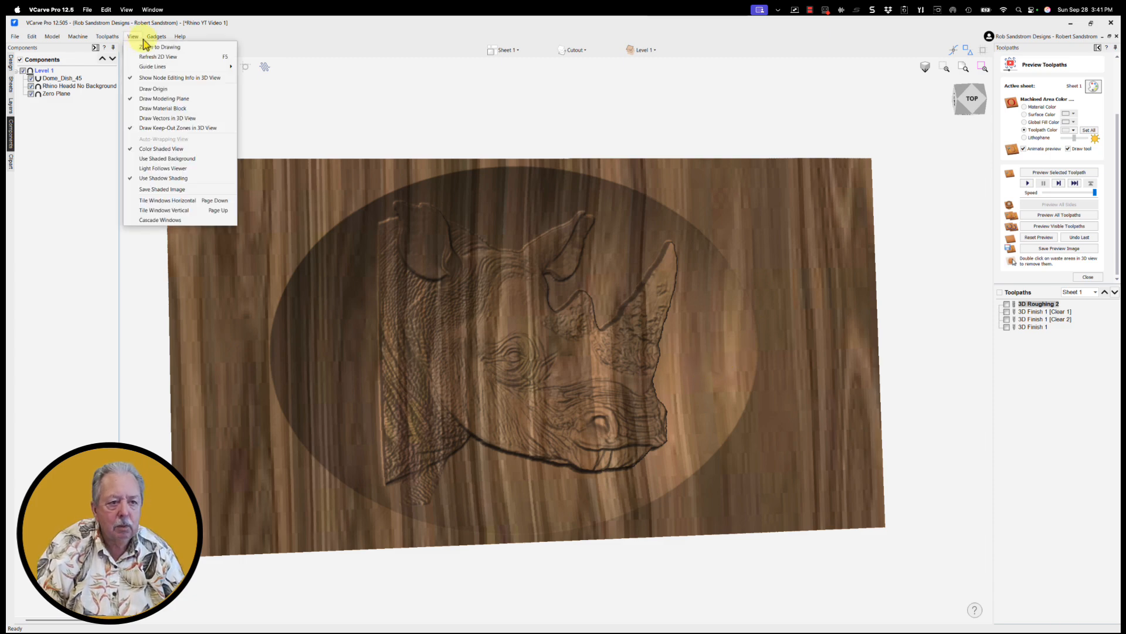
left_click(403, 86)
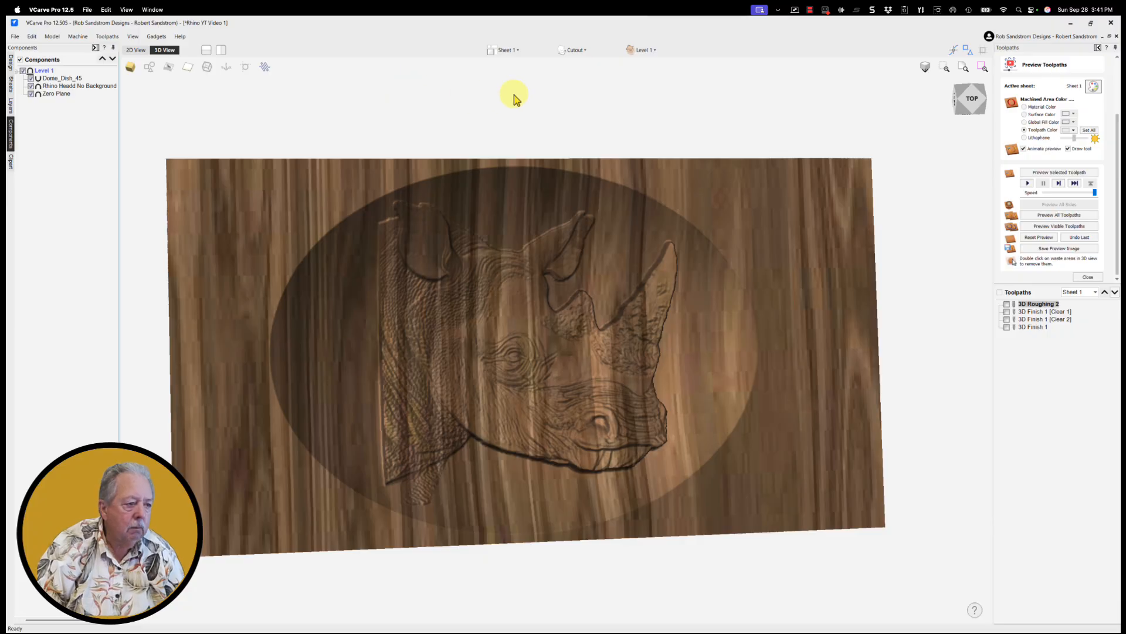
left_click(133, 36)
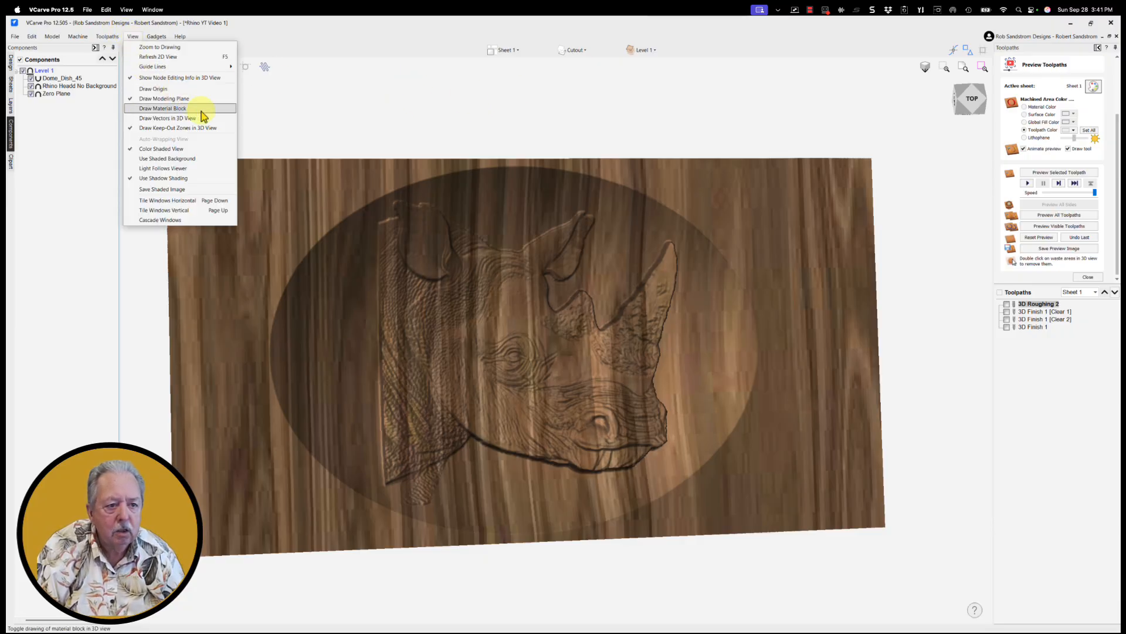
left_click(134, 169)
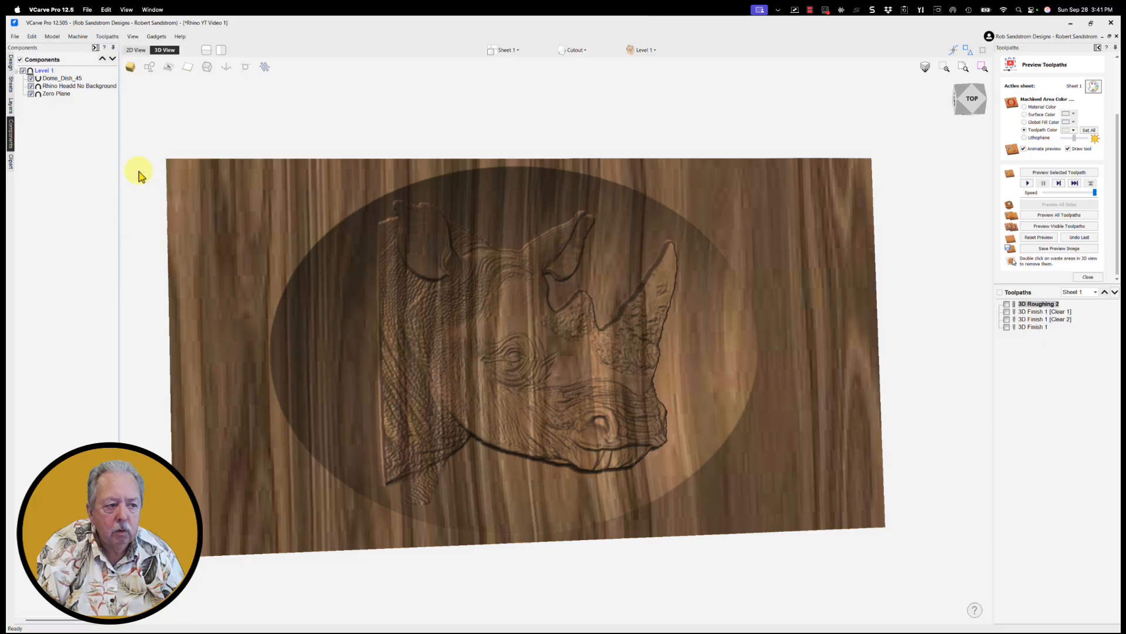
mouse_move(430, 234)
left_mouse_down()
mouse_move(413, 213)
mouse_move(604, 254)
mouse_move(596, 311)
mouse_move(622, 281)
left_mouse_up()
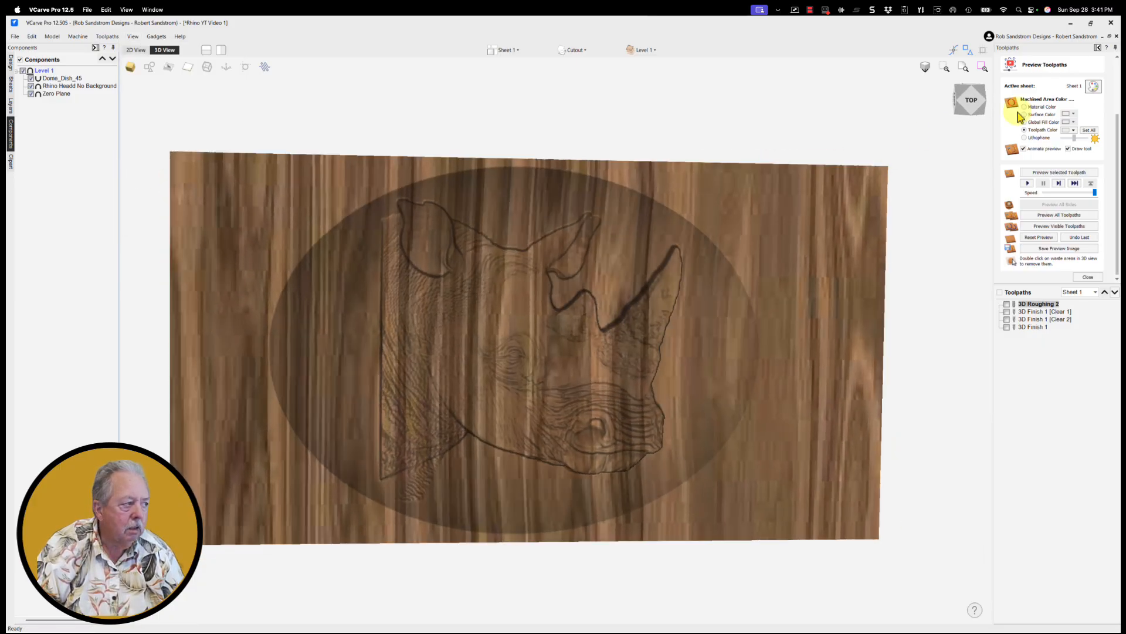
- Set the preview's material appearance to Canadian Maple and inspect the carved rhino head
left_click(1096, 88)
left_click(1085, 103)
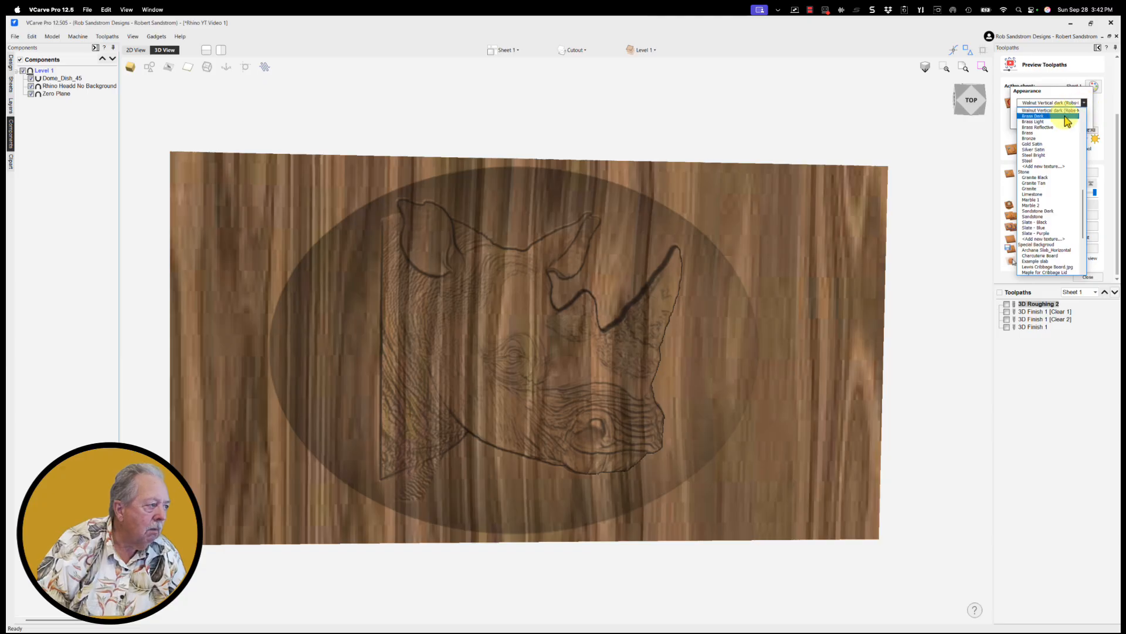
scroll(1052, 170, "up", 4)
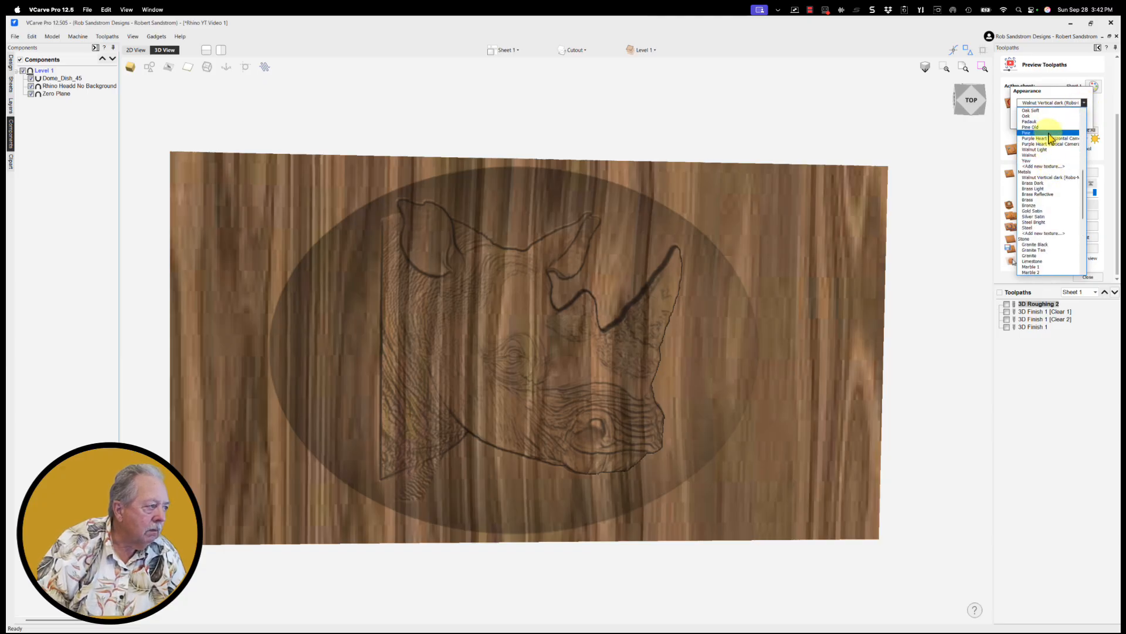
scroll(1053, 154, "up", 2)
scroll(1053, 135, "up", 3)
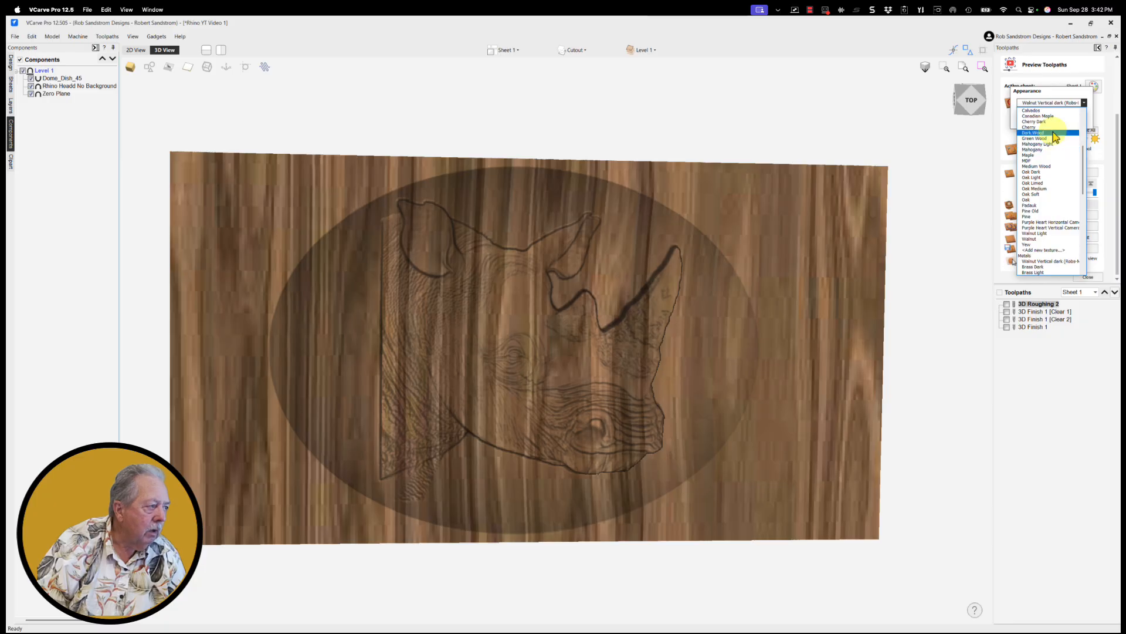
left_click(1052, 116)
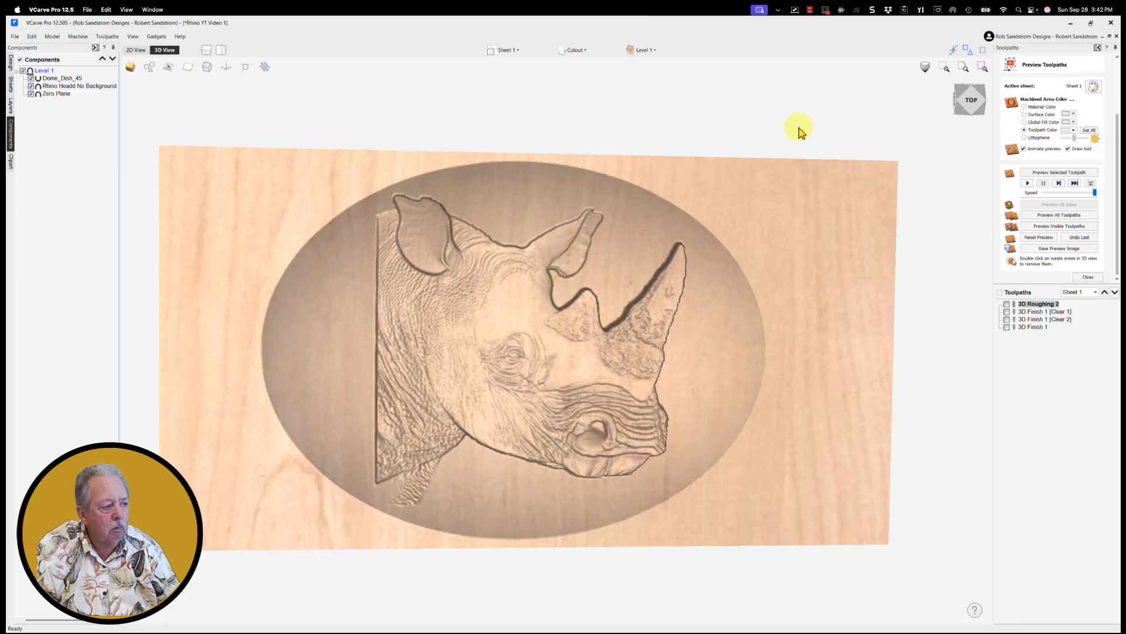
left_click_drag(860, 218, 858, 218)
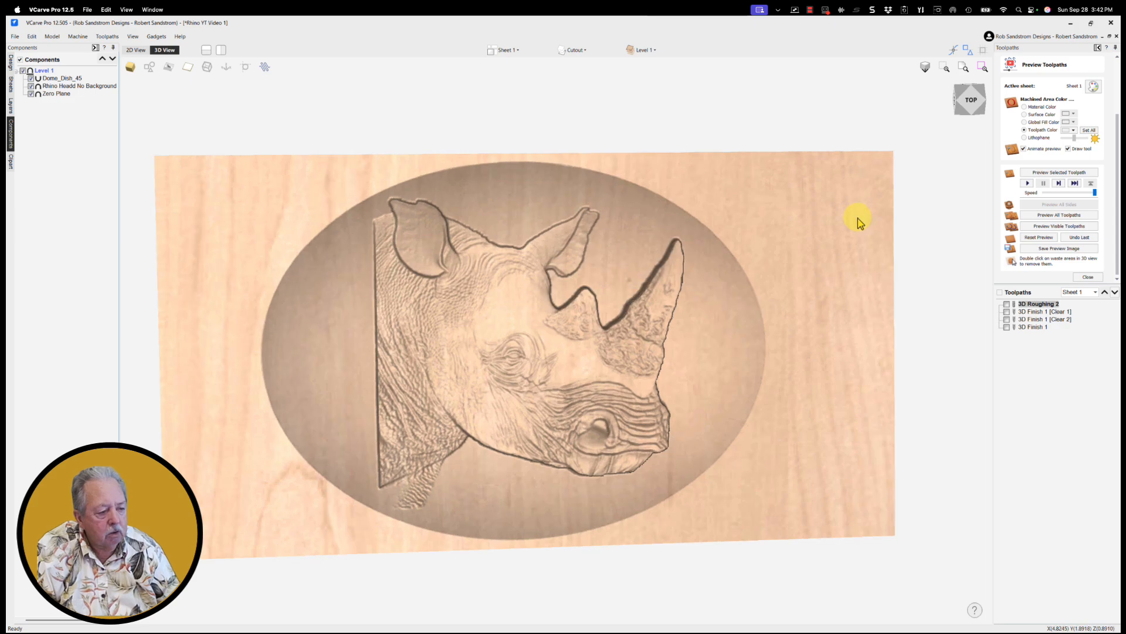